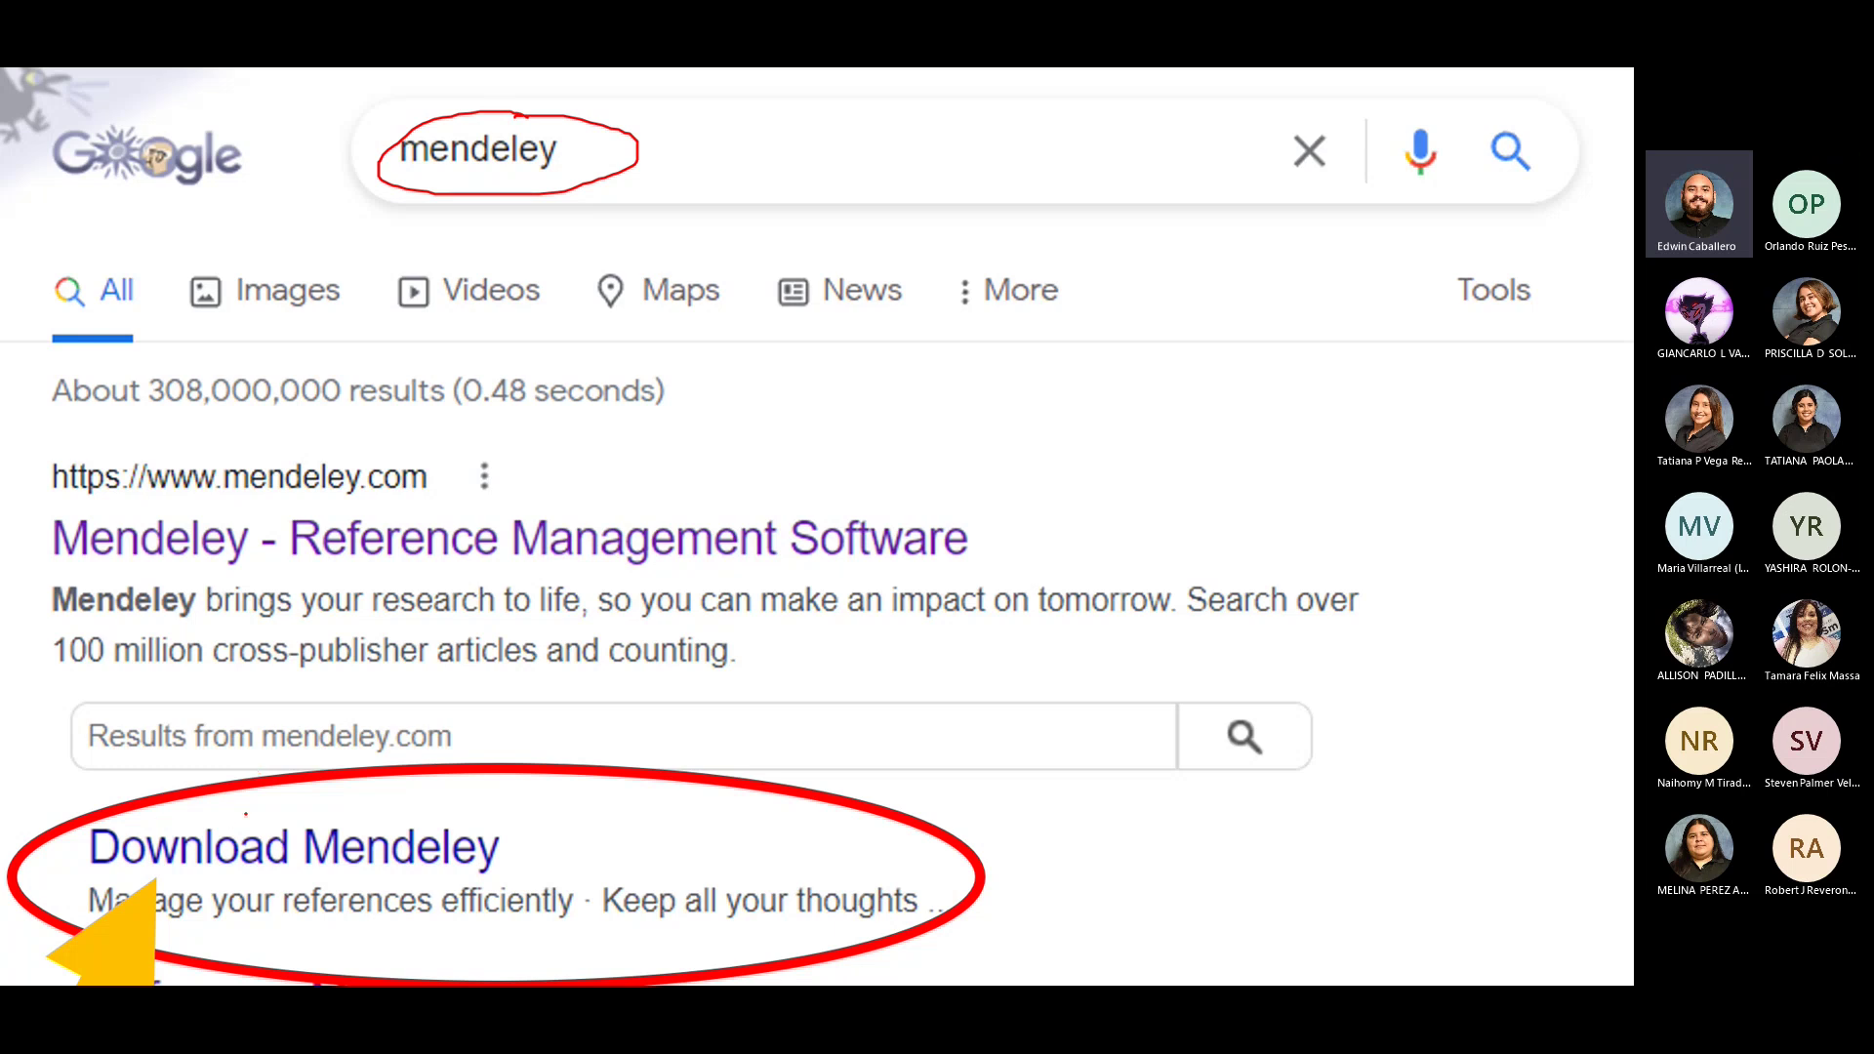
Circle the Download Mendeley result, then the Windows and MacOS links on the download slide.
mouse_move(246, 813)
mouse_down()
mouse_move(74, 866)
mouse_move(467, 881)
mouse_move(398, 814)
mouse_move(244, 812)
mouse_up()
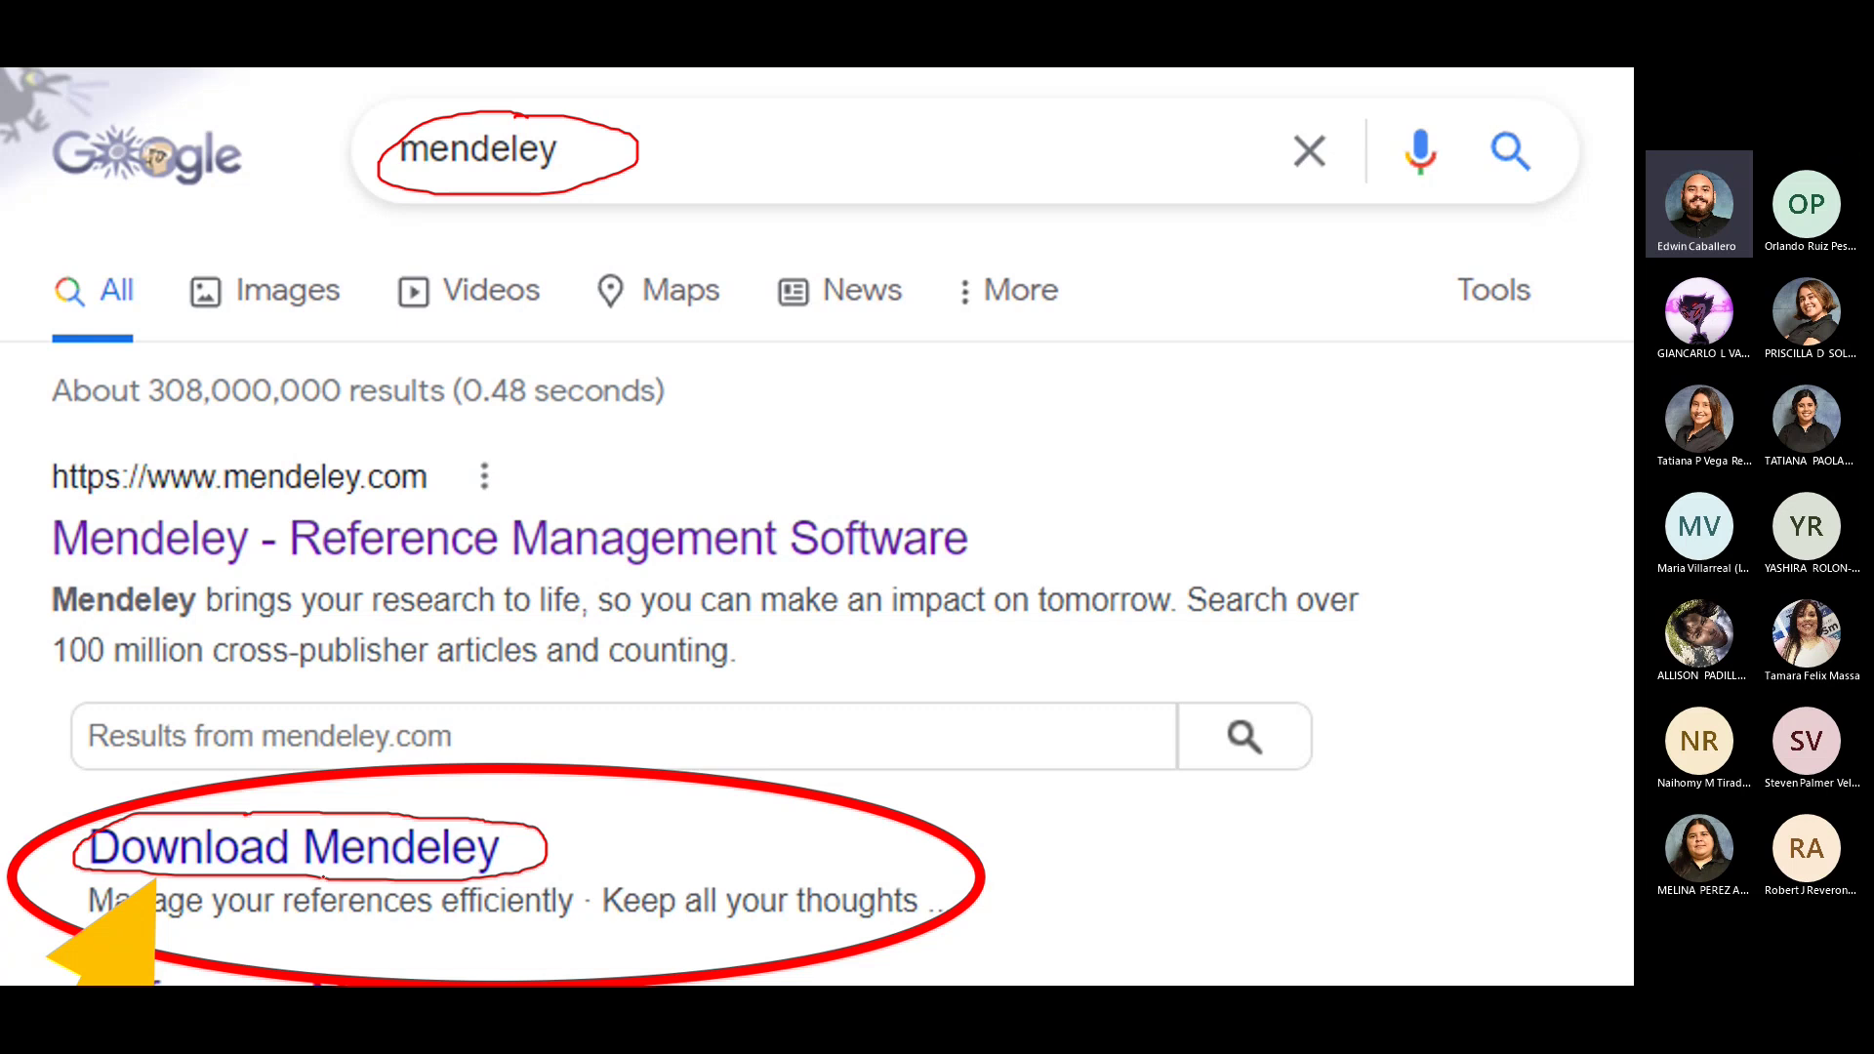
key(Right)
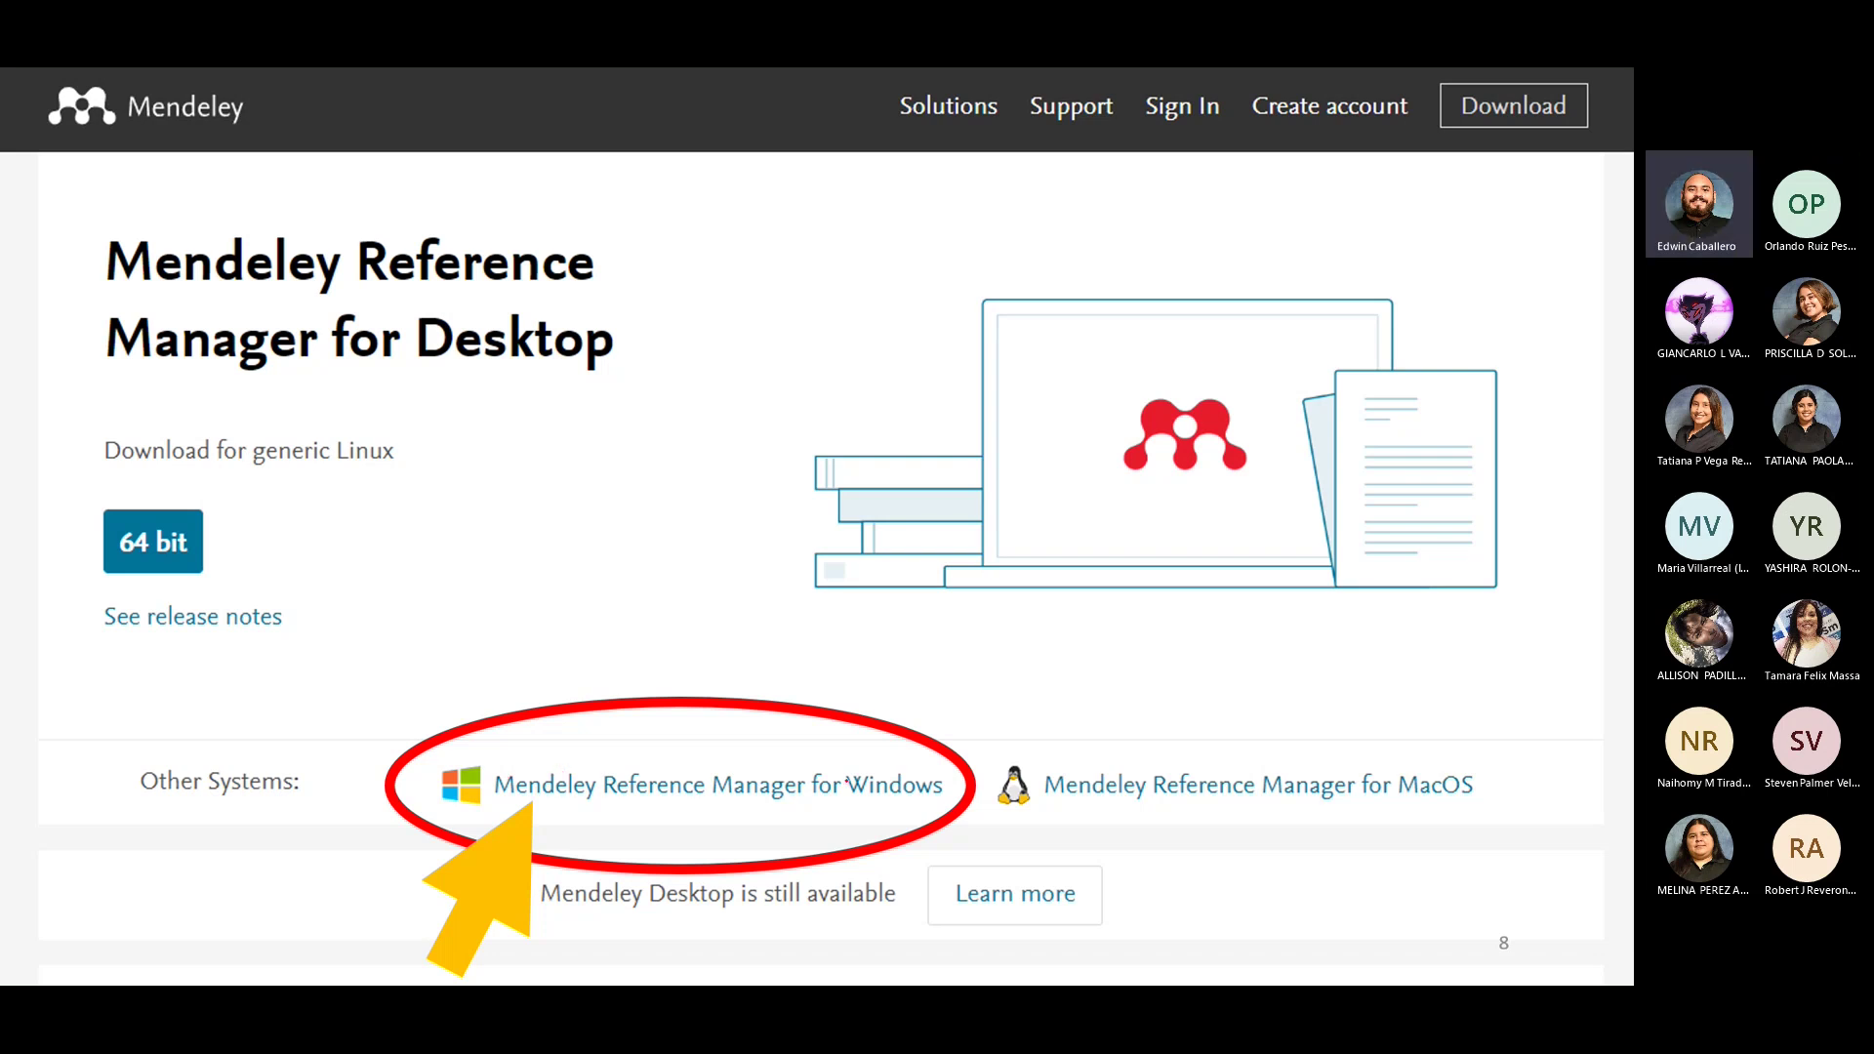
mouse_move(922, 803)
mouse_down()
mouse_move(951, 774)
mouse_move(849, 776)
mouse_move(917, 808)
mouse_up()
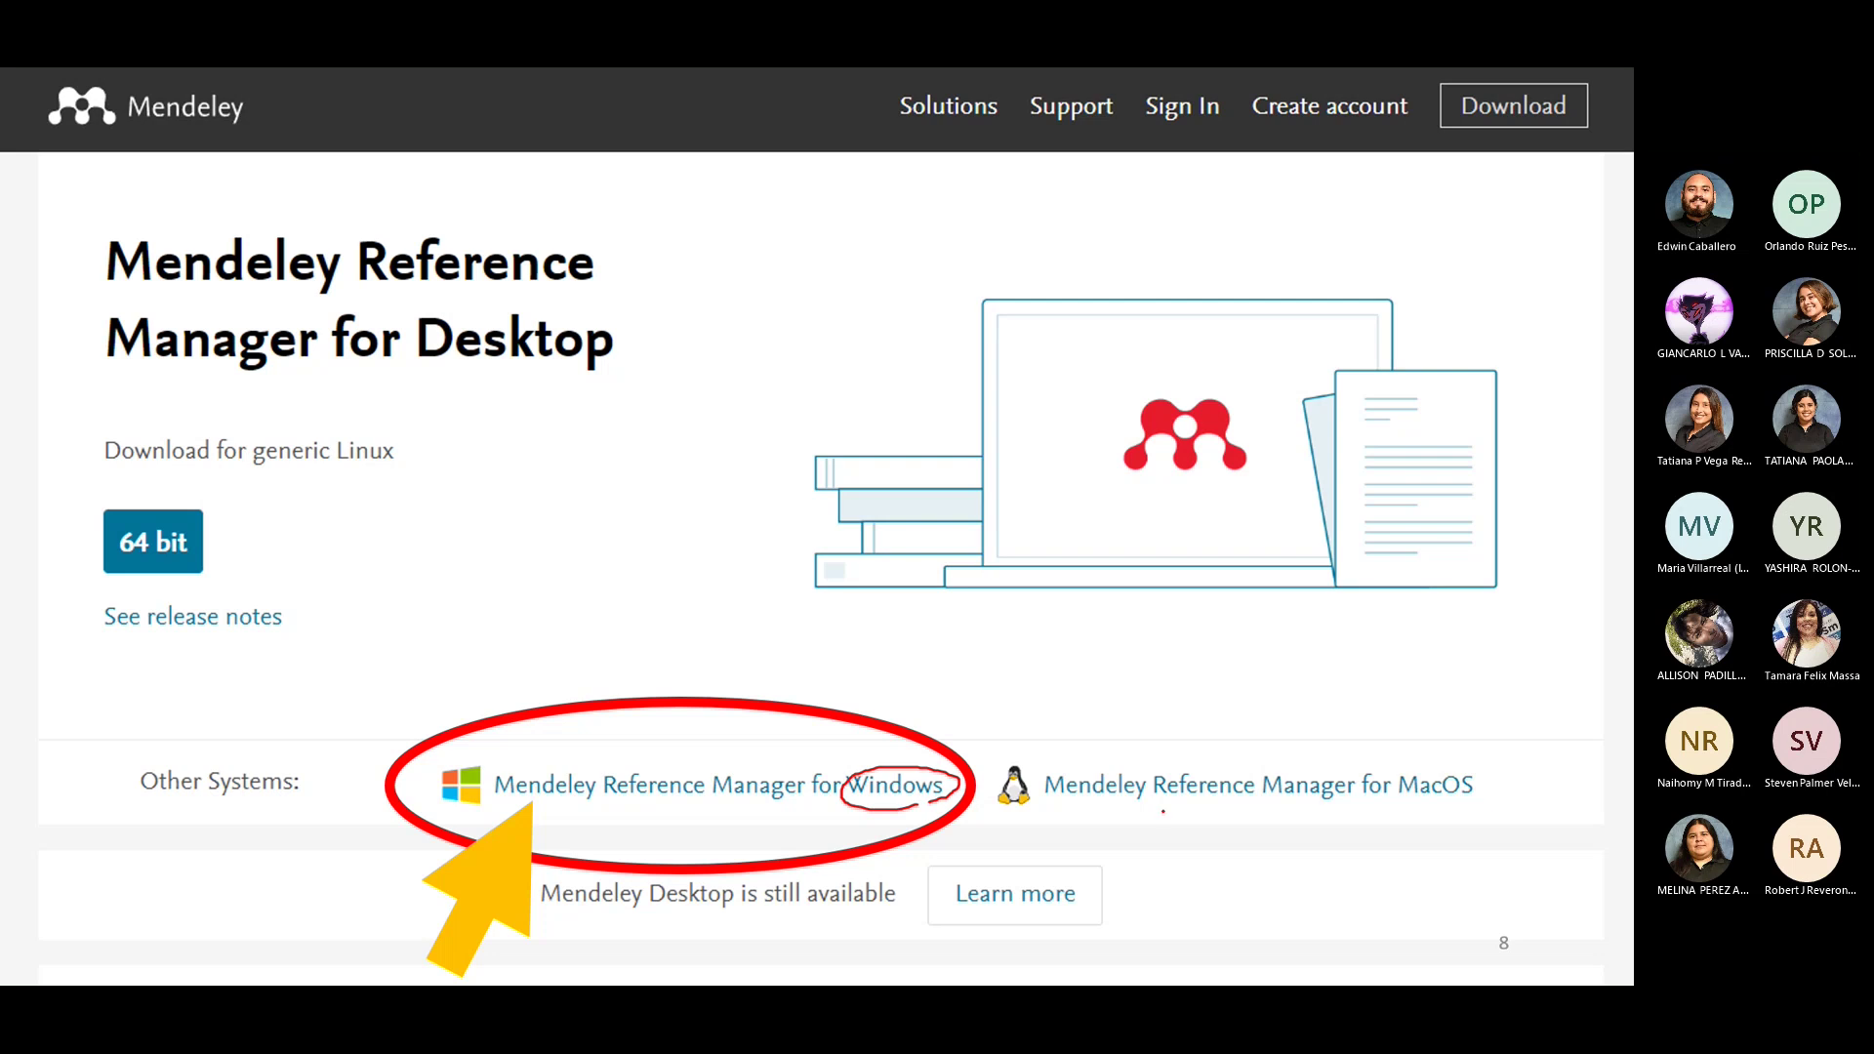
mouse_move(1493, 773)
mouse_down()
mouse_move(1388, 783)
mouse_move(1498, 796)
mouse_move(1476, 765)
mouse_up()
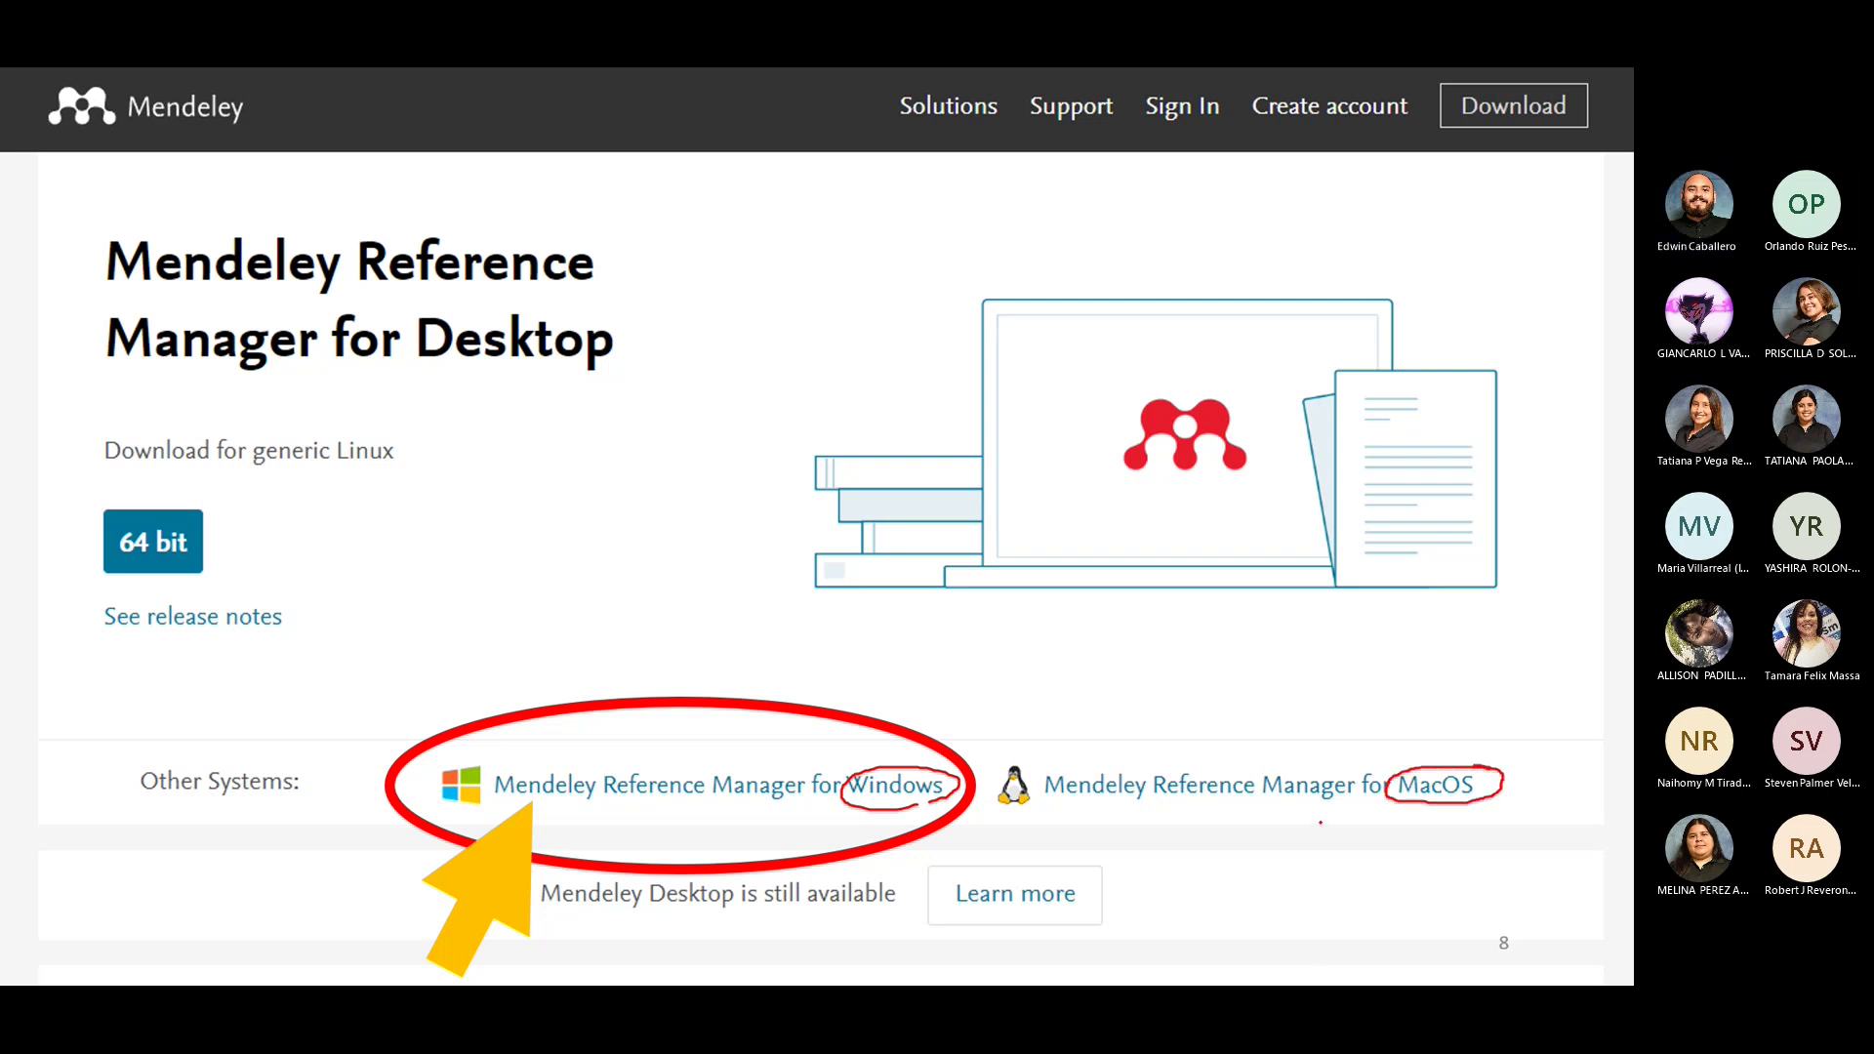
key(Right)
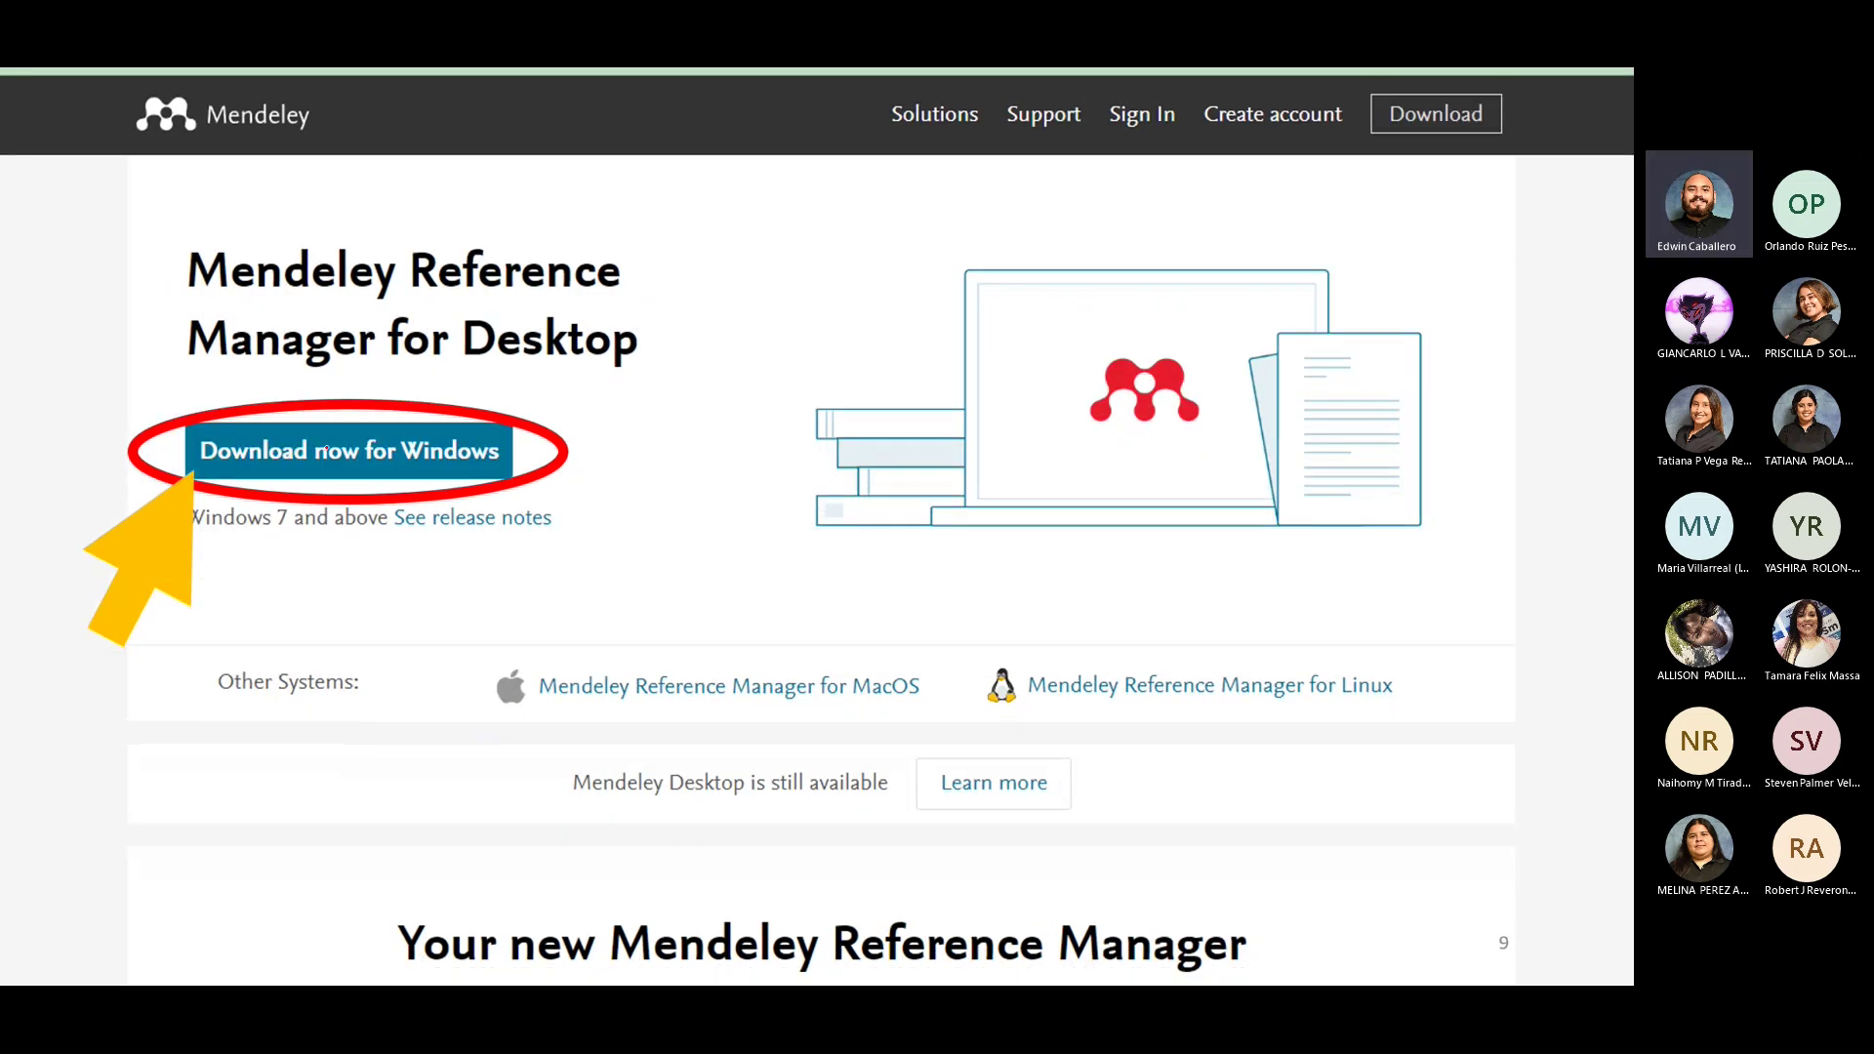
Erase a stray stroke, then draw an arrow down to the Abrir option on slide 10.
drag(310, 363, 319, 419)
key(e)
key(Right)
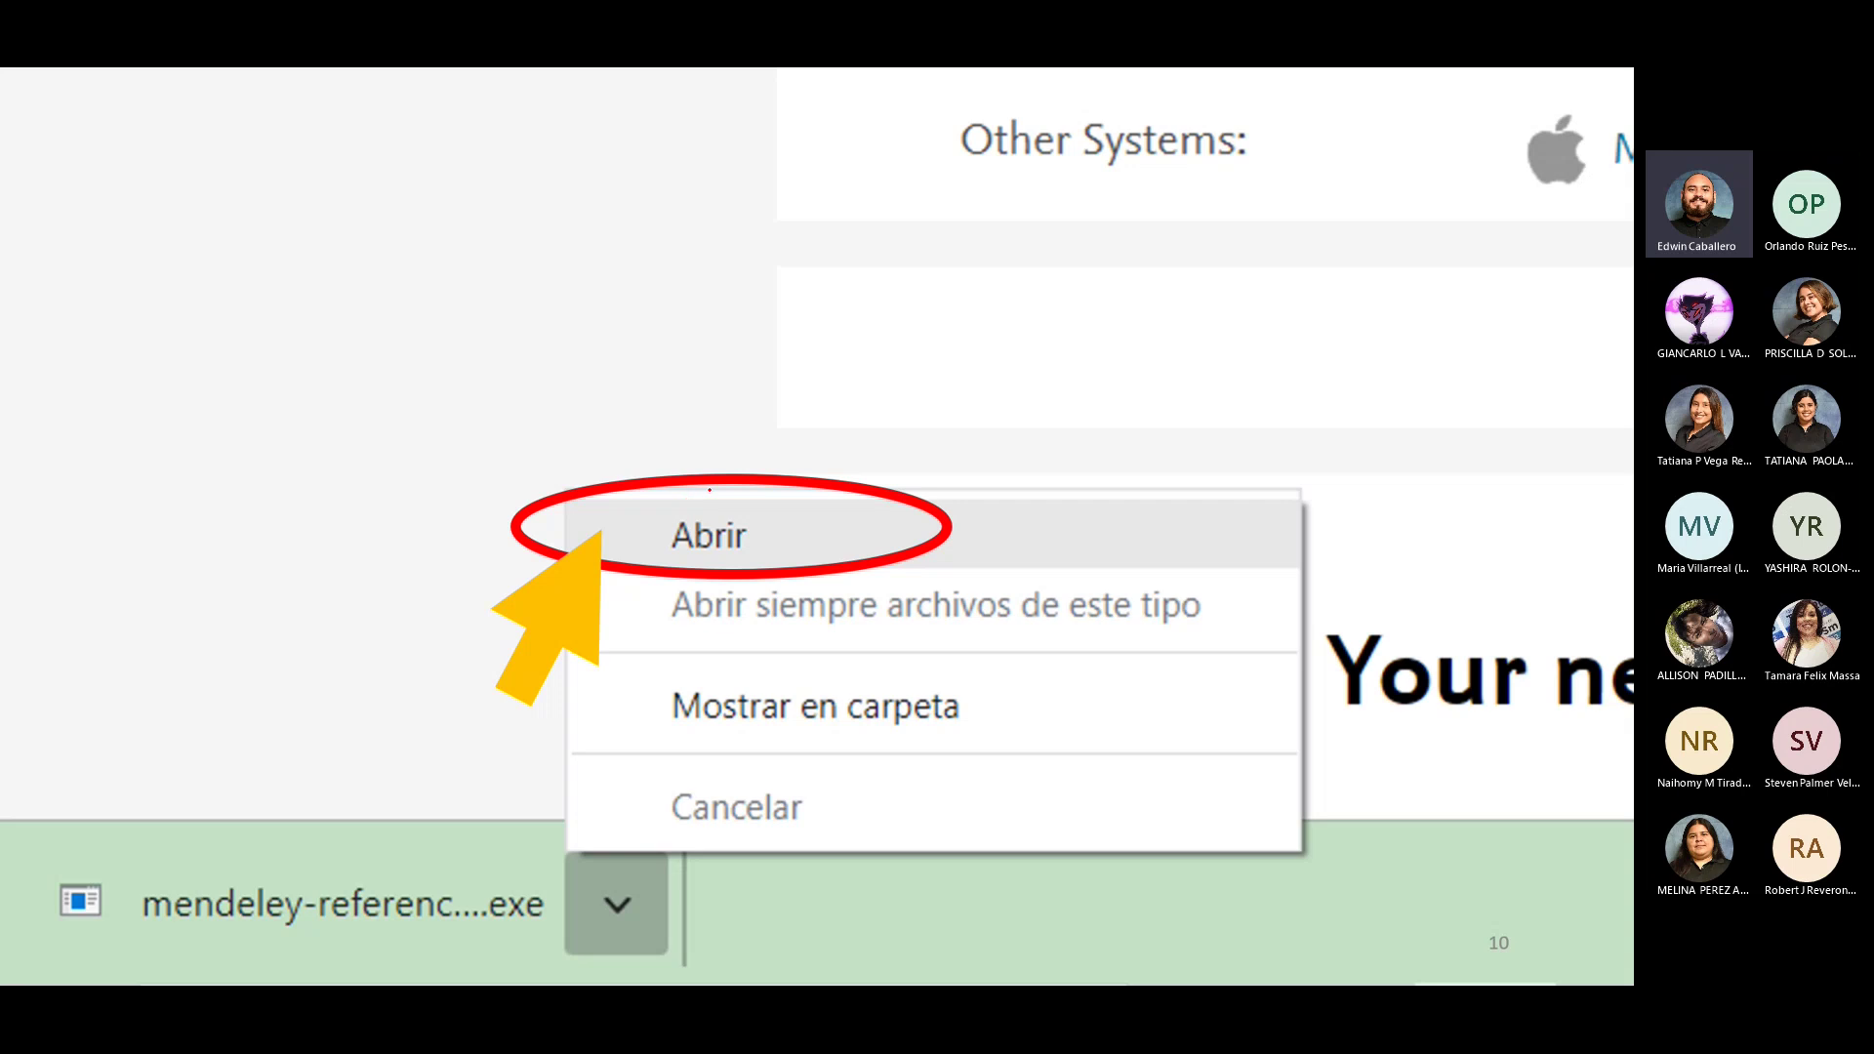
mouse_move(681, 376)
mouse_down()
mouse_move(694, 493)
mouse_move(710, 489)
mouse_move(670, 500)
mouse_up()
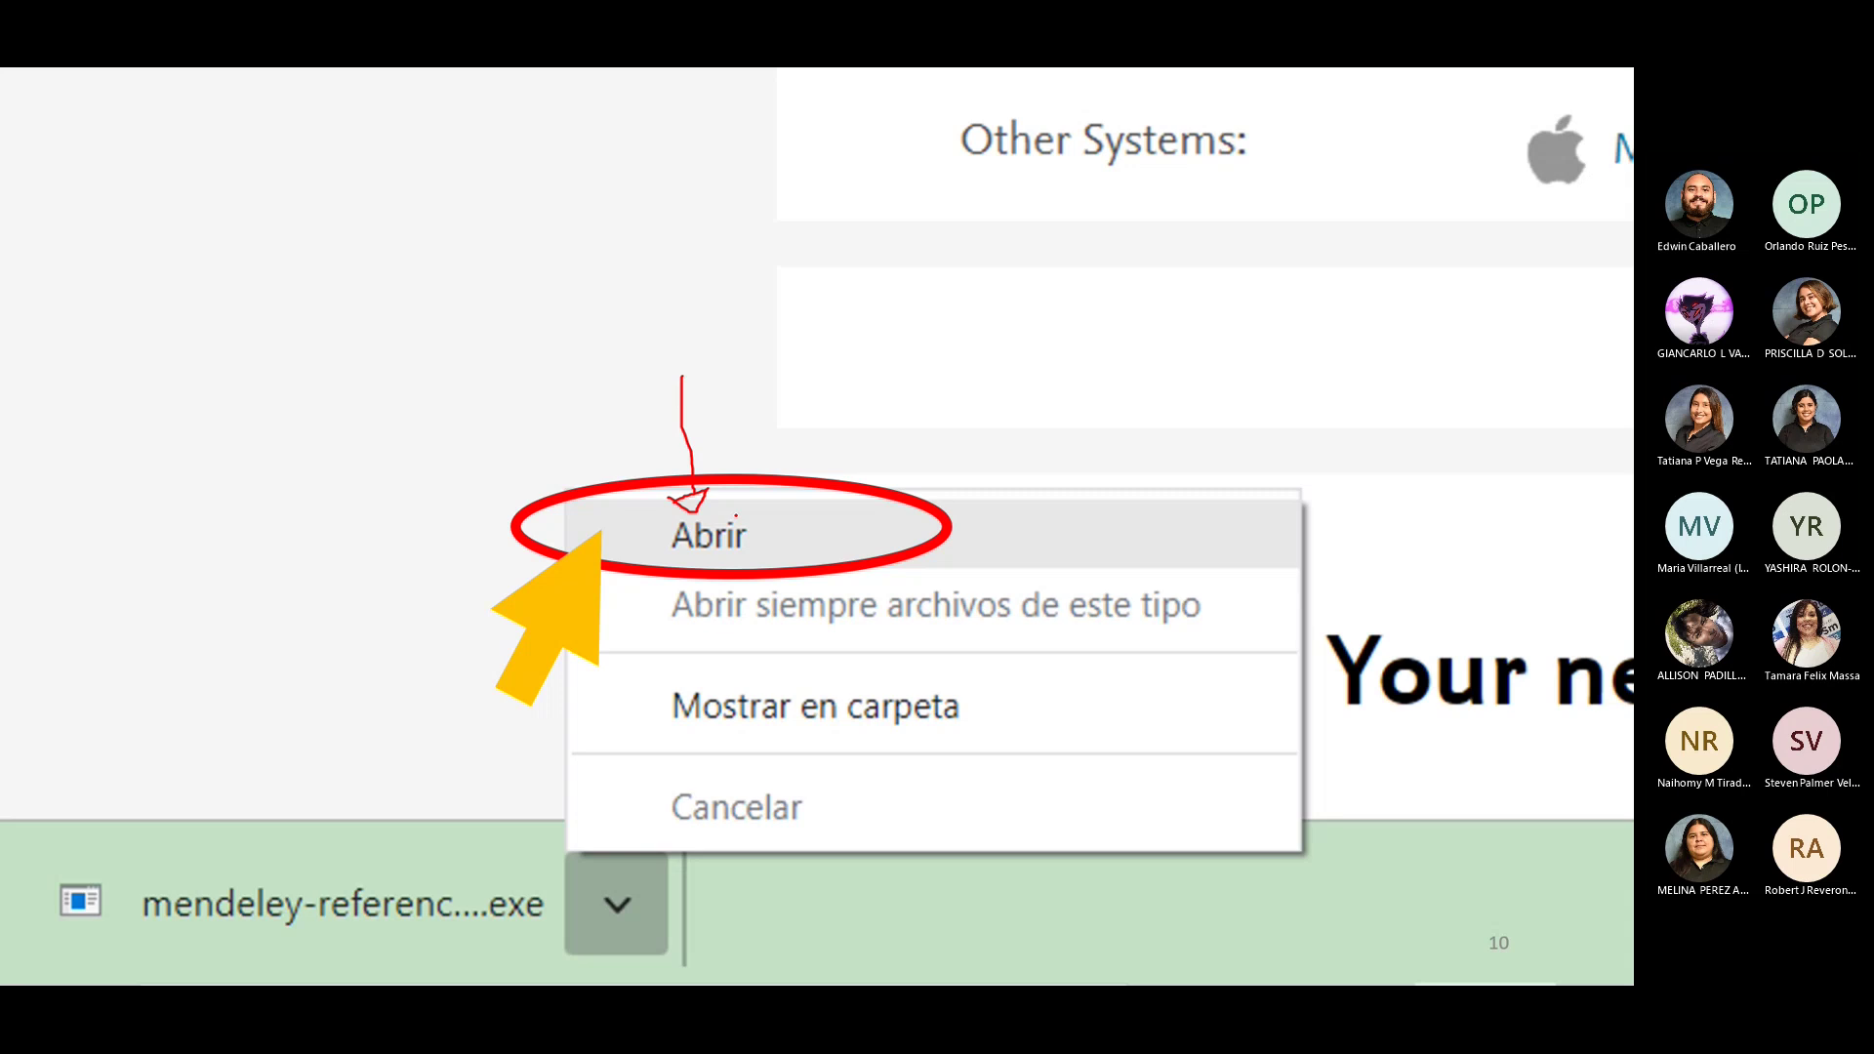
key(Right)
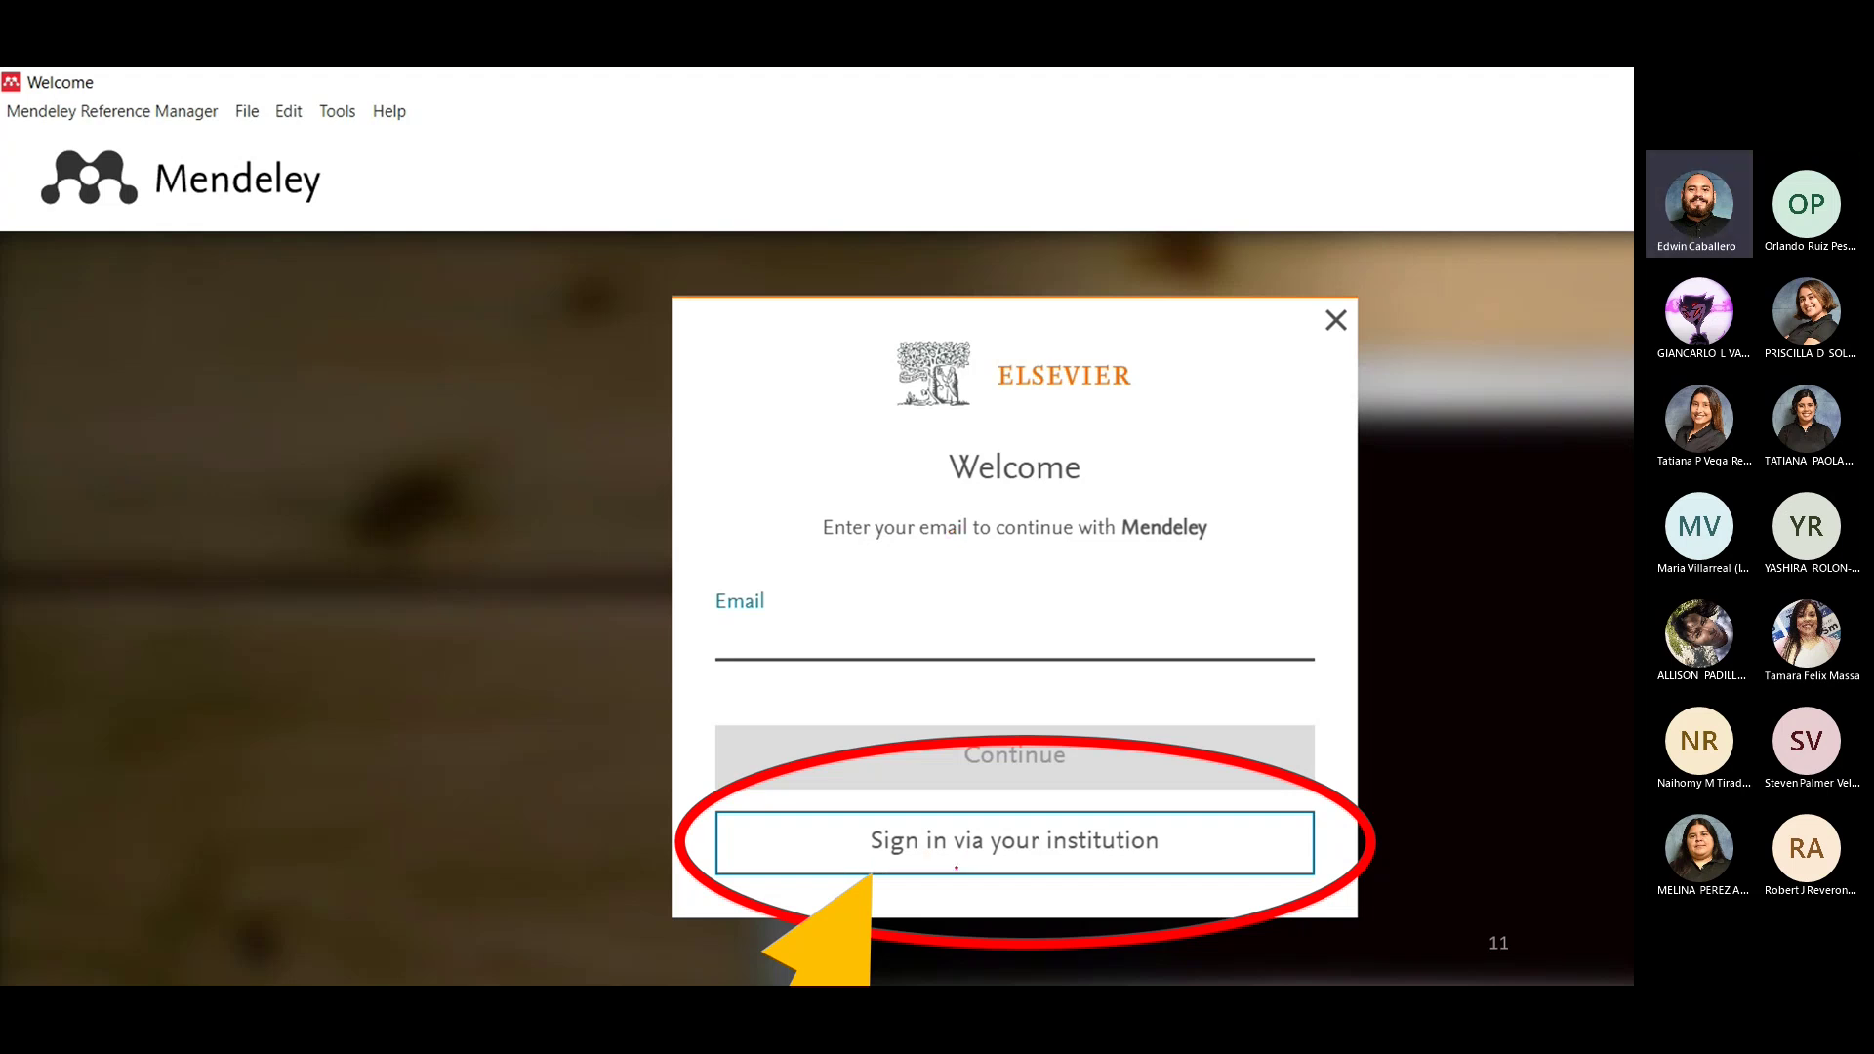
Underline 'Sign in via your institution' and advance to the Interface slide.
mouse_move(894, 866)
mouse_down()
mouse_move(1159, 863)
mouse_move(1127, 828)
mouse_move(857, 832)
mouse_move(888, 864)
mouse_up()
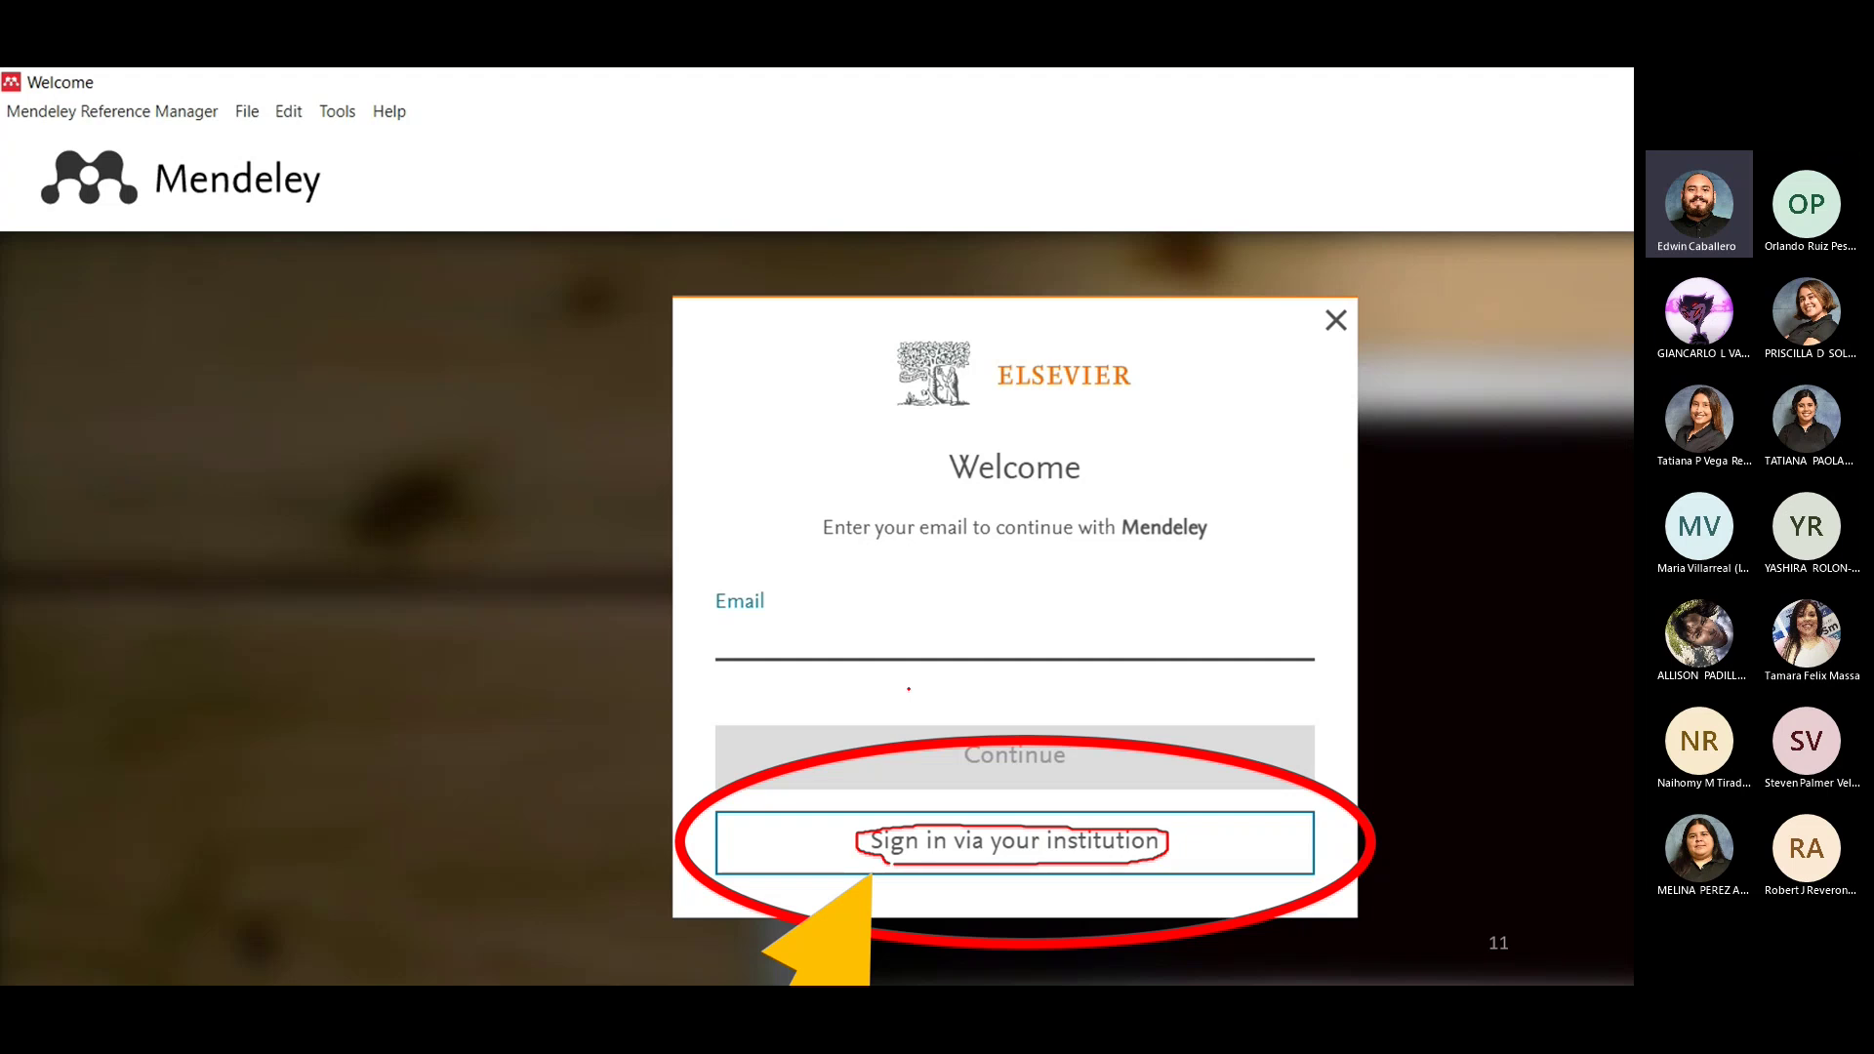
key(Right)
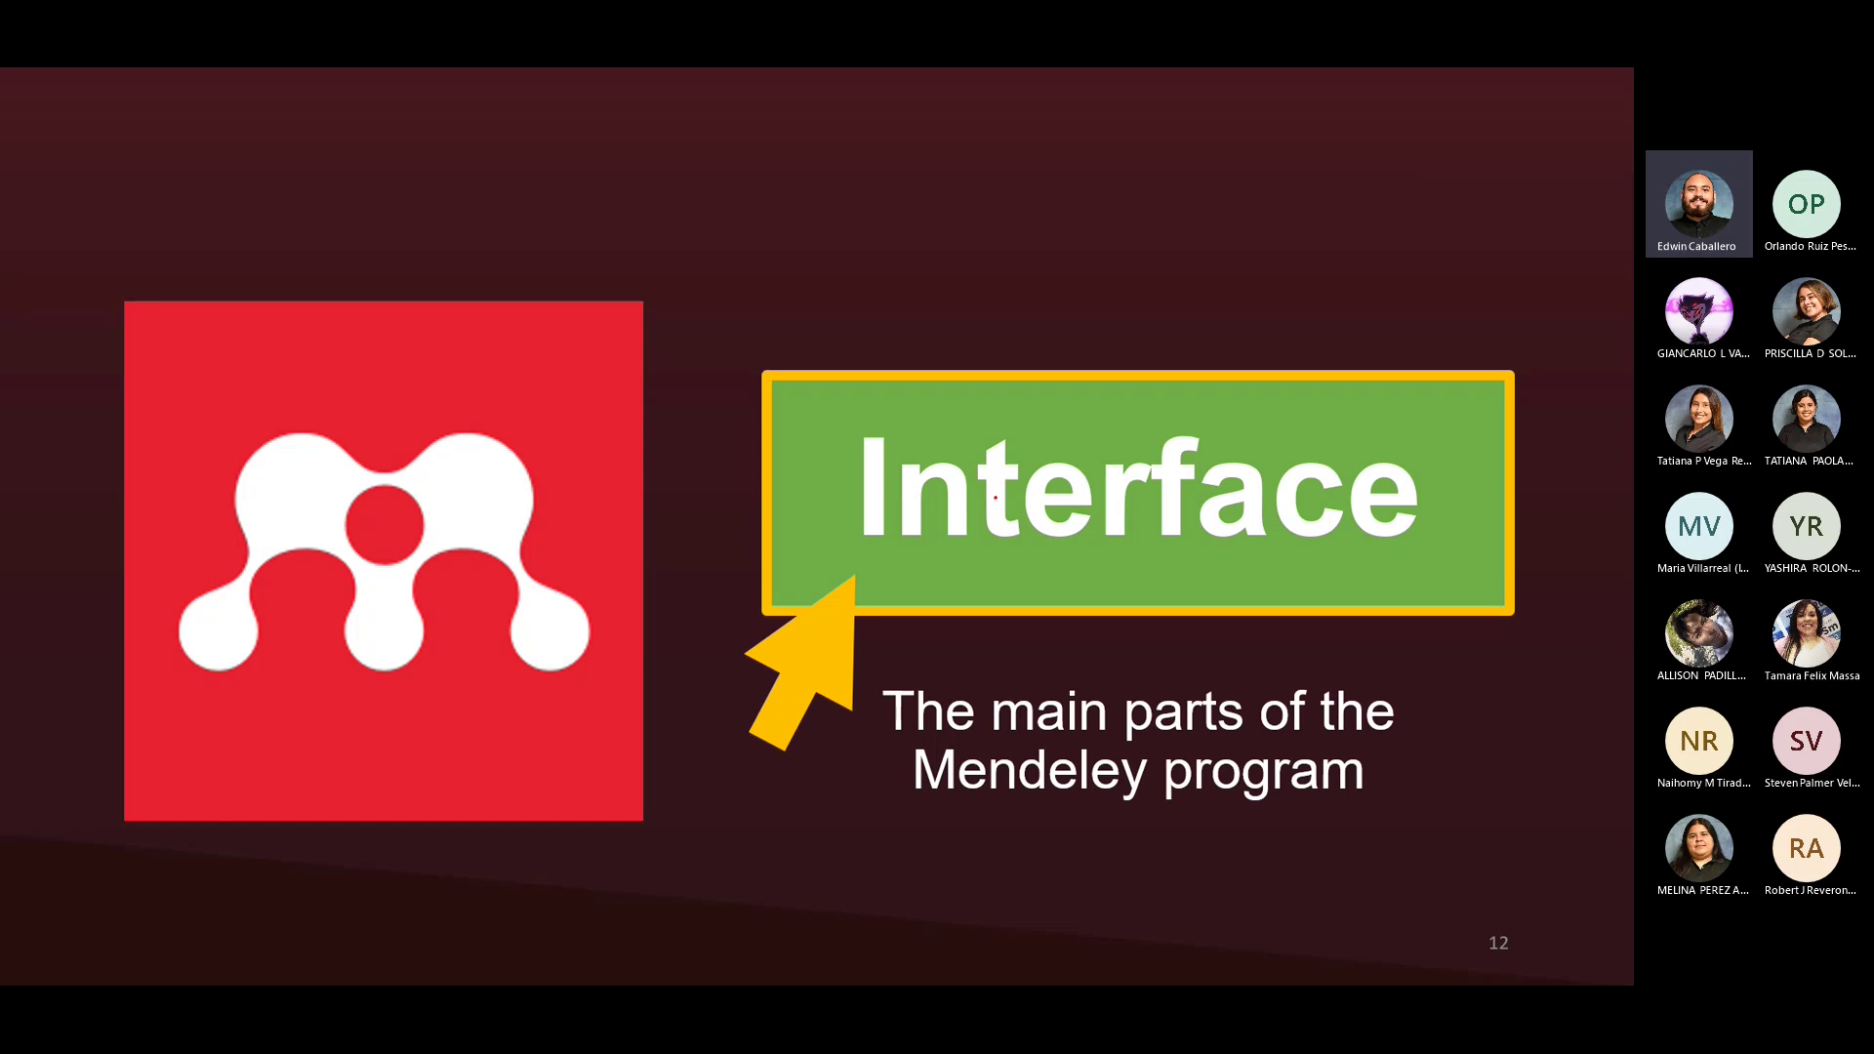
On the library screenshot, draw an X across the reference list and circle the account name.
key(Right)
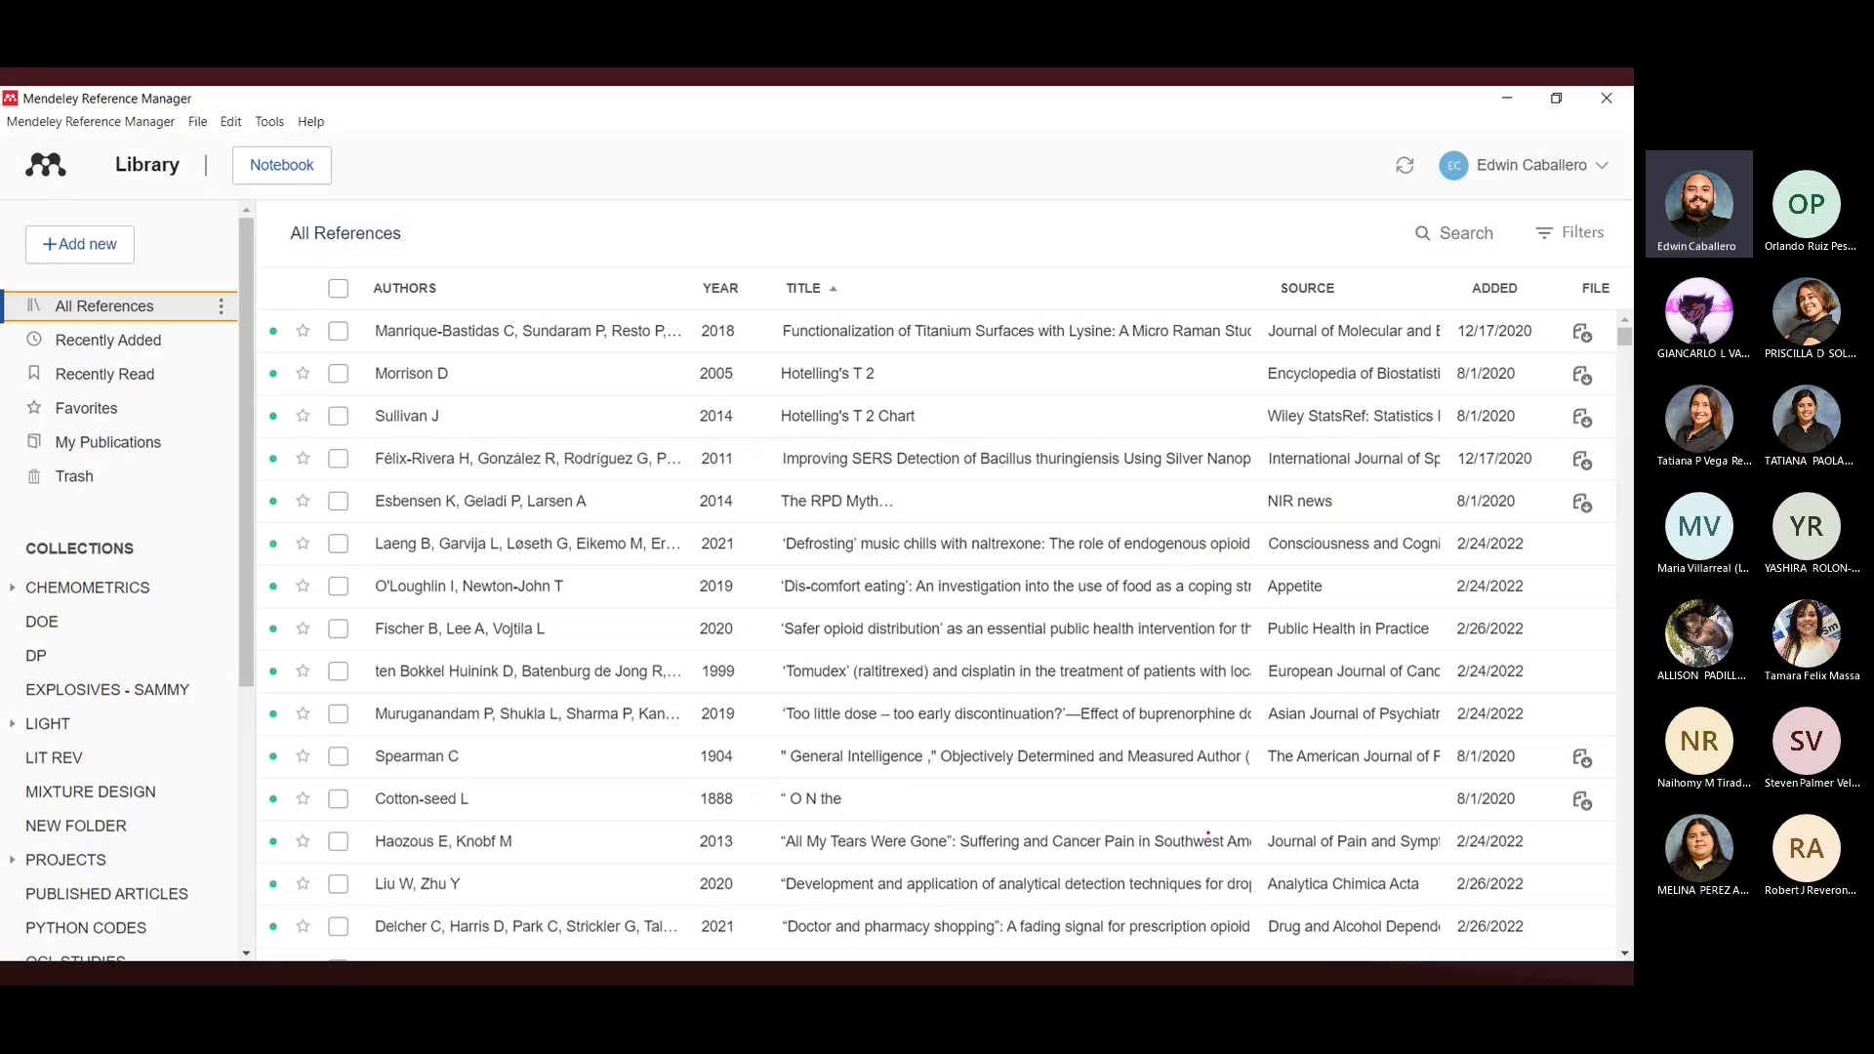
drag(381, 385, 1286, 917)
drag(1396, 388, 437, 932)
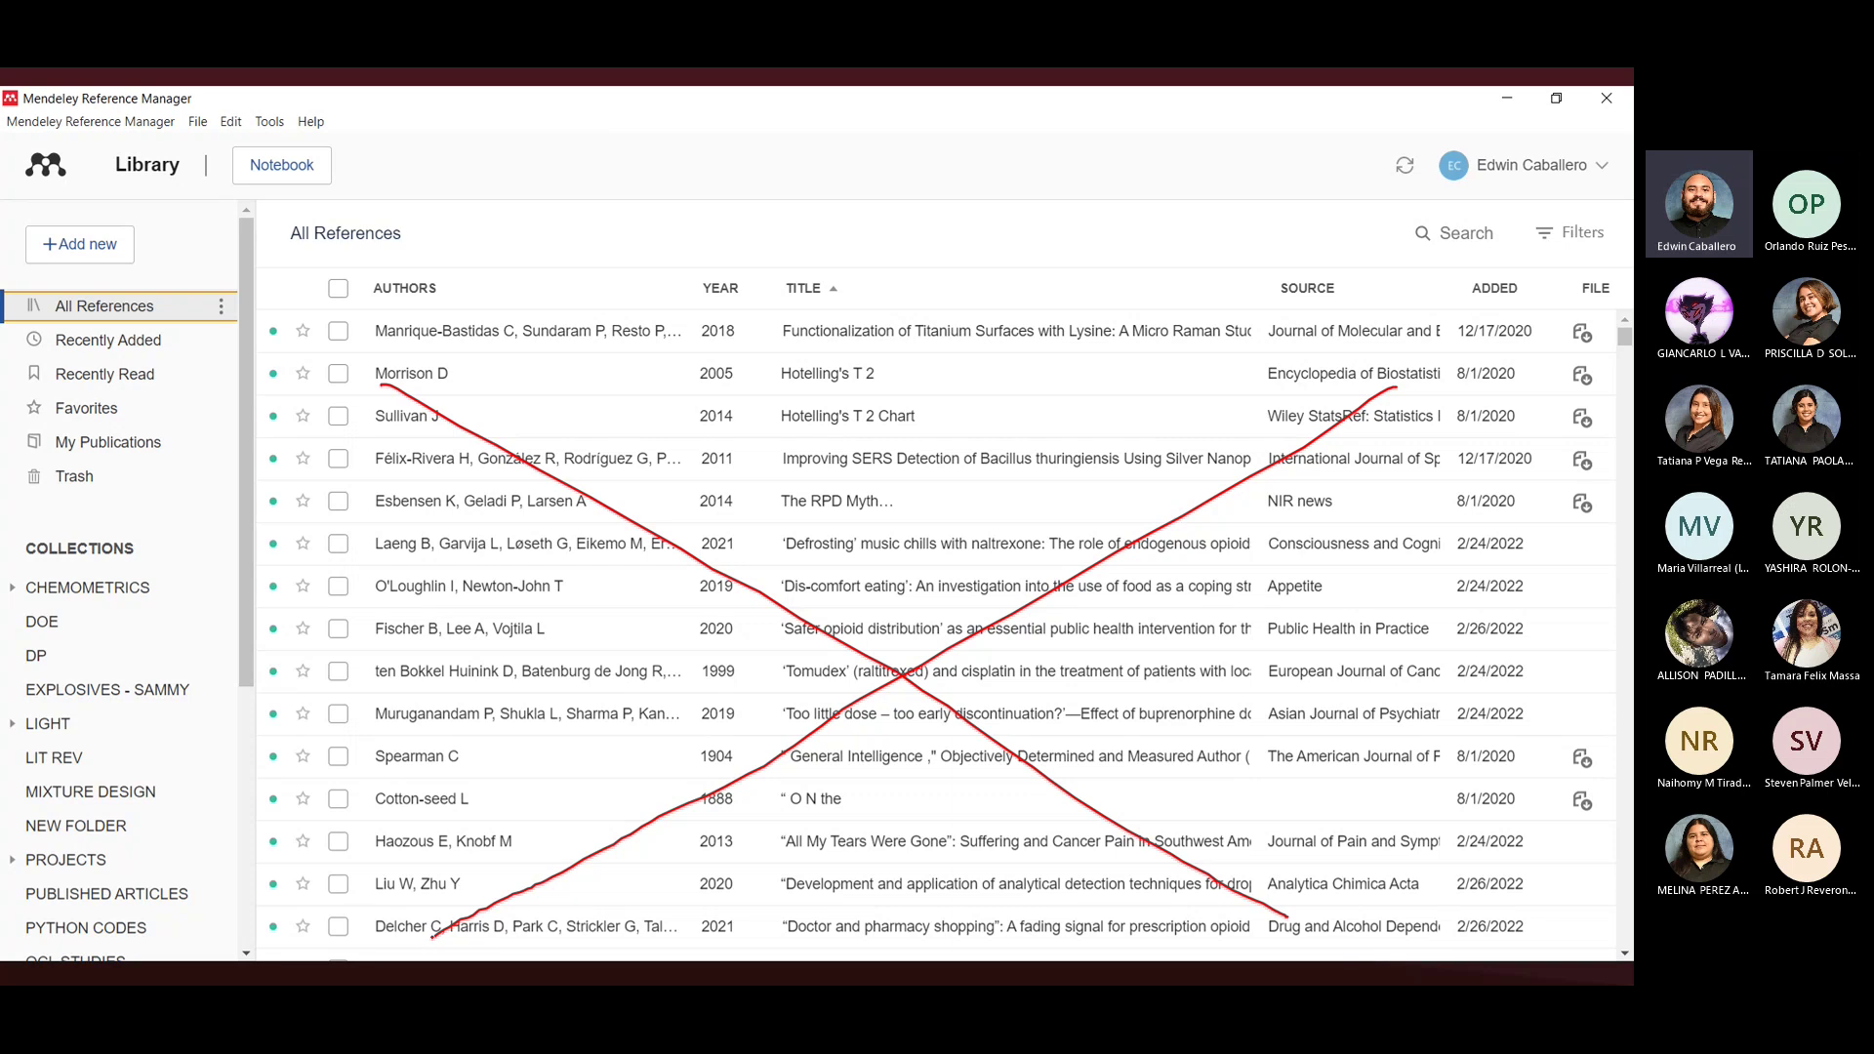
mouse_move(1592, 146)
mouse_down()
mouse_move(1519, 144)
mouse_move(1440, 186)
mouse_move(1601, 180)
mouse_move(1605, 154)
mouse_up()
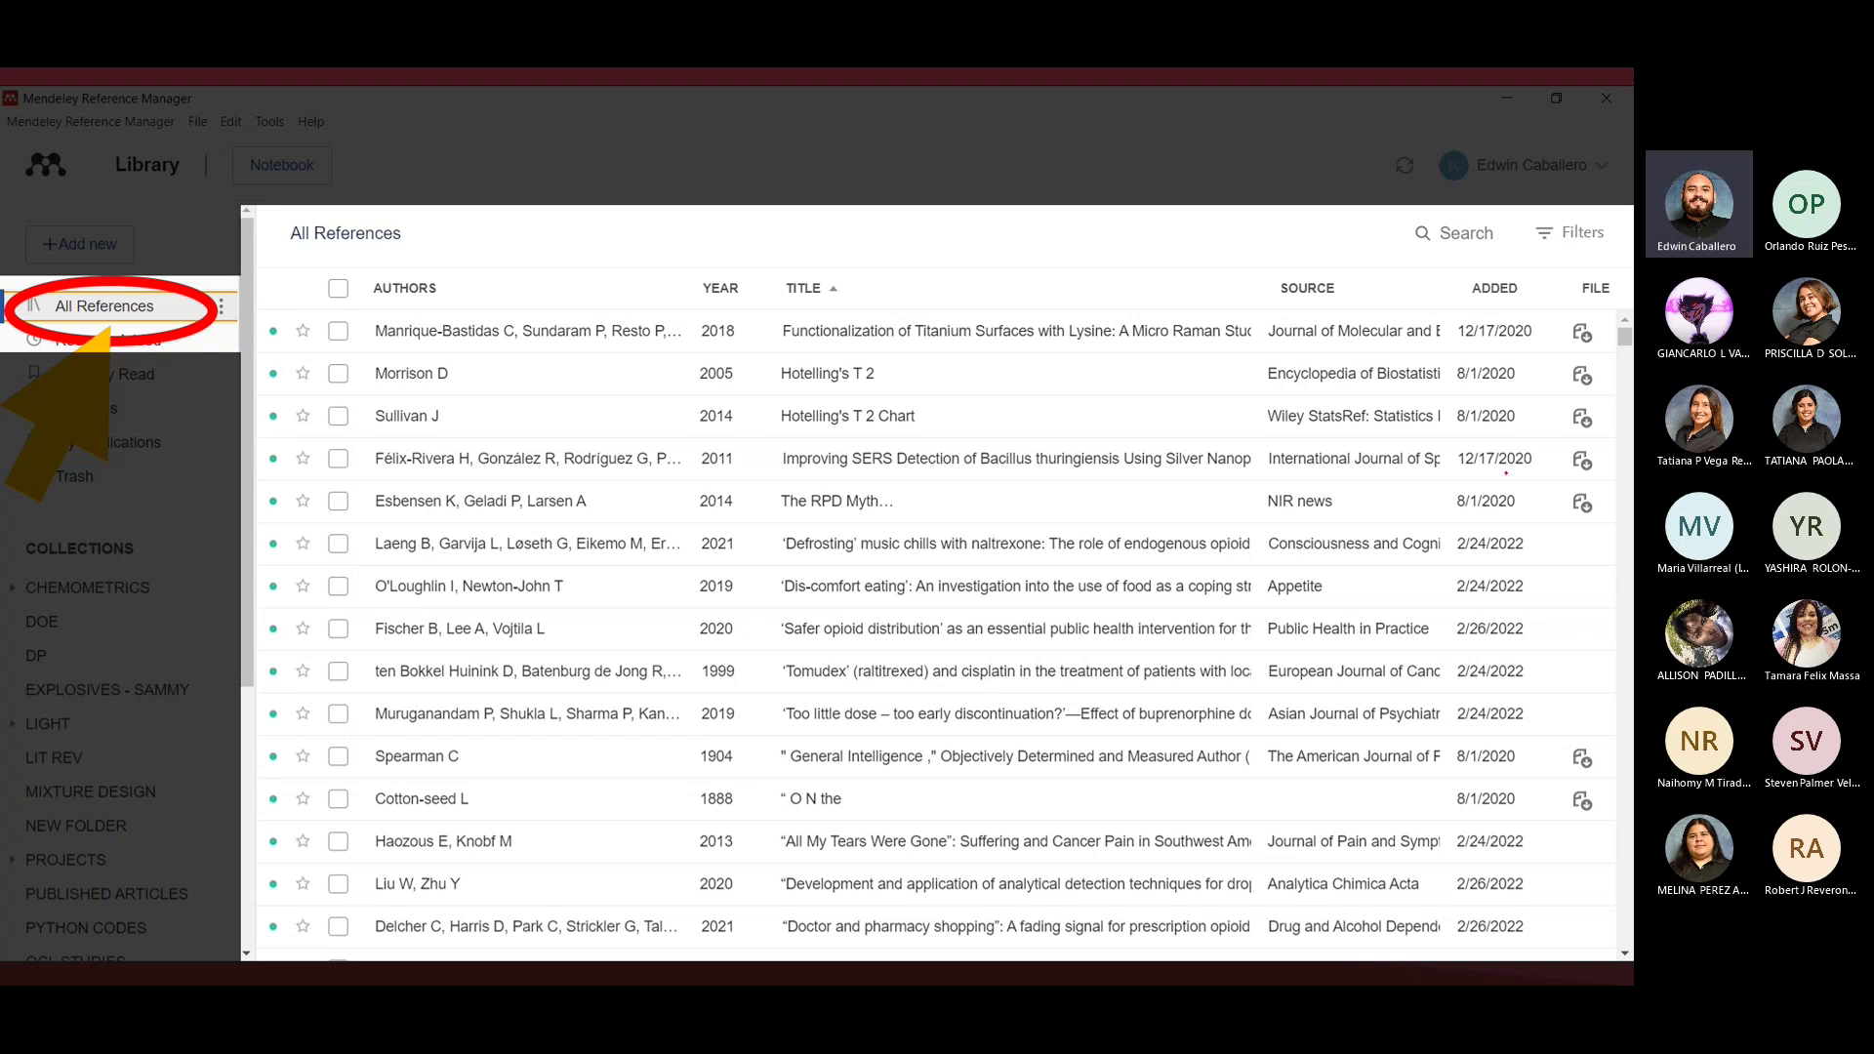
Circle the first five file icons, then underline Recently Added and bracket the first reference.
mouse_move(1598, 327)
mouse_down()
mouse_move(1562, 375)
mouse_move(1564, 506)
mouse_move(1600, 532)
mouse_move(1598, 315)
mouse_up()
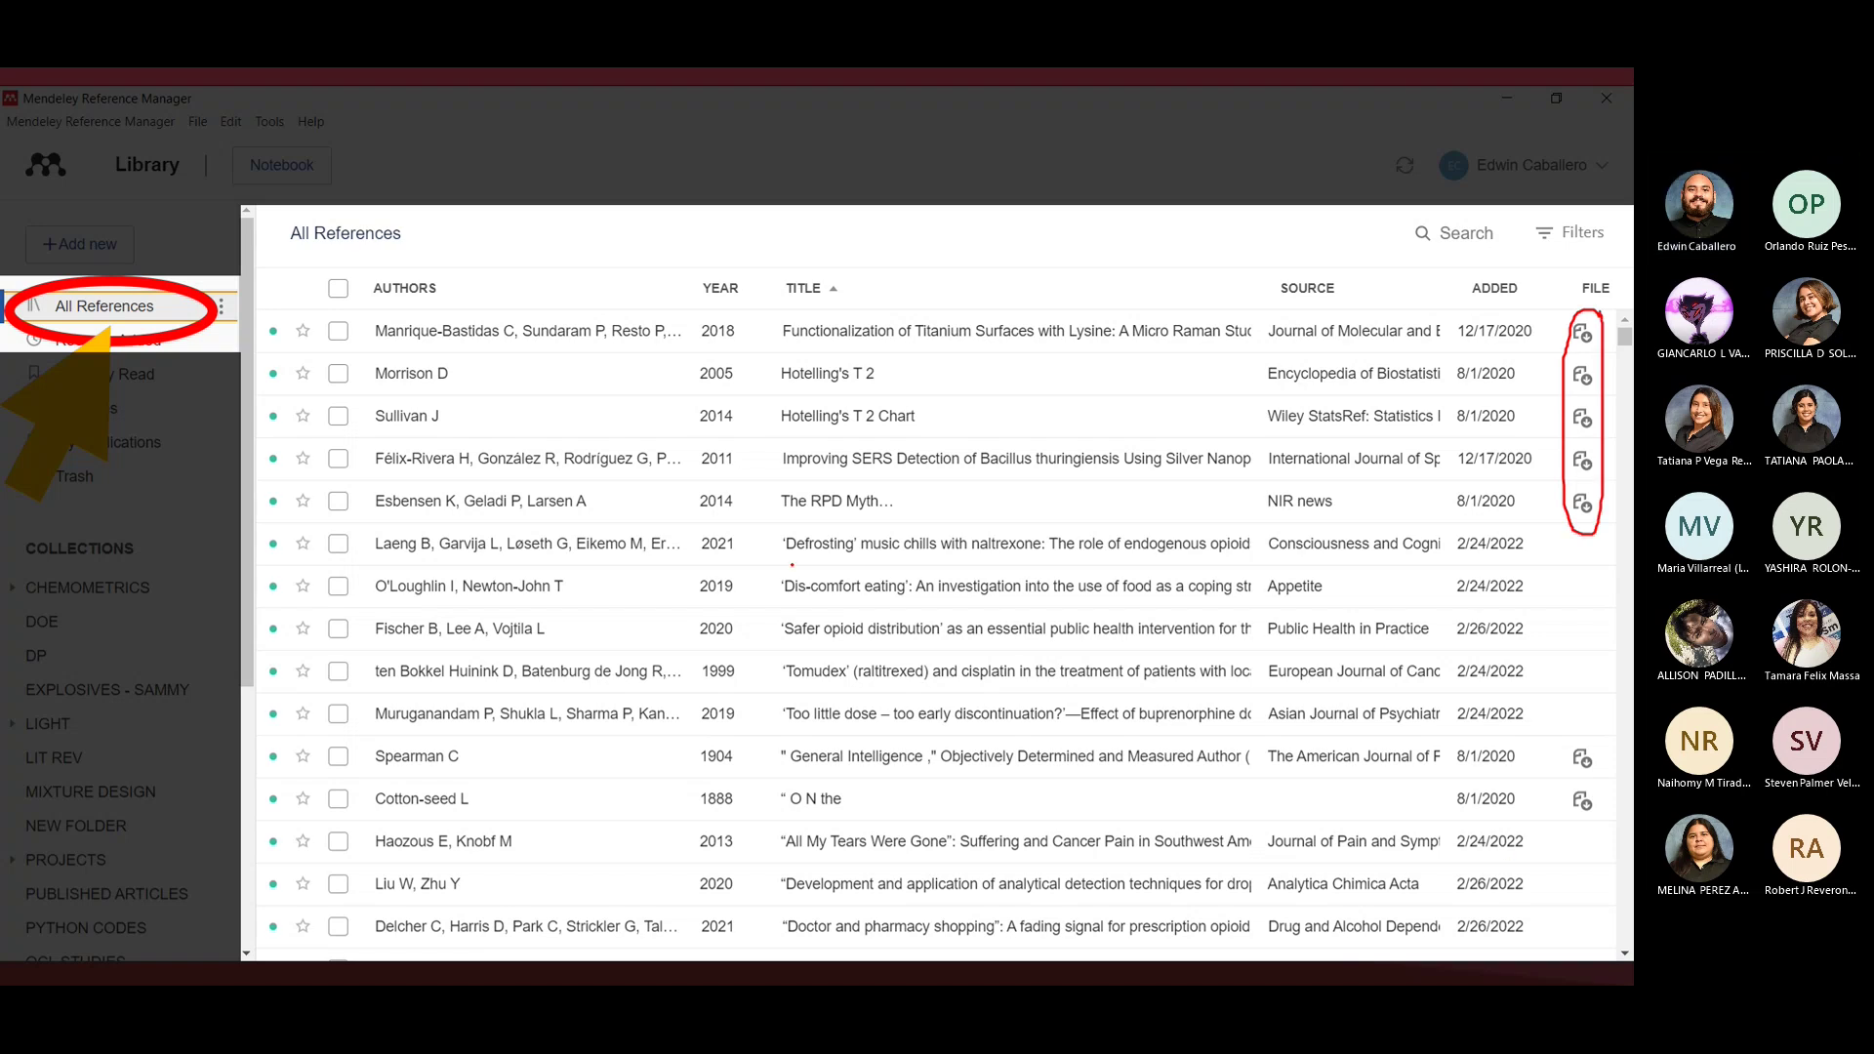
key(Right)
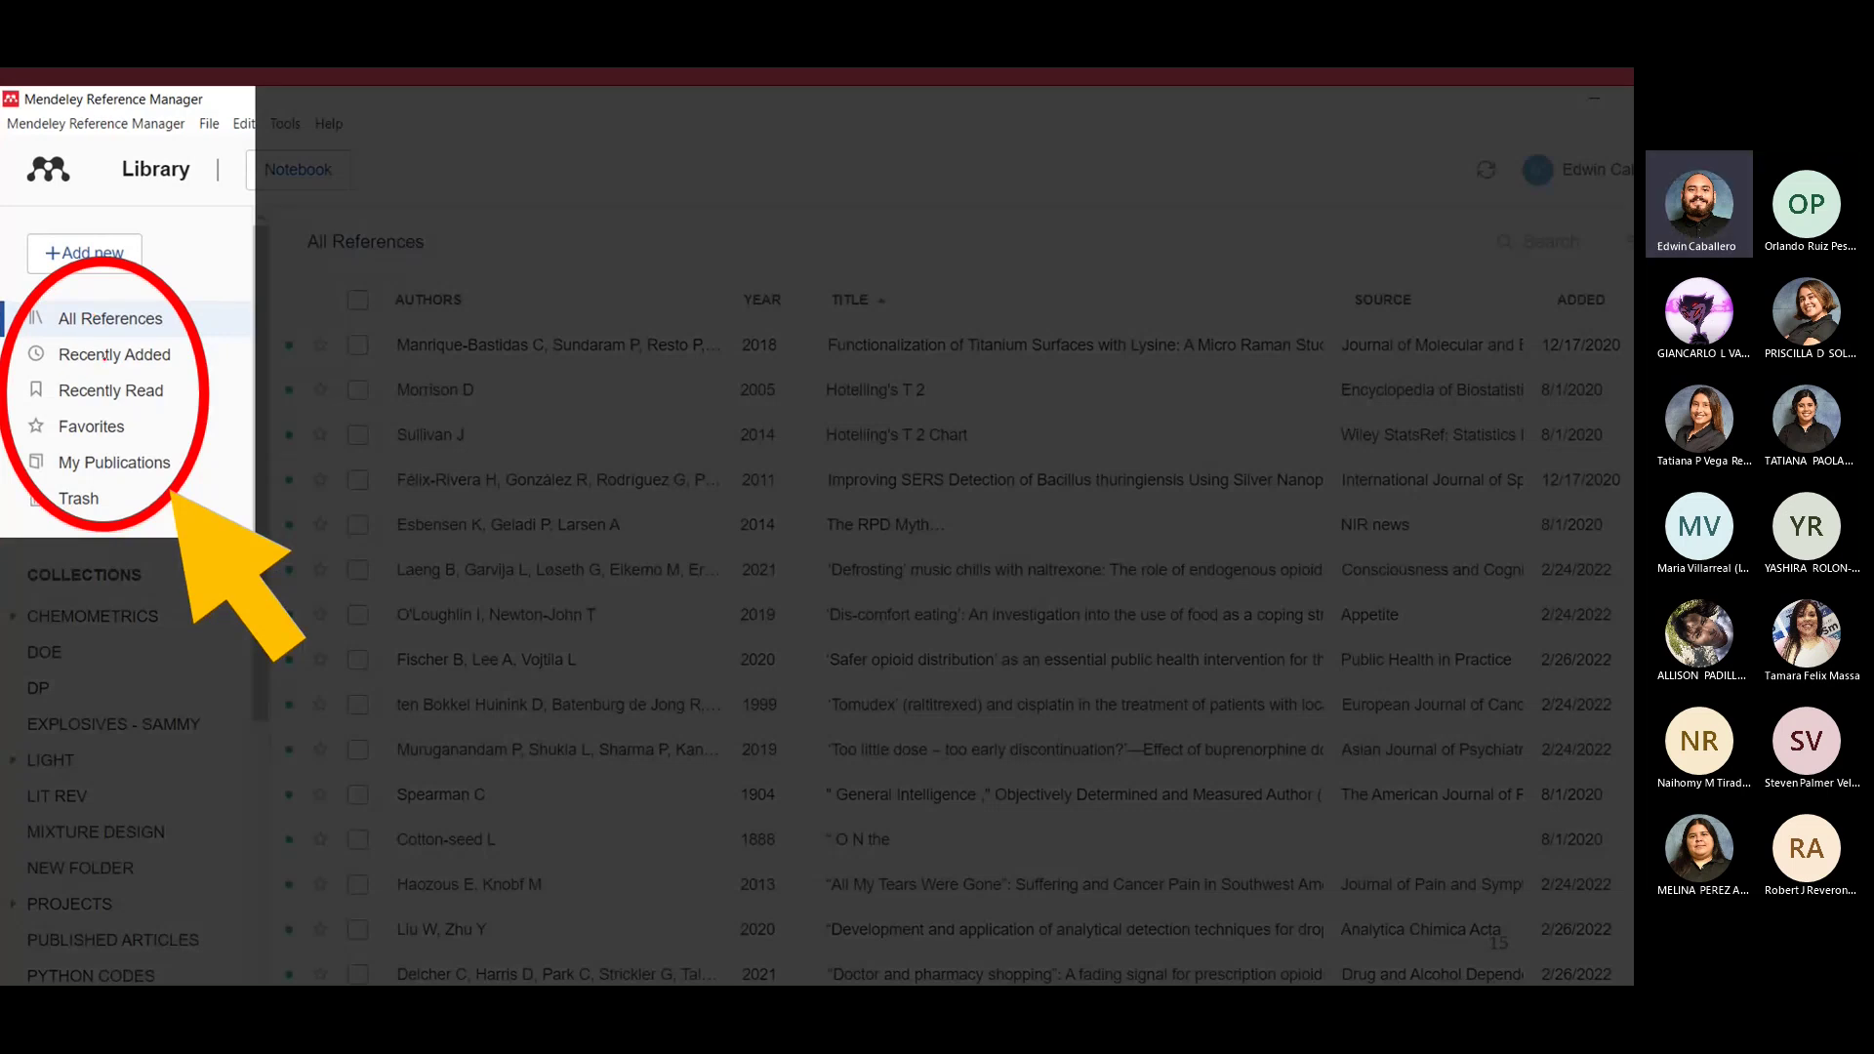
drag(64, 370, 178, 365)
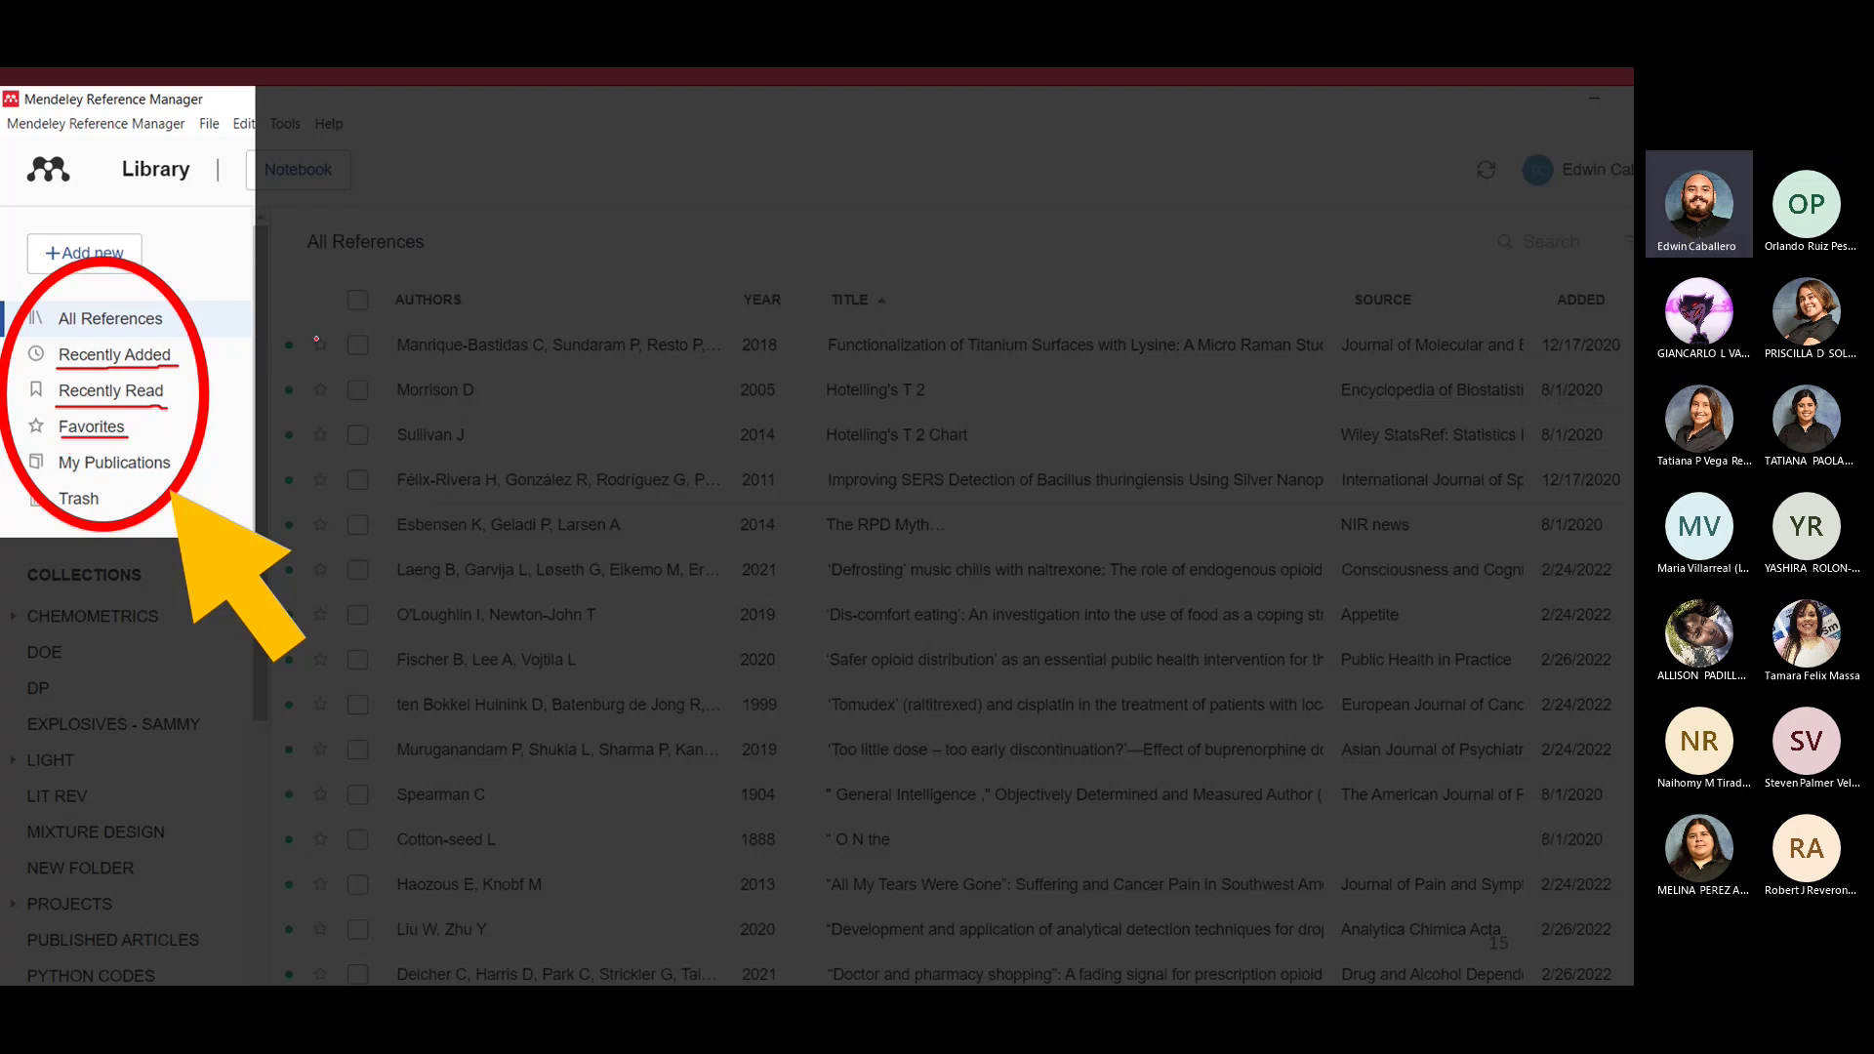
drag(329, 318, 332, 380)
Underline My Publications and Trash in the sidebar, then advance to the Collections slide.
drag(58, 477, 173, 478)
drag(67, 514, 111, 512)
key(Right)
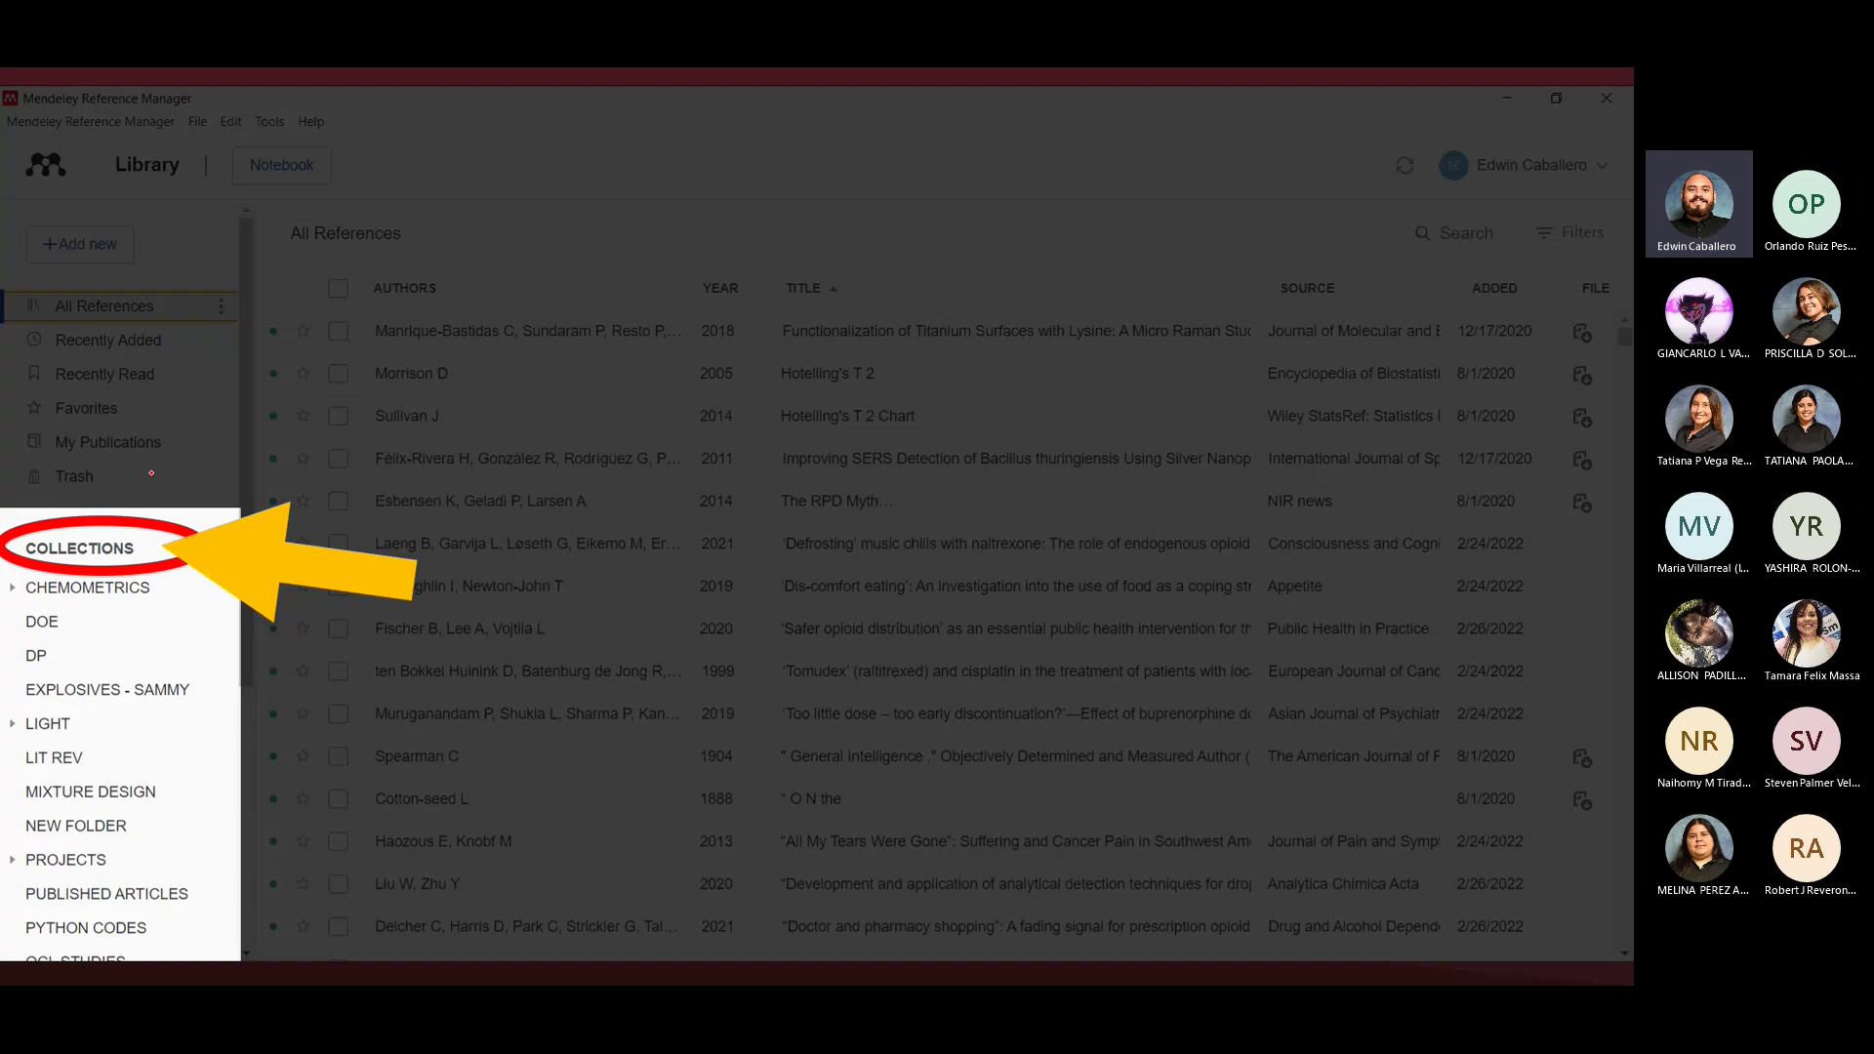
Arrow to COLLECTIONS and circle the explosives, MIXTURE DESIGN and PROJECTS folders.
mouse_move(149, 468)
mouse_down()
mouse_move(101, 537)
mouse_move(125, 528)
mouse_up()
mouse_move(87, 668)
mouse_down()
mouse_move(17, 676)
mouse_move(105, 714)
mouse_move(221, 683)
mouse_move(94, 669)
mouse_up()
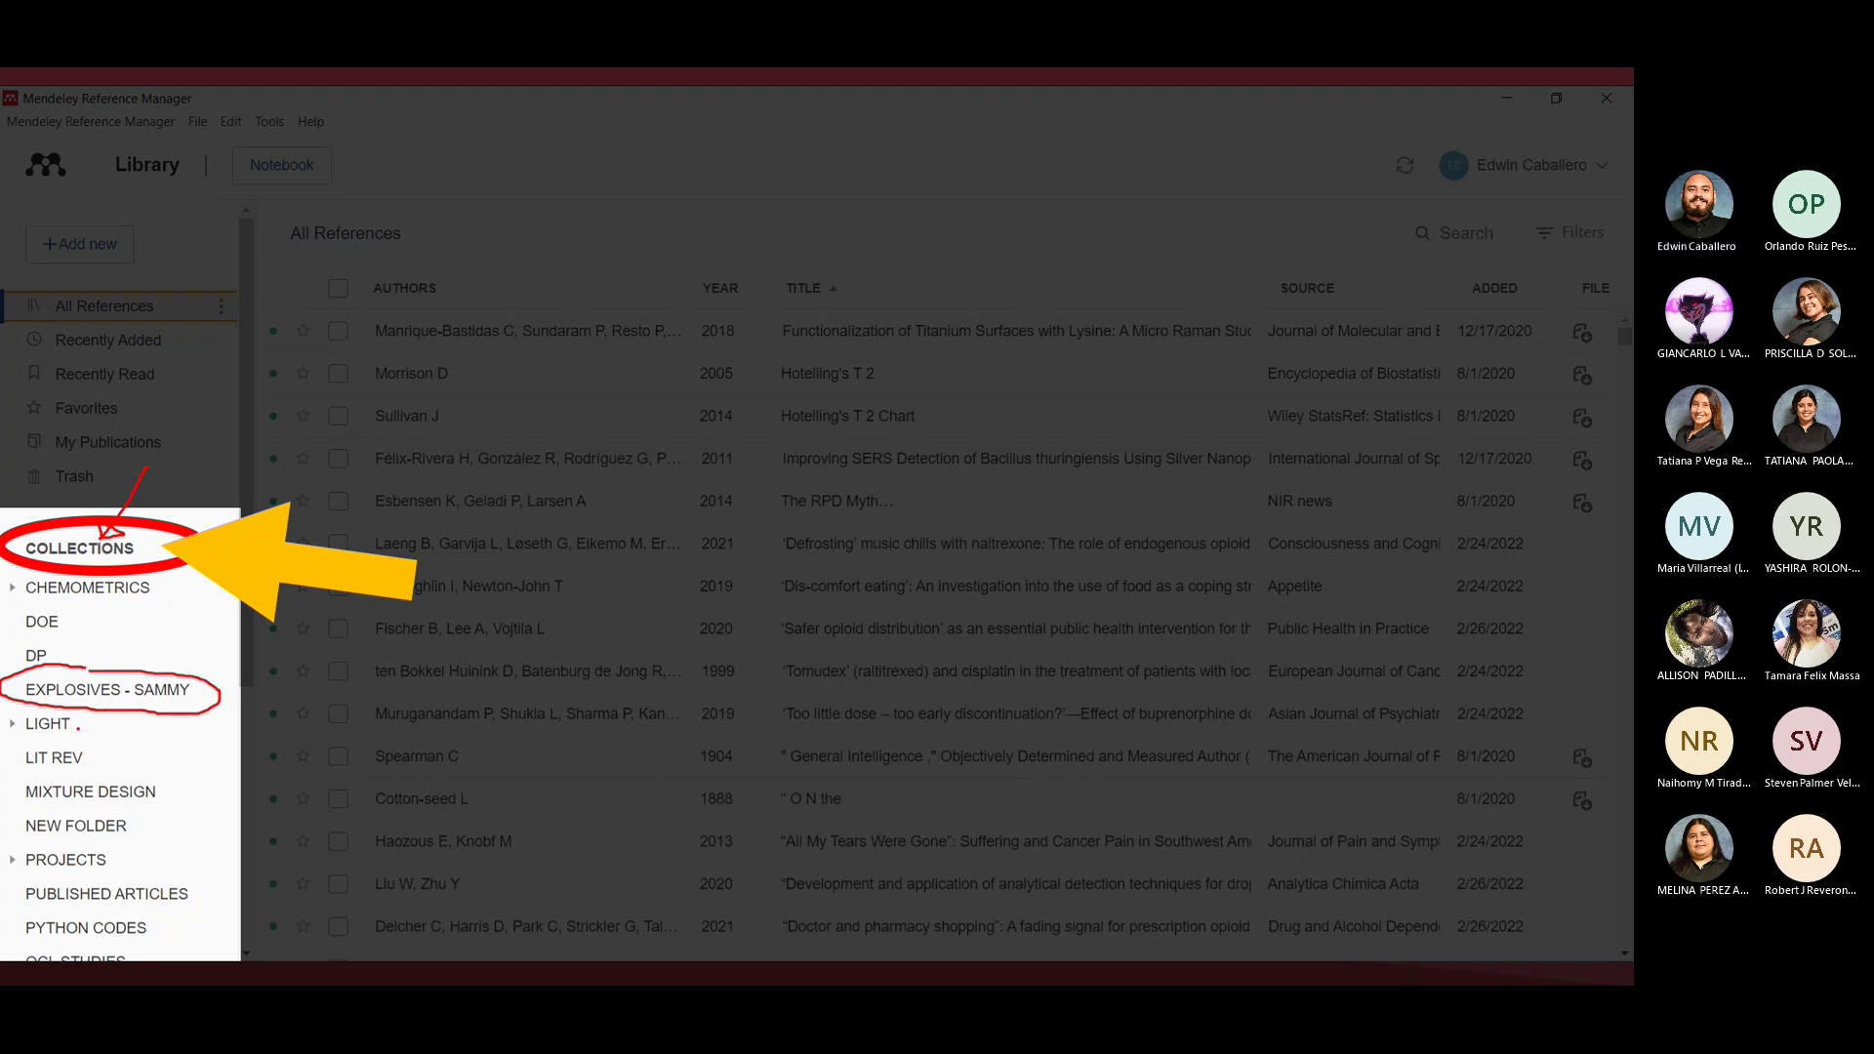
drag(82, 771, 88, 773)
mouse_move(101, 852)
mouse_down()
mouse_move(88, 872)
mouse_move(86, 844)
mouse_up()
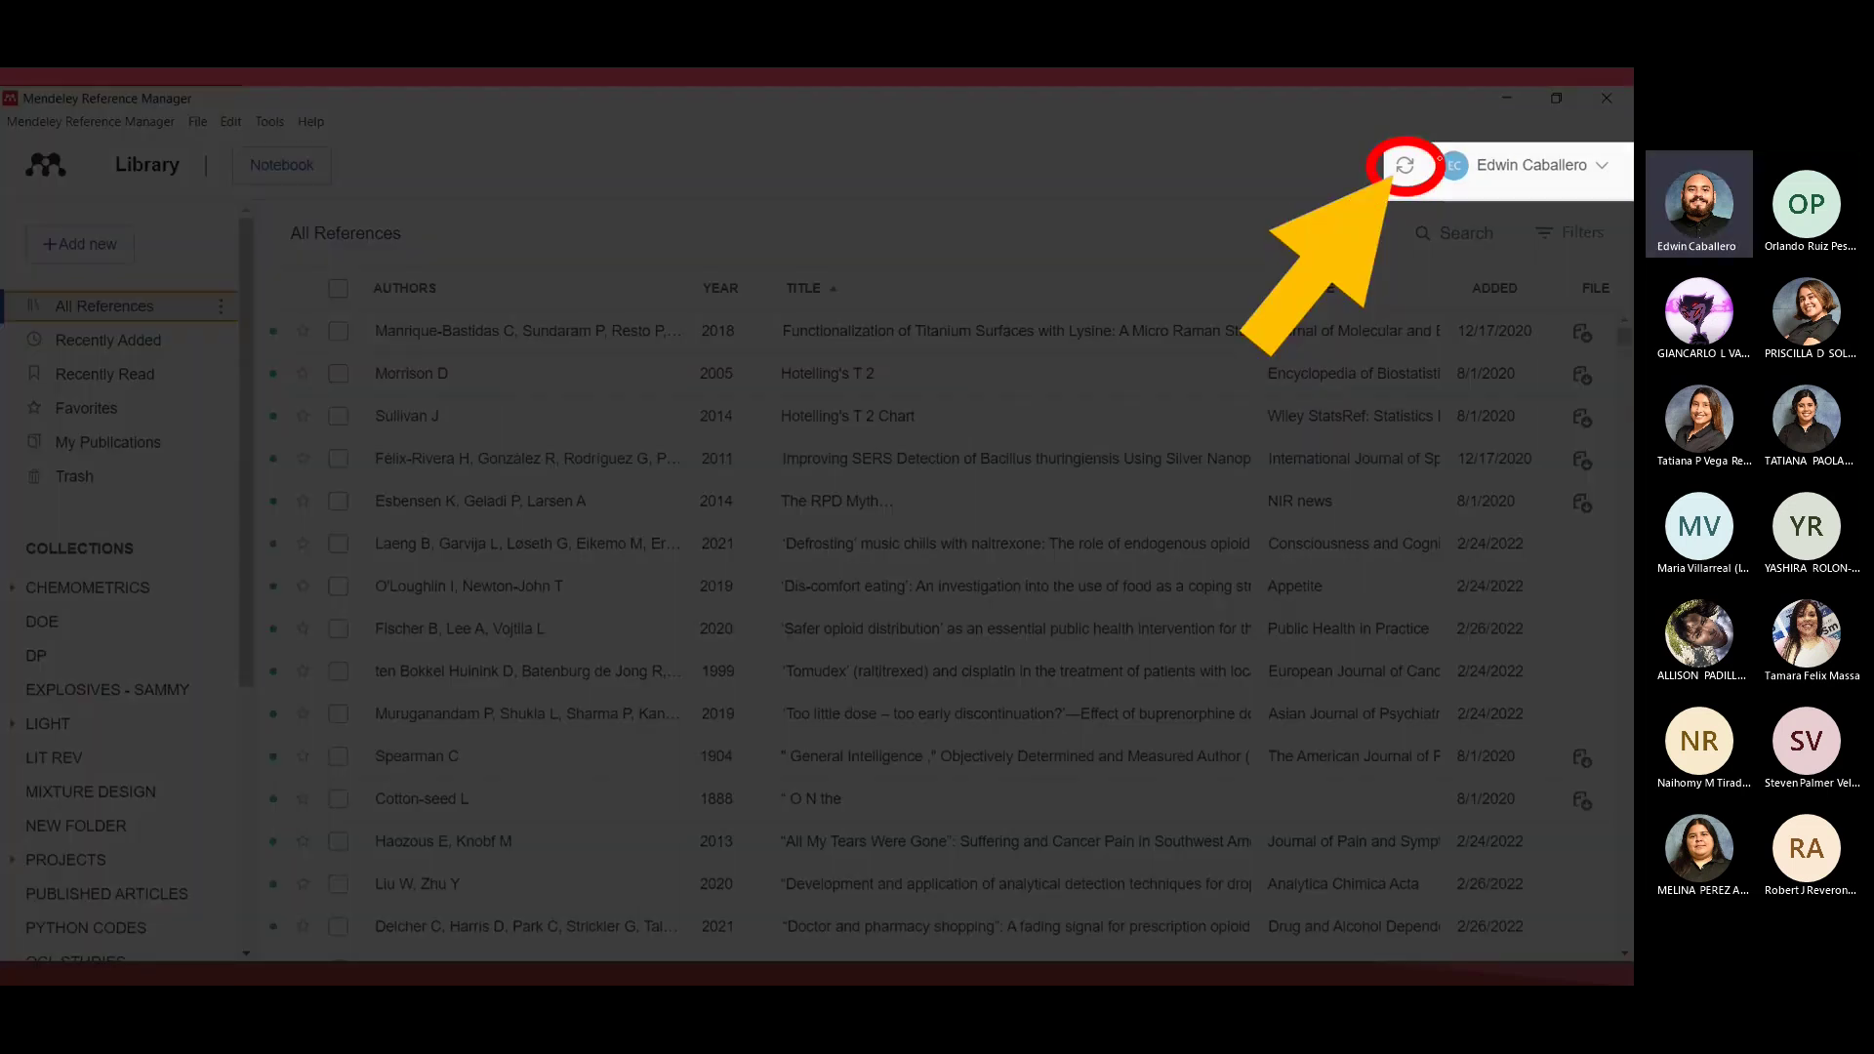
Ring the sync icon at the top right of the library screenshot.
mouse_move(1403, 148)
mouse_down()
mouse_move(1409, 187)
mouse_move(1411, 152)
mouse_up()
Pass the collection-folders slide, circle CHEMOMETRICS and another collection in red, then advance.
key(Right)
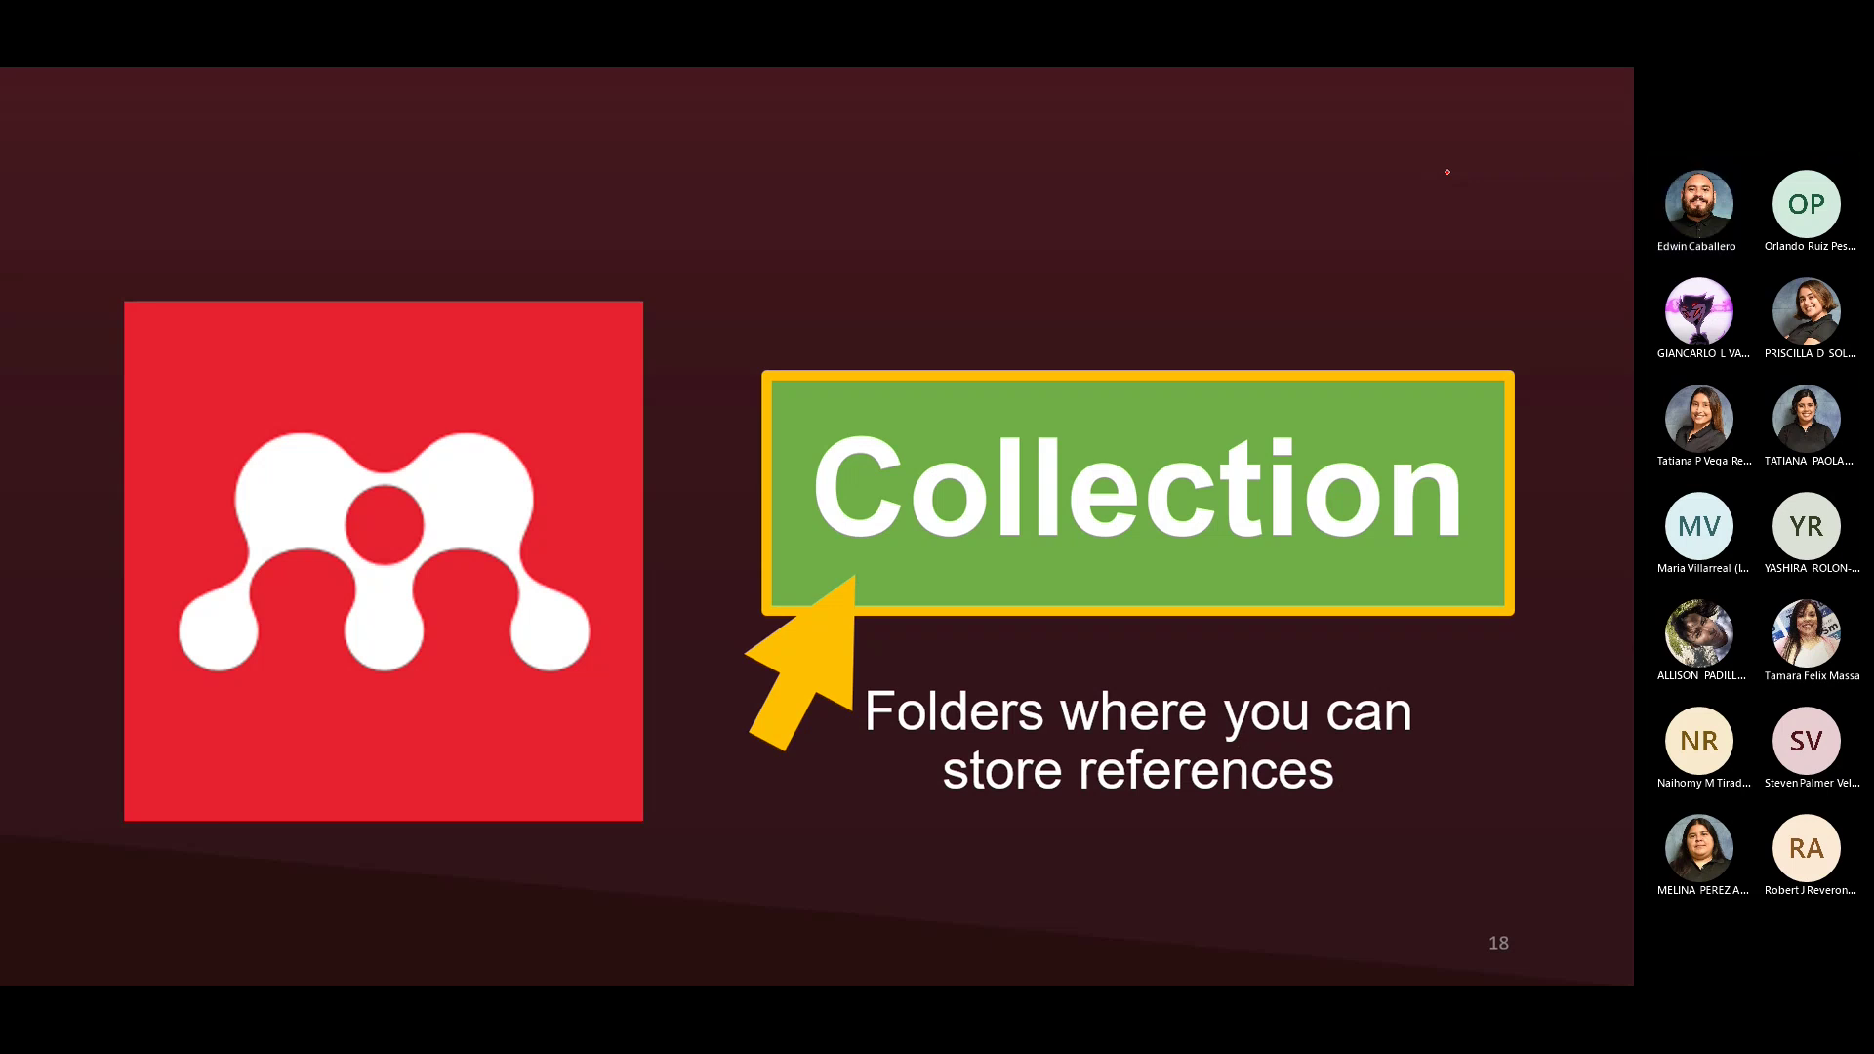
key(Right)
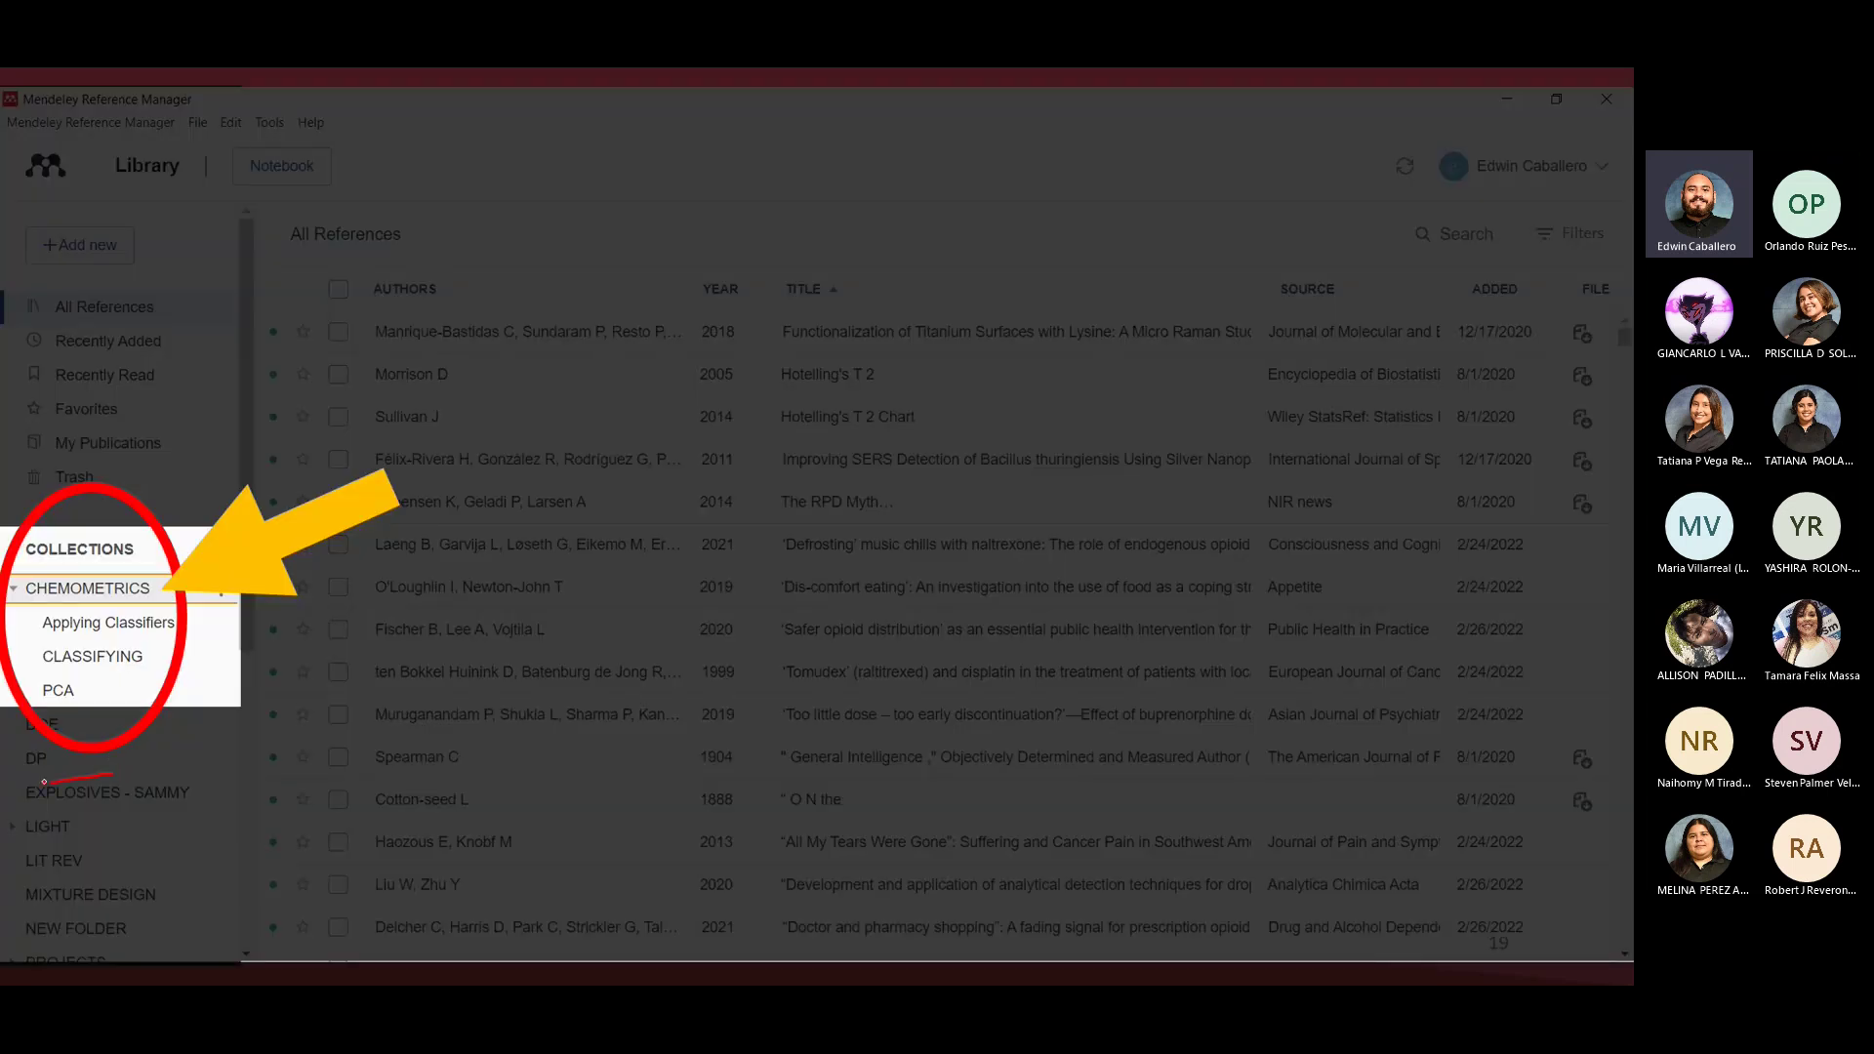
mouse_move(44, 782)
mouse_down()
mouse_move(200, 792)
mouse_move(68, 774)
mouse_up()
mouse_move(138, 574)
mouse_down()
mouse_move(58, 607)
mouse_move(161, 576)
mouse_move(142, 610)
mouse_move(34, 632)
mouse_move(179, 636)
mouse_move(146, 607)
mouse_move(49, 668)
mouse_move(164, 649)
mouse_move(90, 641)
mouse_up()
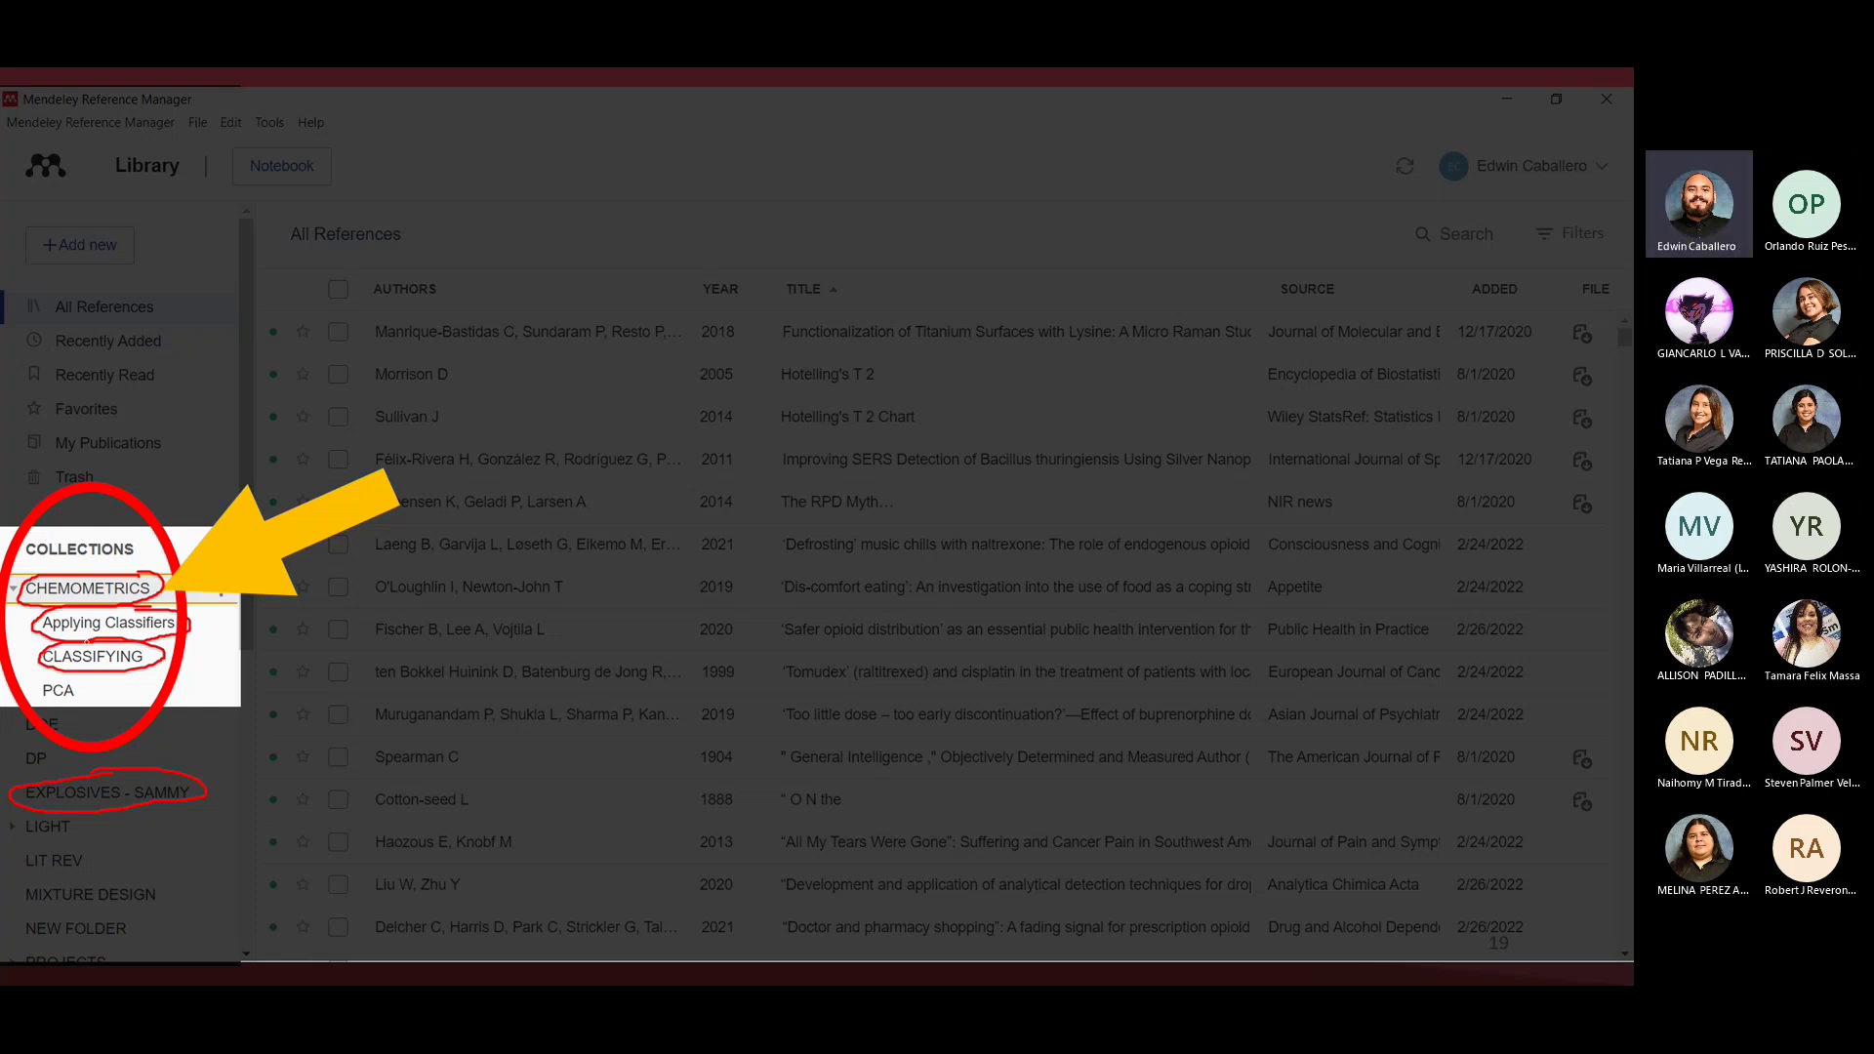
key(Right)
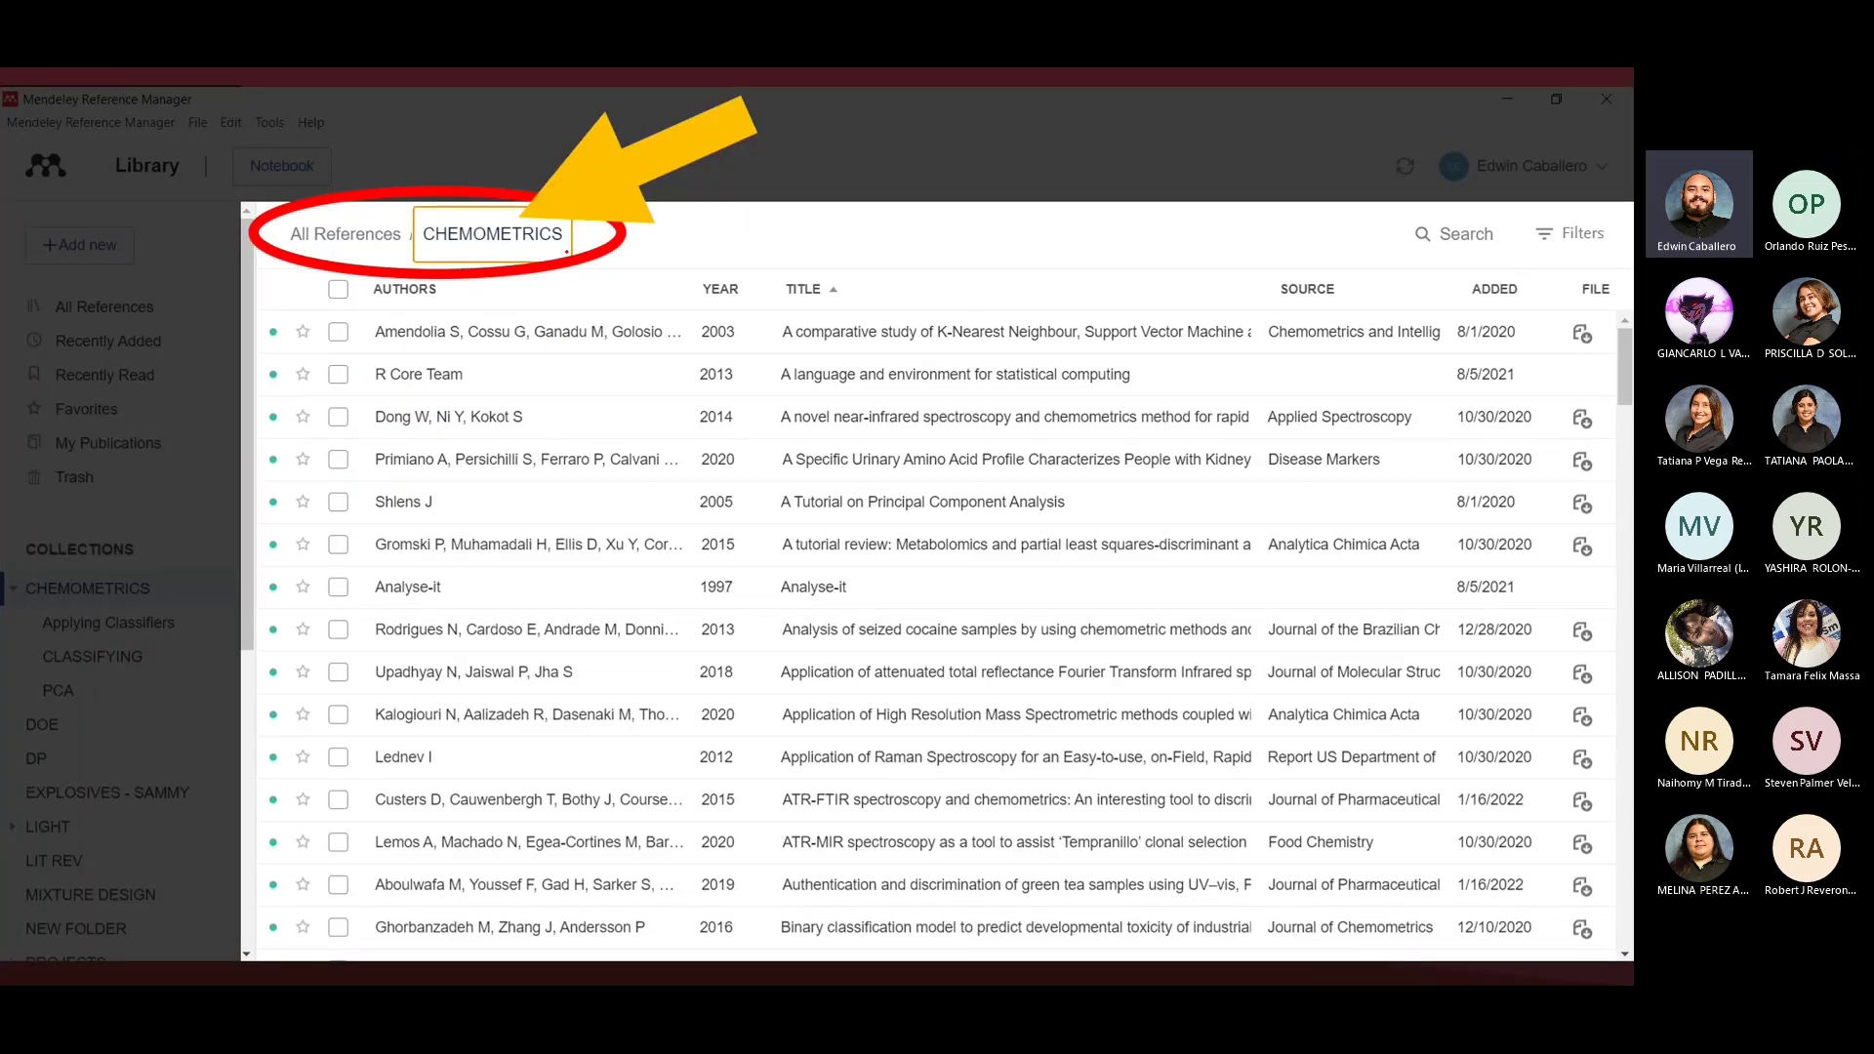
Ring All References and CHEMOMETRICS in the folder path and add red marks beside it.
mouse_move(385, 260)
mouse_down()
mouse_move(410, 242)
mouse_move(310, 217)
mouse_move(343, 252)
mouse_up()
mouse_move(489, 233)
mouse_down()
mouse_move(500, 213)
mouse_move(415, 239)
mouse_move(576, 242)
mouse_move(542, 217)
mouse_up()
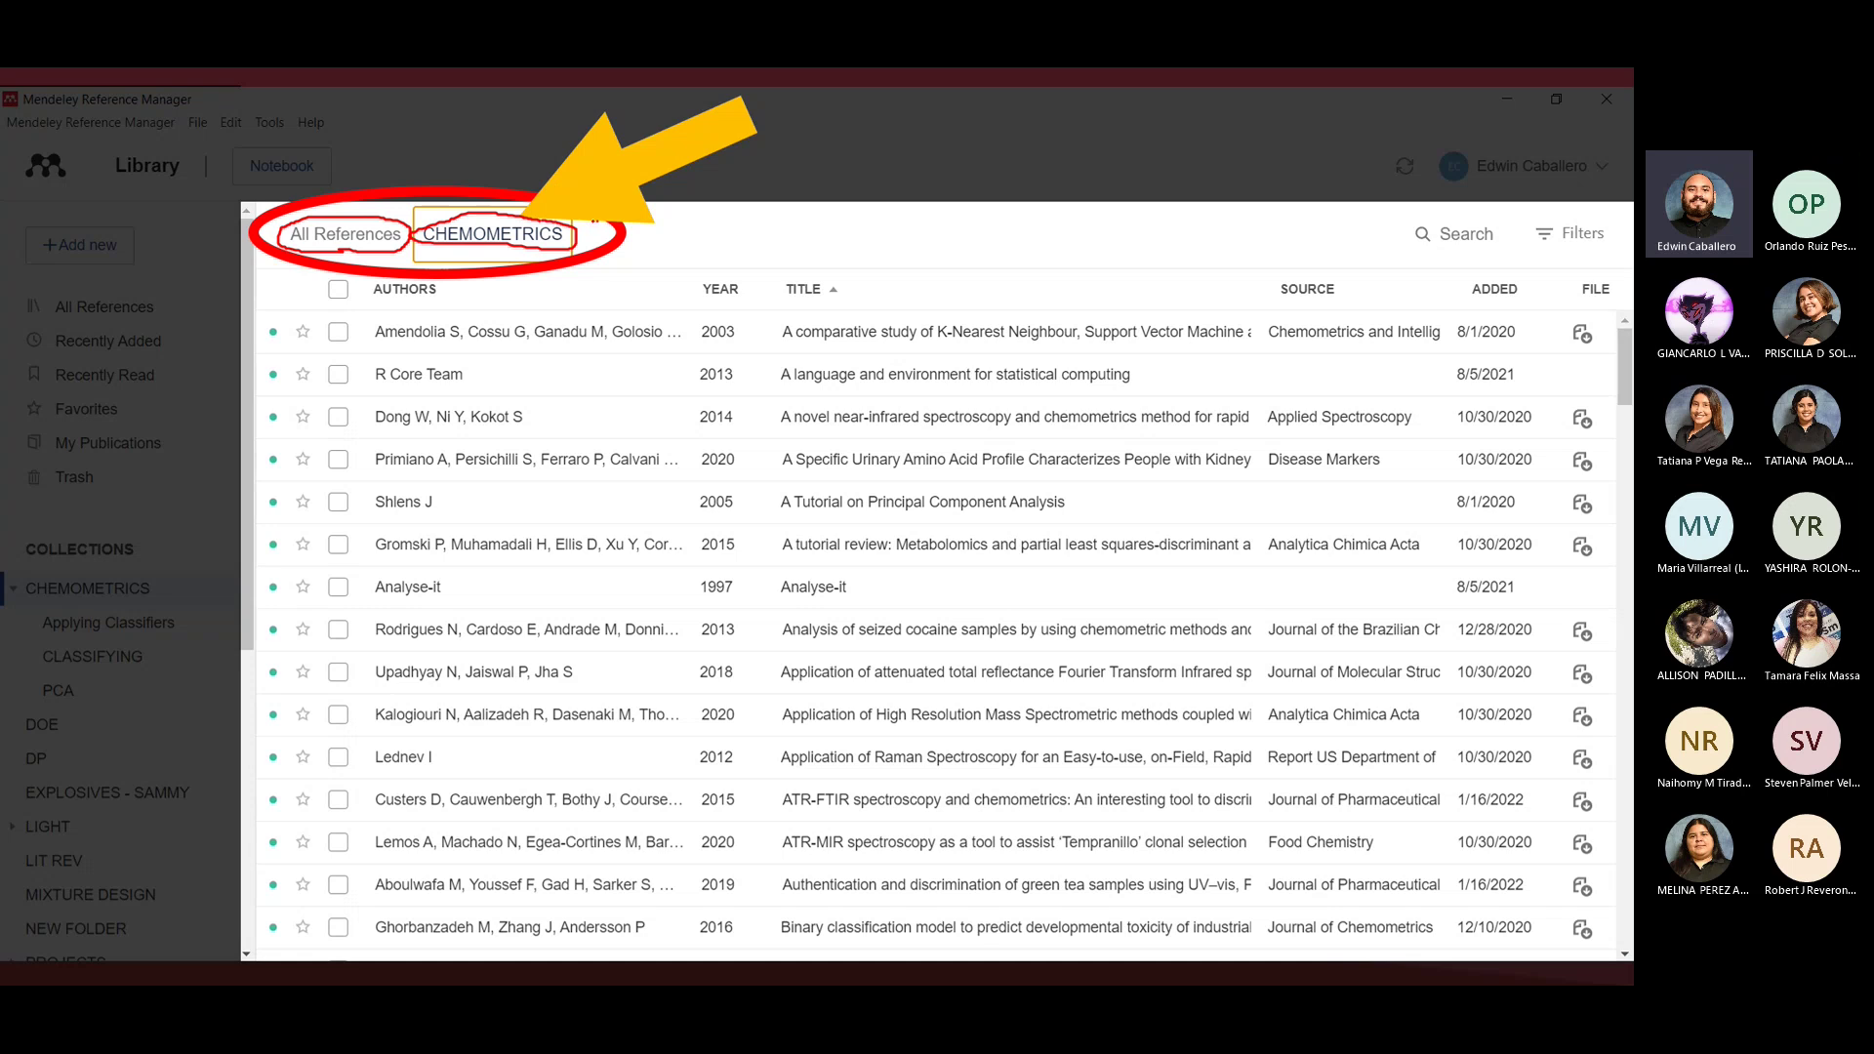
drag(594, 221, 584, 244)
mouse_move(601, 236)
mouse_down()
mouse_move(665, 235)
mouse_move(680, 256)
mouse_move(788, 226)
mouse_up()
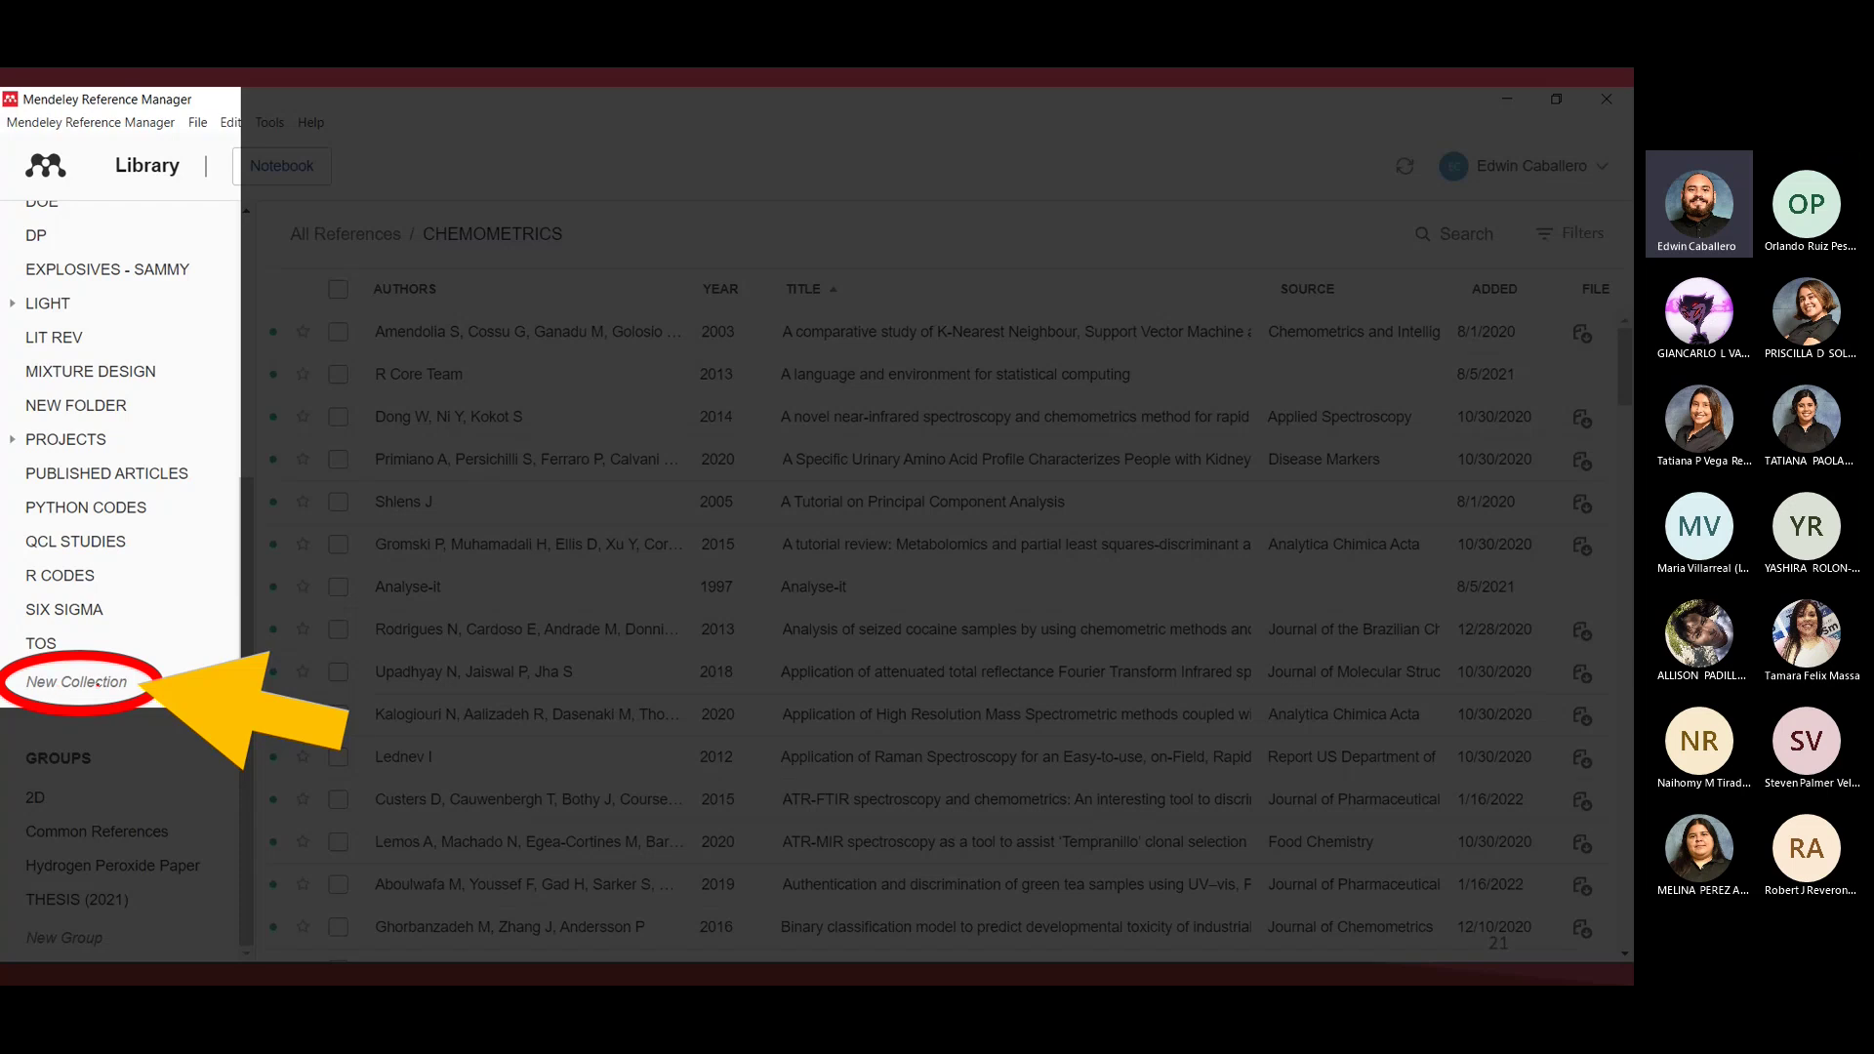
Reveal the empty EXAMPLE FOLDER, underline All References, circle the empty list, then advance.
text(EXAMPLE FOLDER)
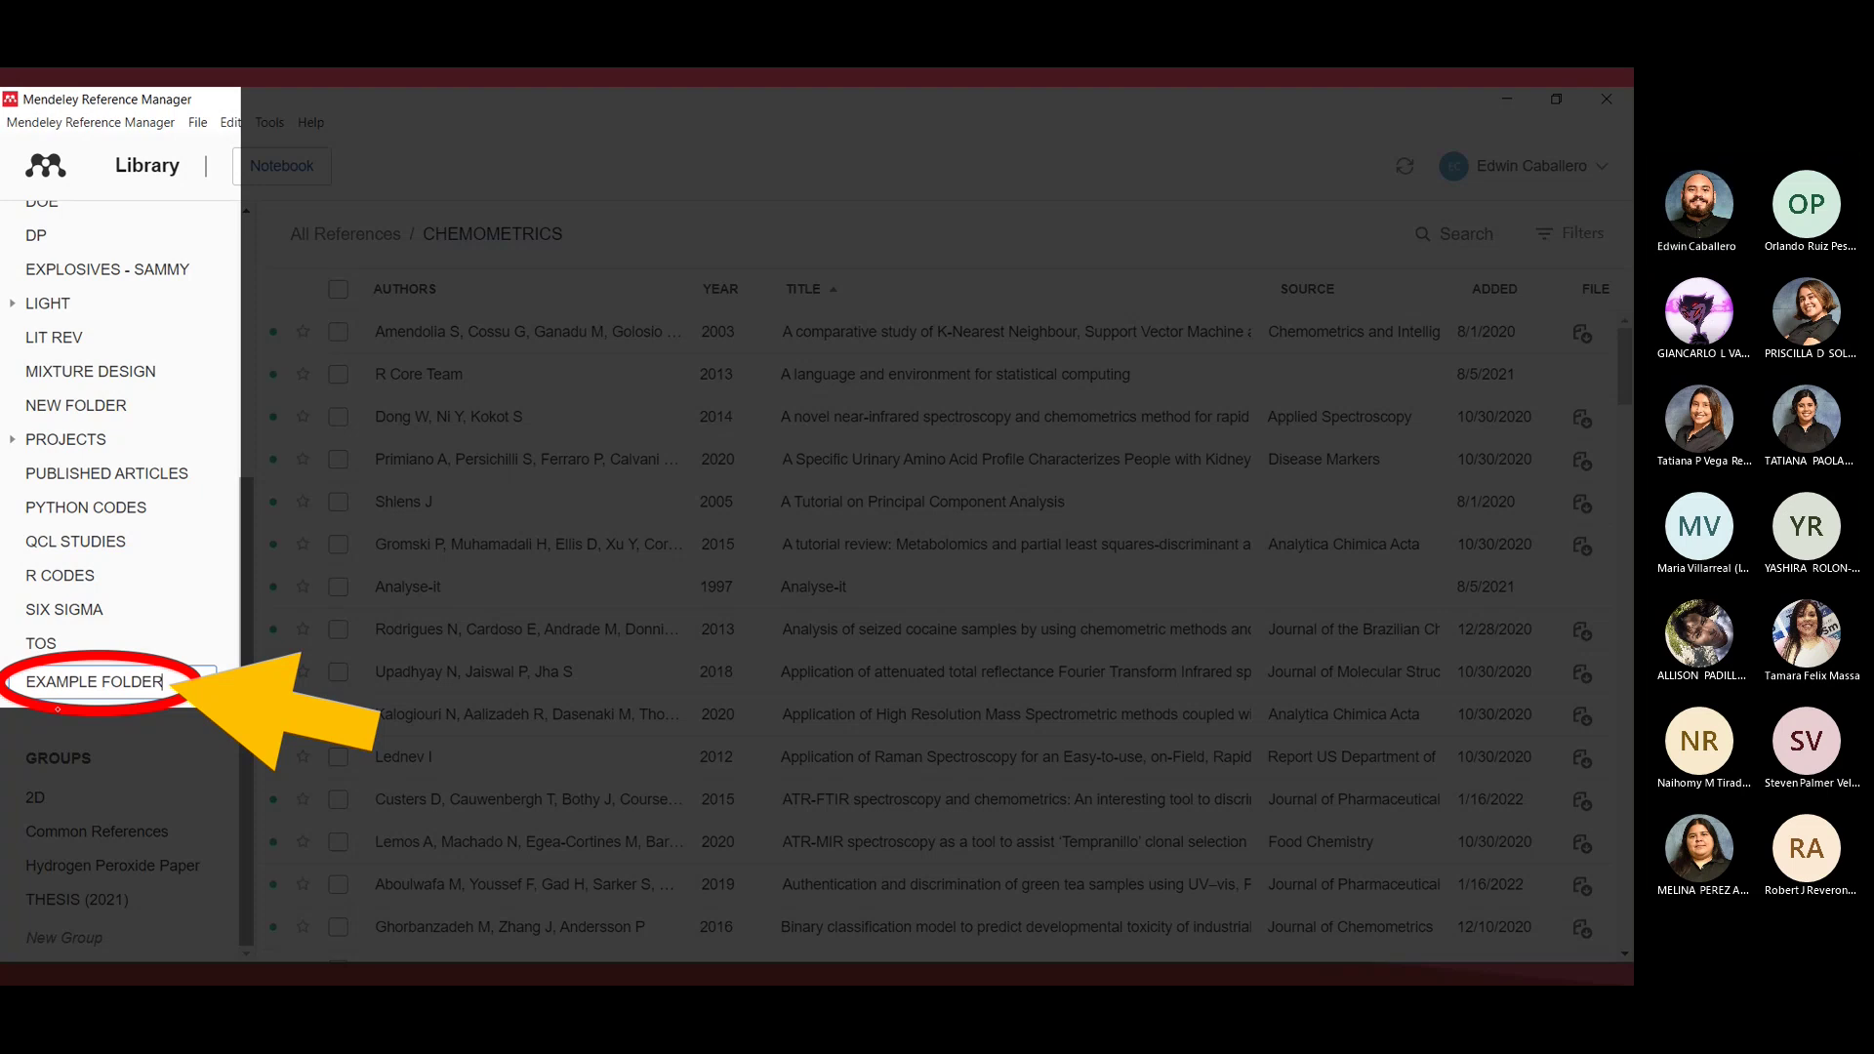
key(Return)
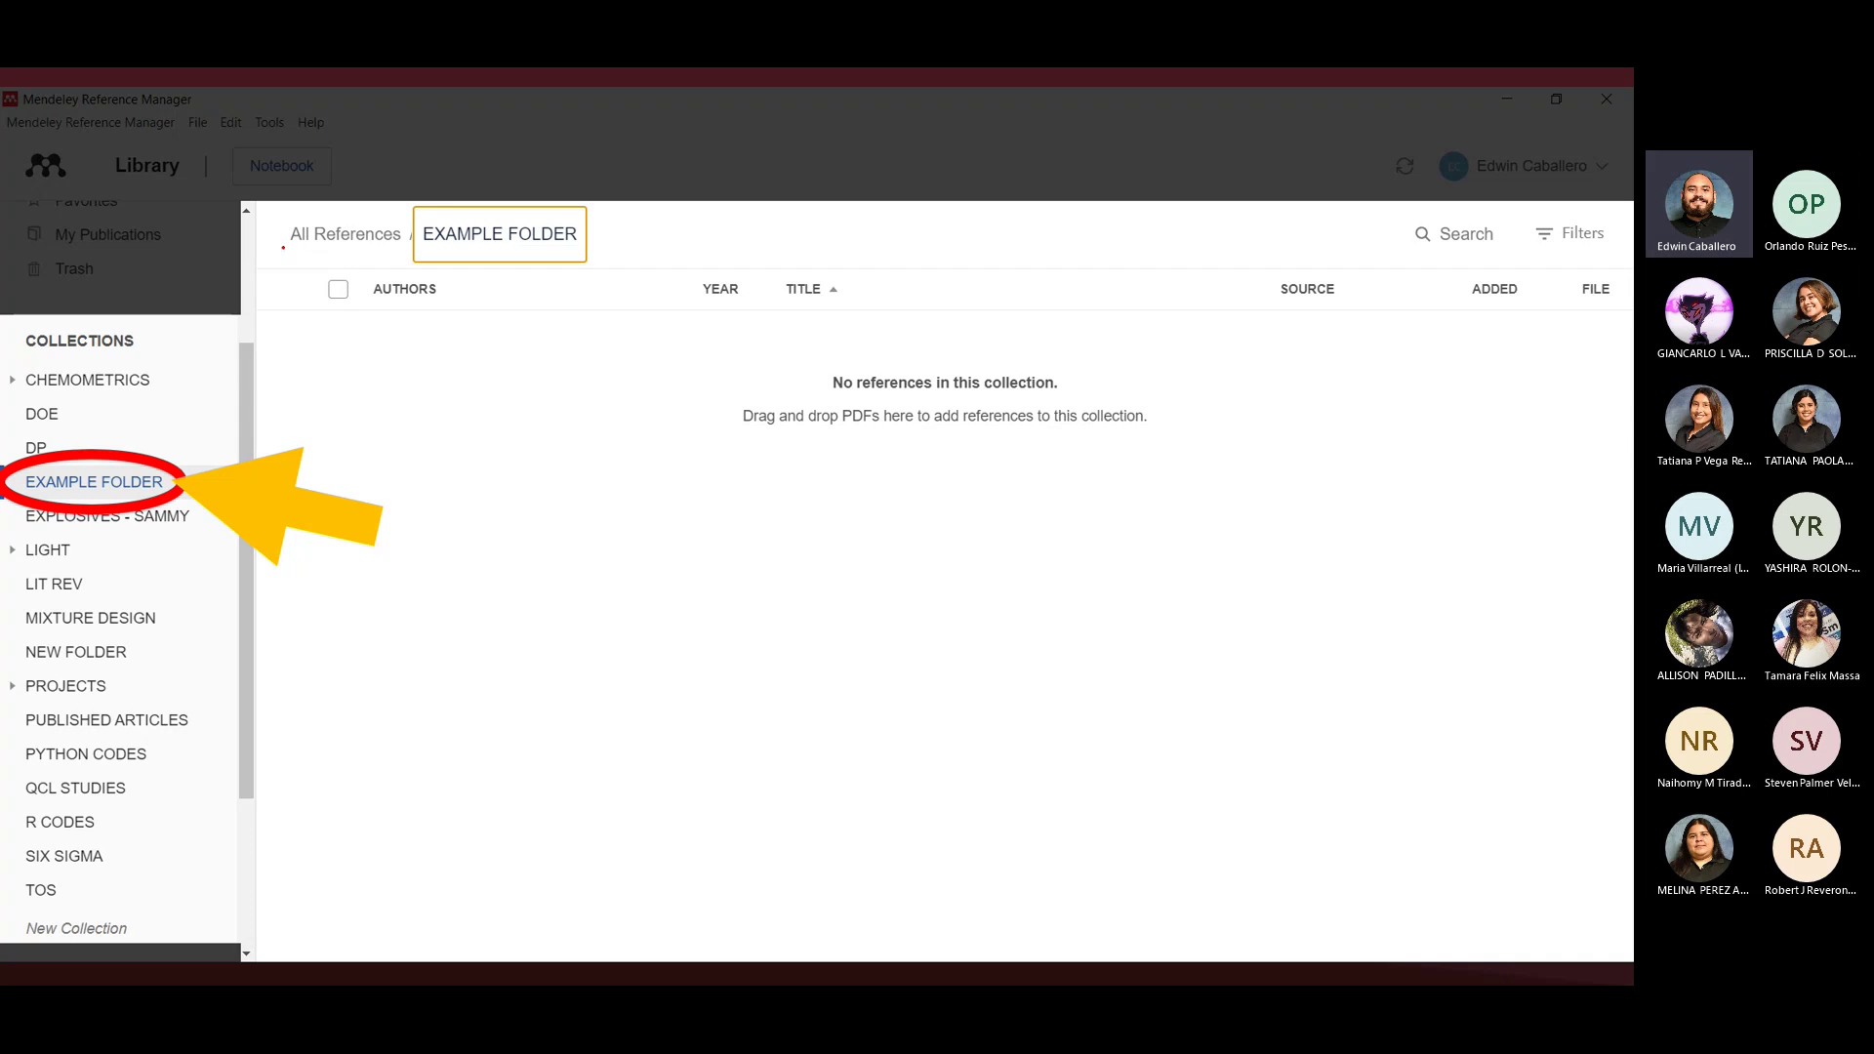
drag(283, 247, 377, 248)
mouse_move(952, 351)
mouse_down()
mouse_move(620, 337)
mouse_move(342, 620)
mouse_move(1060, 838)
mouse_move(1425, 430)
mouse_move(927, 336)
mouse_move(893, 351)
mouse_up()
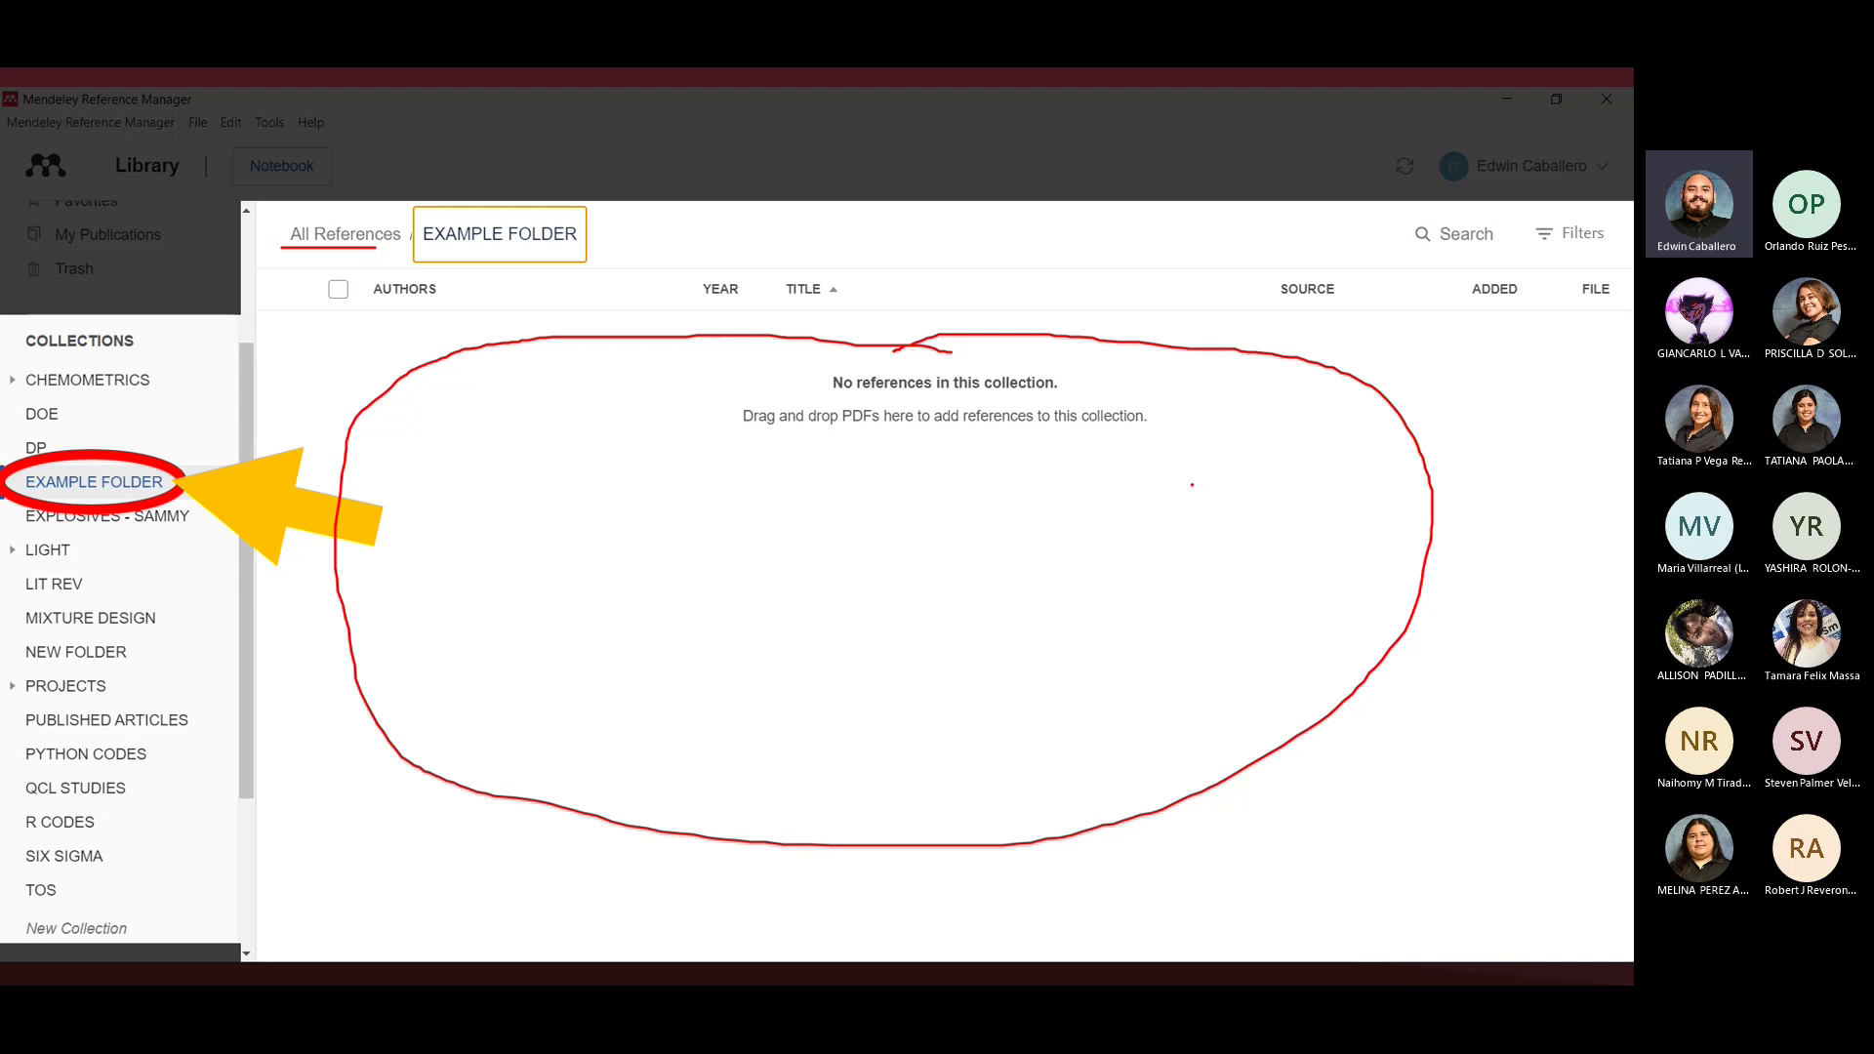
key(Right)
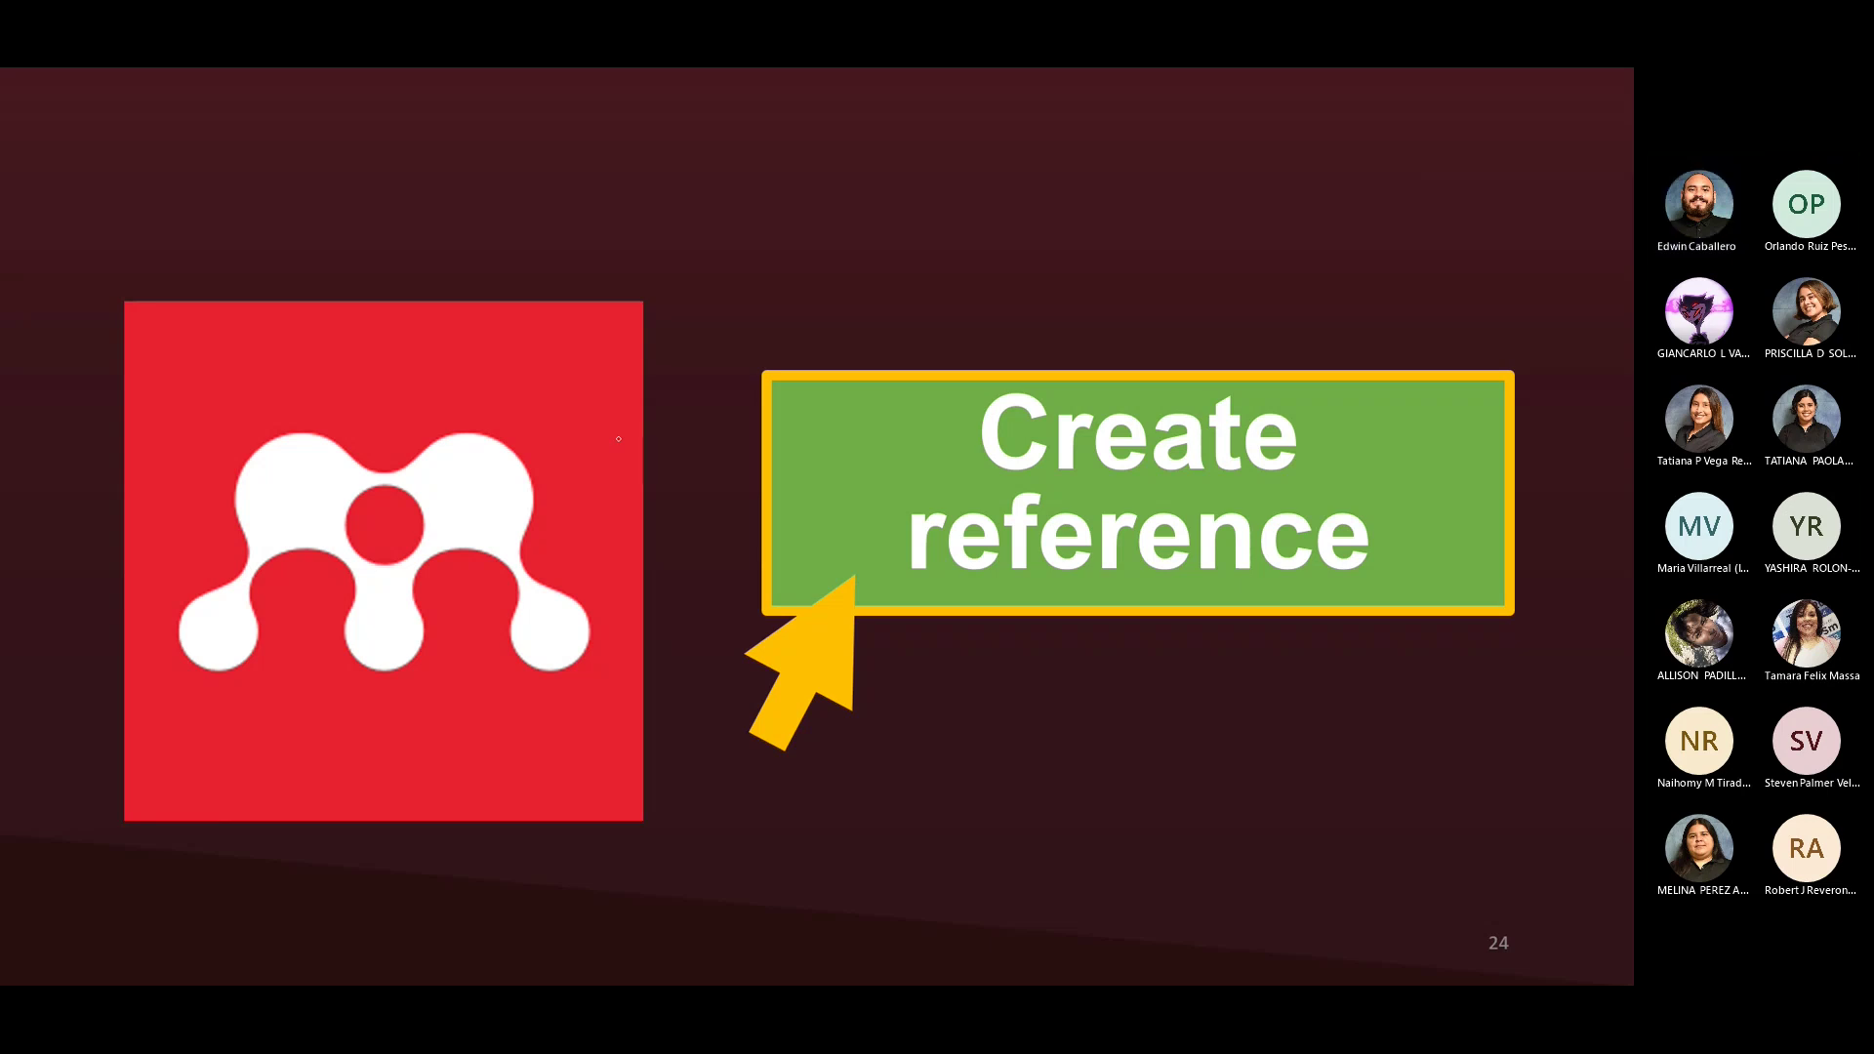
Advance past the Add new and Add entry manually slides to the reference-type list slide.
key(Right)
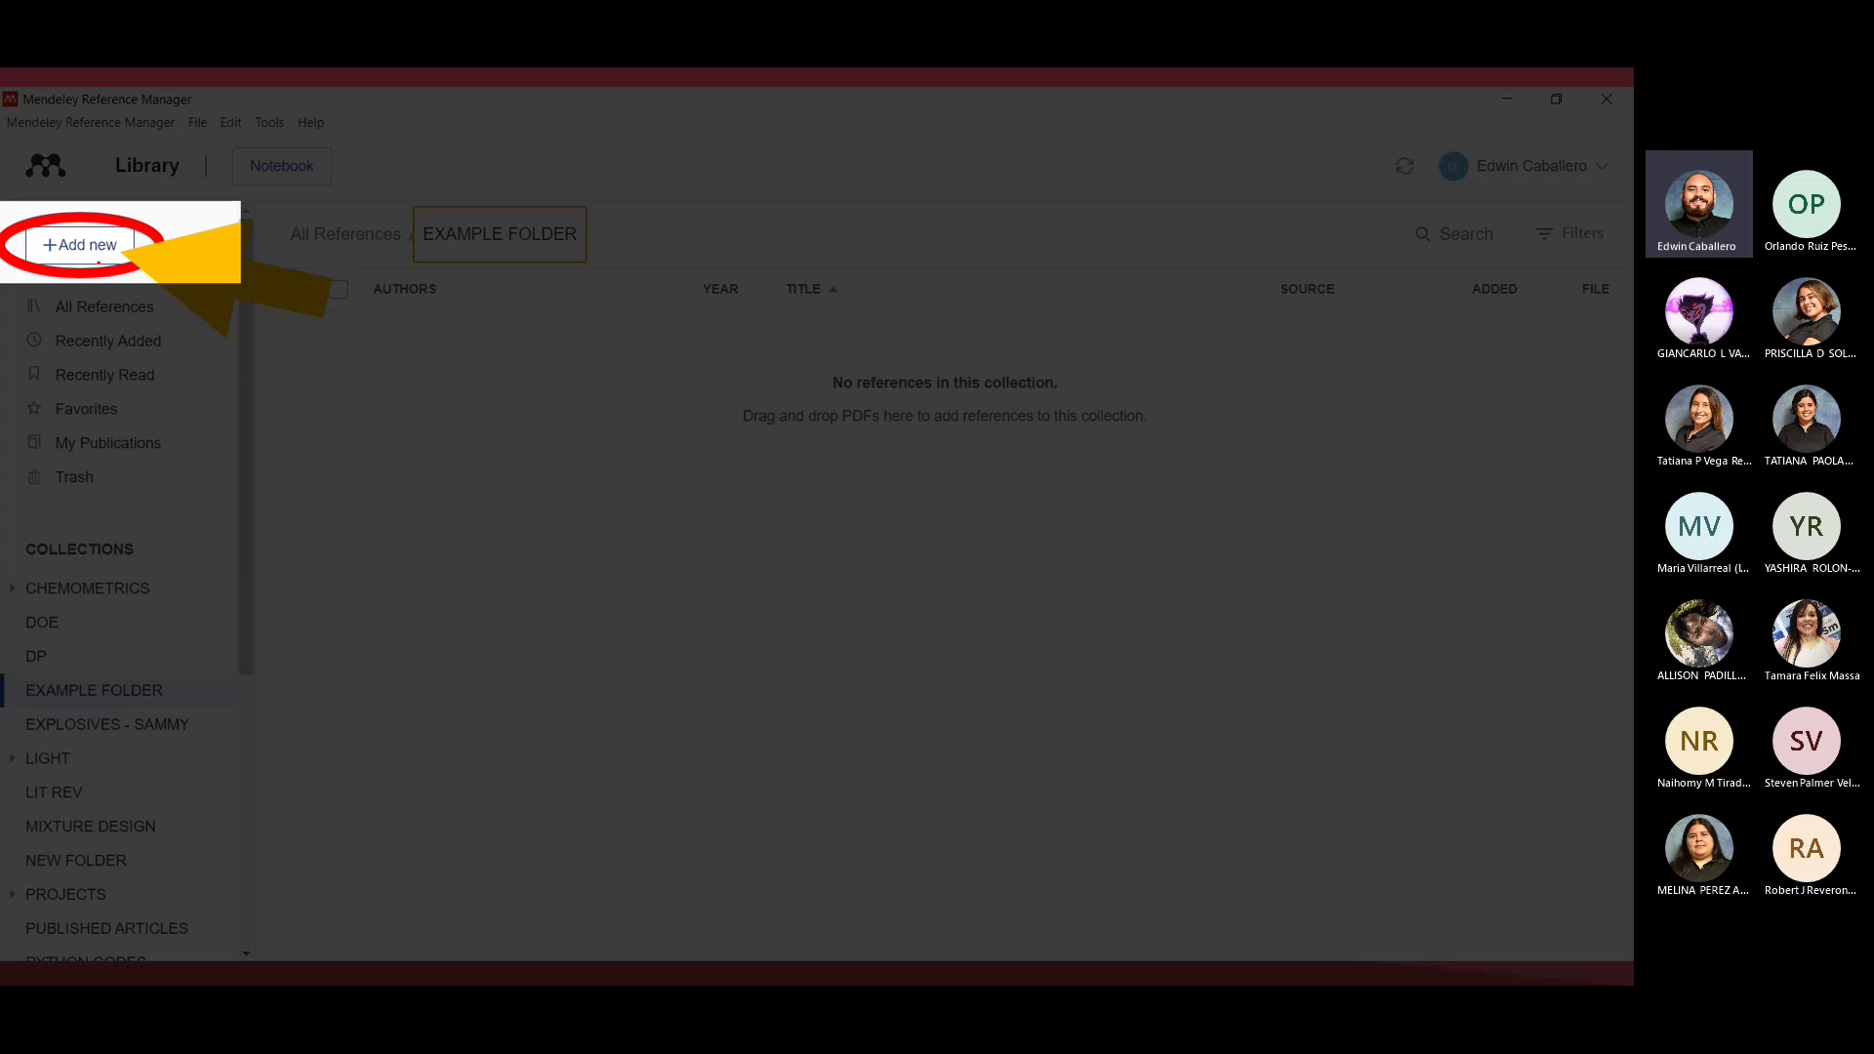
key(Right)
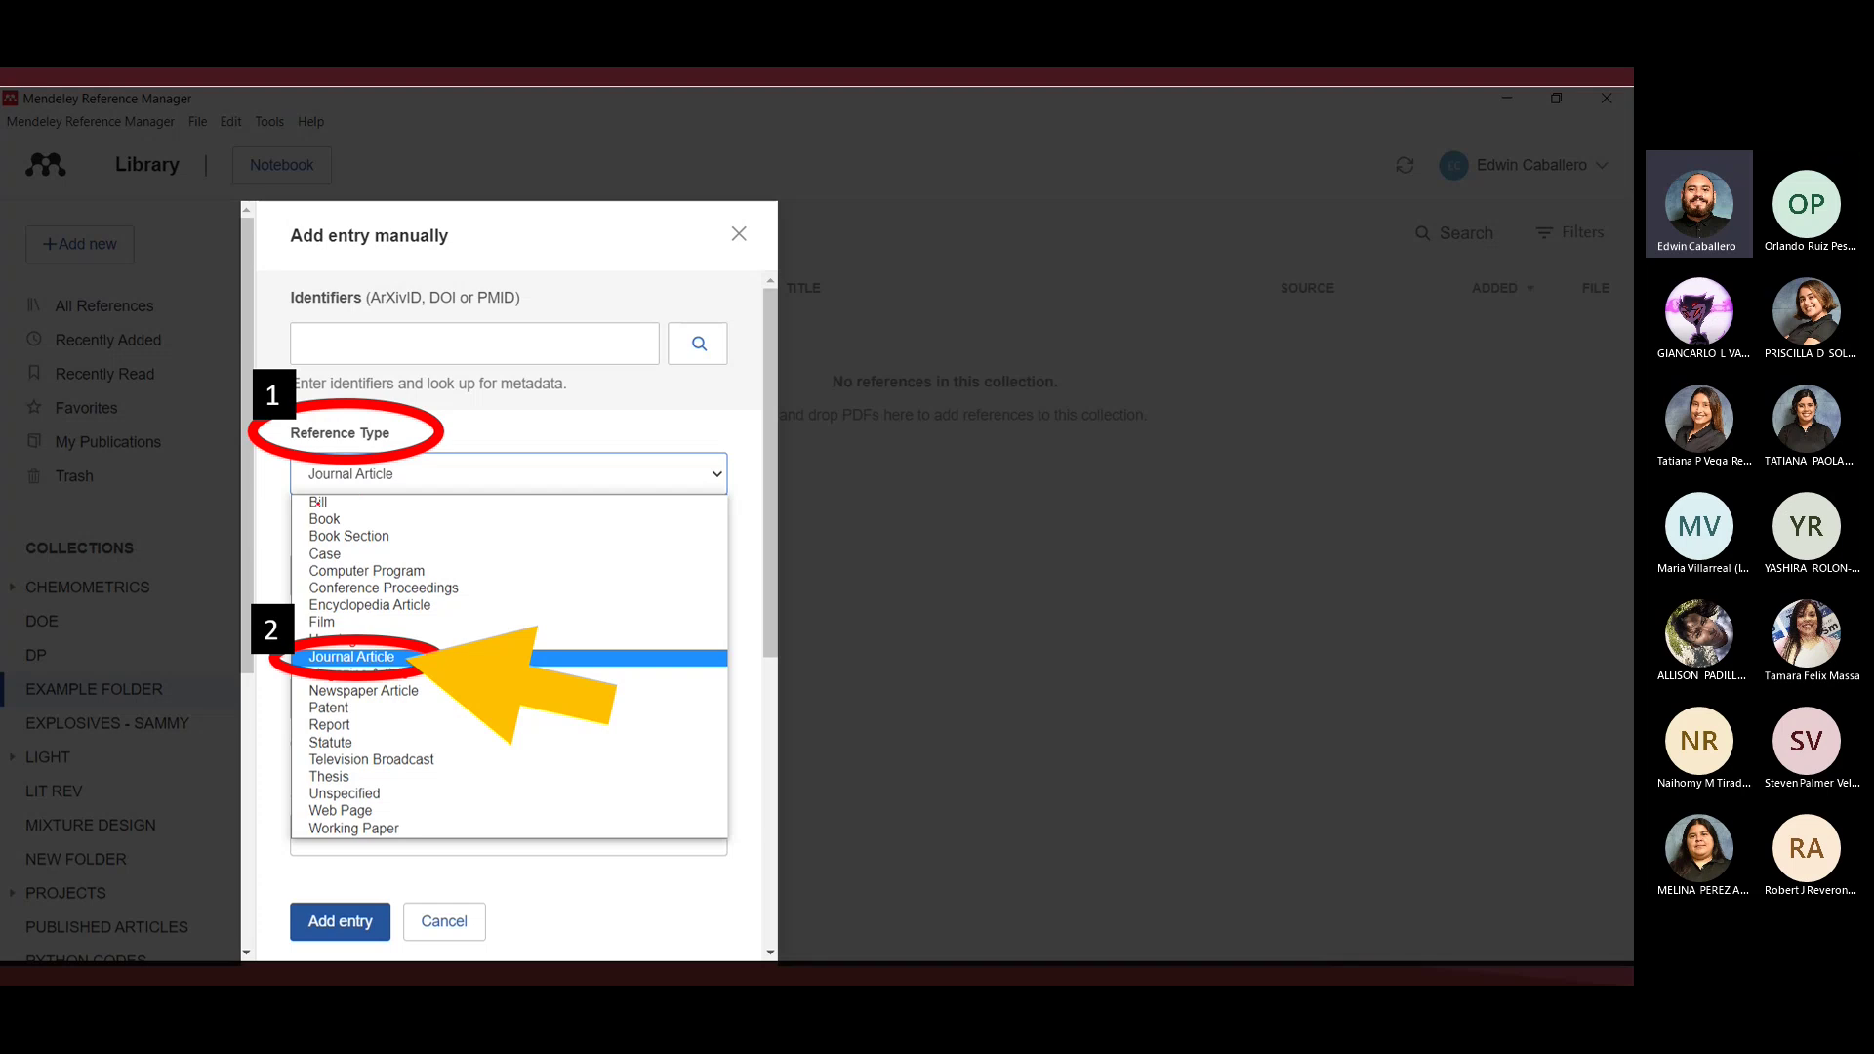
Circle Book, Book Section, Thesis, Unspecified and Web Page in red in the reference type list.
mouse_move(336, 511)
mouse_down()
mouse_move(305, 532)
mouse_move(352, 521)
mouse_move(311, 538)
mouse_move(375, 549)
mouse_move(389, 533)
mouse_move(303, 576)
mouse_move(418, 583)
mouse_move(352, 552)
mouse_up()
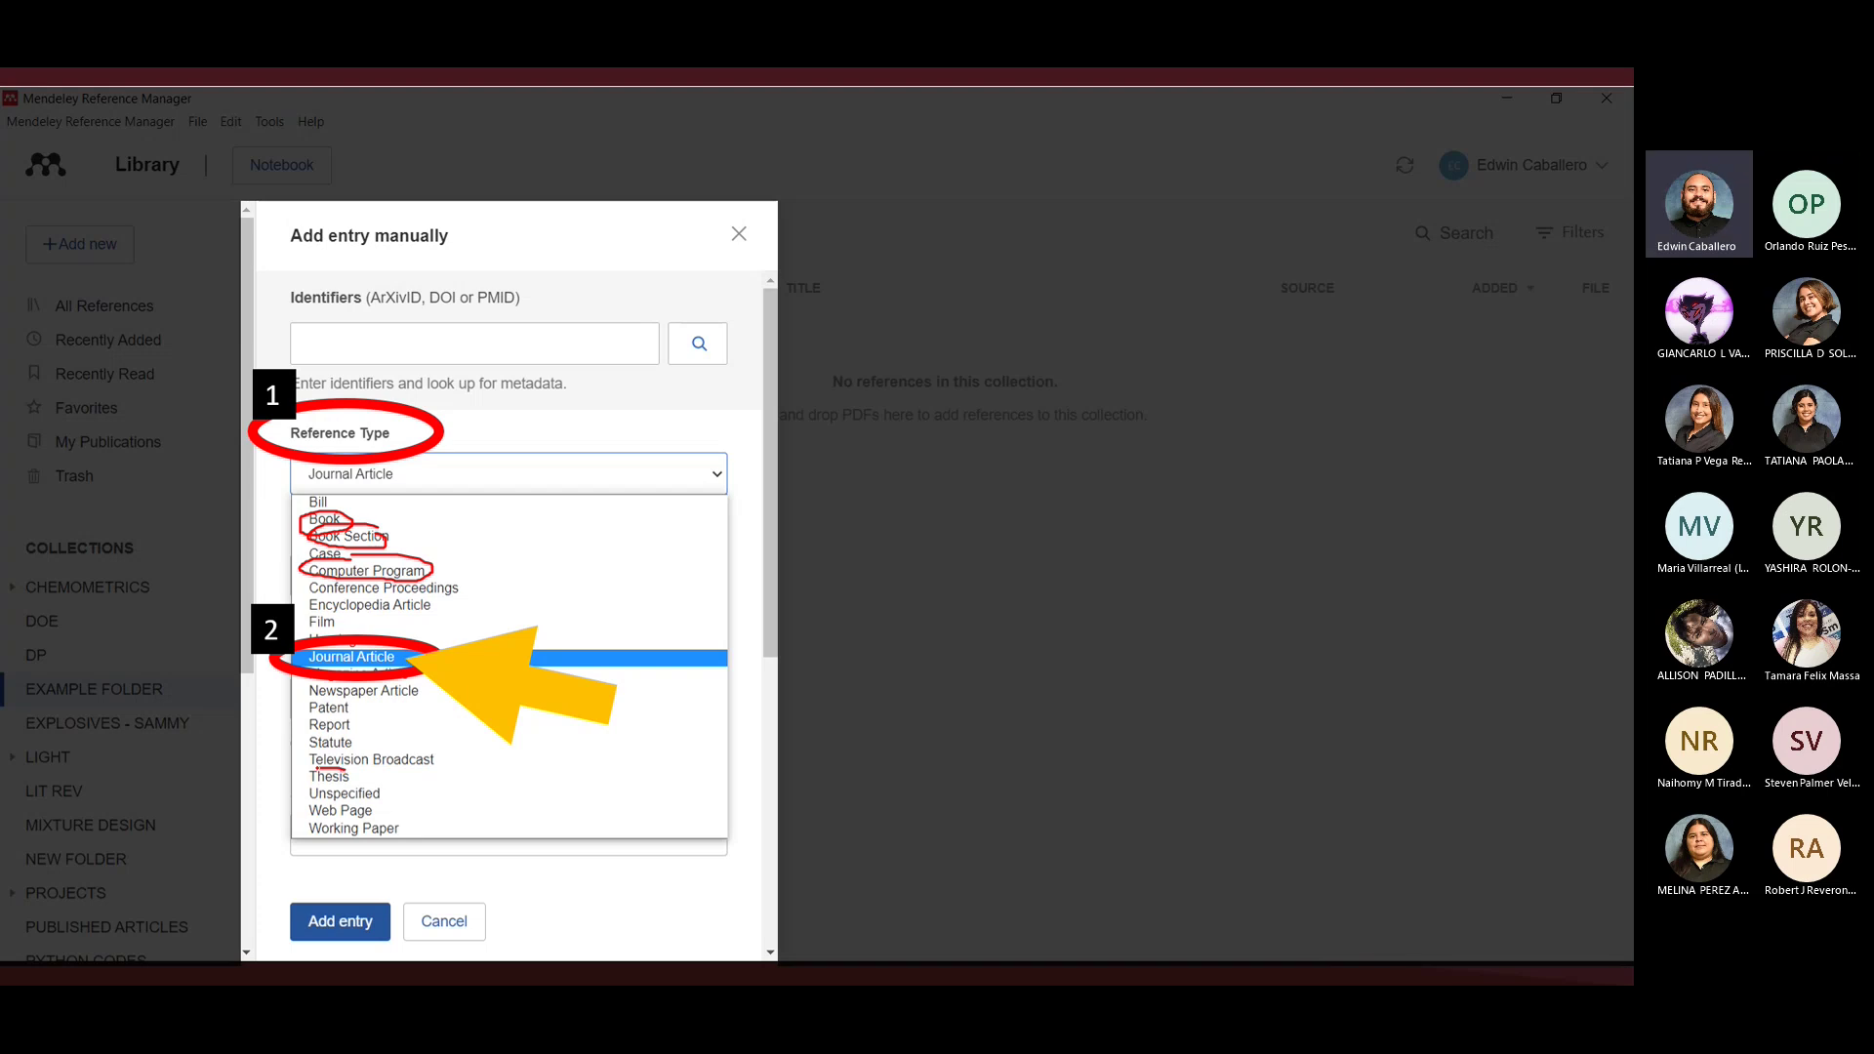
mouse_move(342, 767)
mouse_down()
mouse_move(312, 782)
mouse_move(363, 771)
mouse_move(348, 821)
mouse_move(379, 808)
mouse_up()
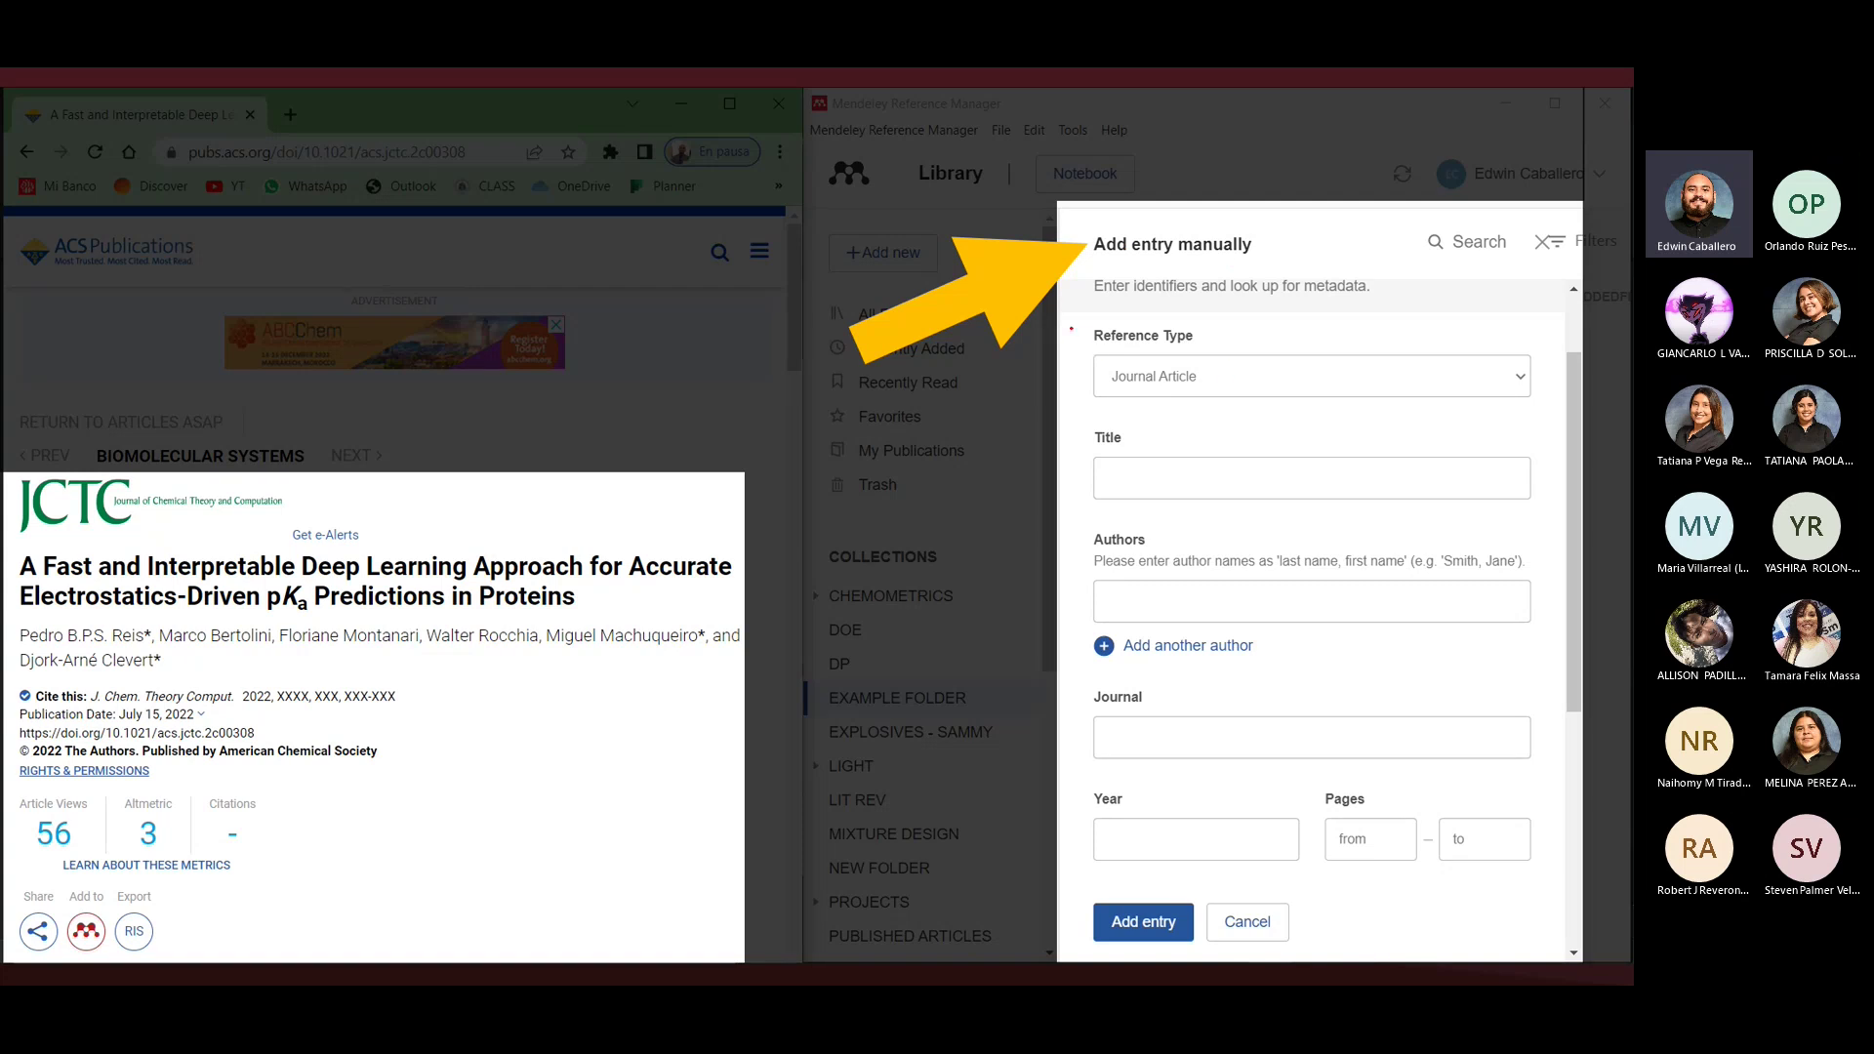
Circle Journal Article, the Title and Authors labels, and the add-another-author option on the form.
mouse_move(1070, 329)
mouse_down()
mouse_move(1097, 370)
mouse_move(1176, 392)
mouse_move(1159, 361)
mouse_up()
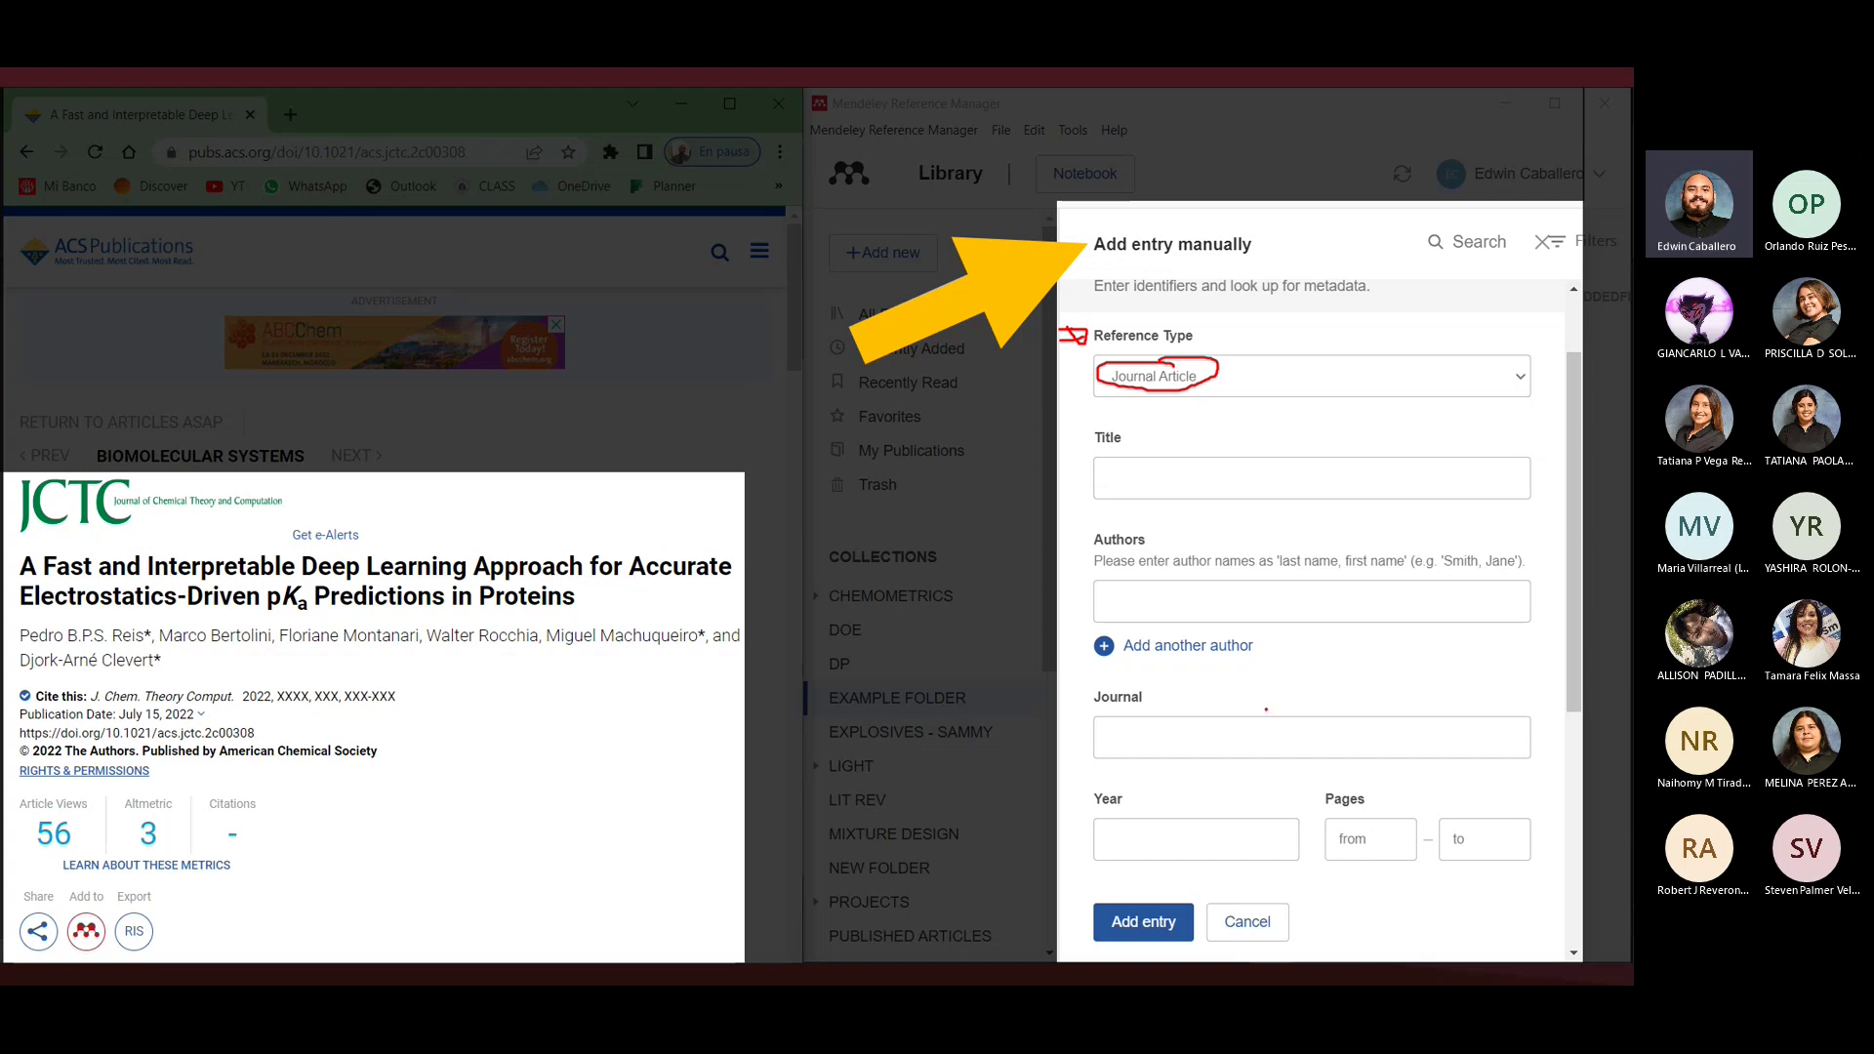
mouse_move(1125, 418)
mouse_down()
mouse_move(1122, 454)
mouse_move(1138, 421)
mouse_up()
mouse_move(1146, 525)
mouse_down()
mouse_move(1167, 549)
mouse_move(1143, 543)
mouse_up()
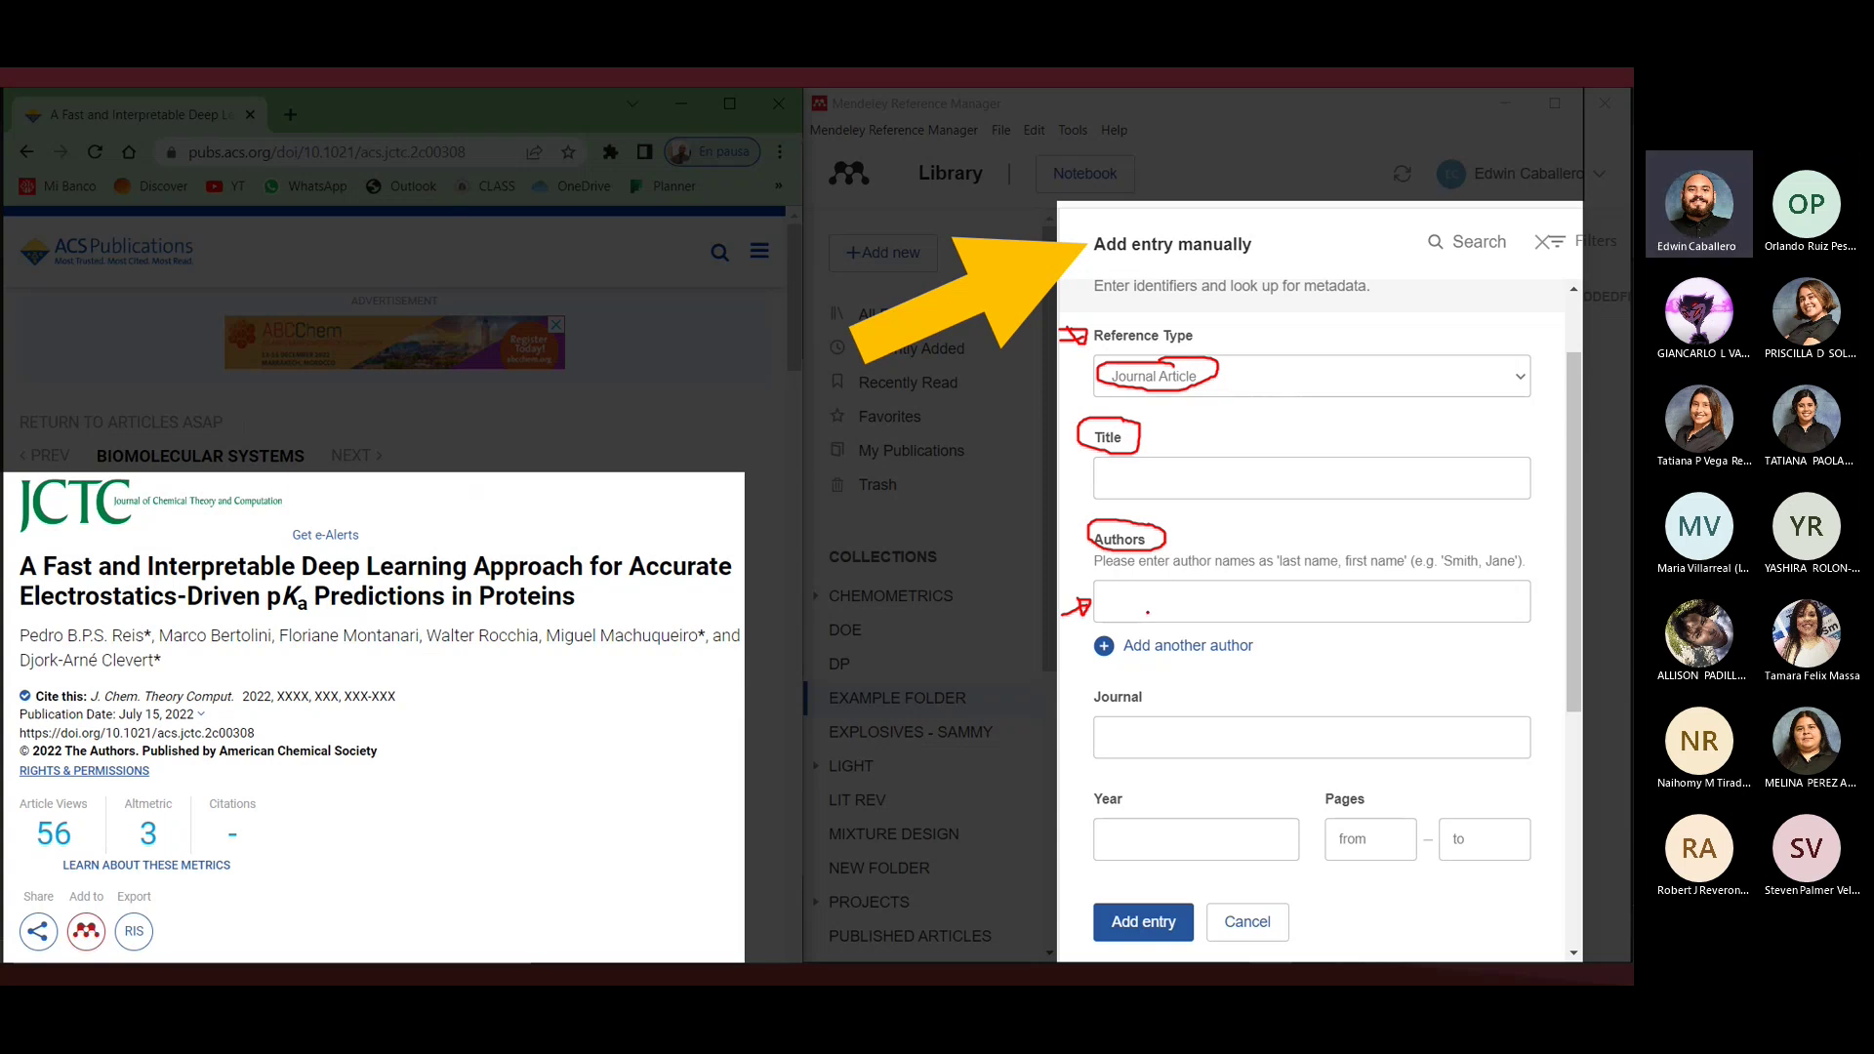
mouse_move(1200, 635)
mouse_down()
mouse_move(1085, 646)
mouse_move(1241, 663)
mouse_move(1265, 636)
mouse_move(1193, 636)
mouse_up()
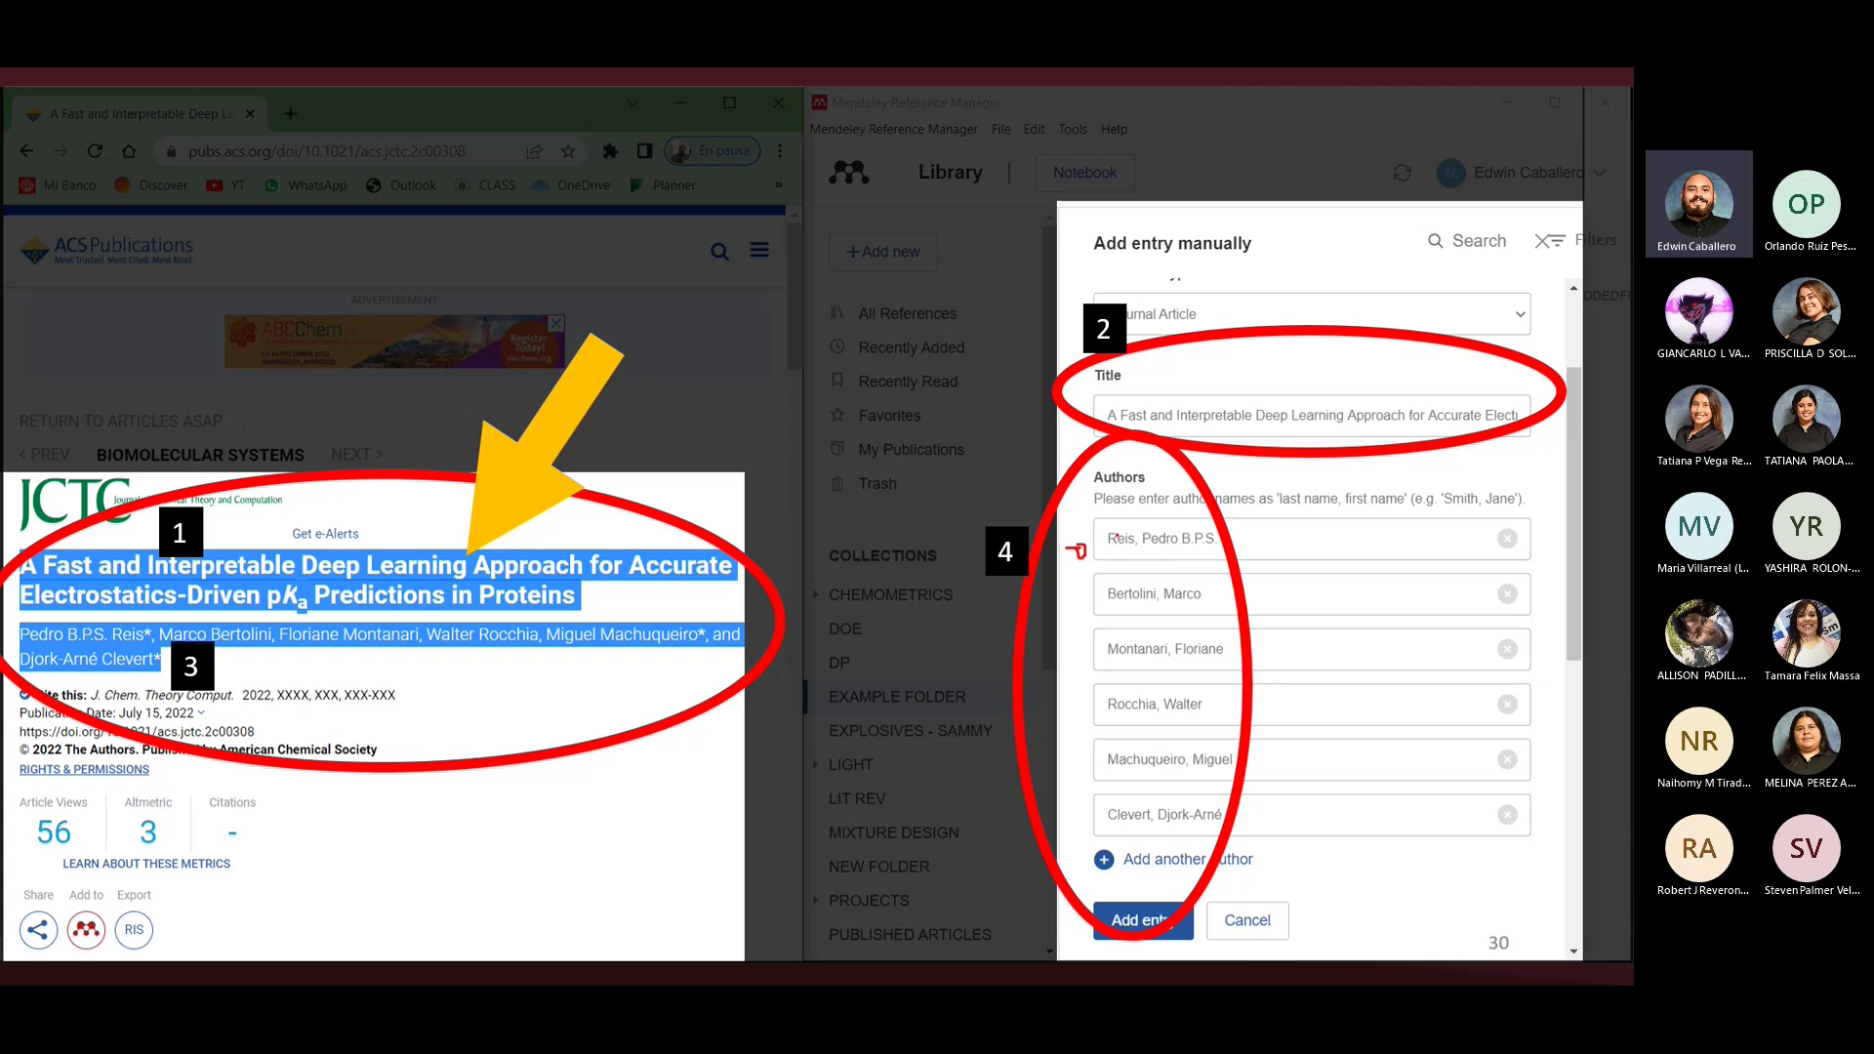
Circle the first author's surname and initials, marking where surname and given name split.
mouse_move(1124, 527)
mouse_down()
mouse_move(1097, 532)
mouse_move(1121, 552)
mouse_move(1138, 533)
mouse_move(1118, 527)
mouse_up()
drag(1175, 532, 1166, 553)
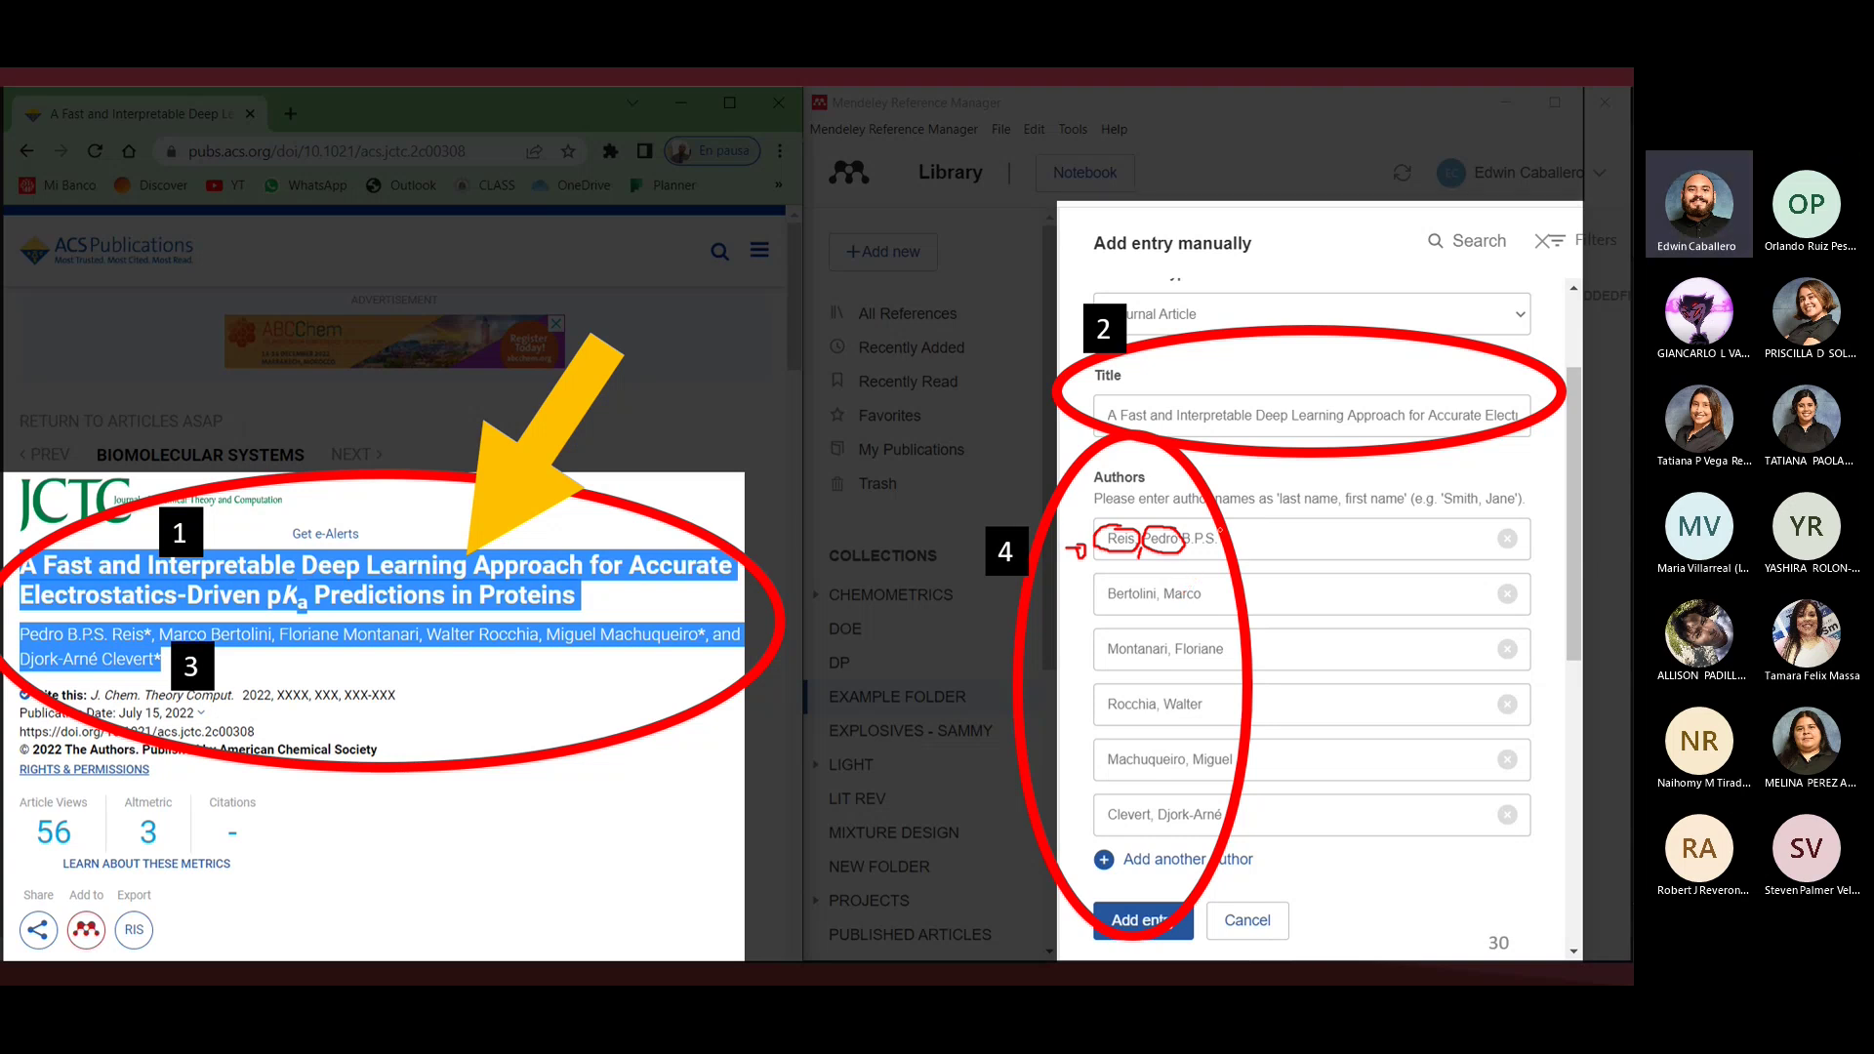
mouse_move(1220, 527)
mouse_down()
mouse_move(1180, 527)
mouse_move(1198, 554)
mouse_move(1223, 552)
mouse_move(1221, 526)
mouse_up()
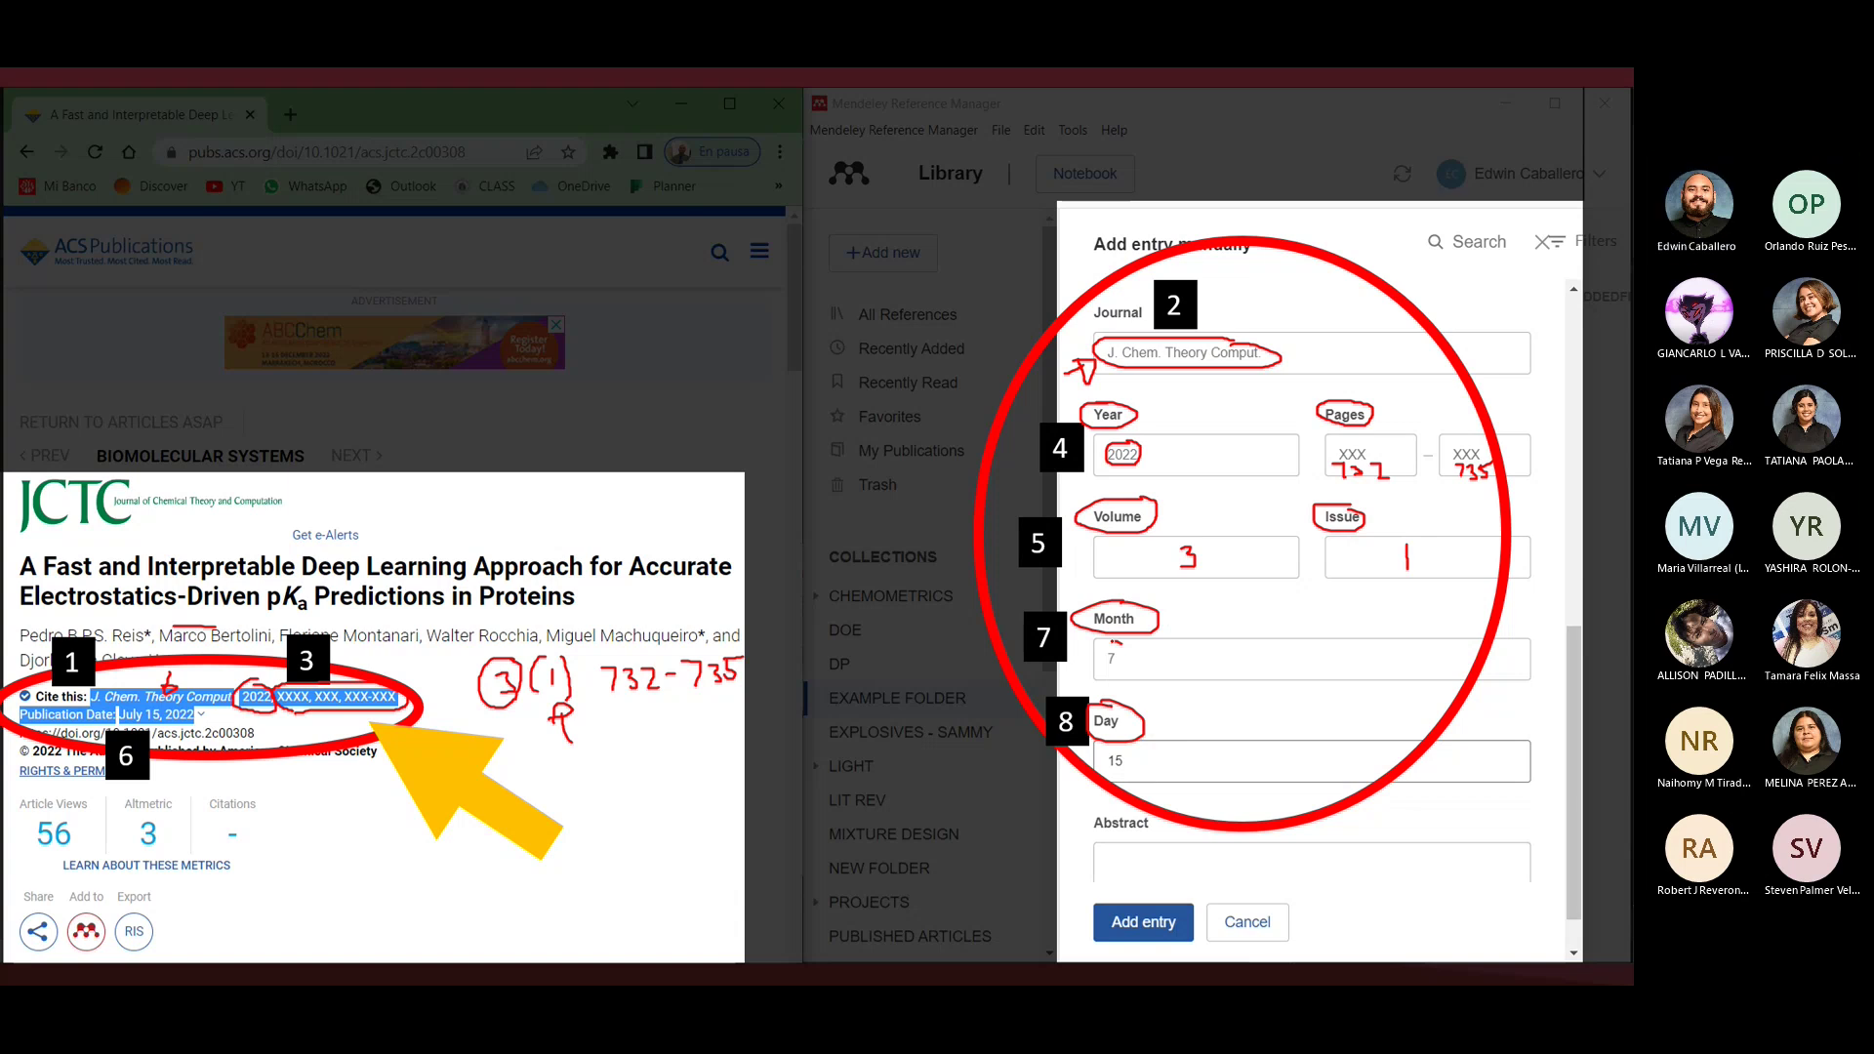
Circle Month 7 and Day 15, draw a red arrow, and advance to the abstract slide.
drag(1114, 643, 1119, 641)
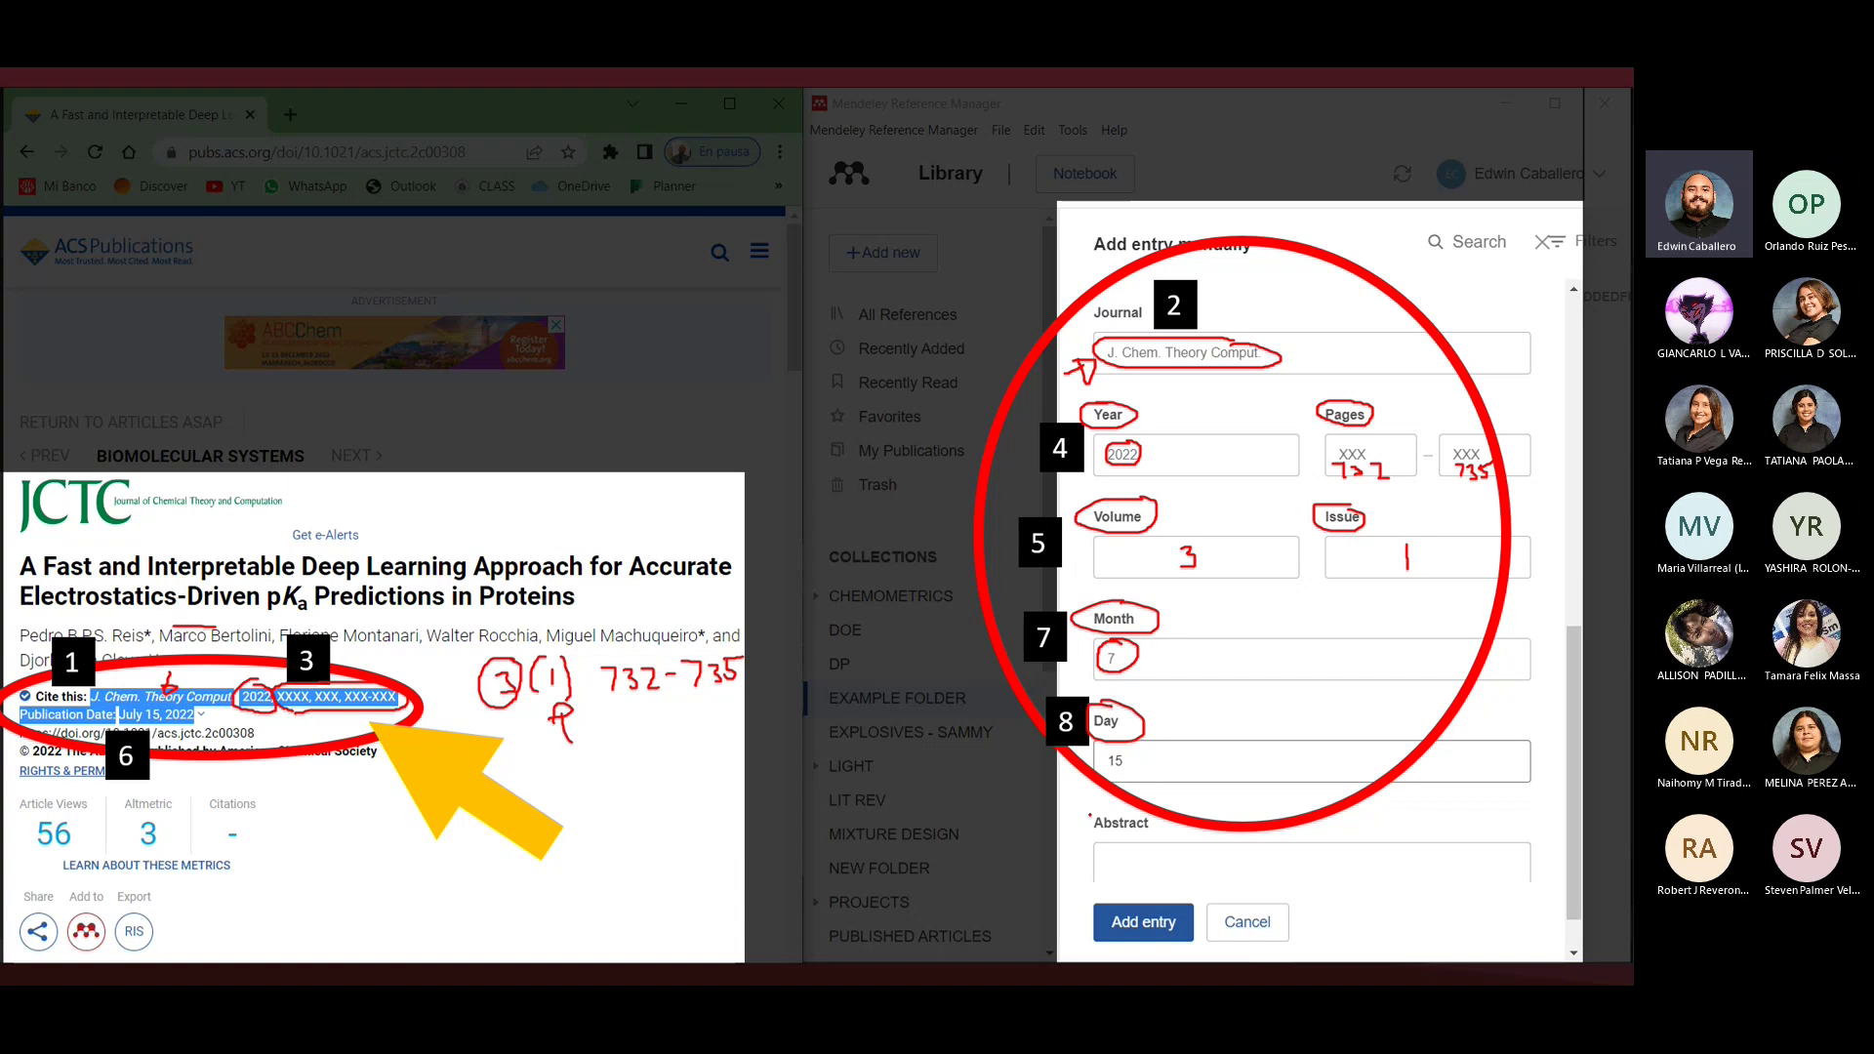
drag(1101, 749, 1109, 746)
mouse_move(623, 778)
mouse_down()
mouse_move(622, 871)
mouse_move(595, 860)
mouse_up()
key(Right)
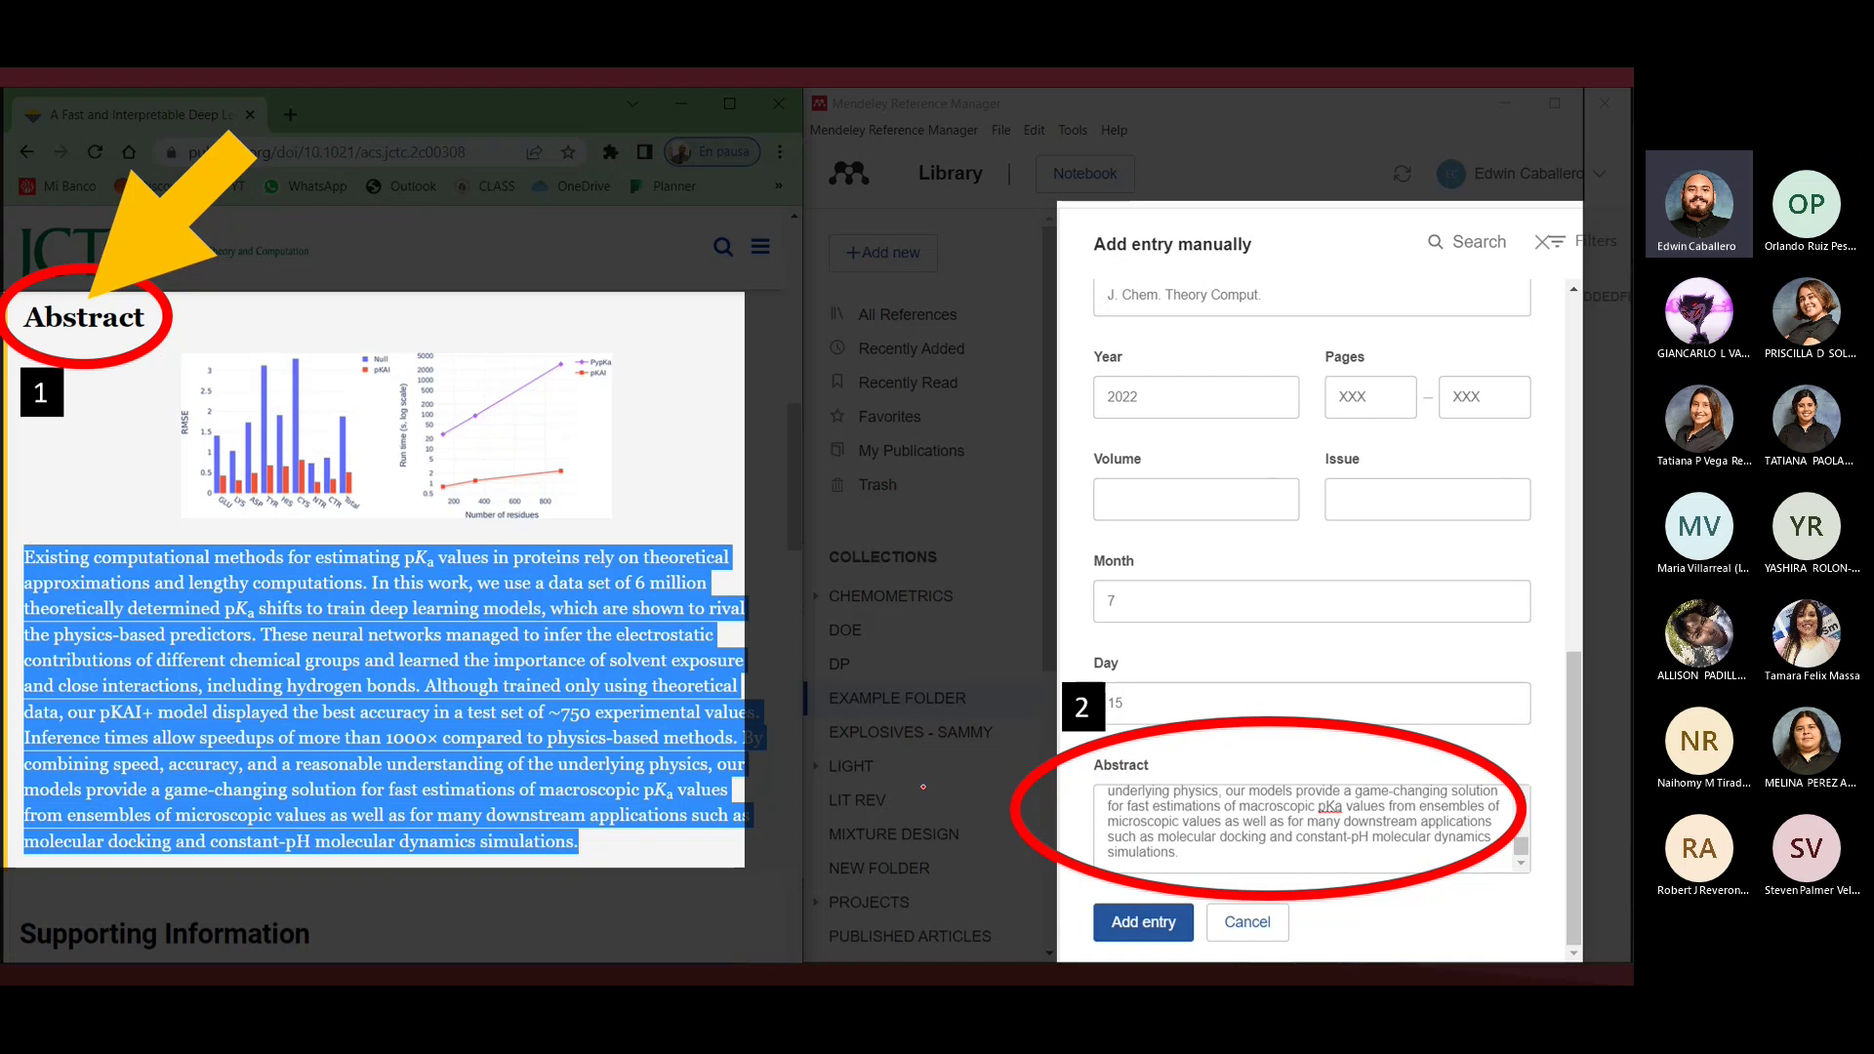
Handwrite a CTRL+C reminder beside the highlighted abstract text.
drag(639, 457, 652, 472)
drag(644, 455, 665, 464)
mouse_move(664, 449)
mouse_down()
mouse_move(691, 456)
mouse_move(673, 514)
mouse_up()
Handwrite CTRL+V above the Abstract field and advance to slide 33.
drag(1219, 746, 1252, 742)
mouse_move(1251, 759)
mouse_down()
mouse_move(1254, 738)
mouse_move(1301, 764)
mouse_up()
drag(1289, 755, 1289, 773)
drag(1312, 751, 1336, 749)
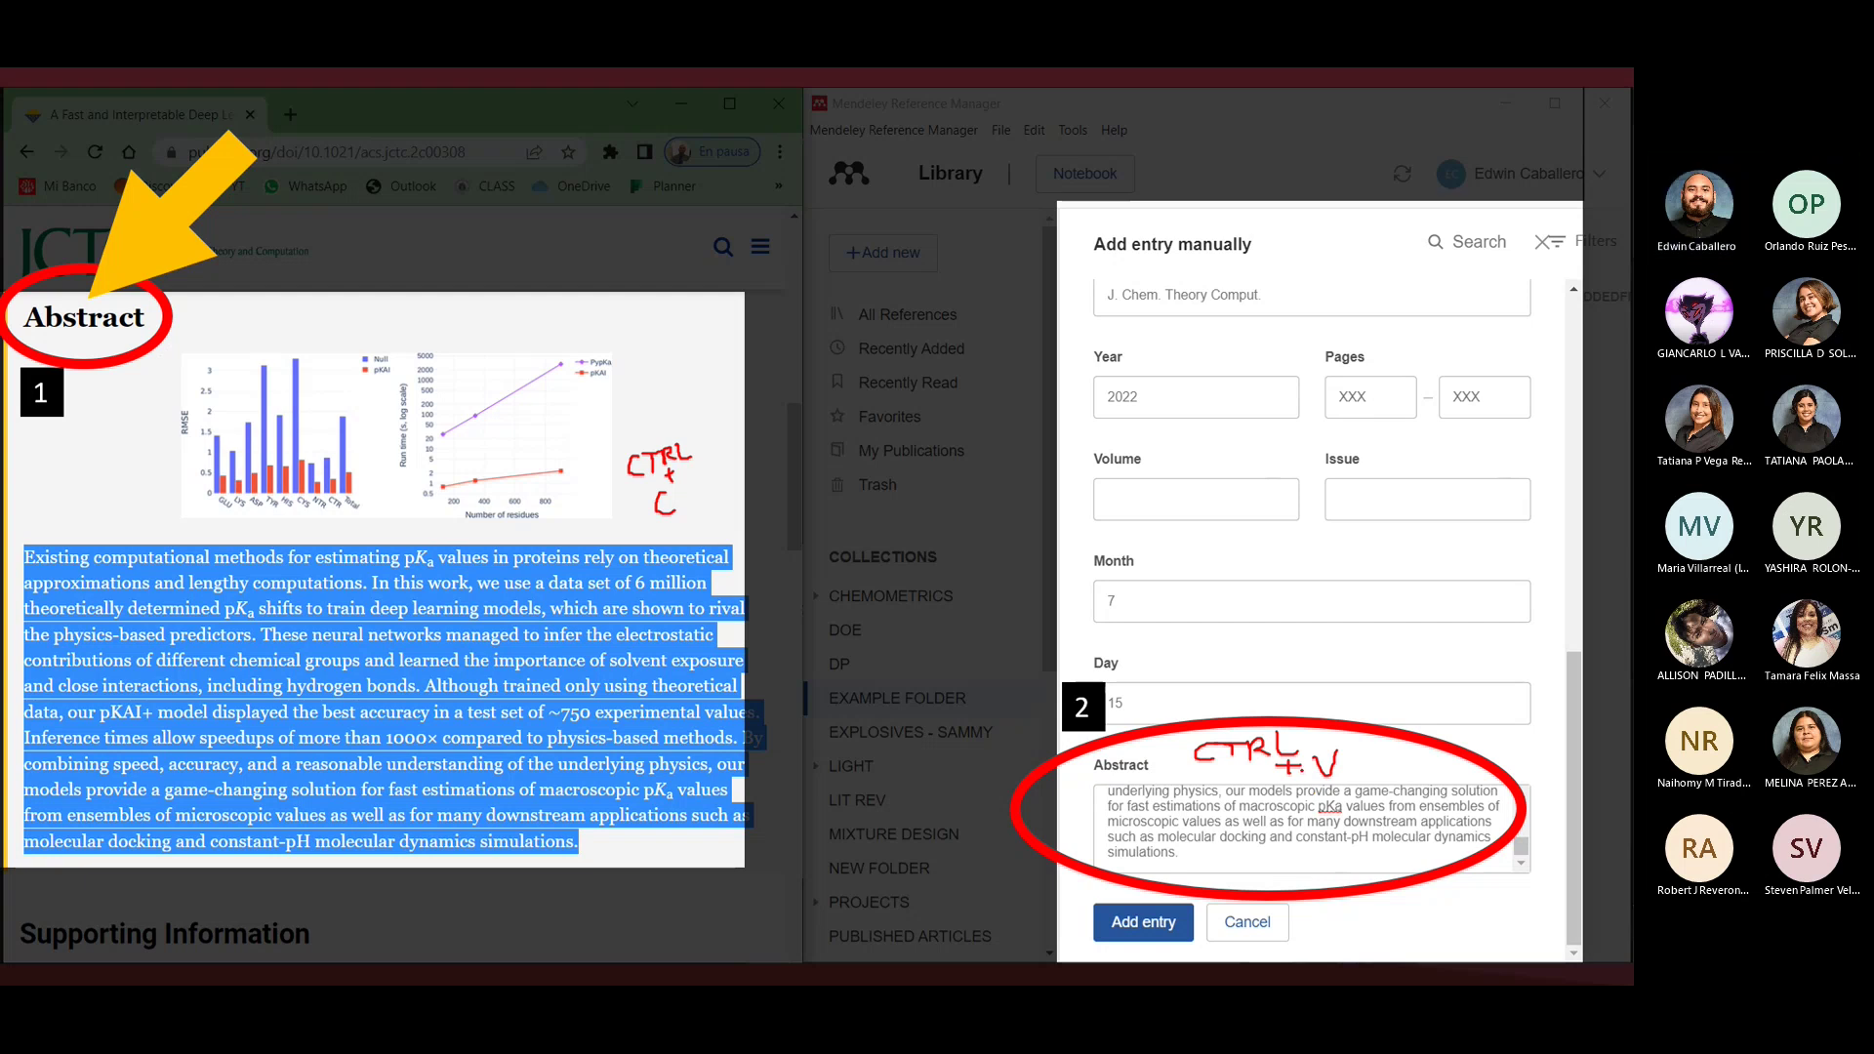
key(Right)
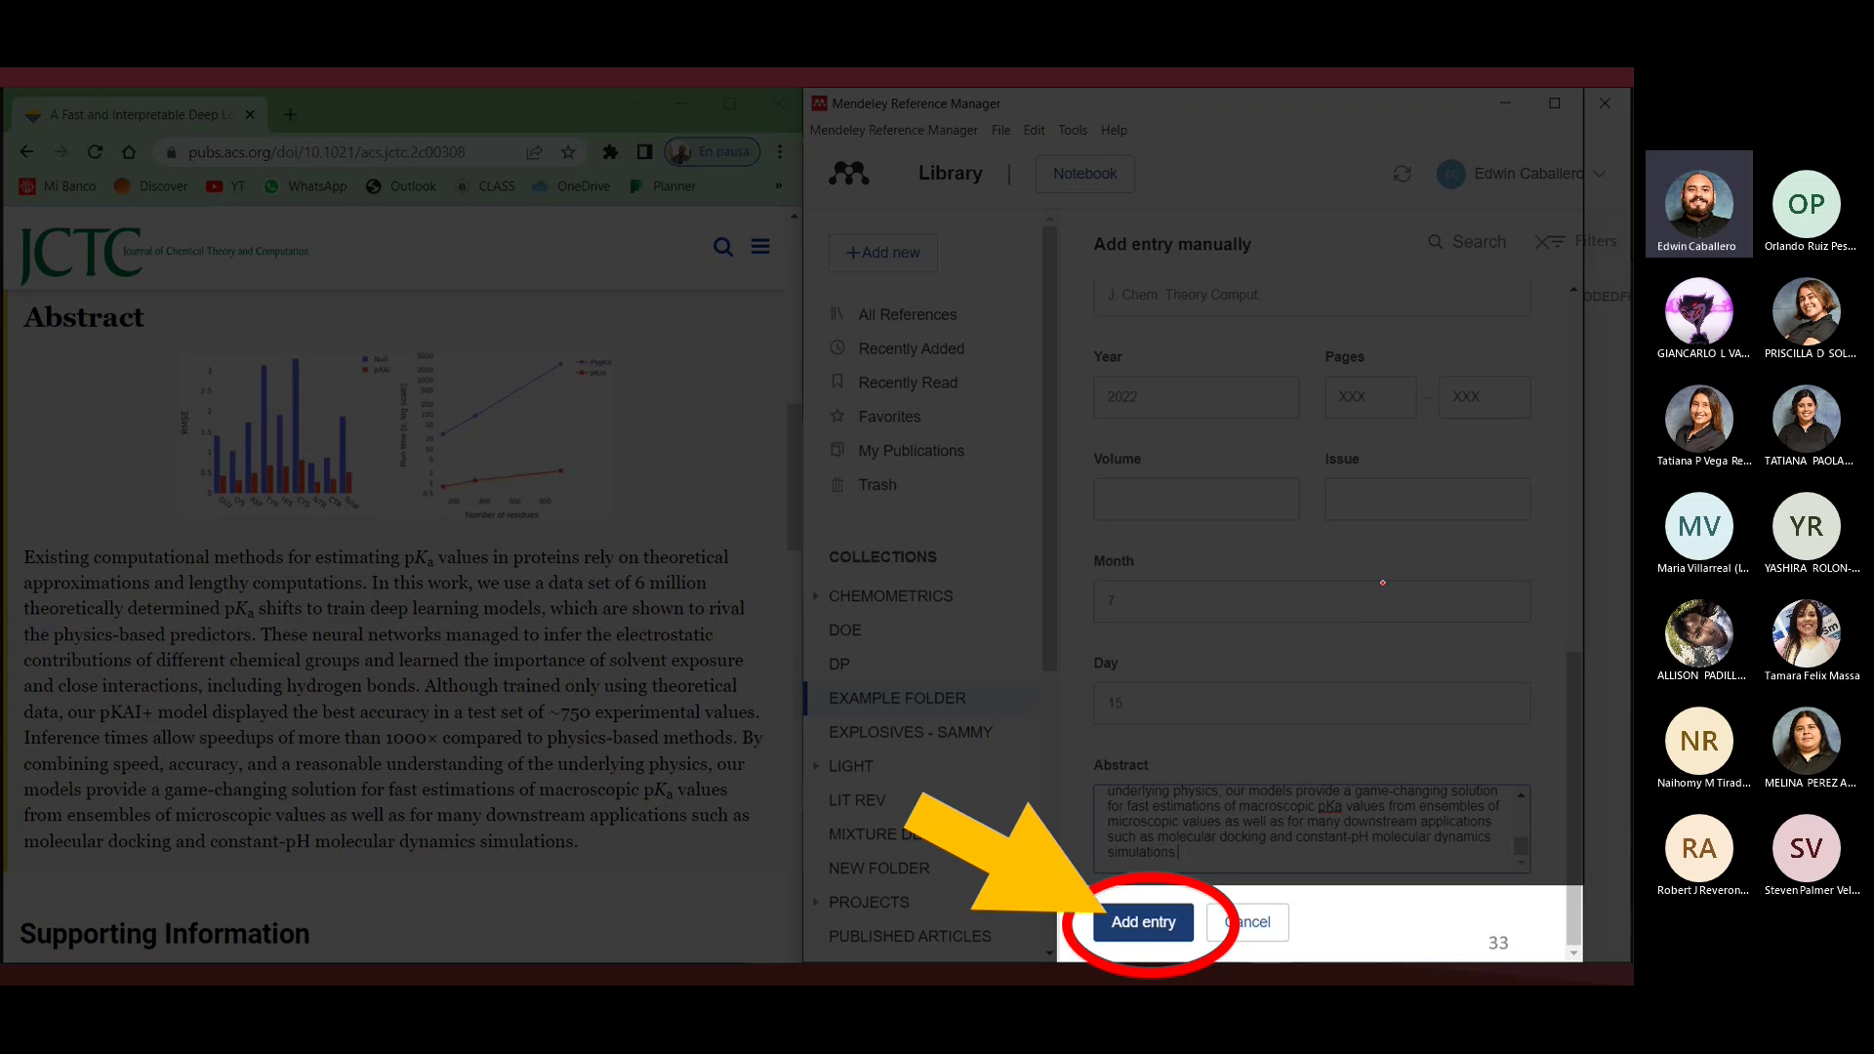
On slide 34, mark the new article's row in the list, then advance to slide 35.
key(Right)
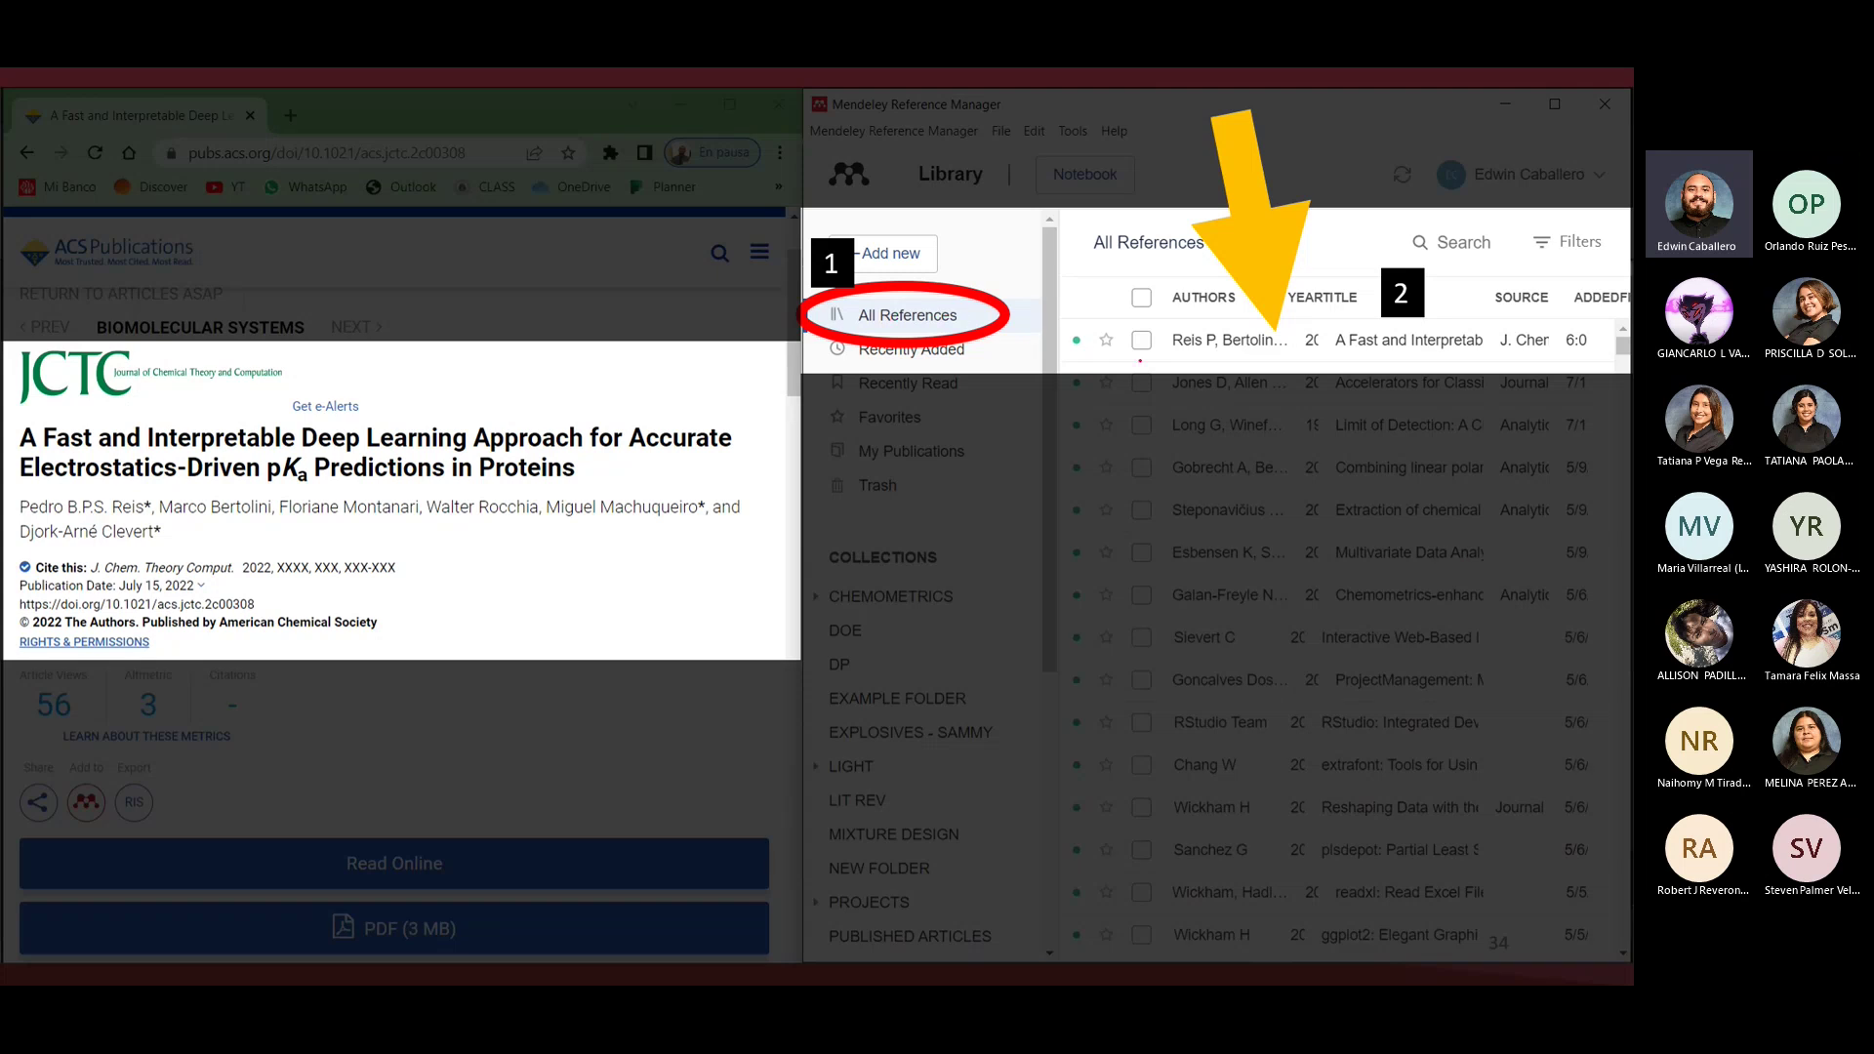
mouse_move(1189, 319)
mouse_down()
mouse_move(1069, 327)
mouse_move(1119, 354)
mouse_move(1569, 365)
mouse_move(1590, 320)
mouse_move(1166, 318)
mouse_up()
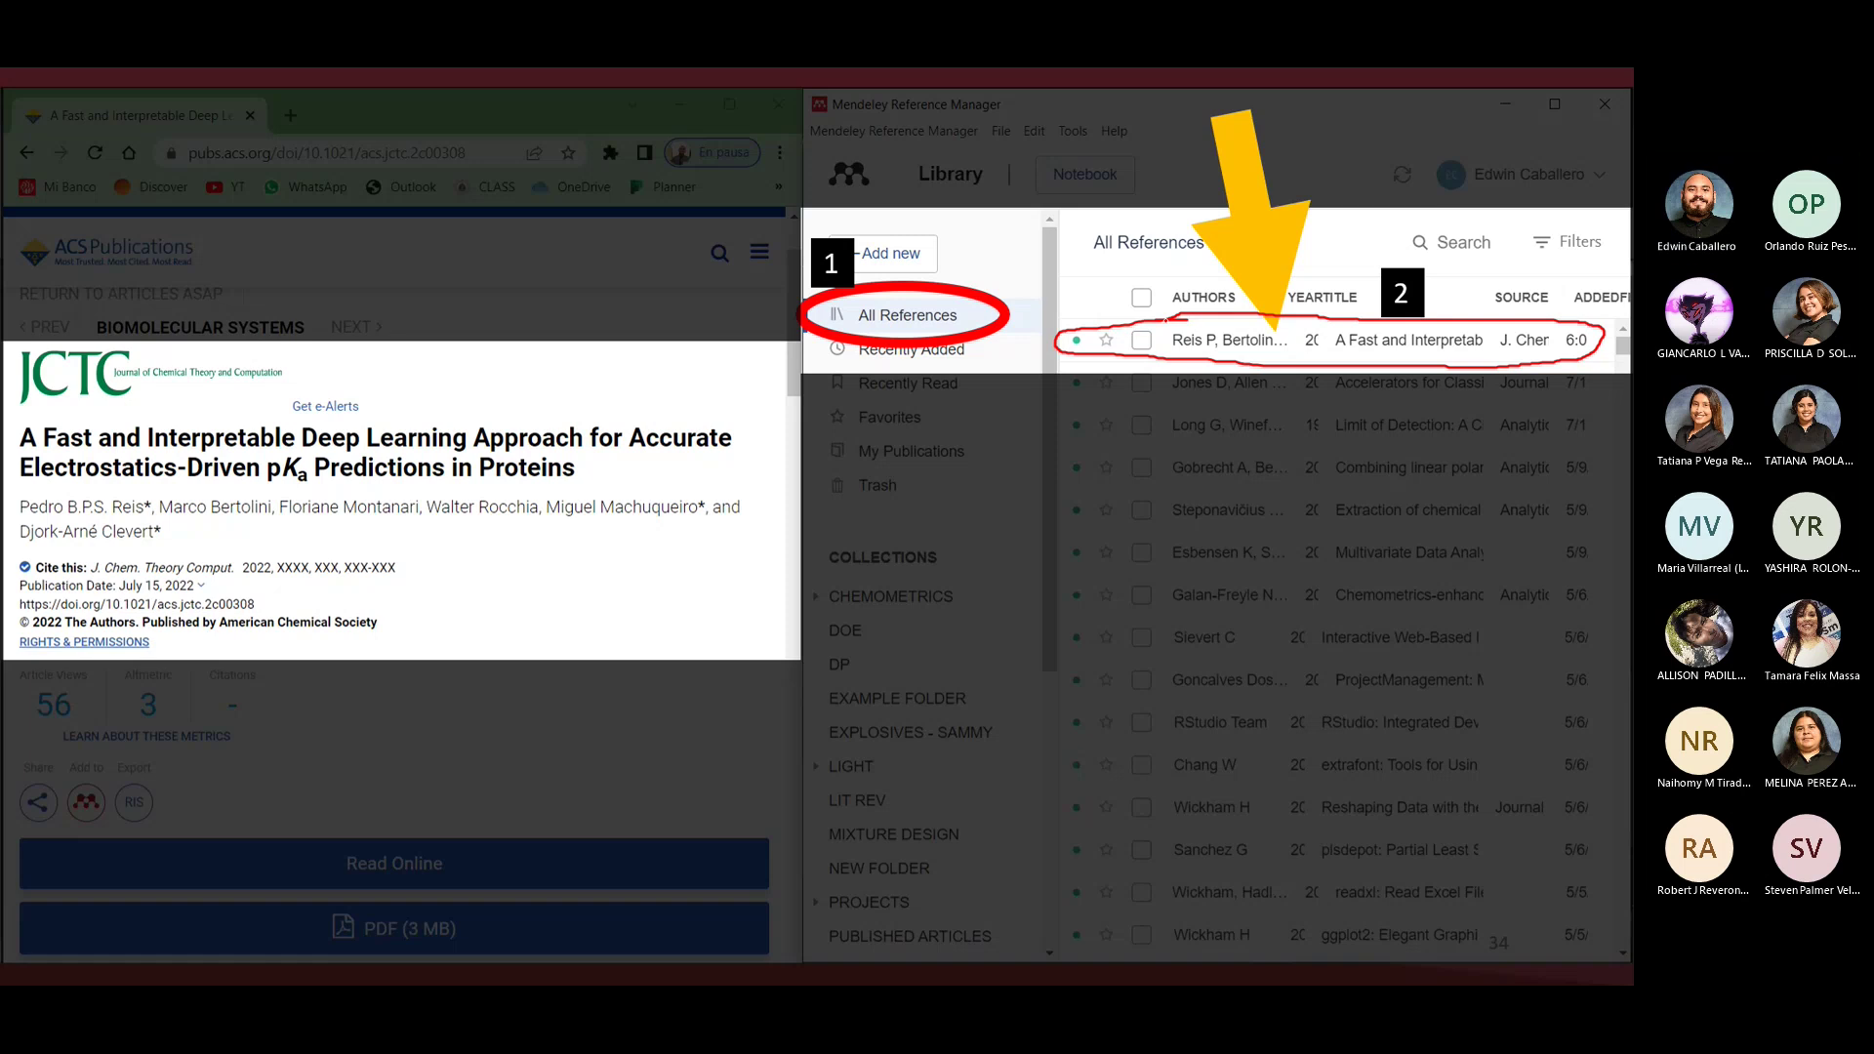
key(Right)
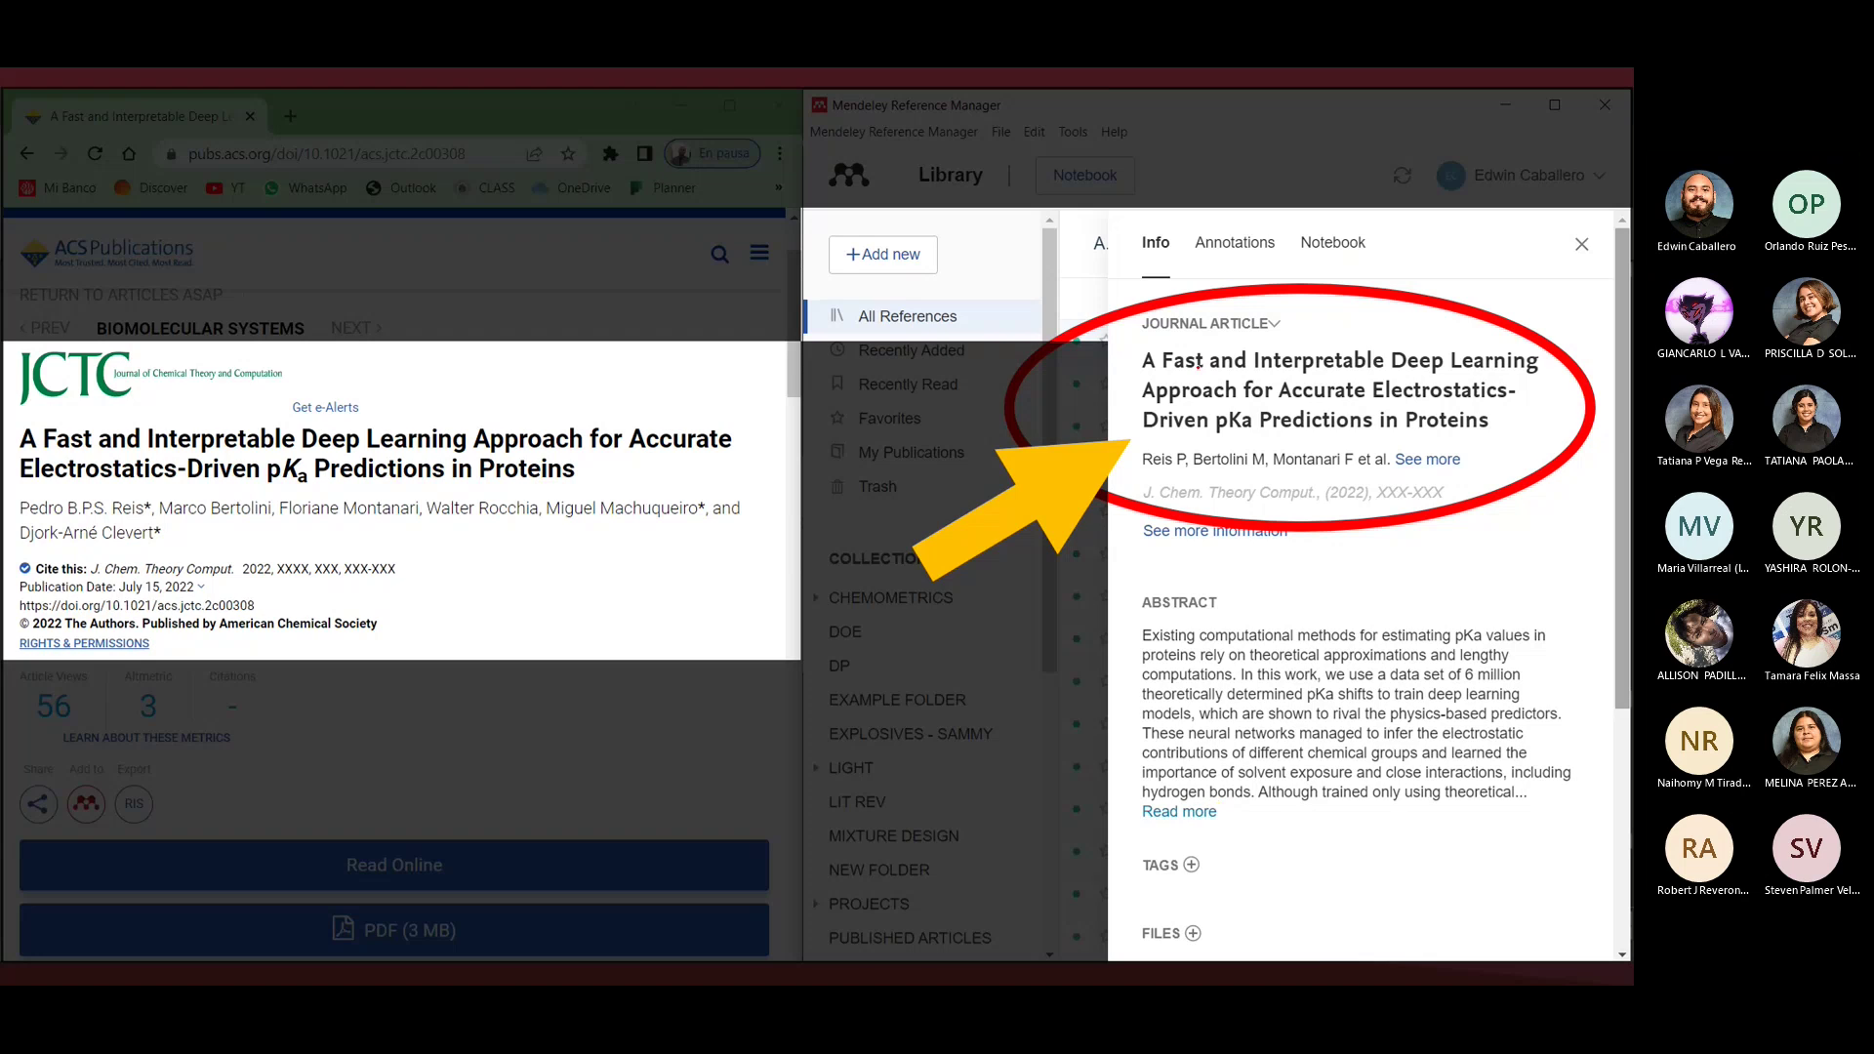
Tick the title, underline authors, mark Abstract, circle Tags, tick Files, then go to slide 36.
drag(1299, 339, 1341, 308)
mouse_move(1450, 435)
mouse_down()
mouse_move(1376, 444)
mouse_move(1393, 424)
mouse_up()
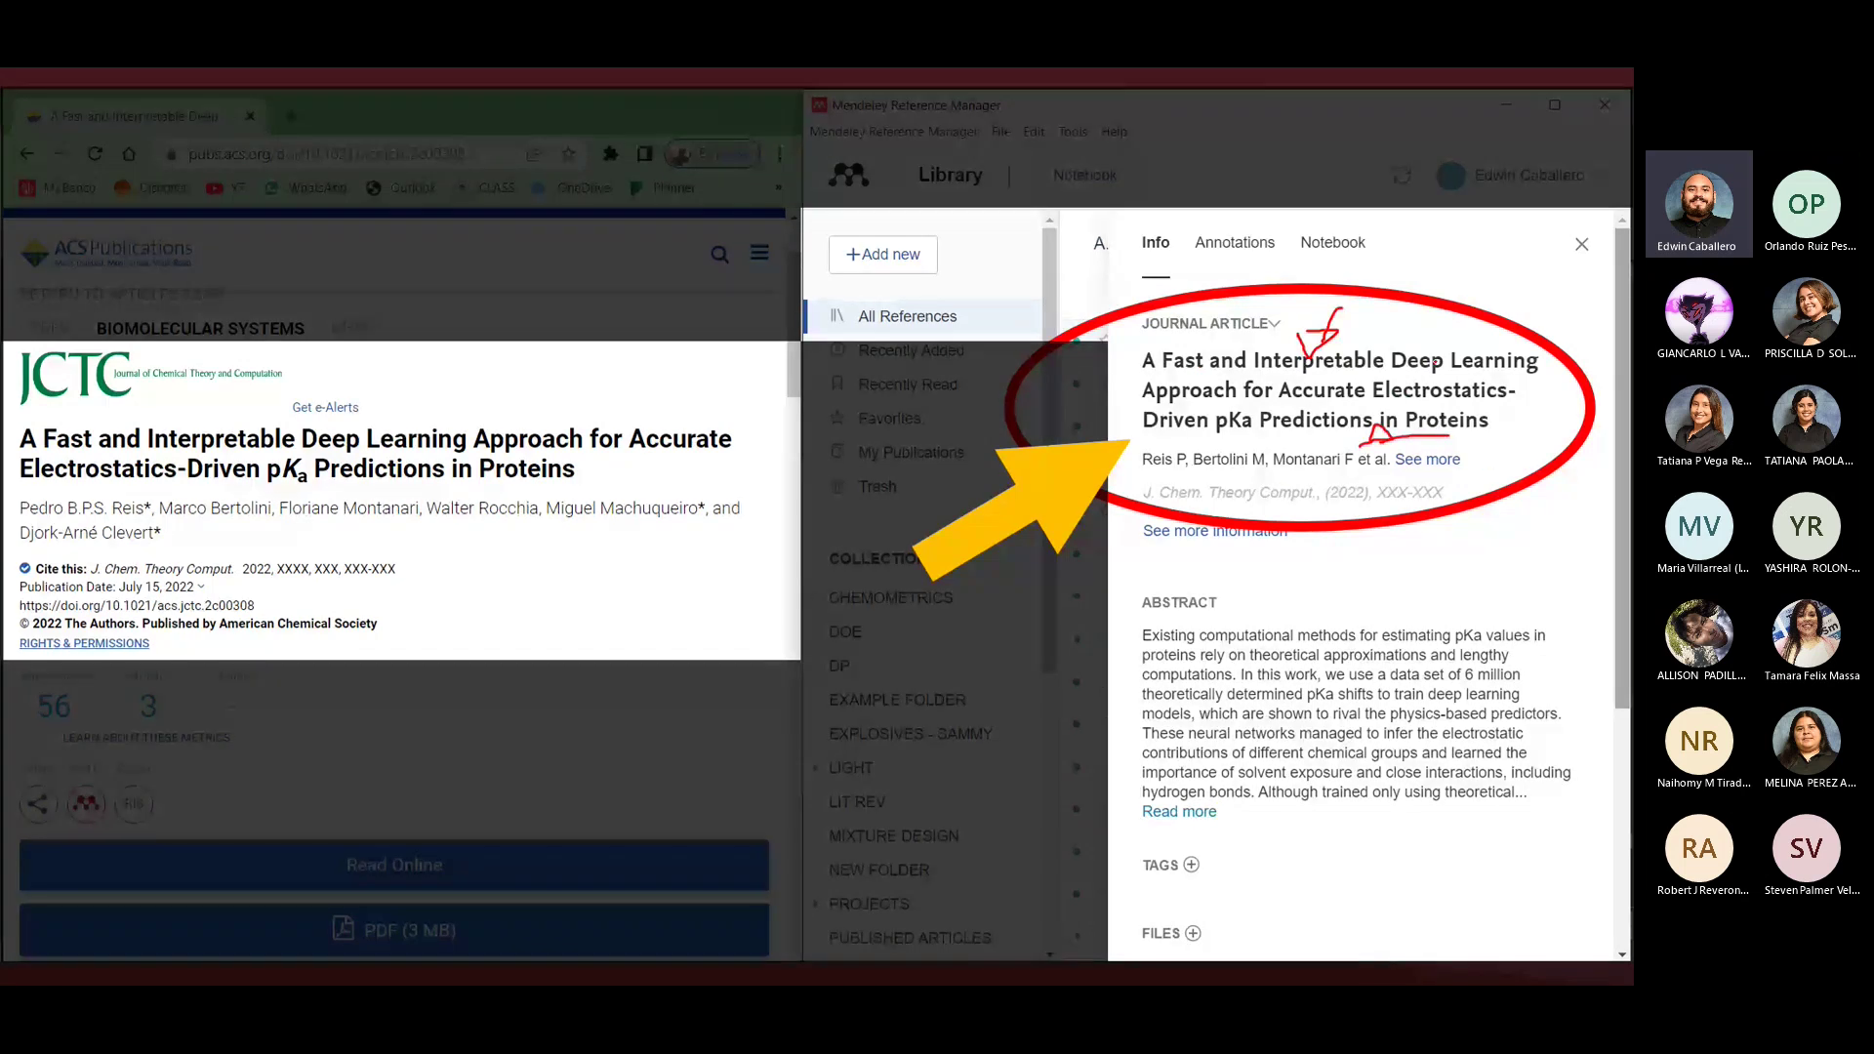
mouse_move(1289, 572)
mouse_down()
mouse_move(1279, 605)
mouse_move(1265, 597)
mouse_up()
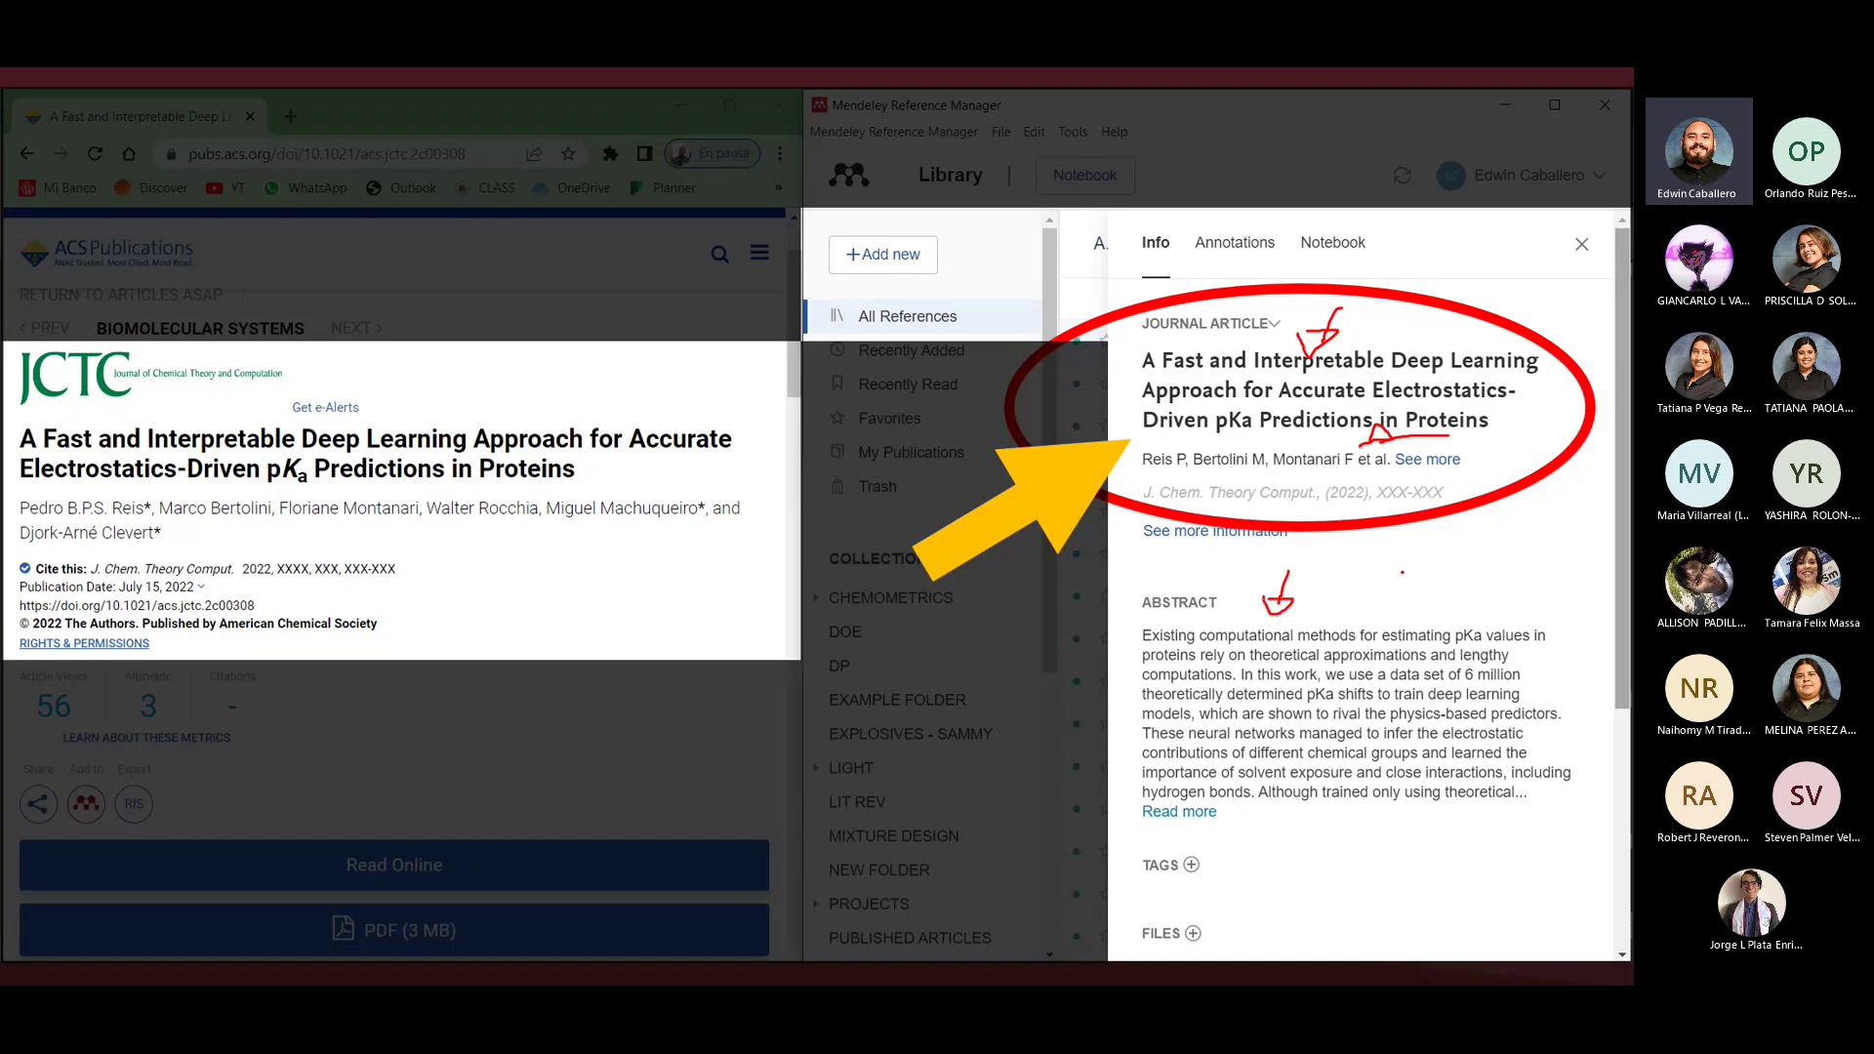
mouse_move(1204, 836)
mouse_down()
mouse_move(1124, 856)
mouse_move(1189, 845)
mouse_up()
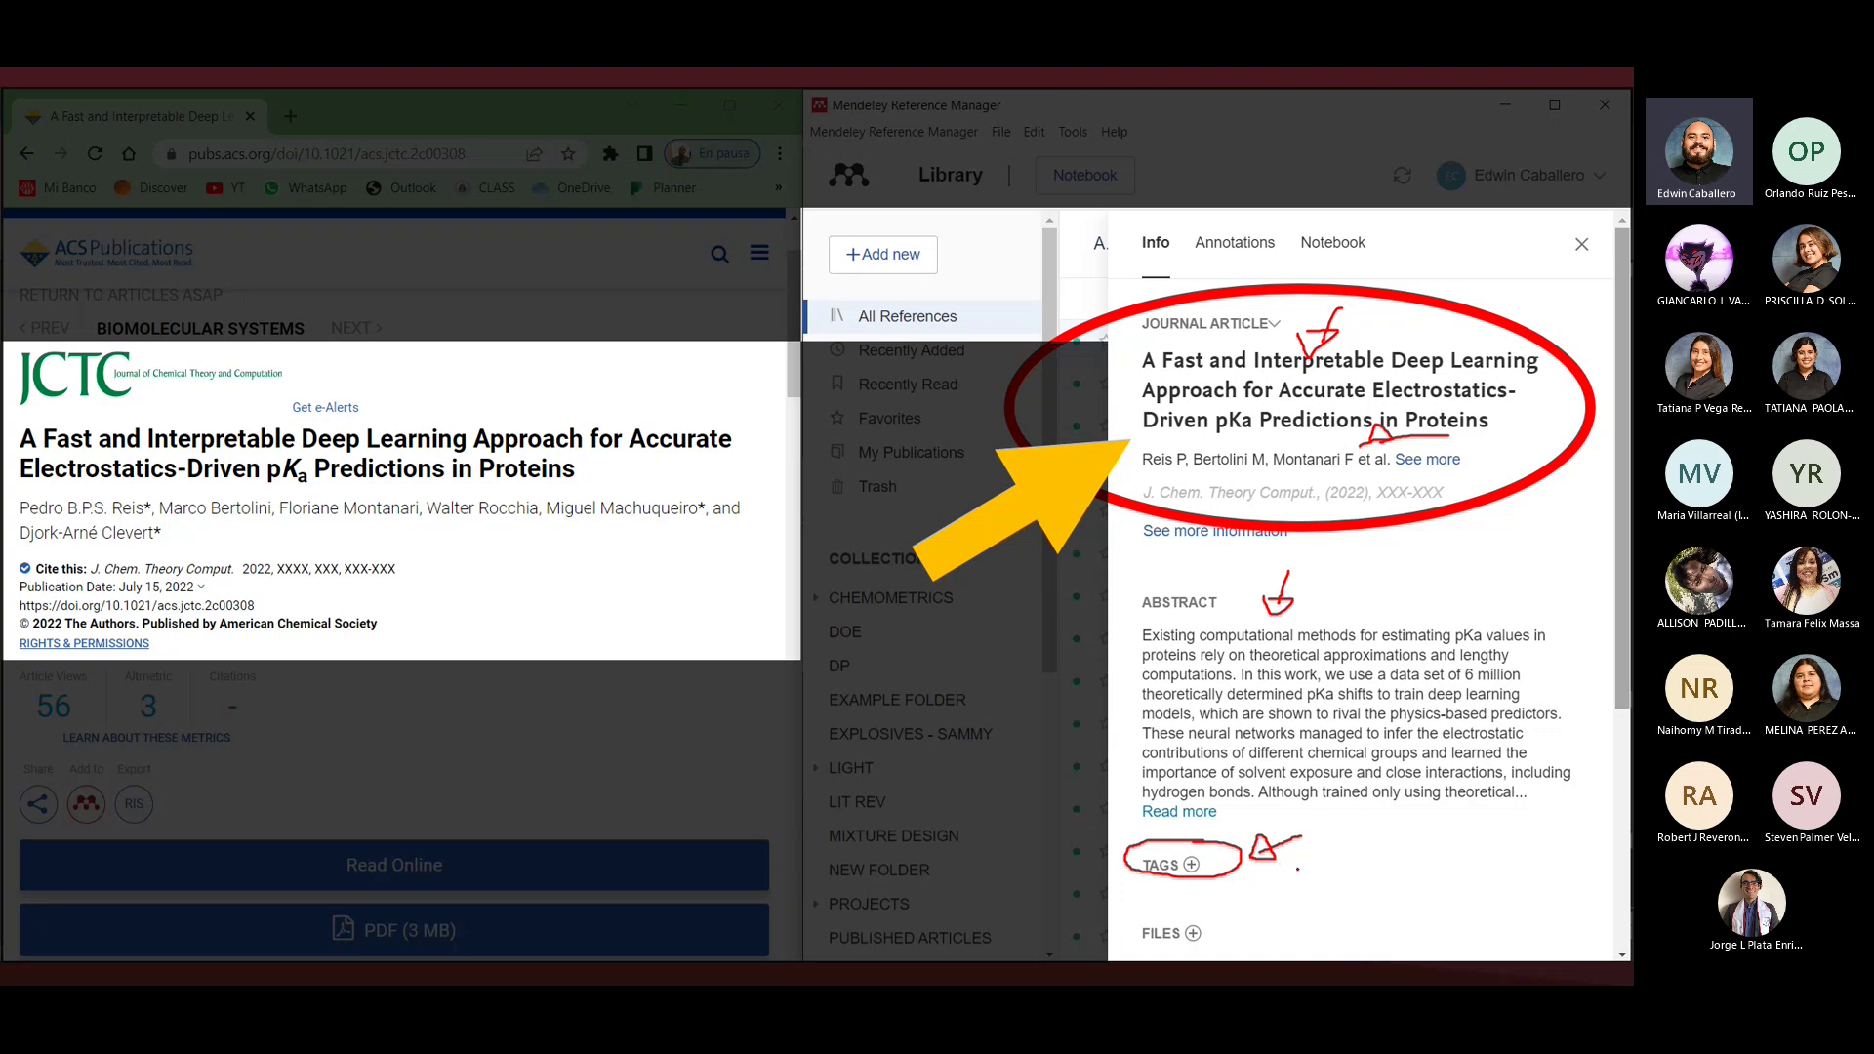
mouse_move(1207, 929)
mouse_down()
mouse_move(1238, 895)
mouse_move(1217, 927)
mouse_up()
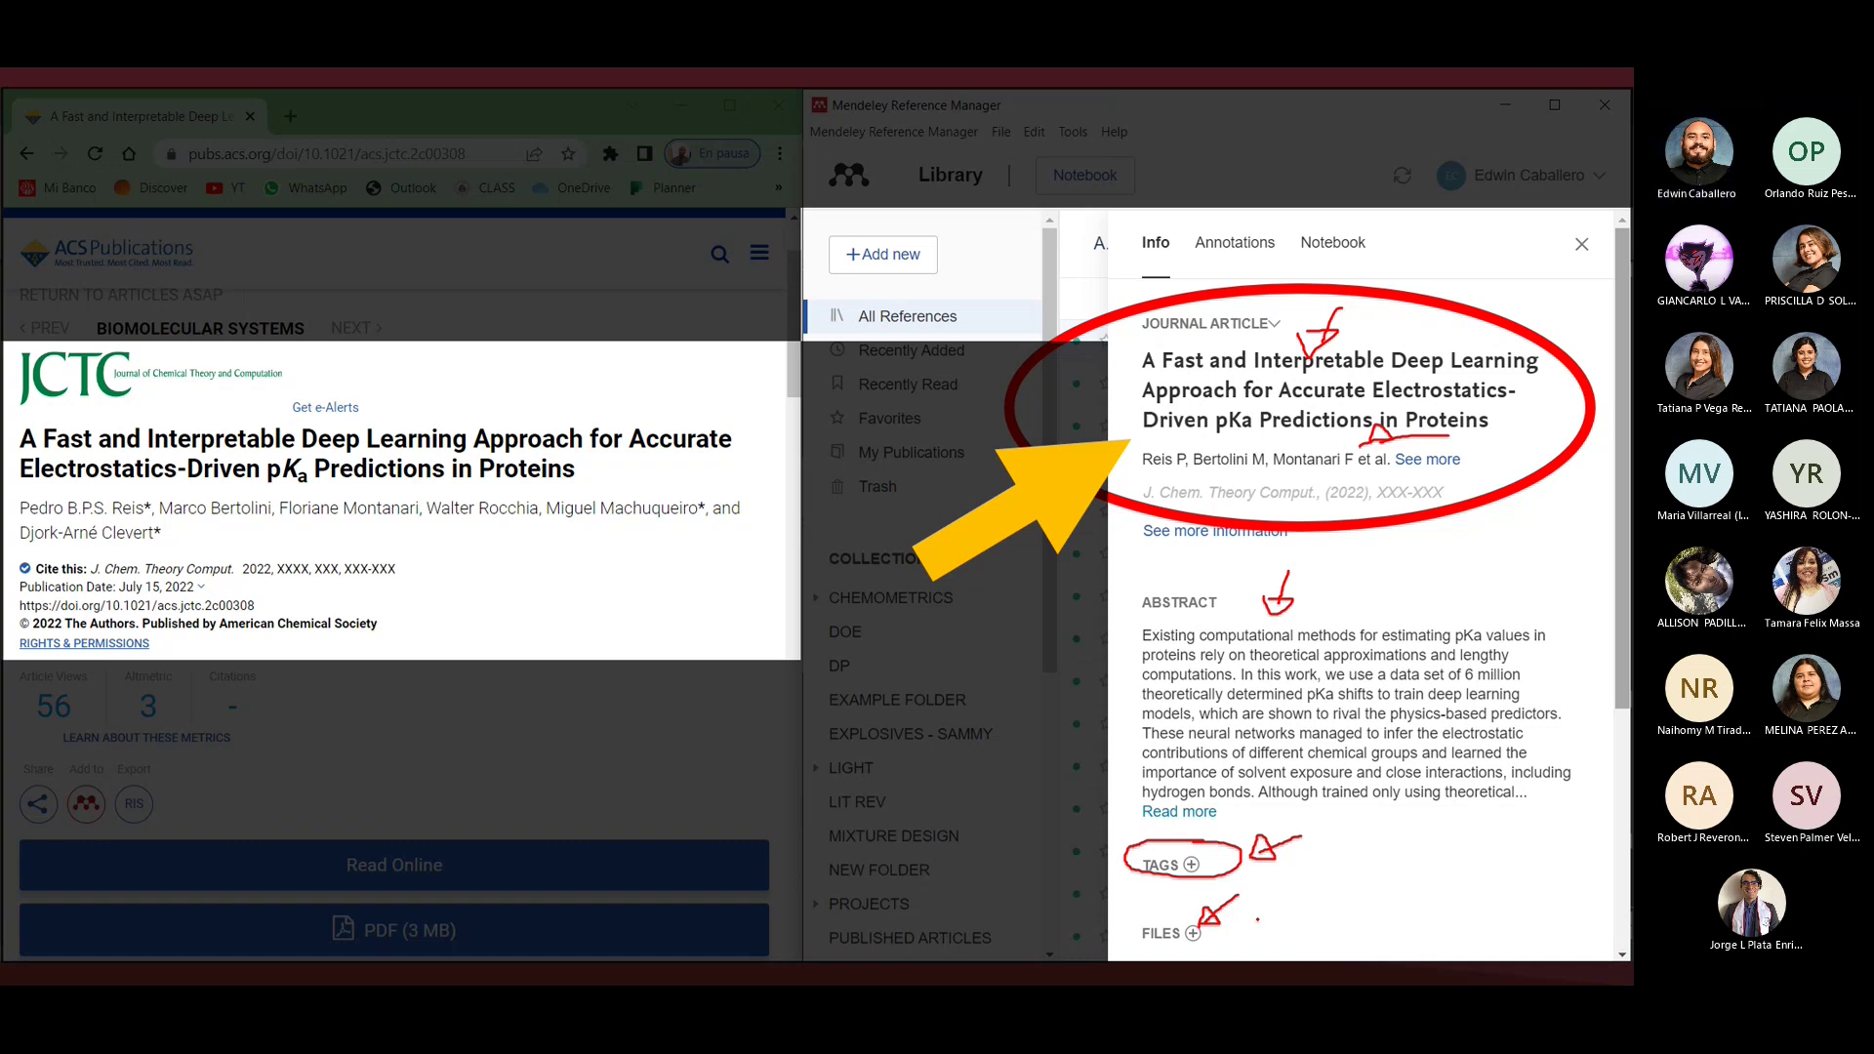
key(Right)
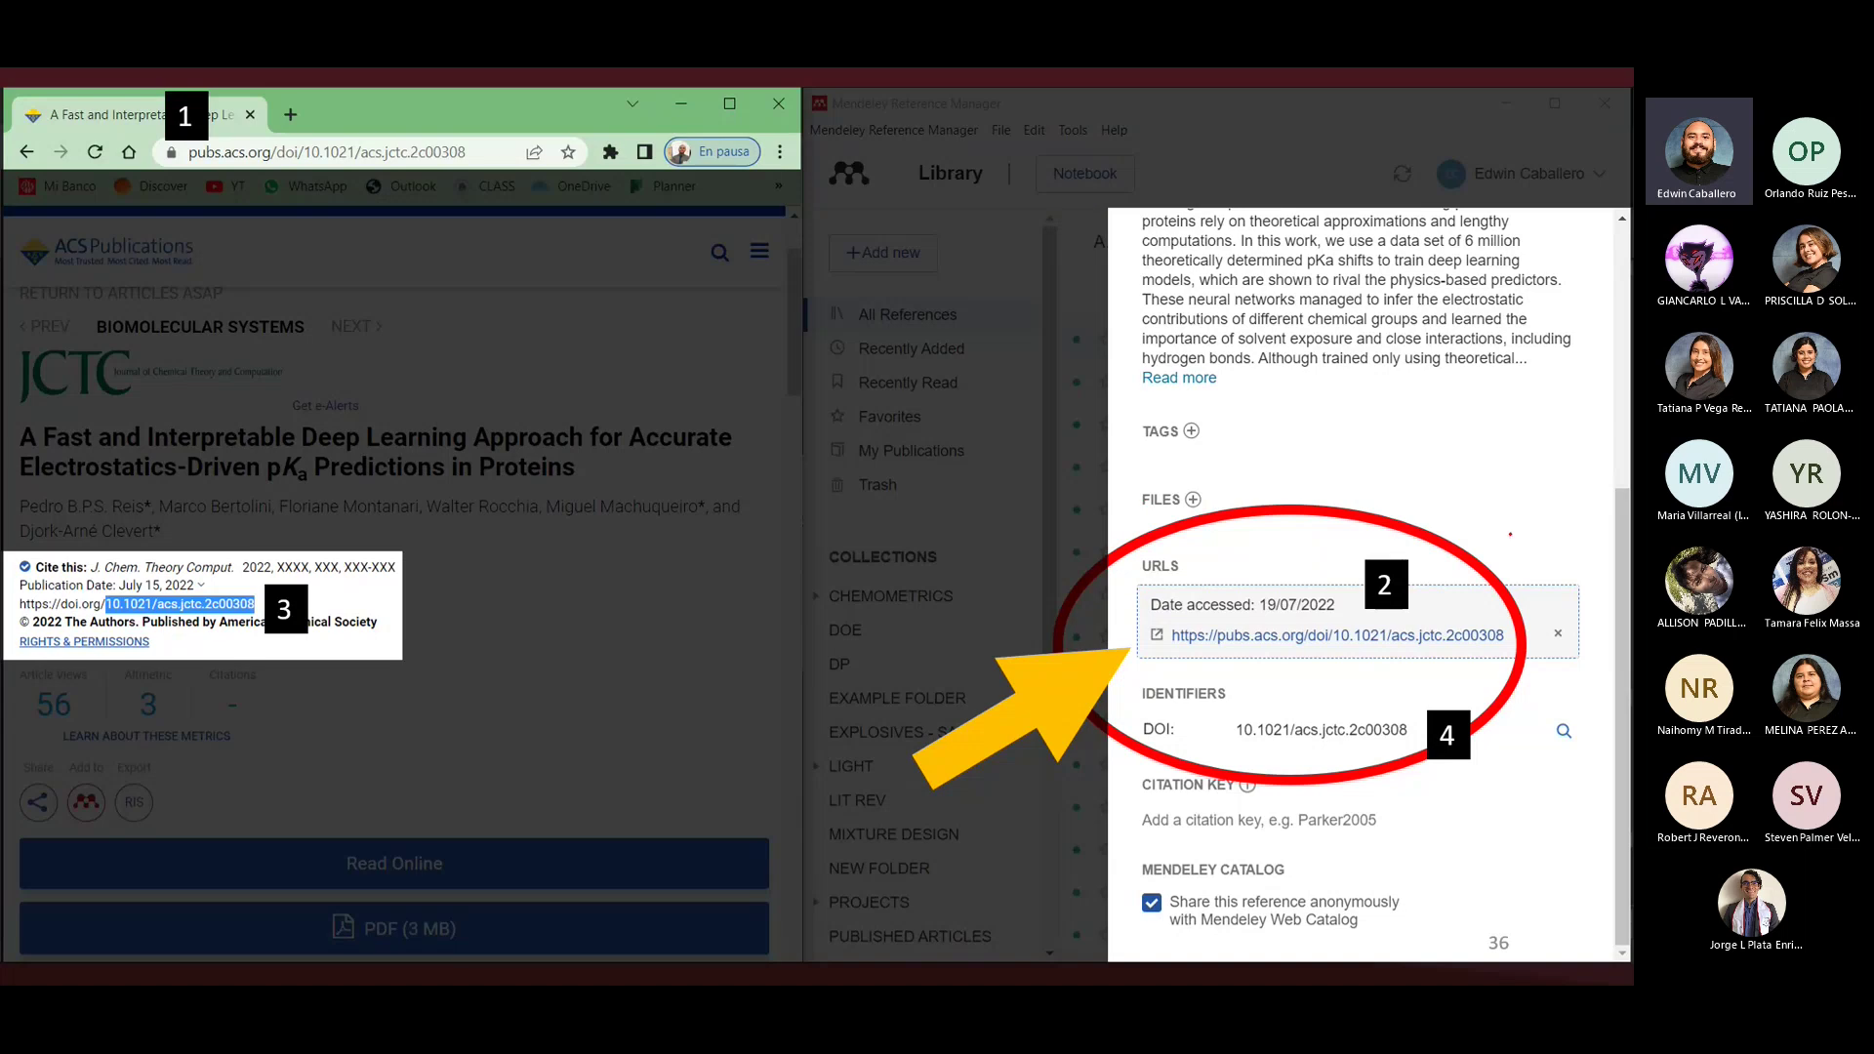
Draw red arrows to the URL entry and DOI value, and circle the DOI label.
mouse_move(1513, 516)
mouse_down()
mouse_move(1507, 569)
mouse_move(1520, 554)
mouse_up()
mouse_move(1184, 718)
mouse_down()
mouse_move(1157, 715)
mouse_move(1161, 745)
mouse_move(1185, 722)
mouse_up()
mouse_move(1258, 539)
mouse_down()
mouse_move(1260, 574)
mouse_move(1270, 560)
mouse_up()
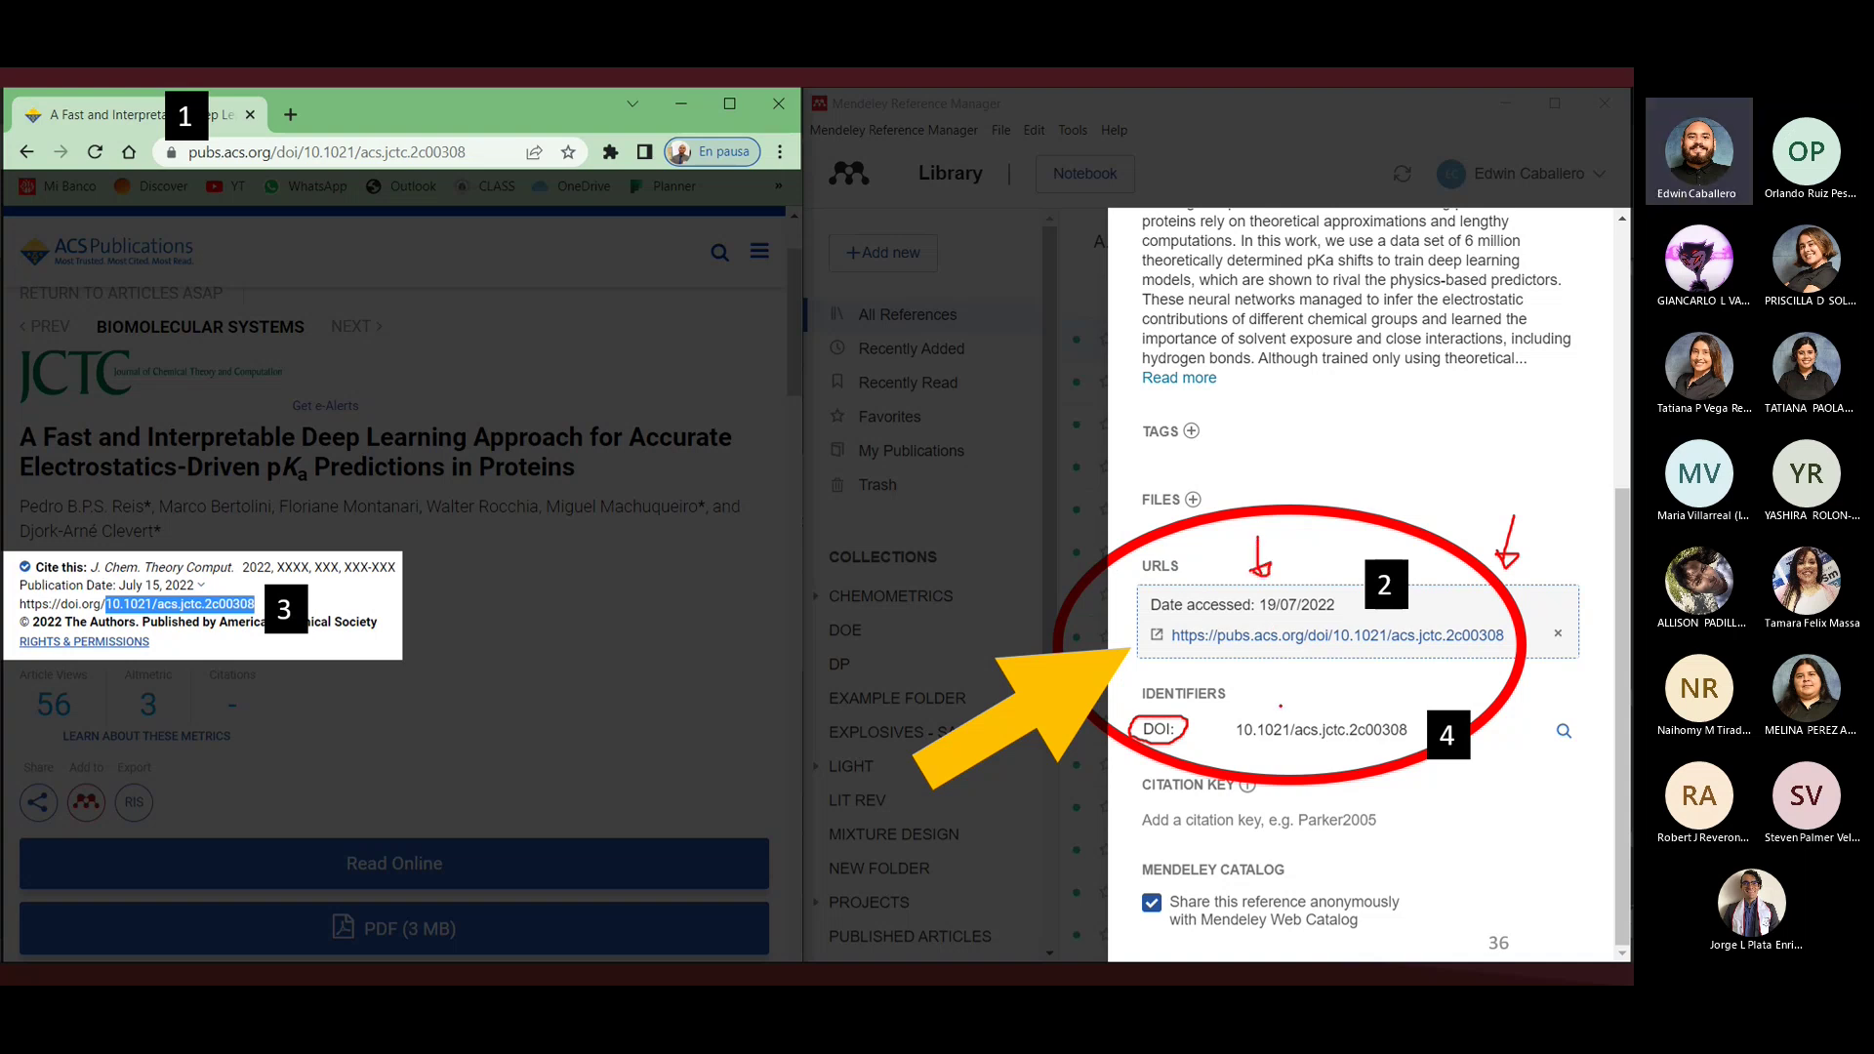
drag(1293, 665, 1304, 702)
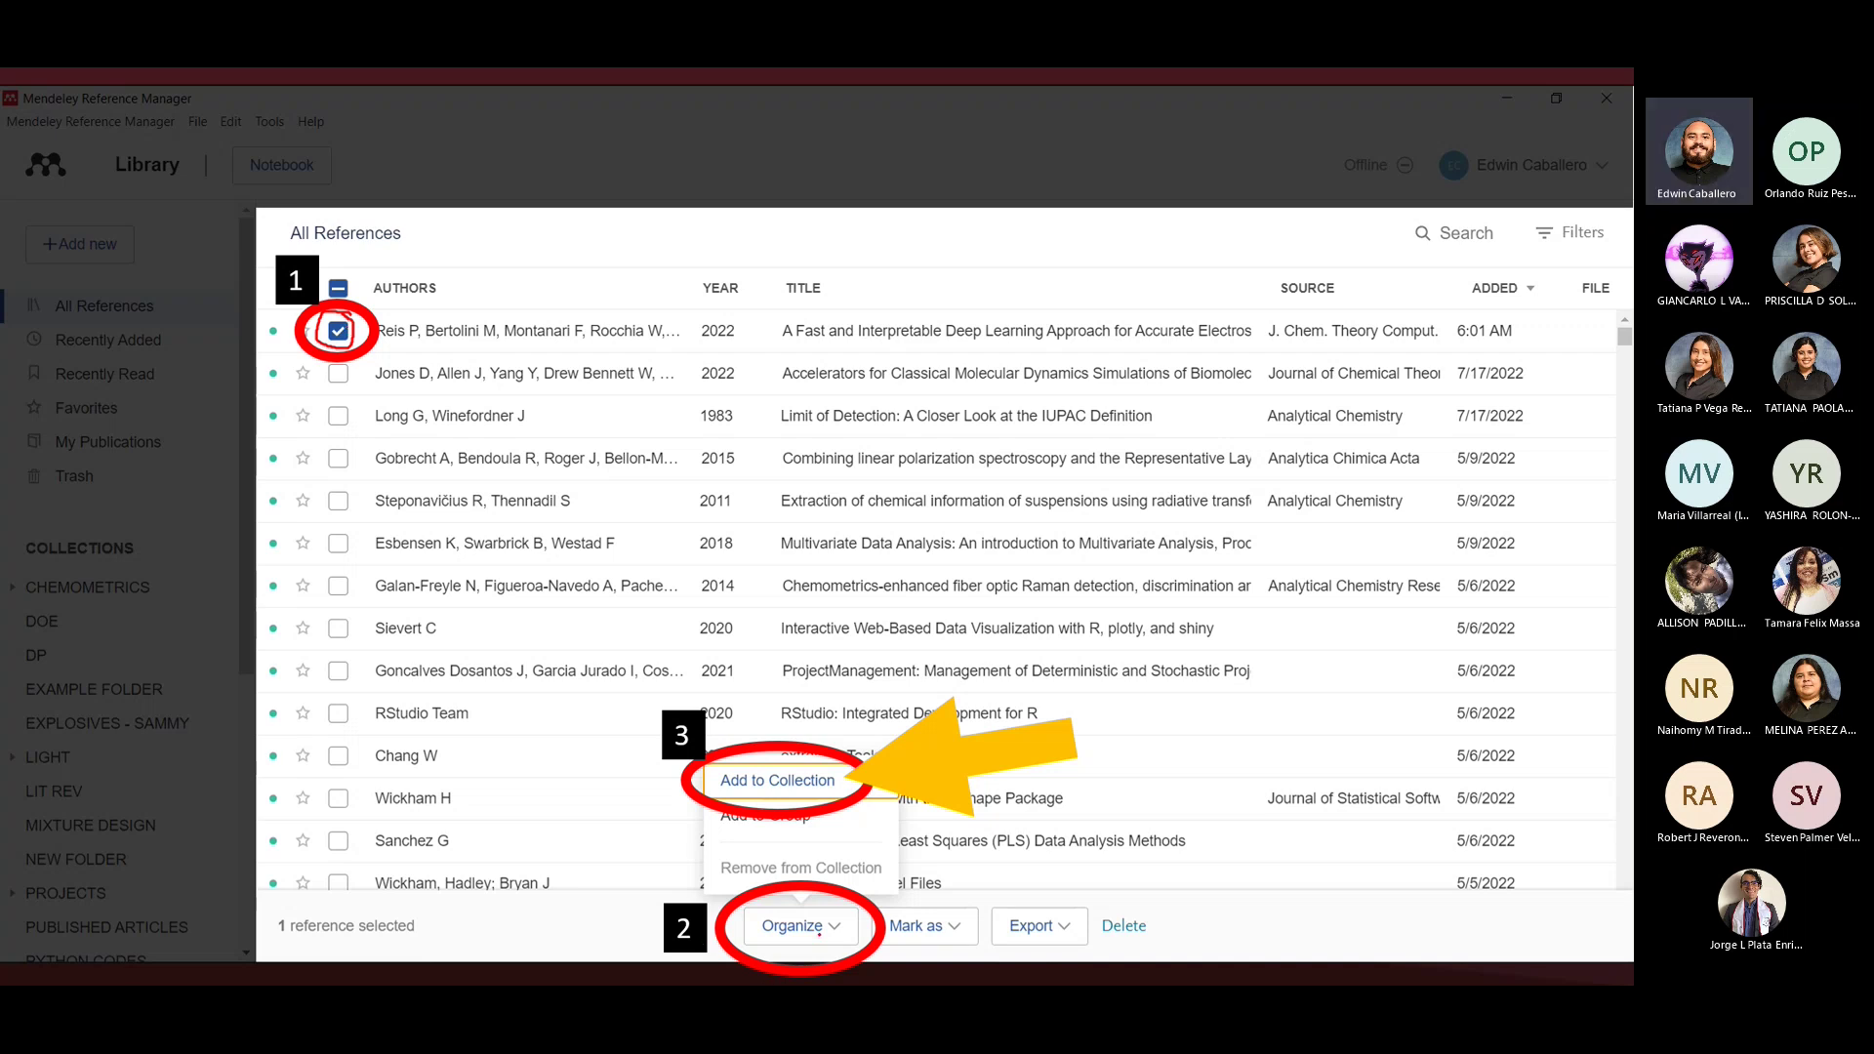
Draw arrows at the Organize and Add to Collection steps, then advance to the Select collection(s) slide.
drag(578, 941, 641, 949)
mouse_move(644, 800)
mouse_down()
mouse_move(720, 780)
mouse_move(704, 802)
mouse_up()
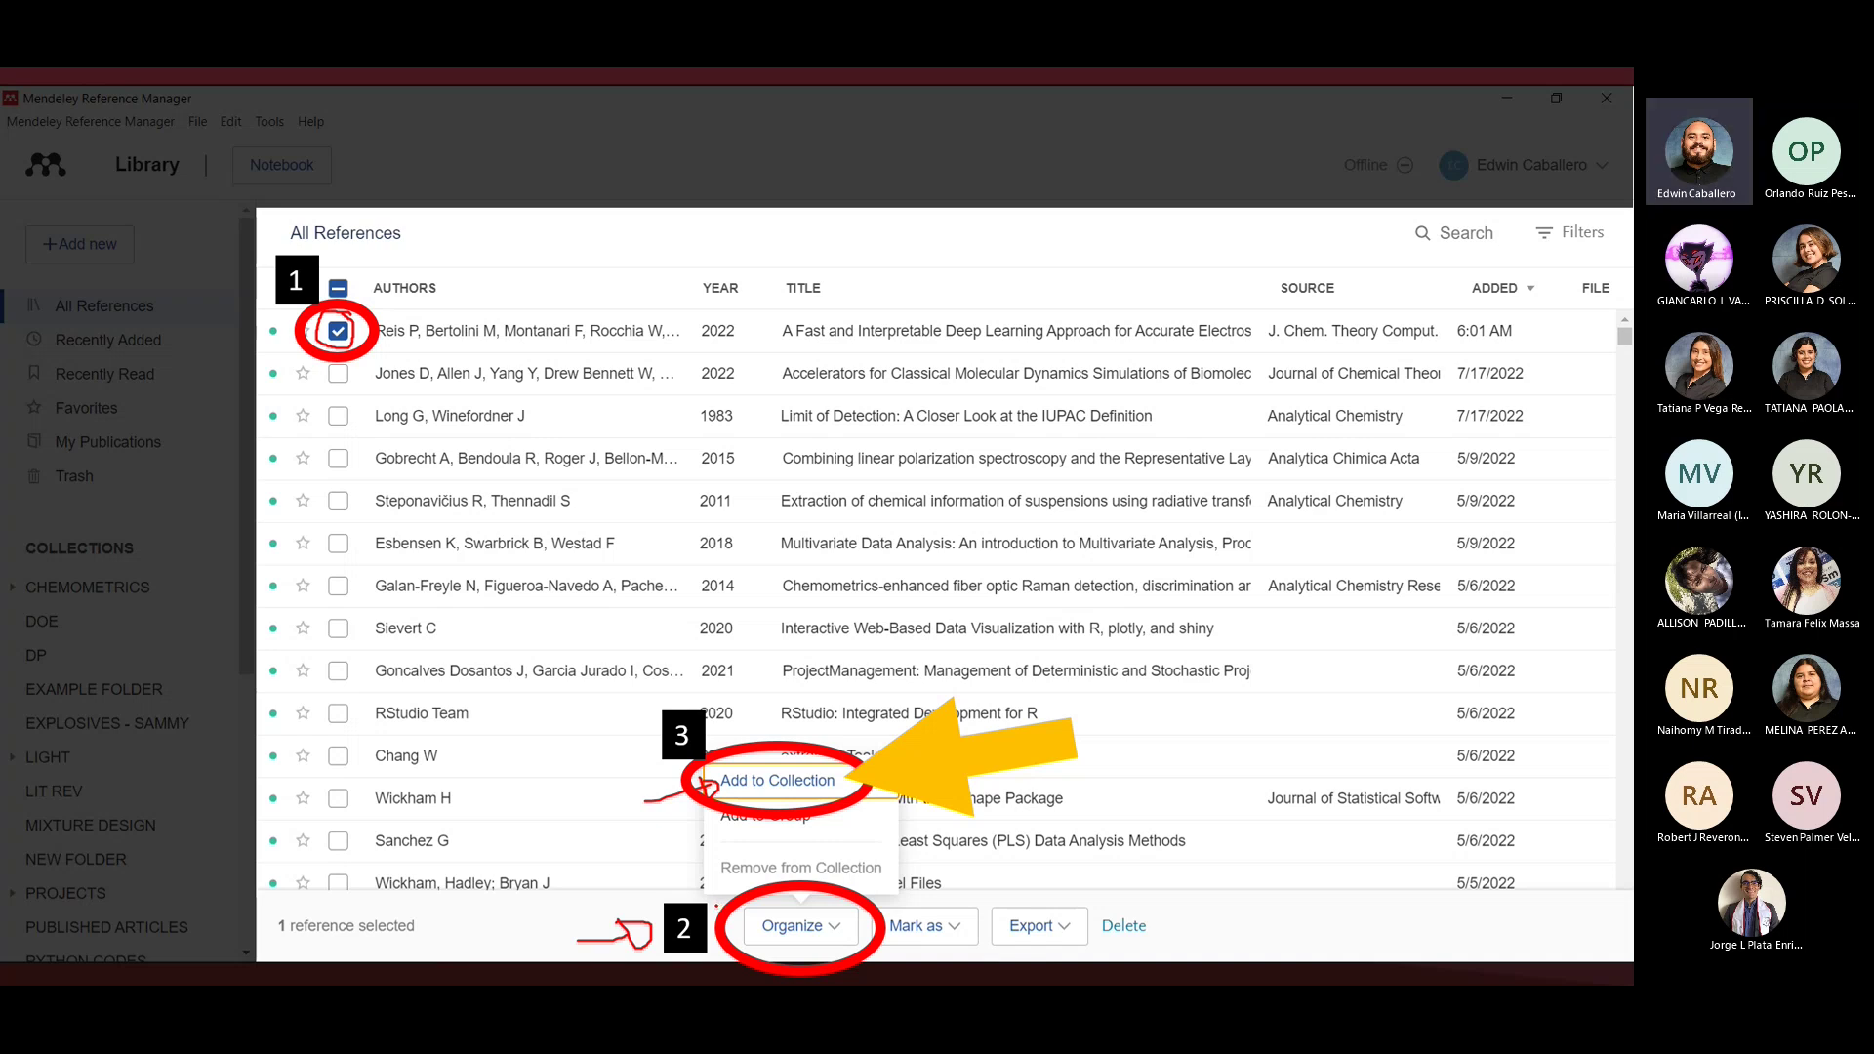
key(Right)
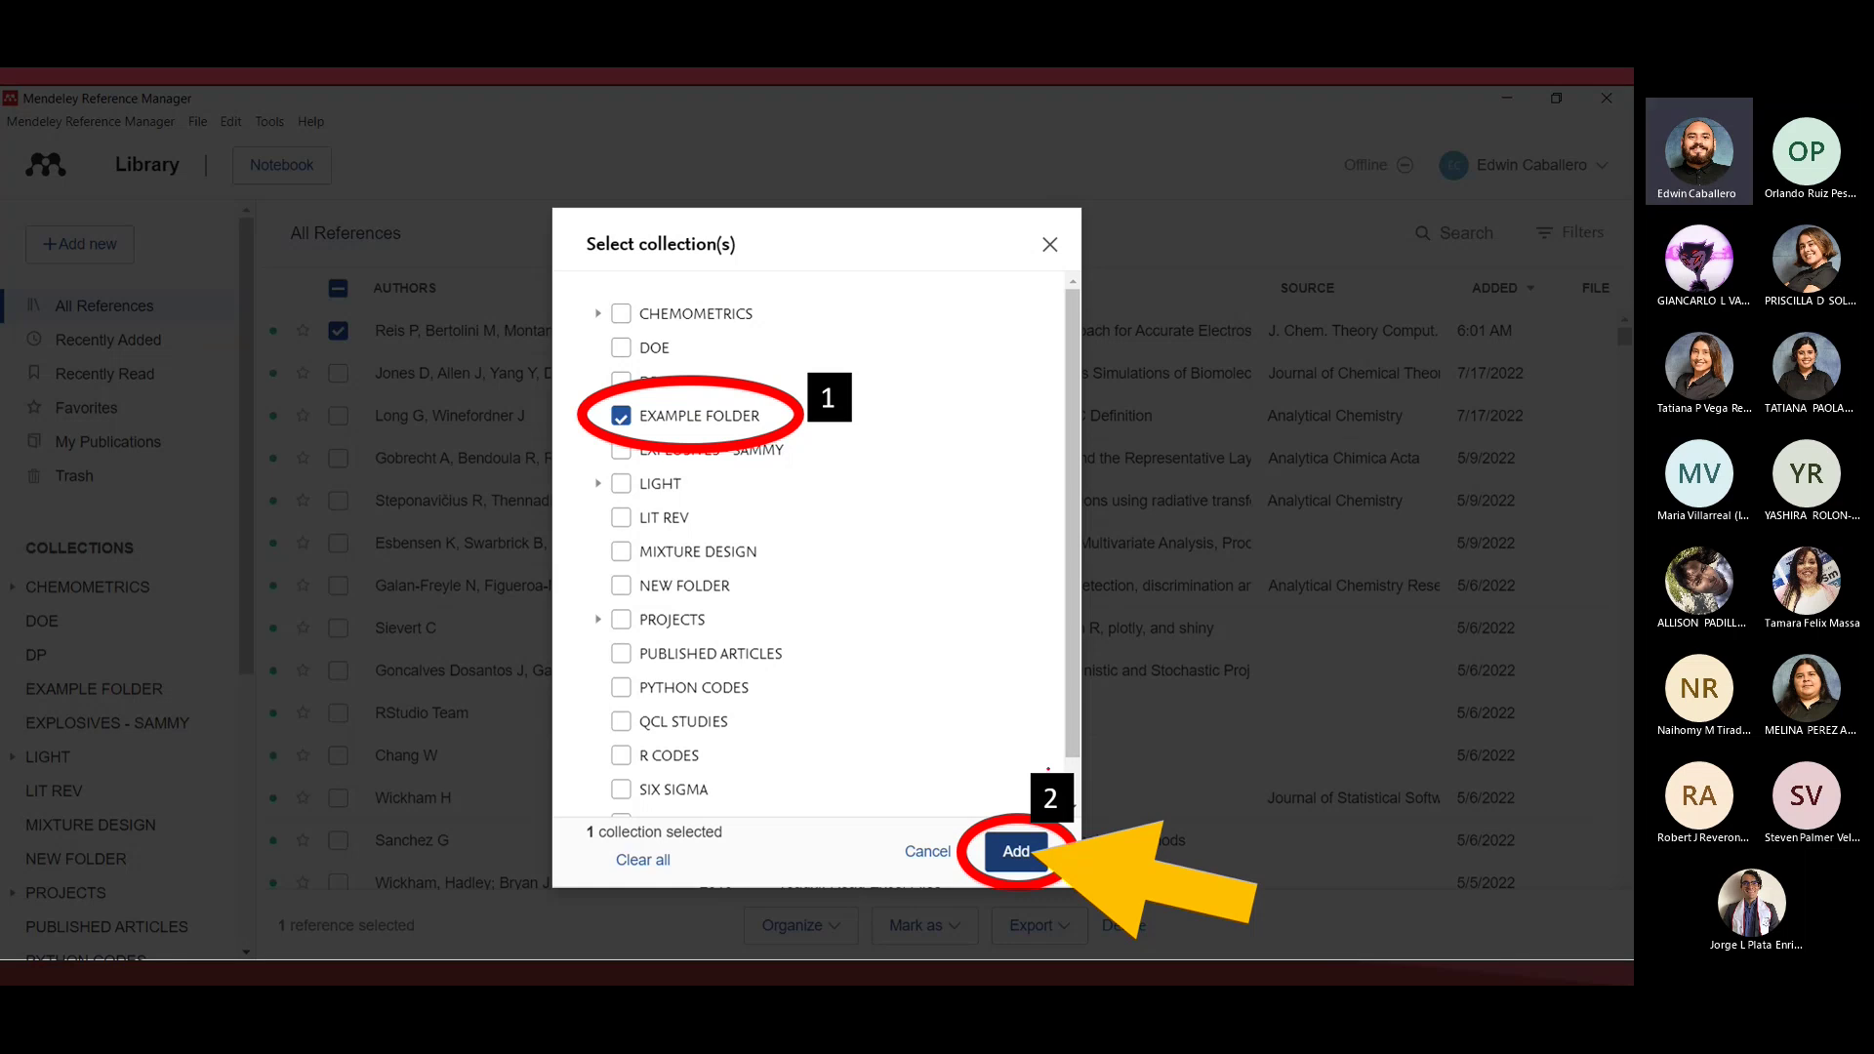
Advance to slide 39, which shows the 2022 article listed inside EXAMPLE FOLDER.
key(Right)
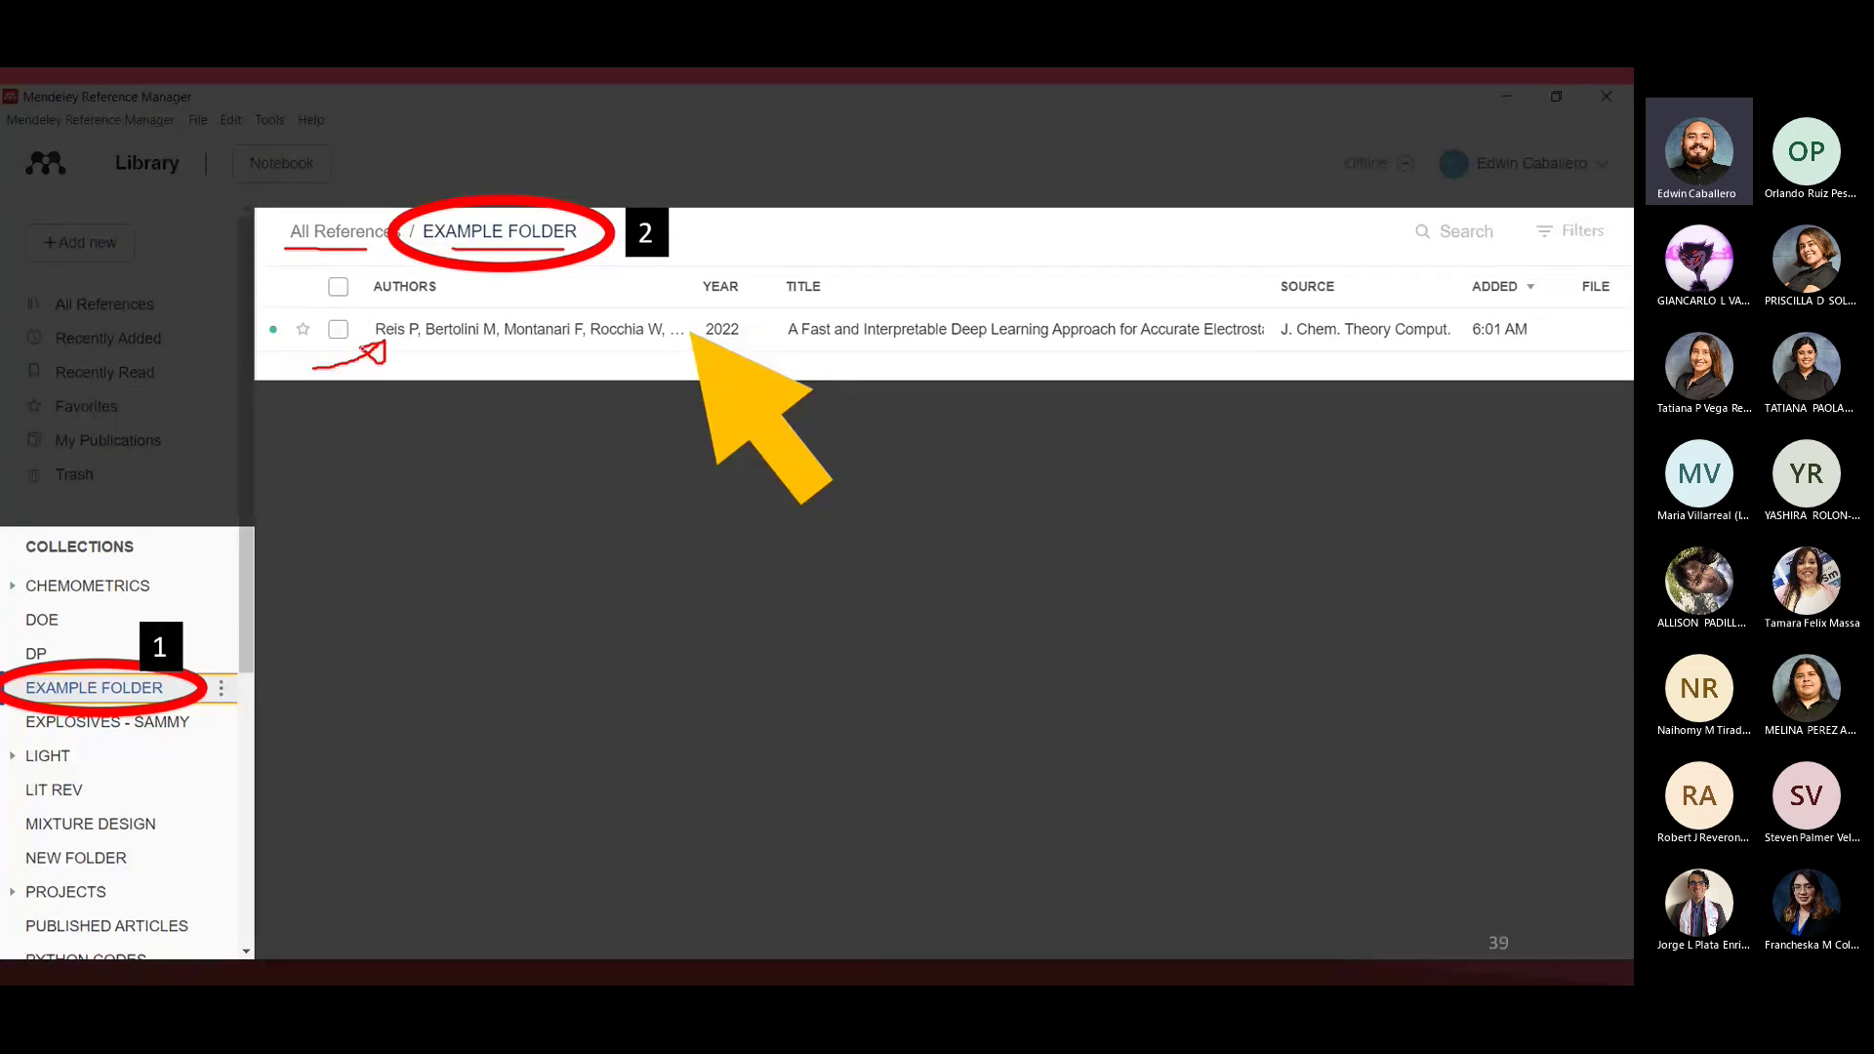
Move on to slide 40, the Mendeley logo slide labelled 'Upload Reference'.
key(Right)
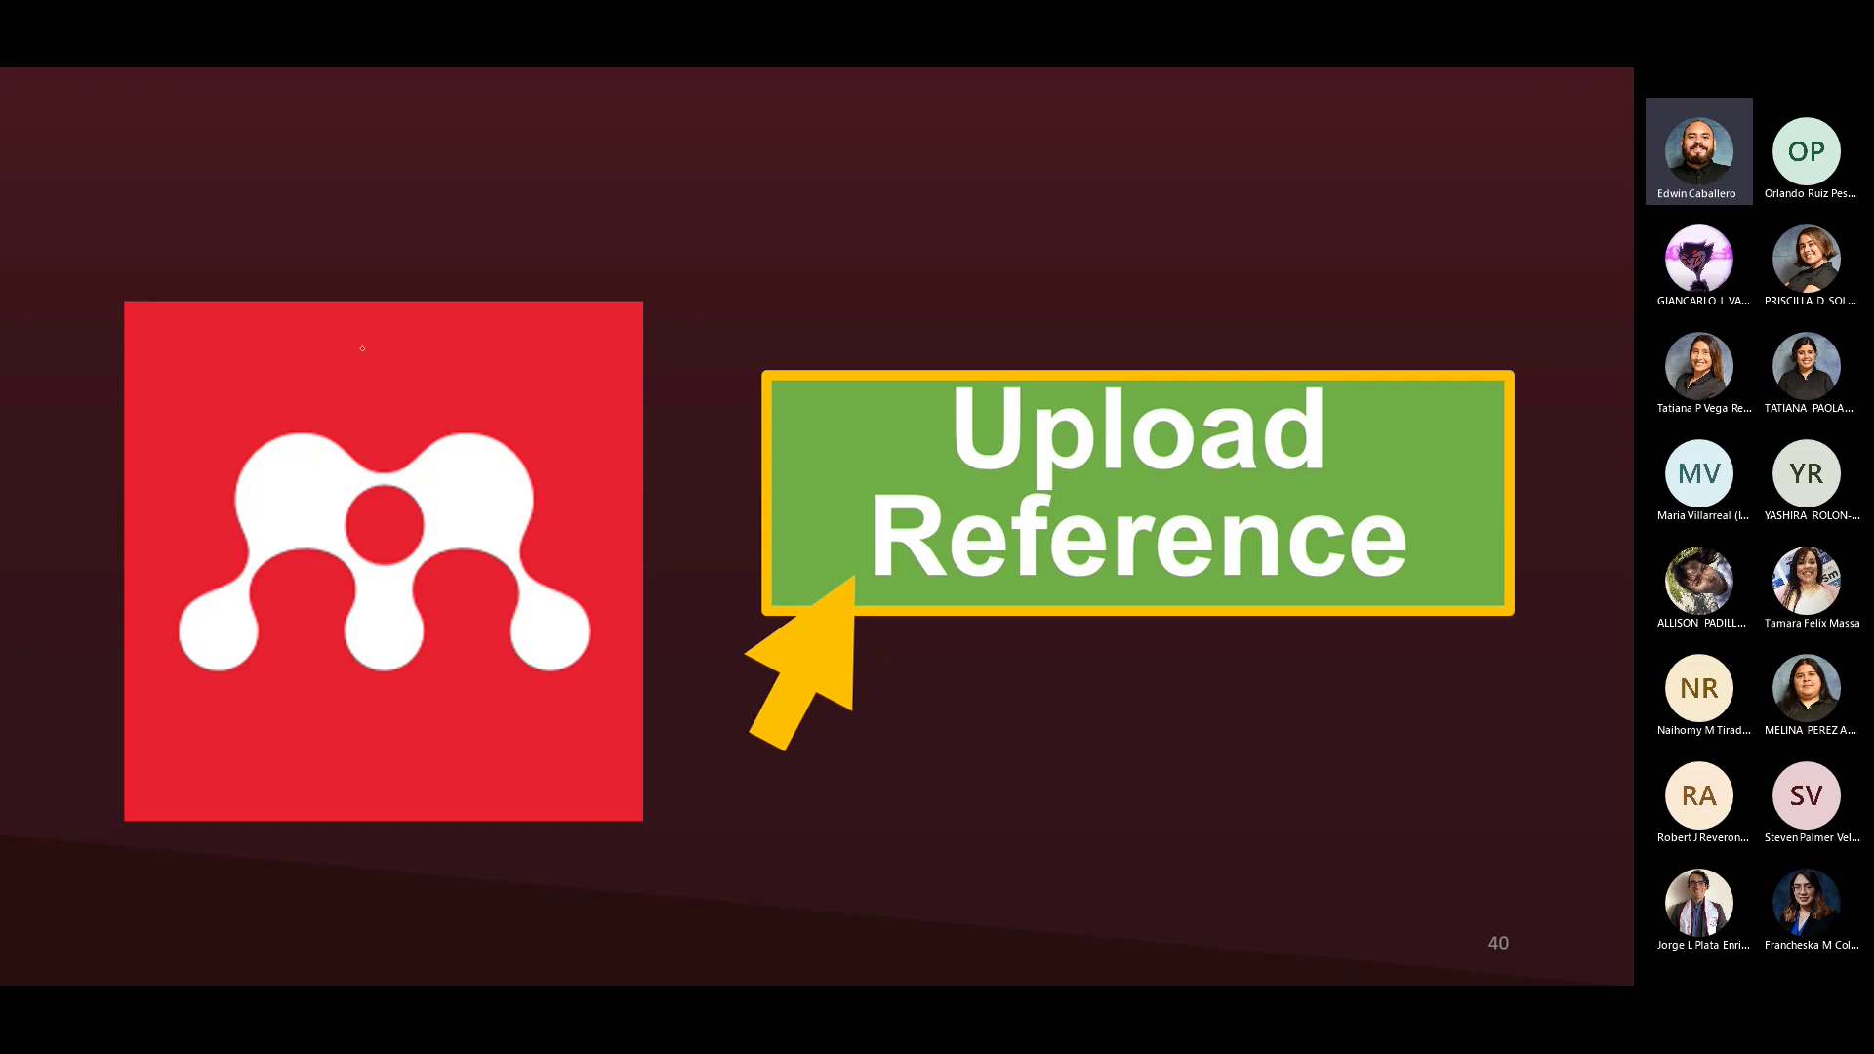
Advance to slide 41, where the ACS article page's Add to Mendeley button is circled.
key(Right)
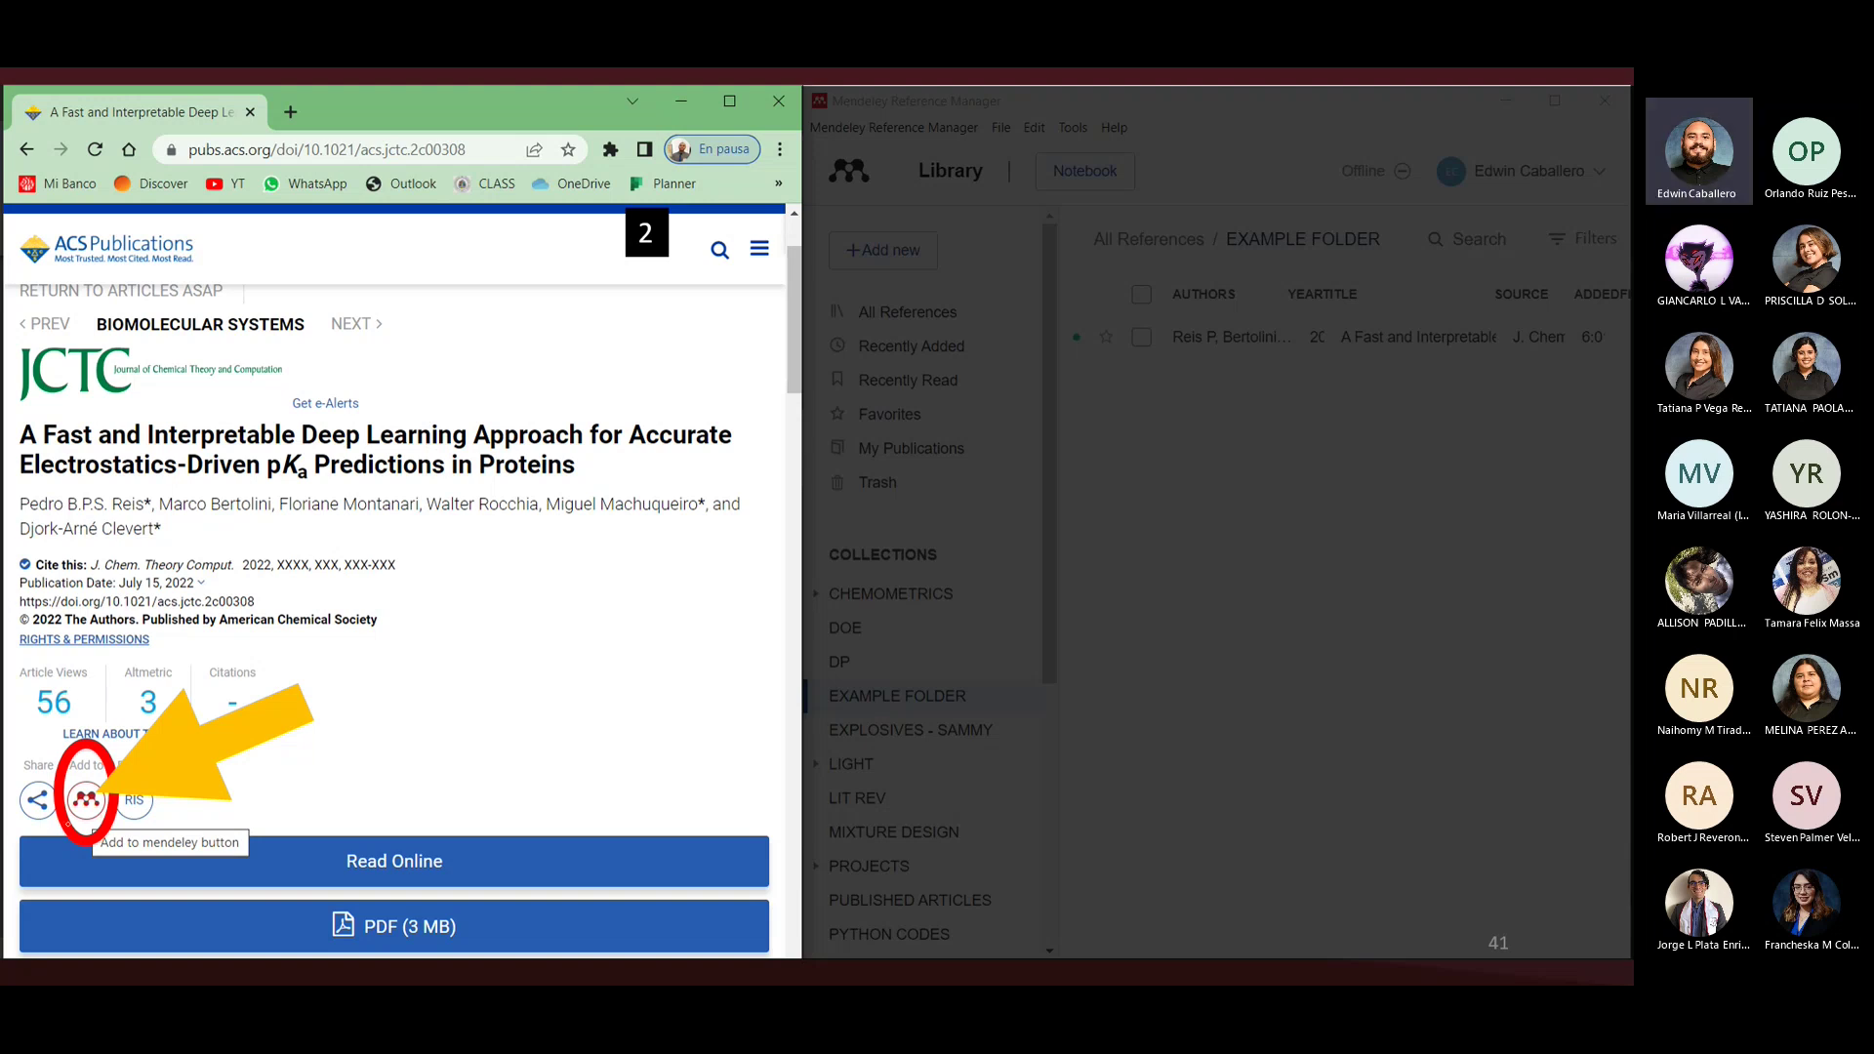
Circle the add-to-Mendeley hint, then advance past the ACS pairing slide to slide 43's Export menu.
mouse_move(222, 833)
mouse_down()
mouse_move(111, 831)
mouse_move(127, 853)
mouse_move(250, 851)
mouse_move(224, 833)
mouse_up()
key(Right)
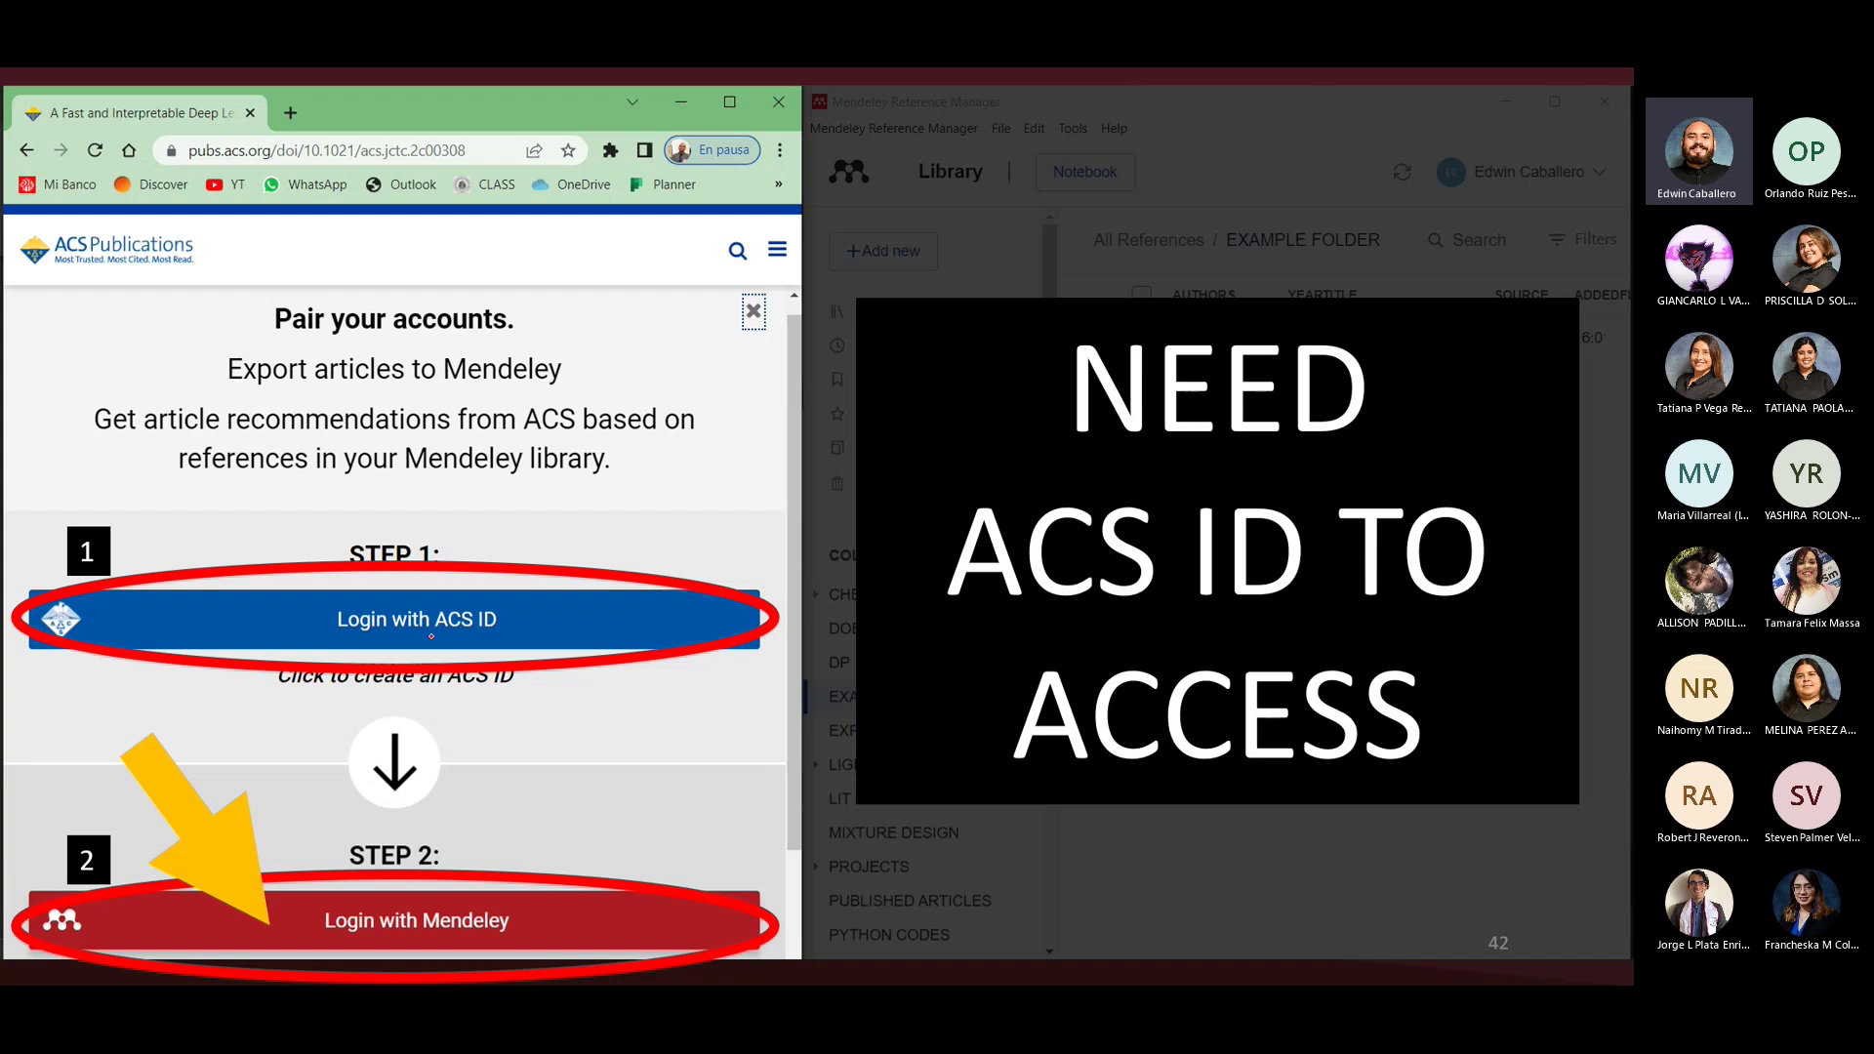
key(Right)
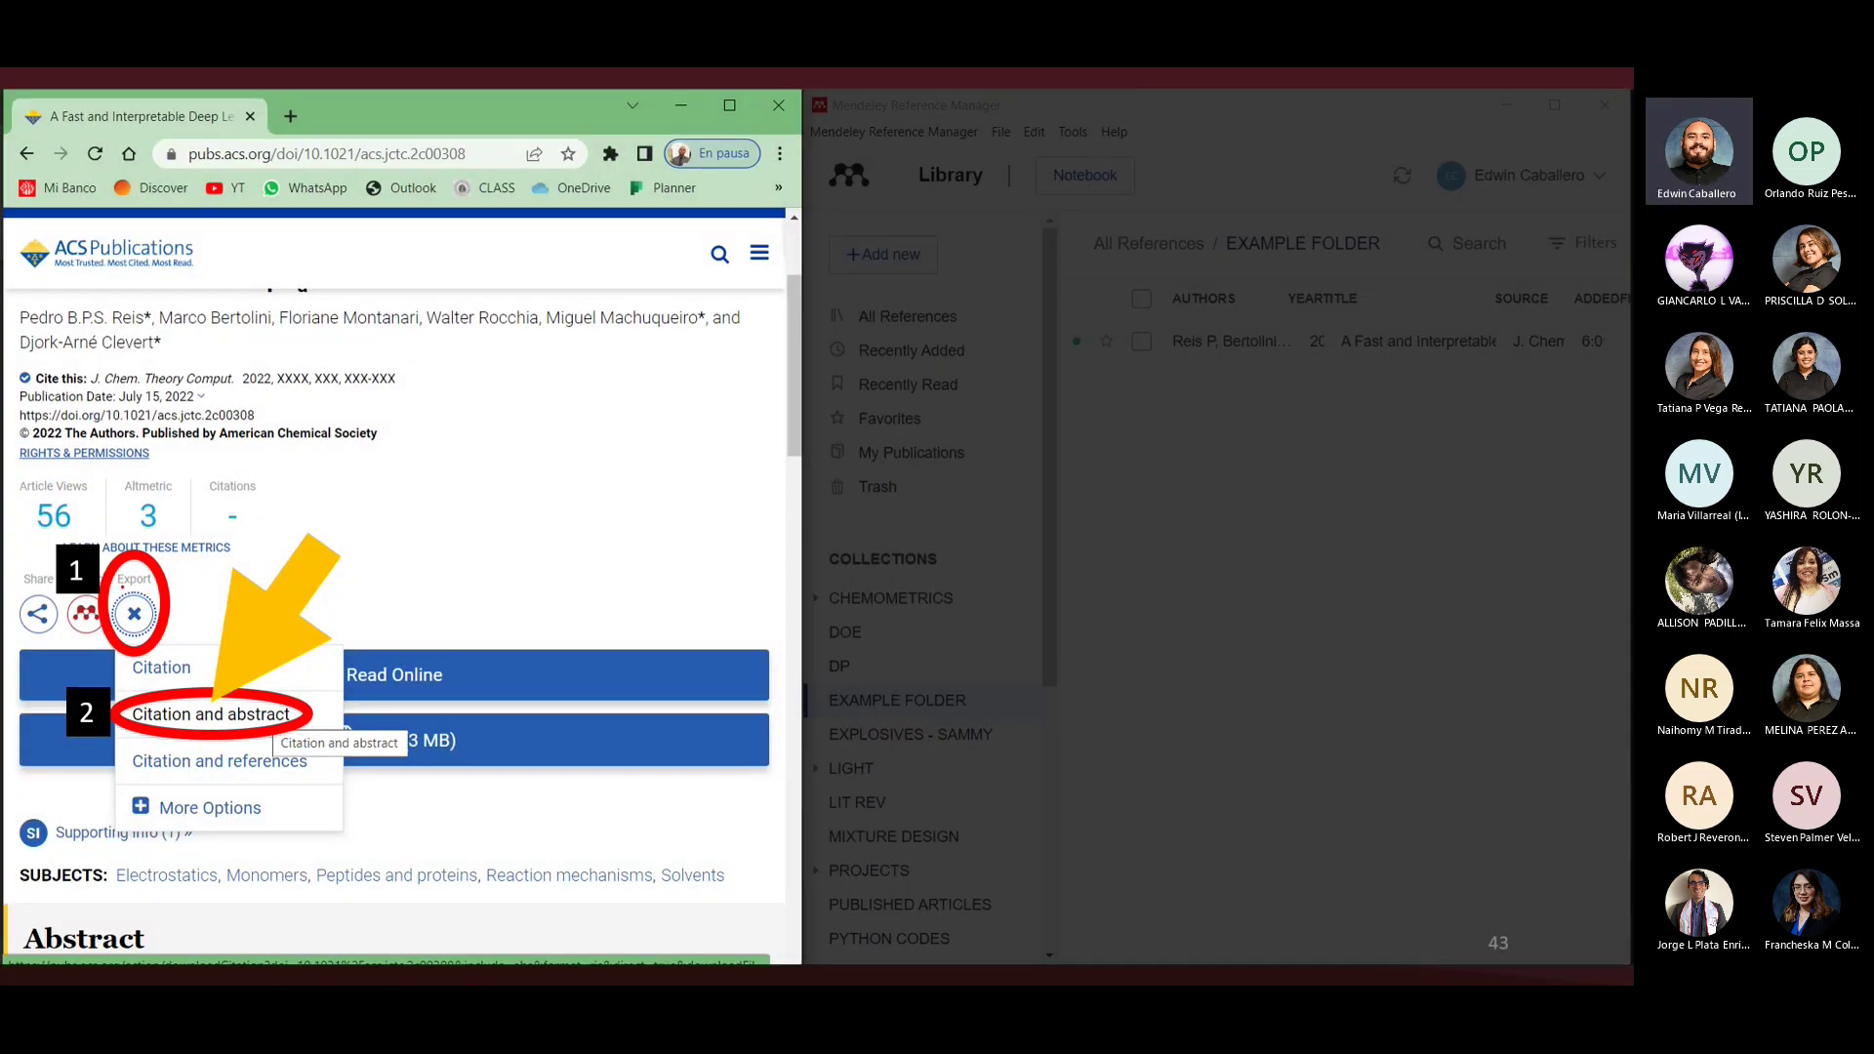
Draw a pen line under the Export label on the ACS export options slide.
drag(122, 586, 150, 588)
Underline 'Citation and references', then advance to slide 44 with the downloaded acs.jctc.2c00308.ris file.
drag(123, 776, 308, 782)
click(242, 727)
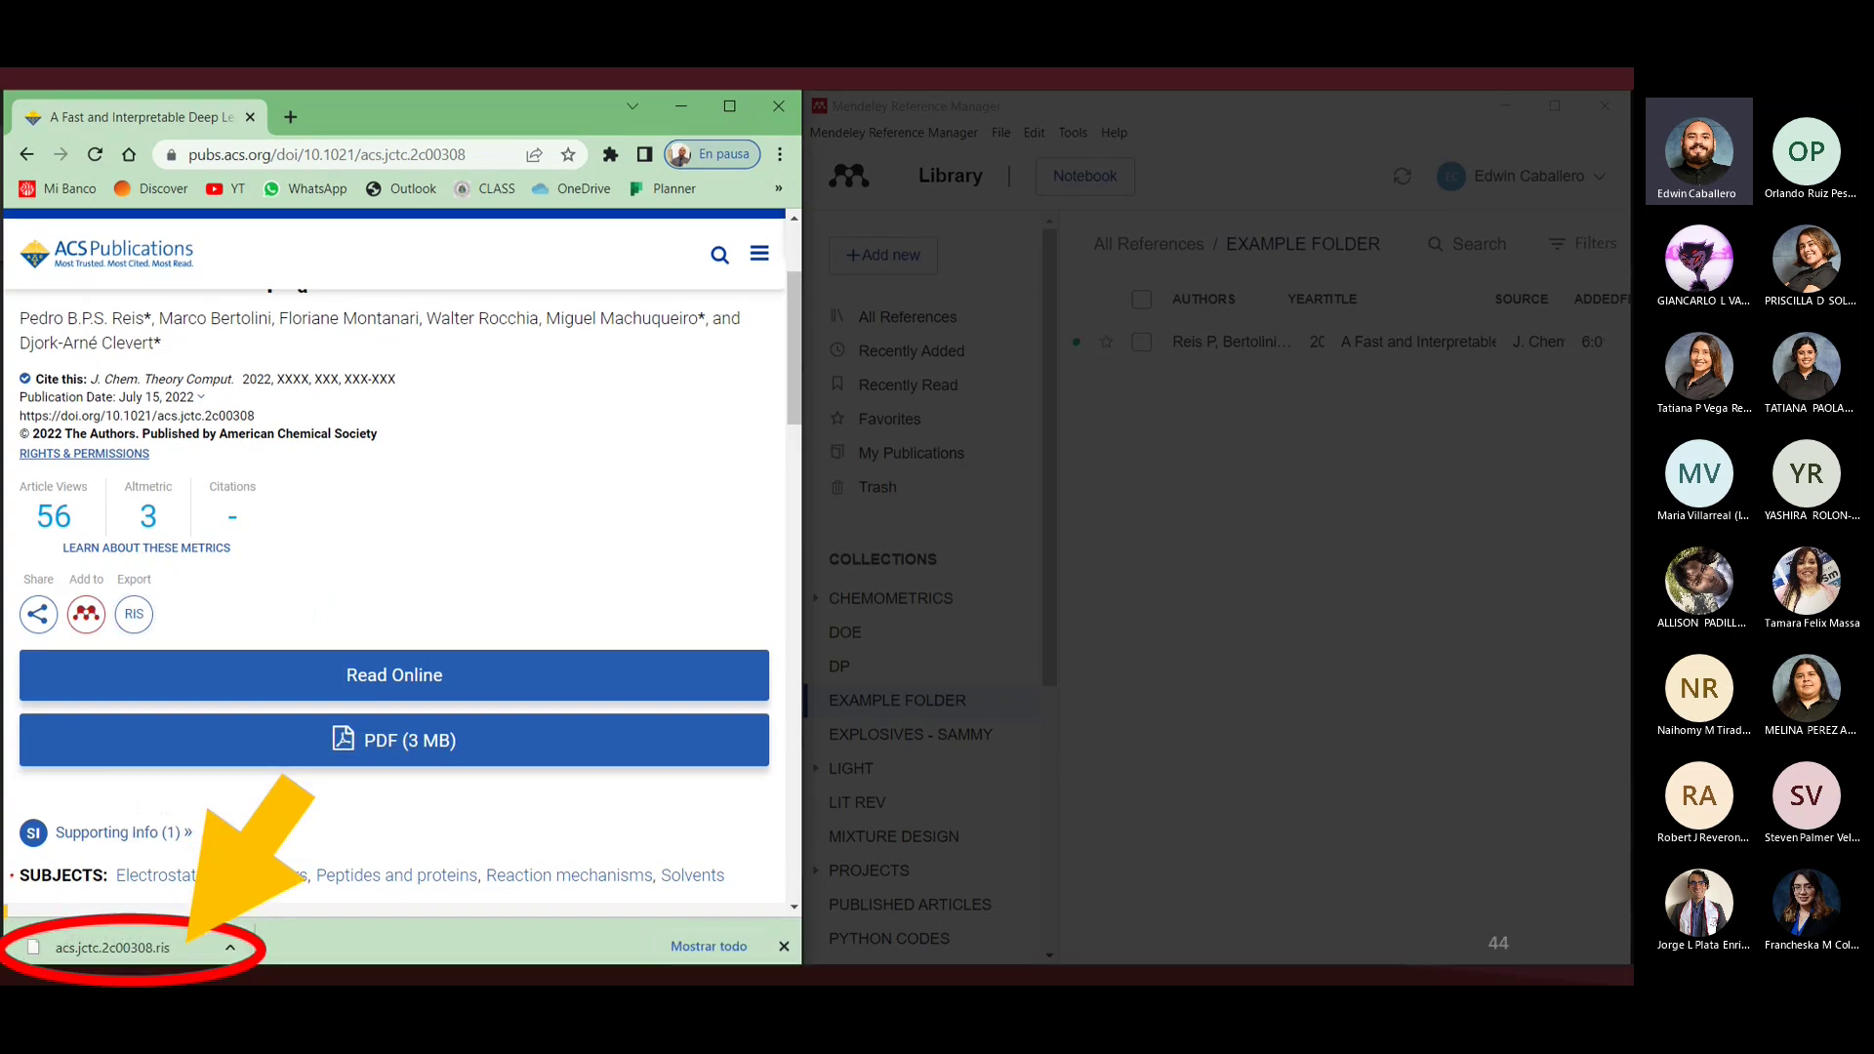
Handwrite a boxed .bib/.ris note with an arrow from .bib labelled LaTeX.
mouse_move(174, 935)
mouse_down()
mouse_move(12, 940)
mouse_move(172, 939)
mouse_up()
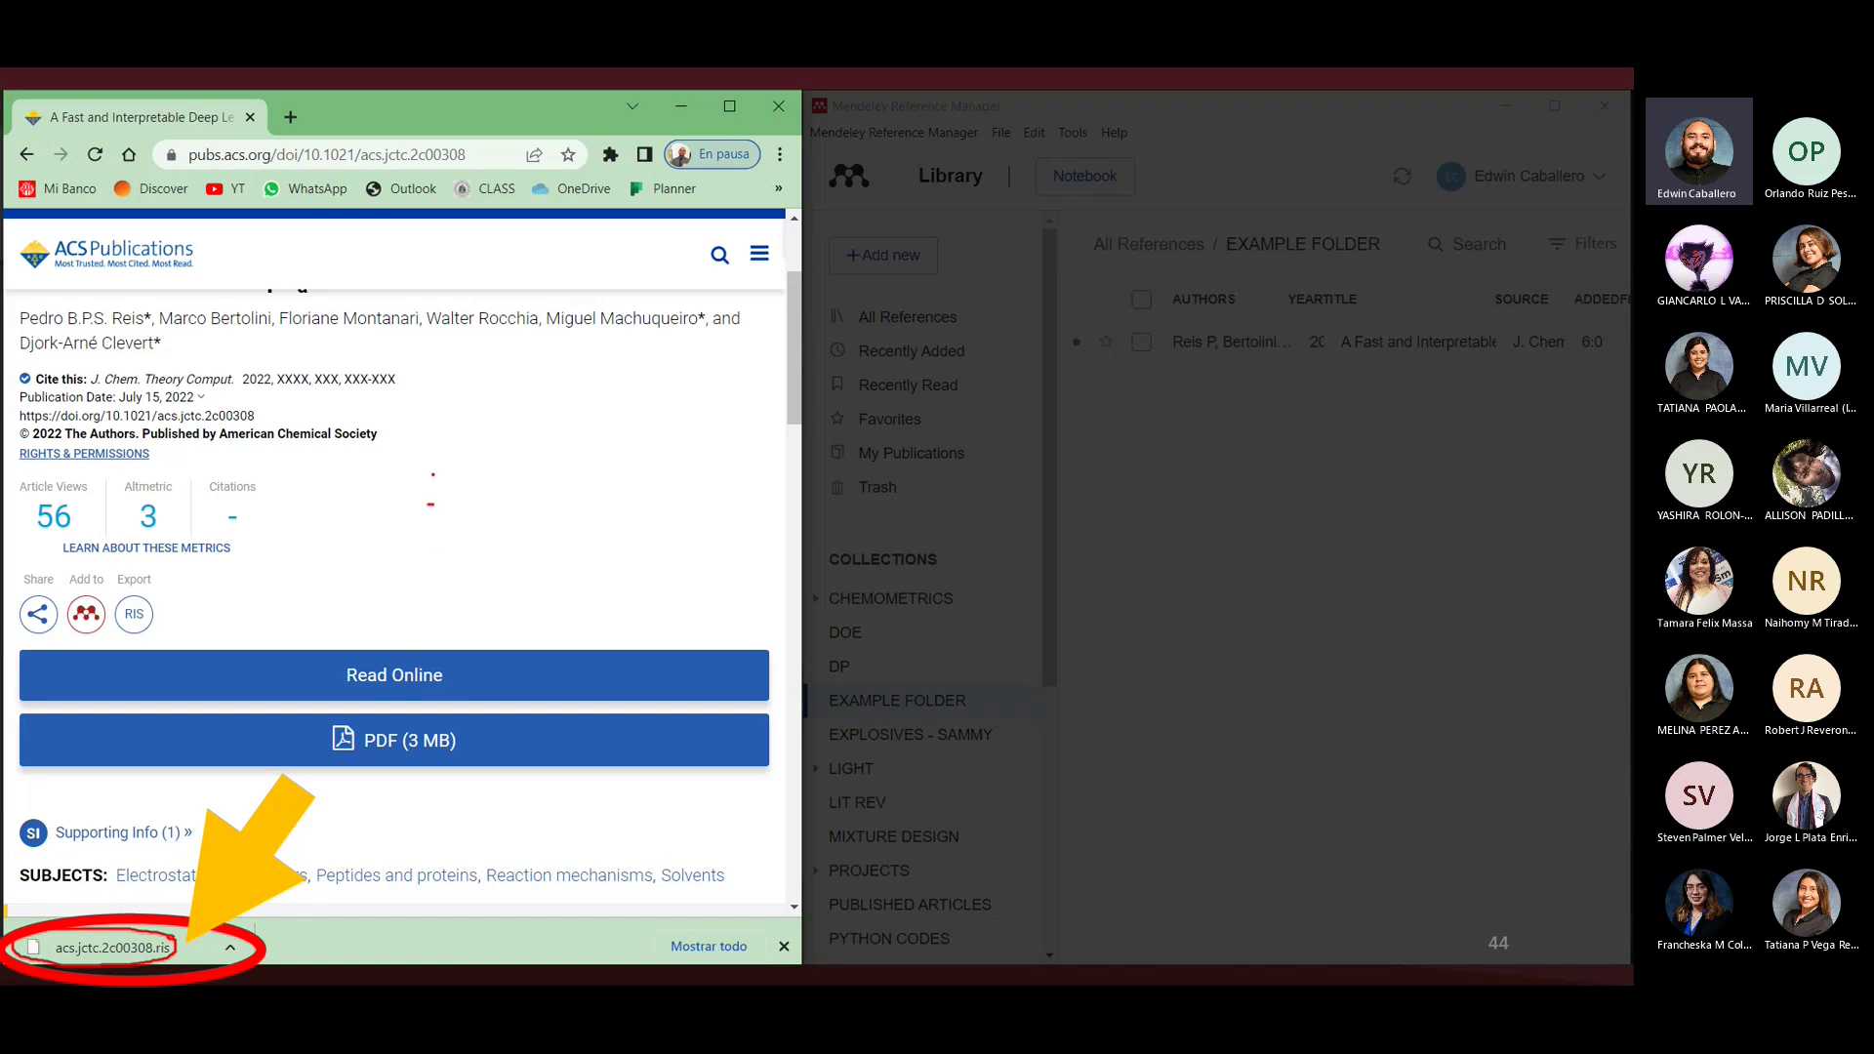
mouse_move(437, 475)
mouse_down()
mouse_move(438, 507)
mouse_move(493, 484)
mouse_move(480, 499)
mouse_up()
drag(455, 565, 466, 551)
drag(472, 549, 482, 562)
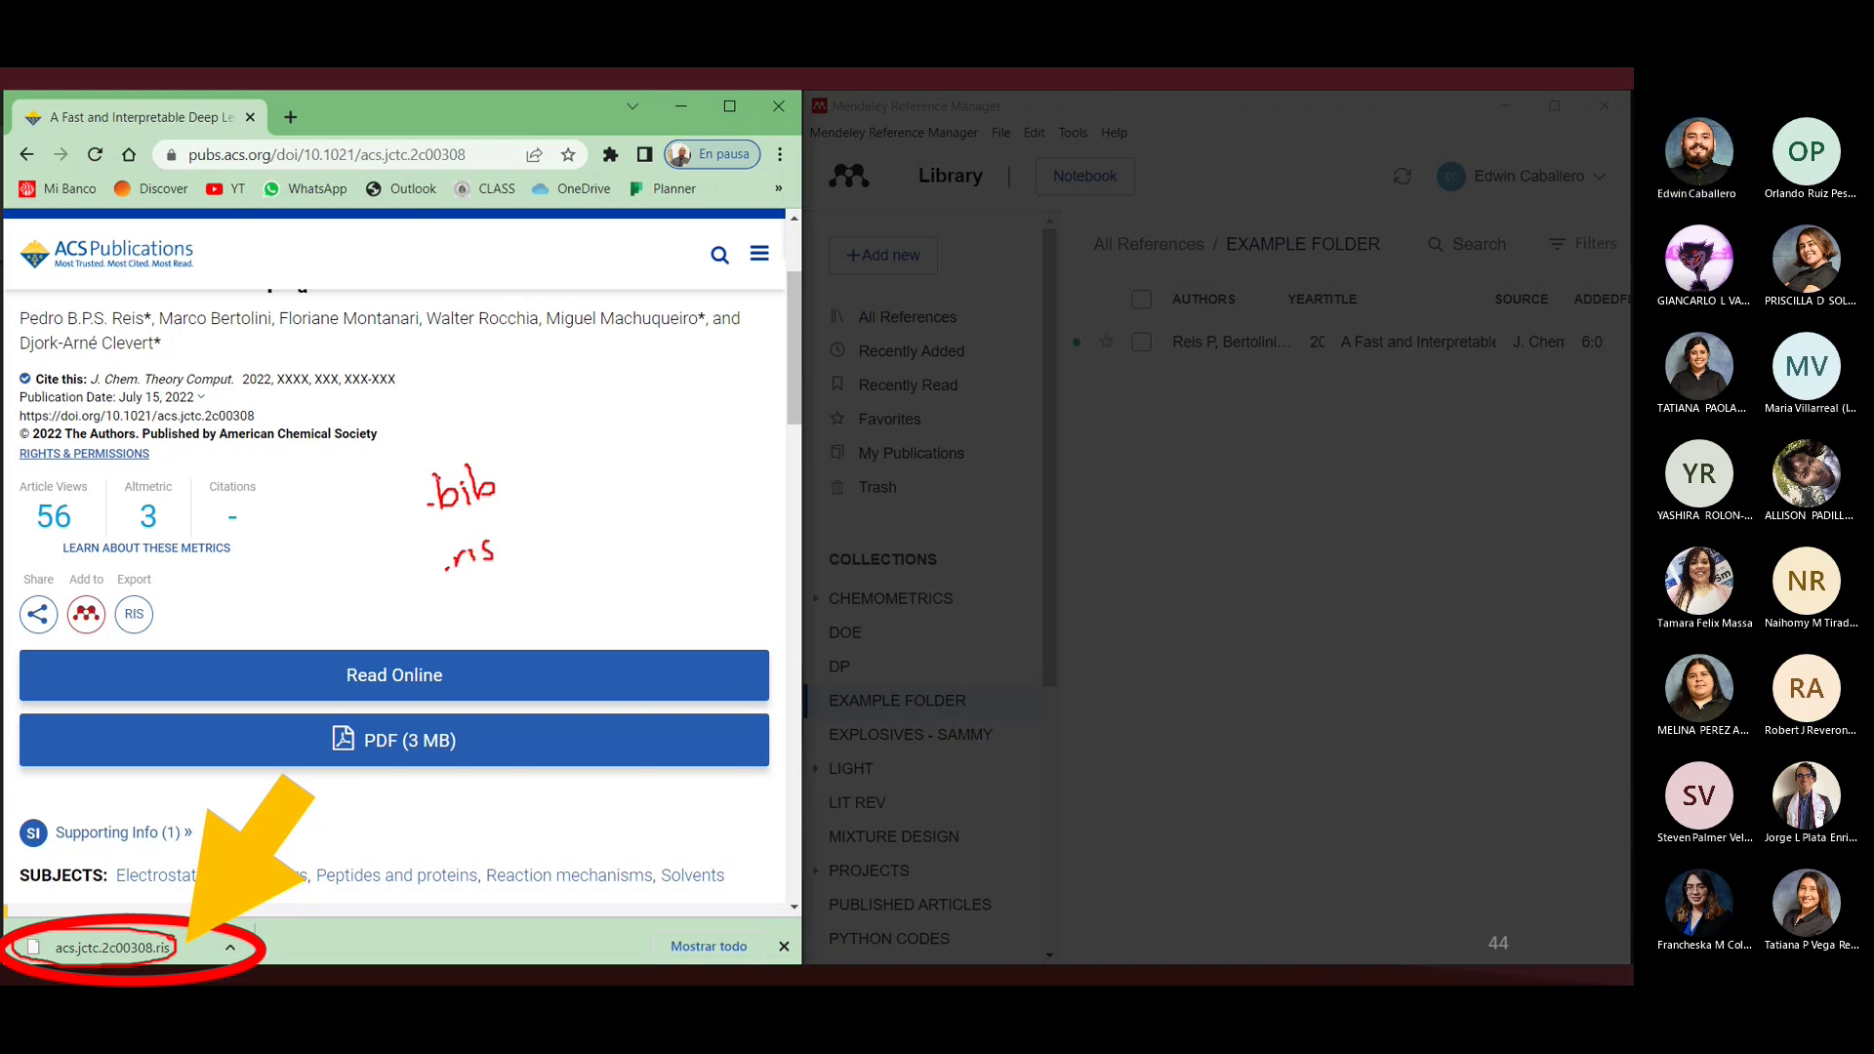
mouse_move(382, 467)
mouse_down()
mouse_move(486, 445)
mouse_move(542, 564)
mouse_move(411, 609)
mouse_move(380, 465)
mouse_up()
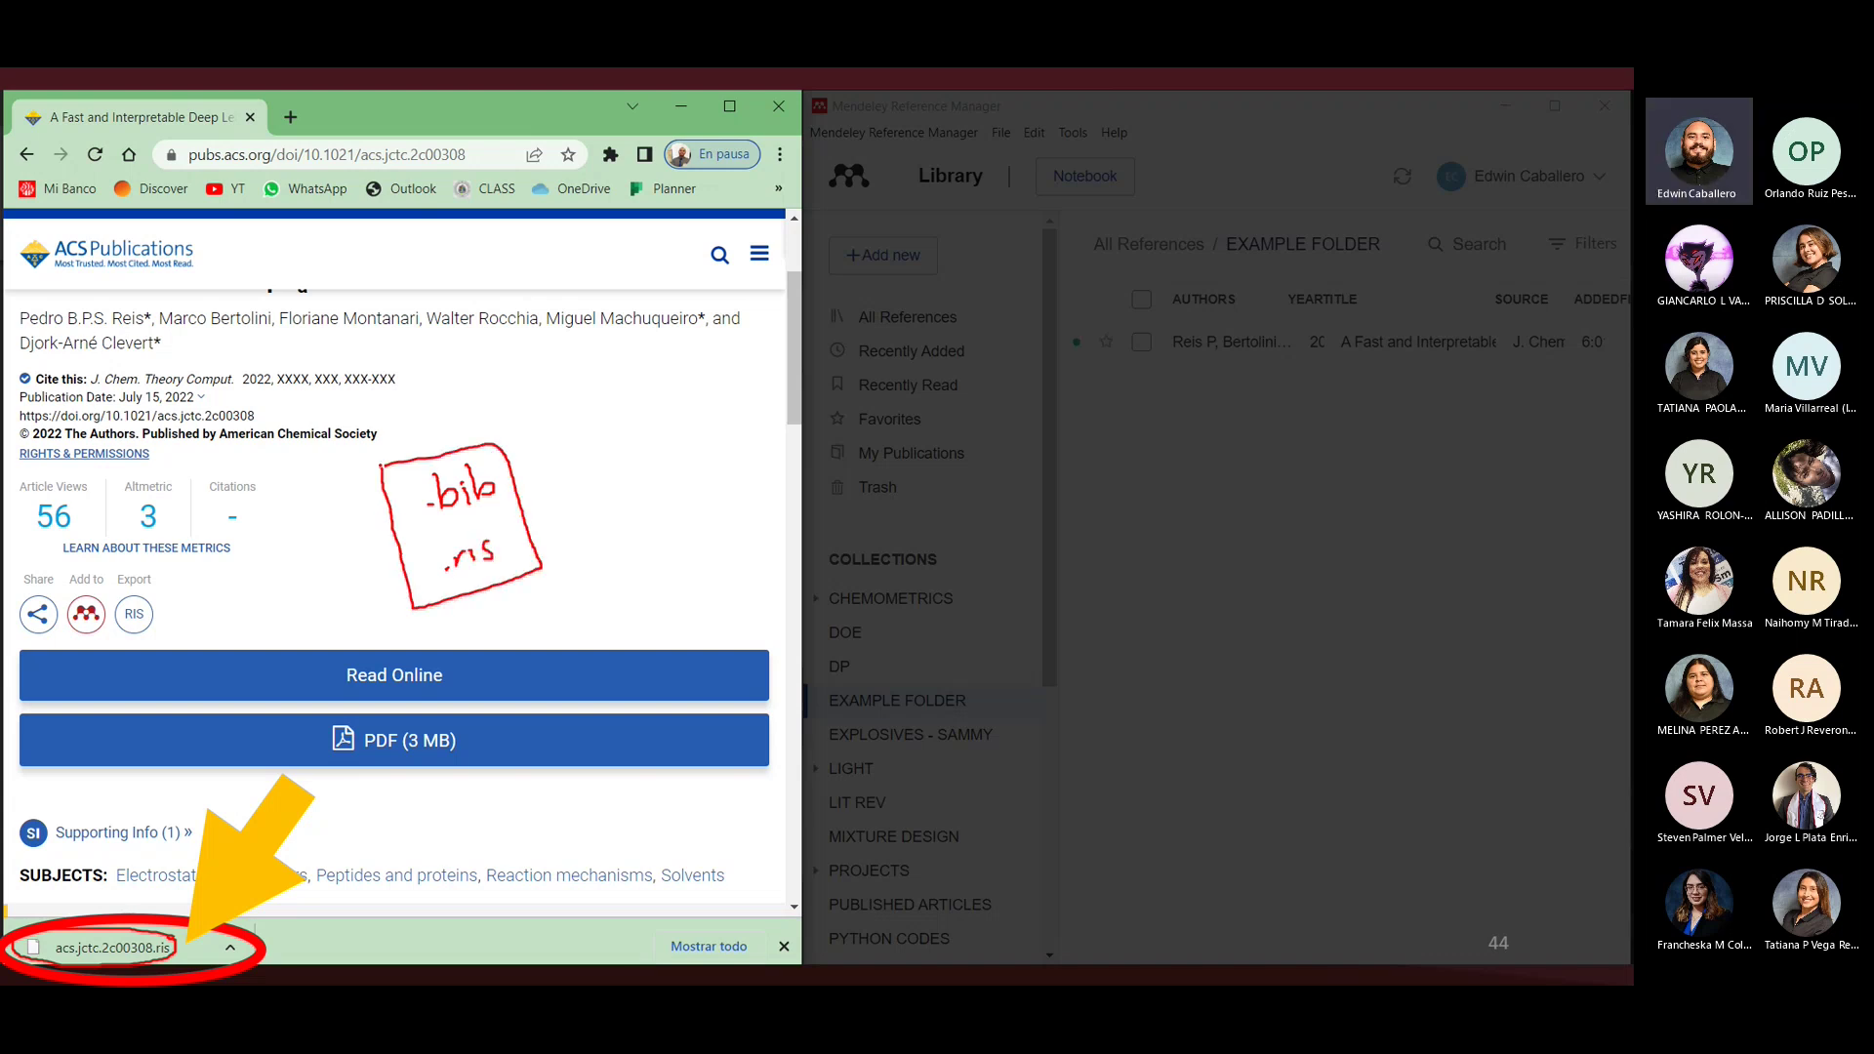
mouse_move(543, 393)
mouse_down()
mouse_move(489, 452)
mouse_move(506, 460)
mouse_up()
mouse_move(554, 377)
mouse_down()
mouse_move(593, 392)
mouse_move(624, 360)
mouse_up()
drag(624, 372, 681, 374)
drag(635, 393, 669, 348)
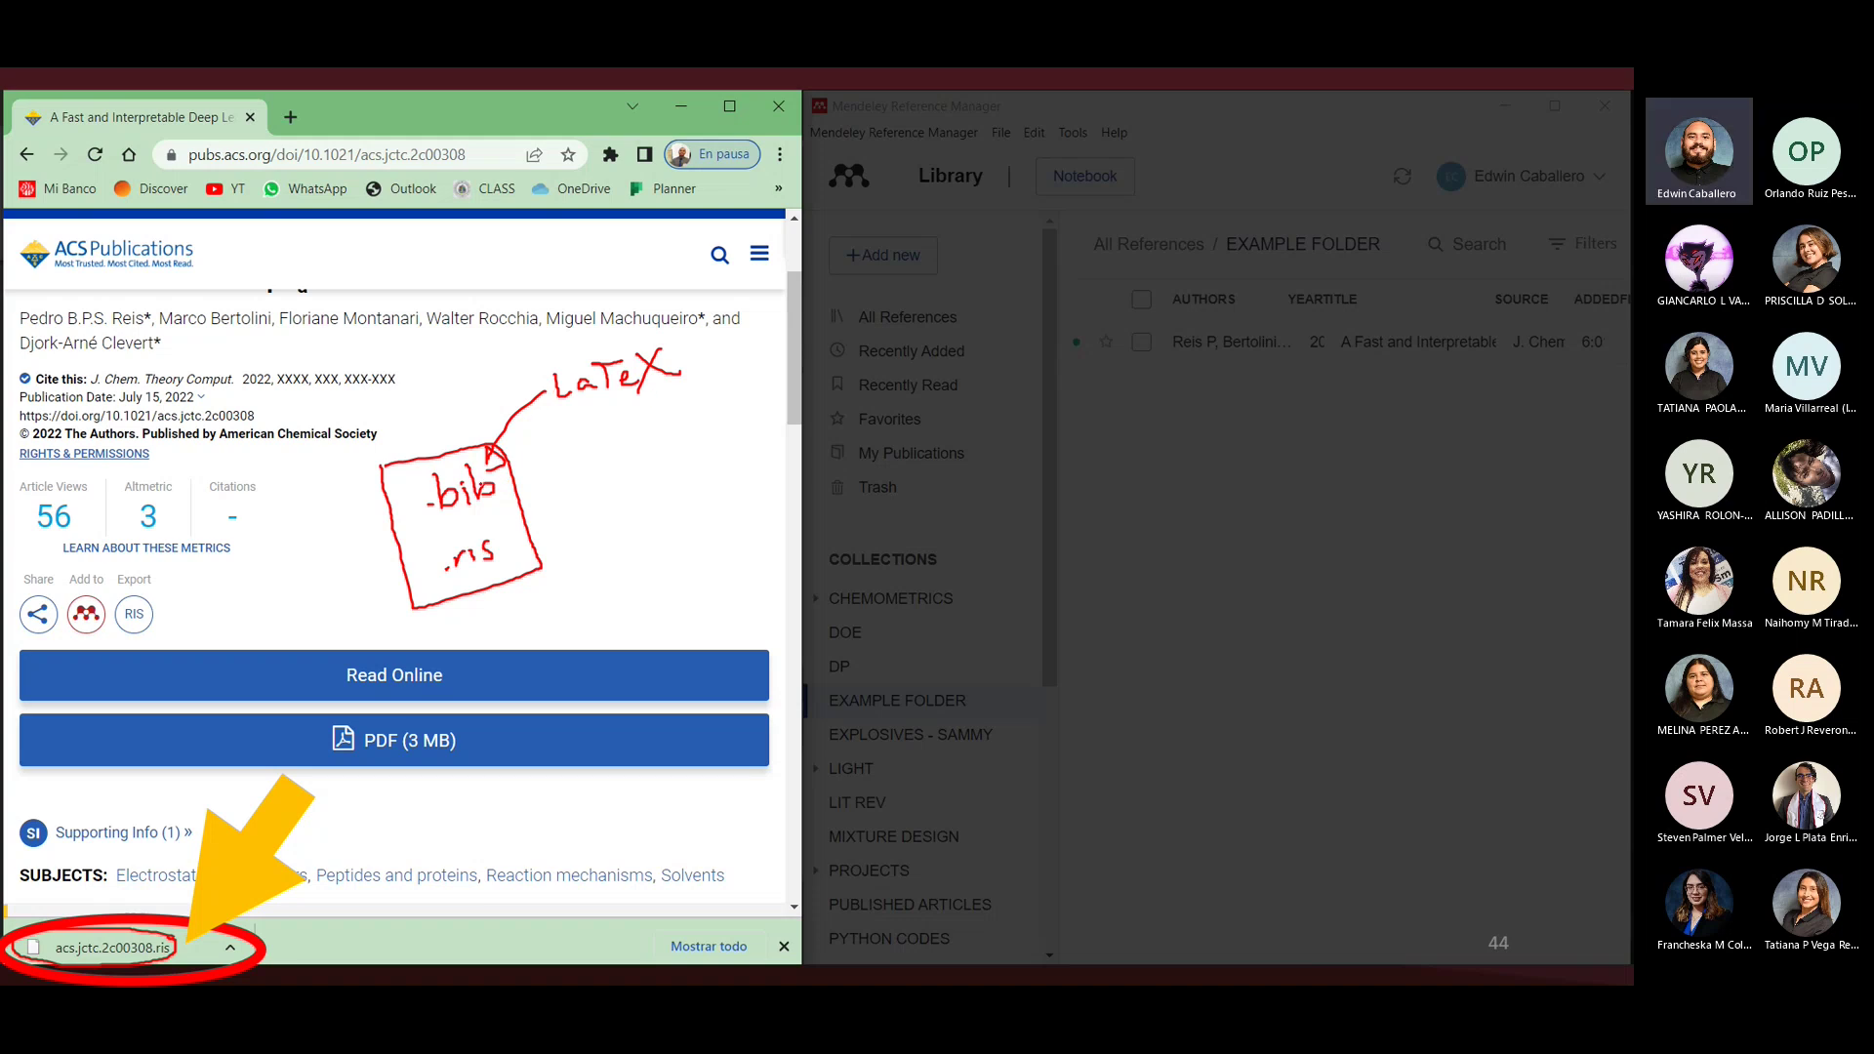
Label .ris 'Bibliometric analysis', circle it, and advance to slide 46's file-open dialog.
mouse_move(593, 505)
mouse_down()
mouse_move(512, 540)
mouse_move(528, 544)
mouse_up()
mouse_move(606, 472)
mouse_down()
mouse_move(606, 507)
mouse_move(609, 489)
mouse_move(609, 508)
mouse_move(633, 503)
mouse_move(749, 418)
mouse_up()
click(633, 474)
drag(756, 430, 762, 425)
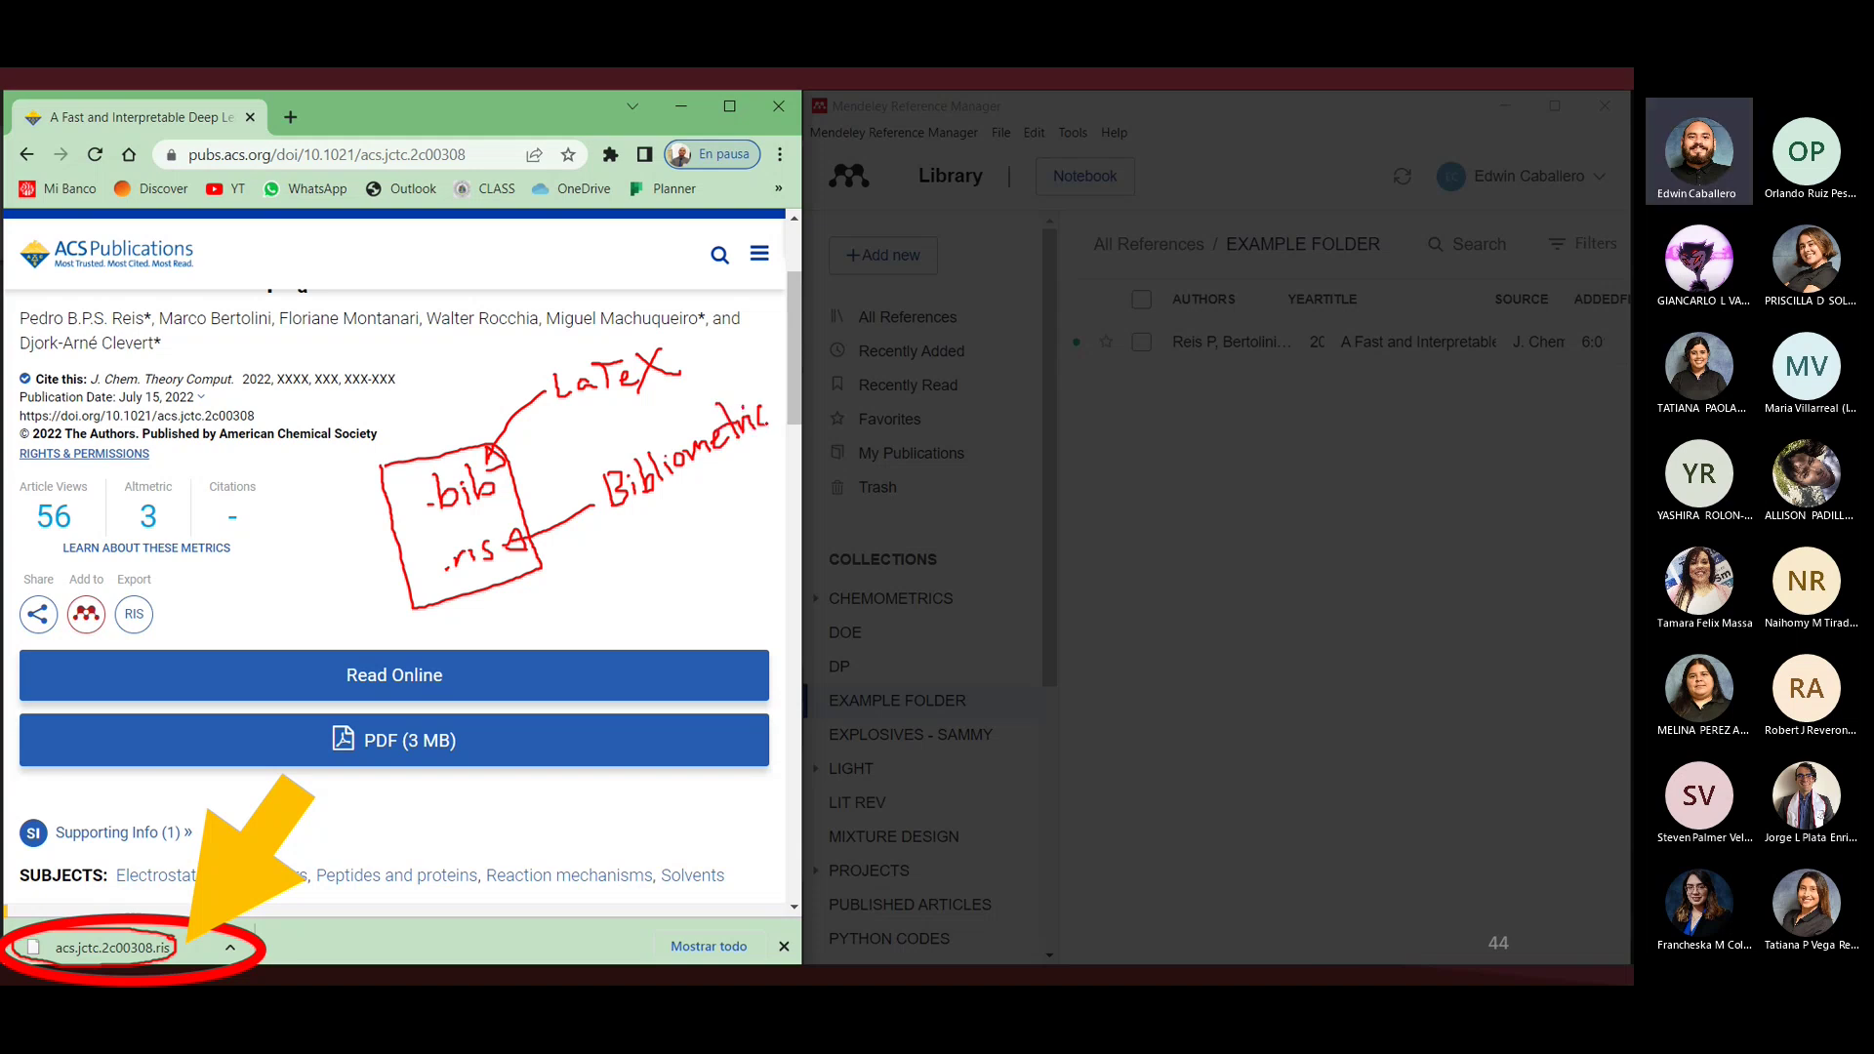
mouse_move(671, 504)
mouse_down()
mouse_move(719, 468)
mouse_move(732, 496)
mouse_move(742, 458)
mouse_move(751, 472)
mouse_up()
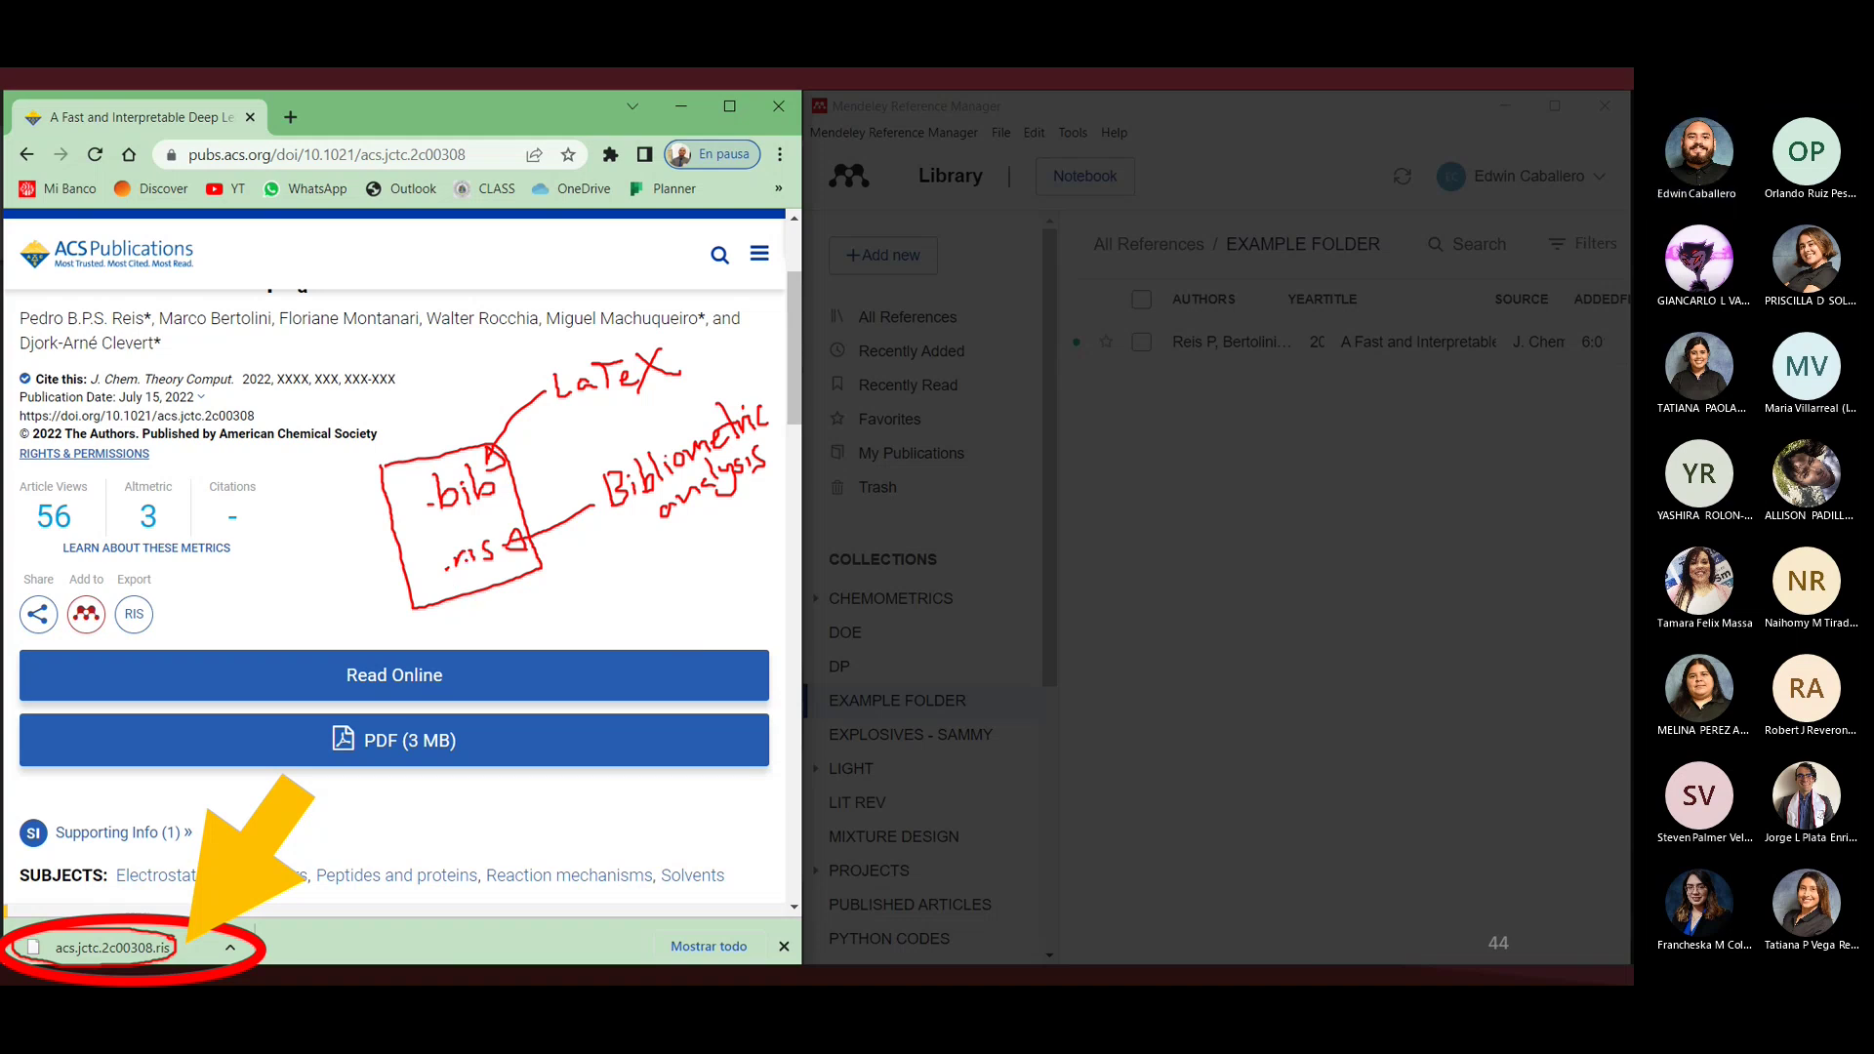
mouse_move(481, 528)
mouse_down()
mouse_move(438, 553)
mouse_move(501, 535)
mouse_move(468, 528)
mouse_up()
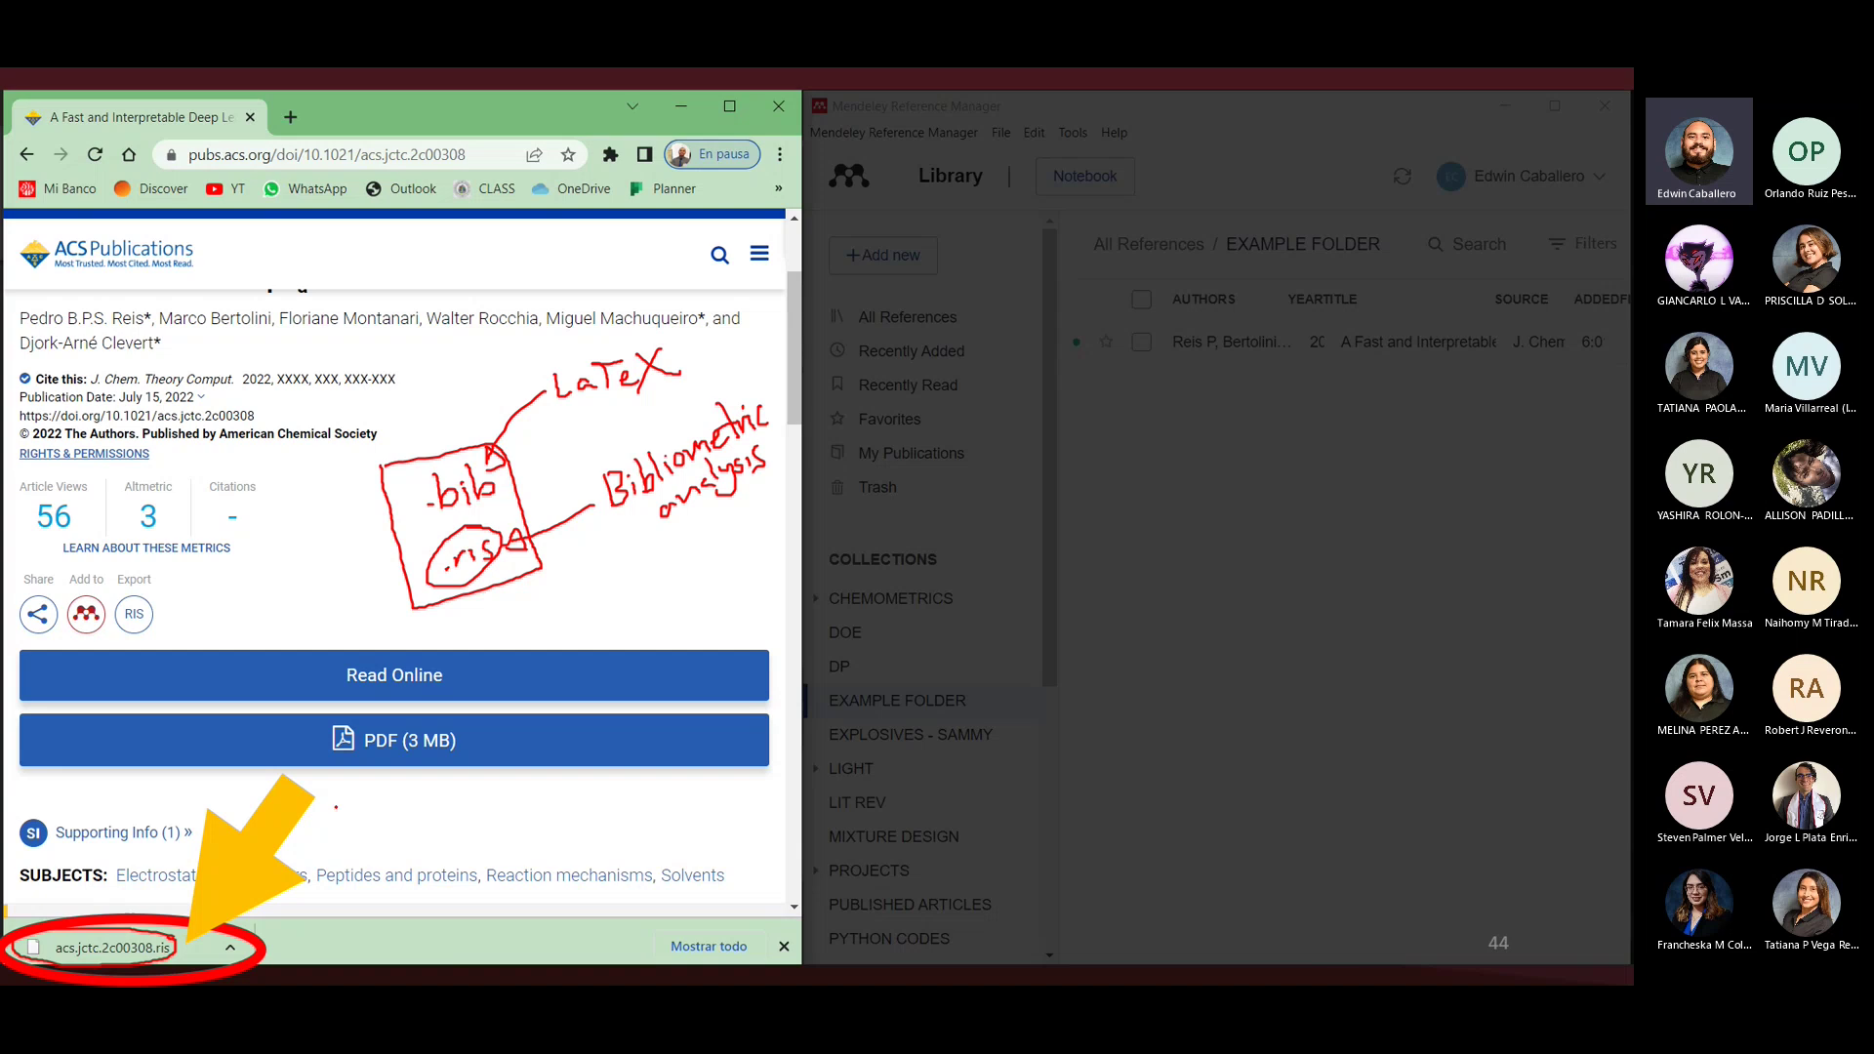
key(Right)
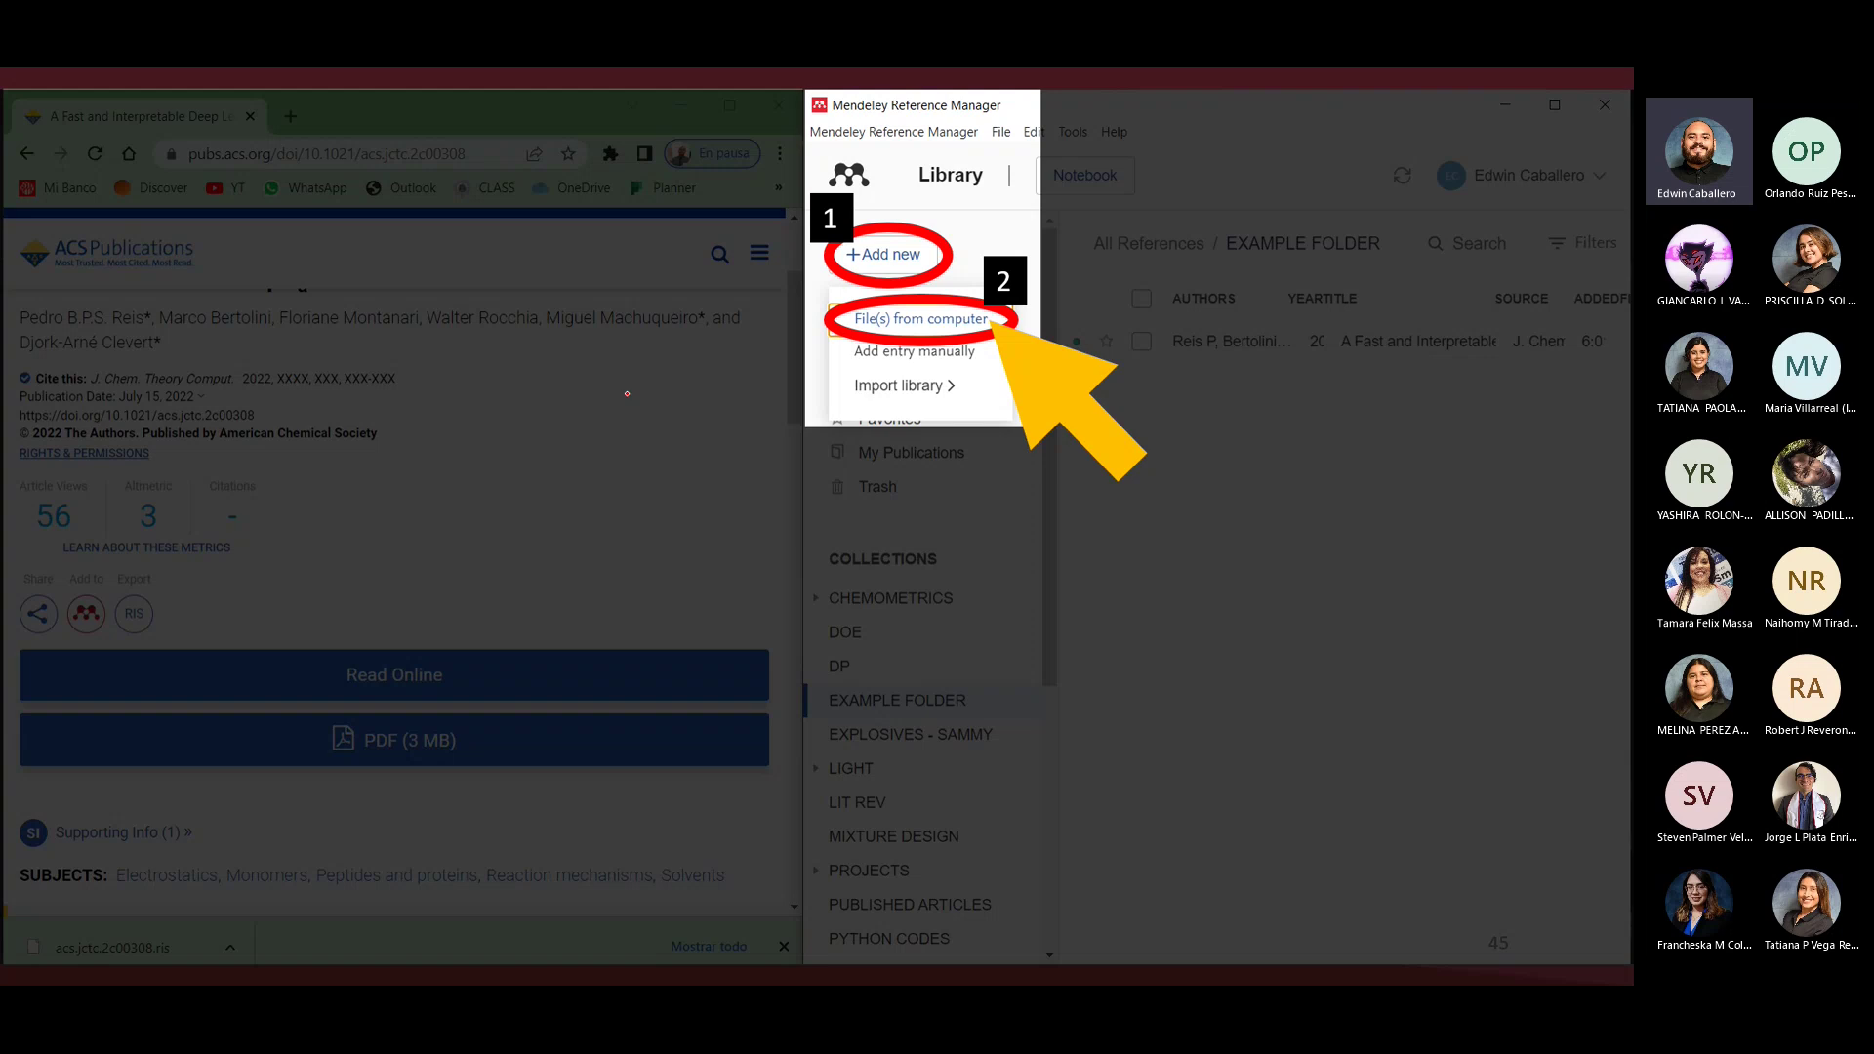
key(Right)
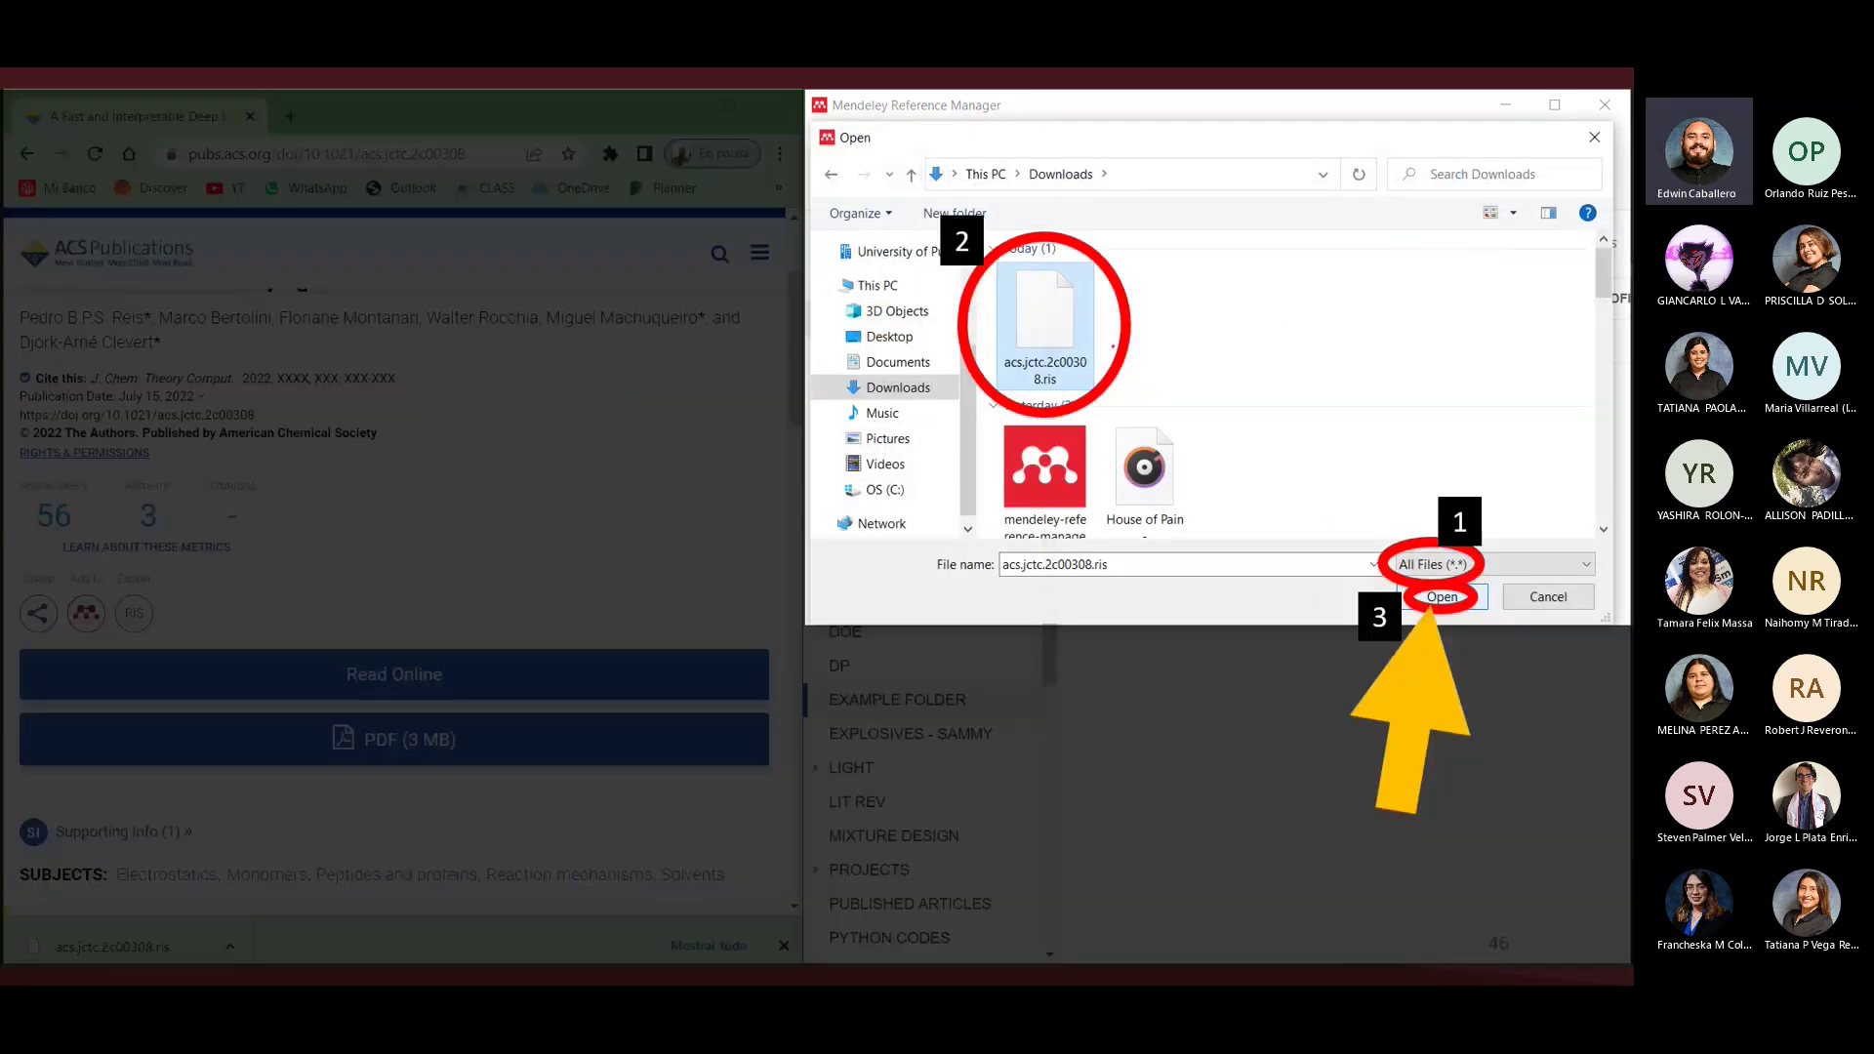
Circle the .ris file and trace All Files (*.*), adding check marks and an arrow to the file.
mouse_move(1098, 285)
mouse_down()
mouse_move(1045, 262)
mouse_move(1009, 387)
mouse_move(1098, 314)
mouse_move(1030, 261)
mouse_move(988, 332)
mouse_move(1095, 283)
mouse_move(1052, 254)
mouse_move(1098, 292)
mouse_up()
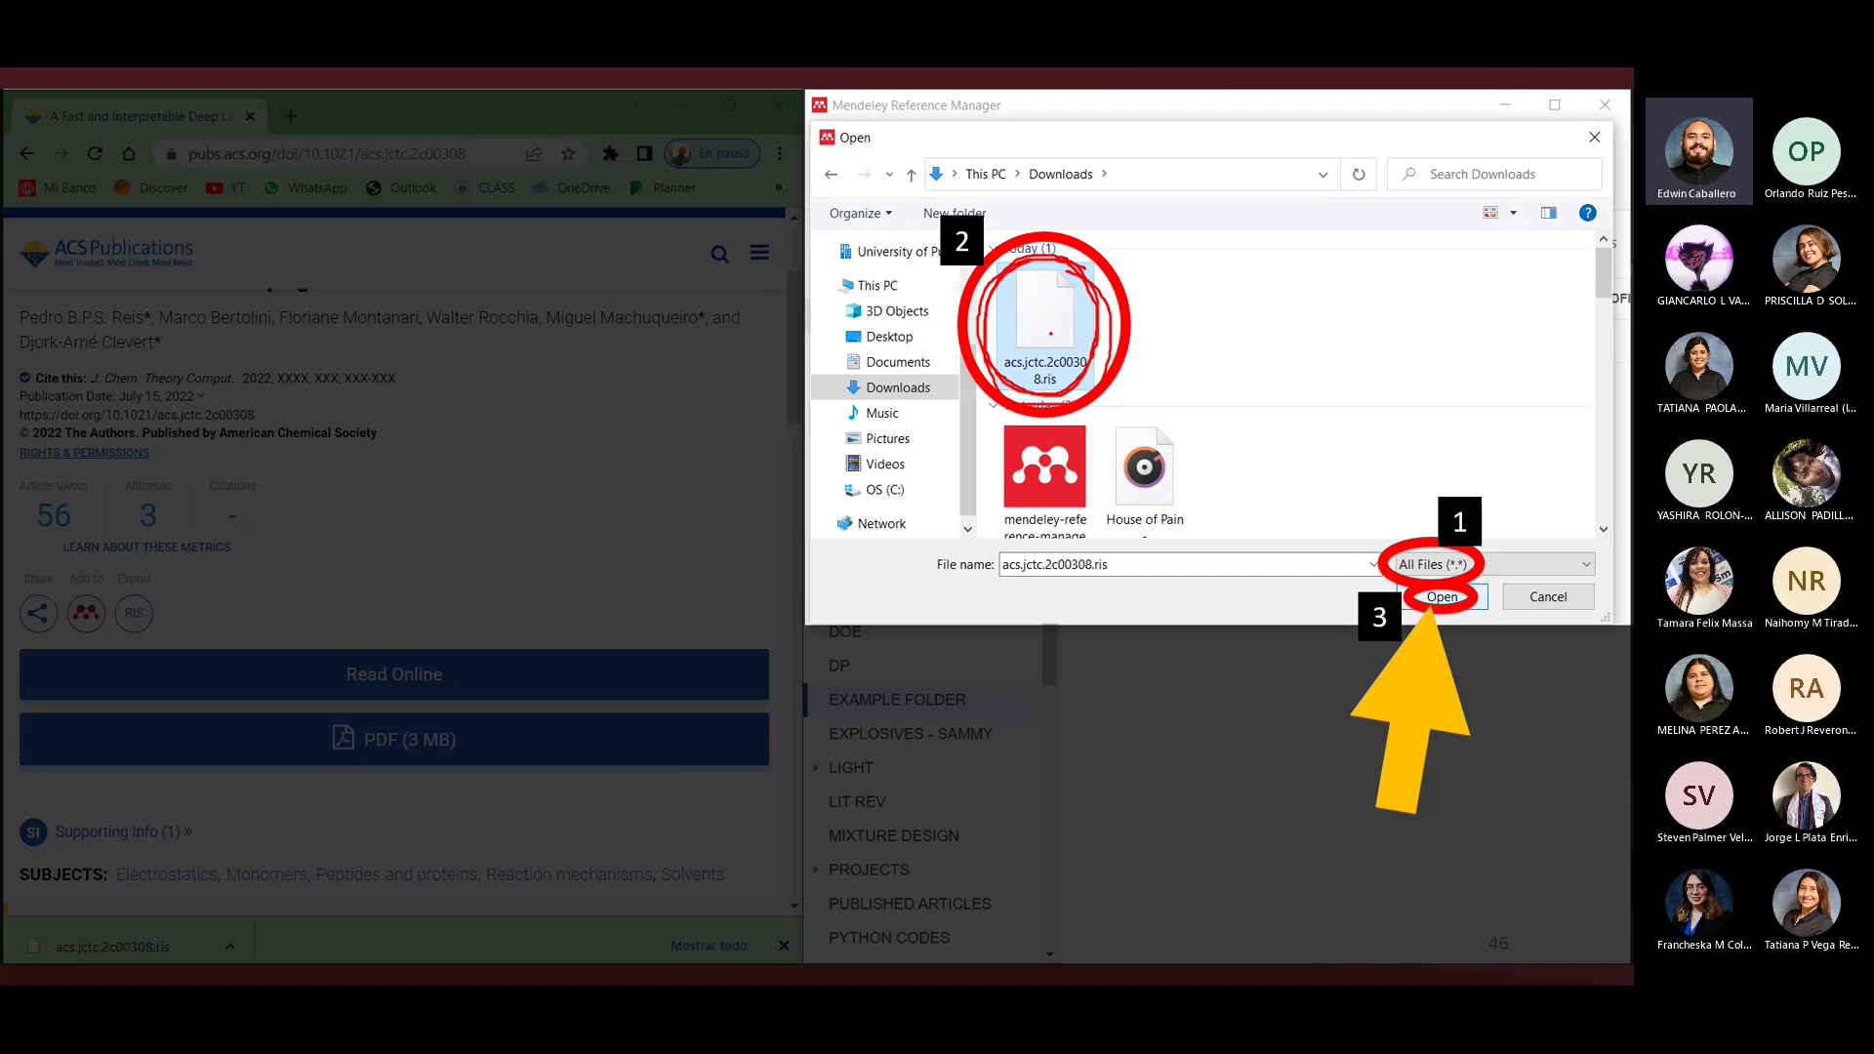
mouse_move(1476, 550)
mouse_down()
mouse_move(1389, 556)
mouse_move(1502, 564)
mouse_move(1456, 545)
mouse_move(1356, 570)
mouse_move(1456, 540)
mouse_move(1368, 572)
mouse_move(1502, 566)
mouse_move(1464, 545)
mouse_move(1366, 566)
mouse_move(1503, 574)
mouse_up()
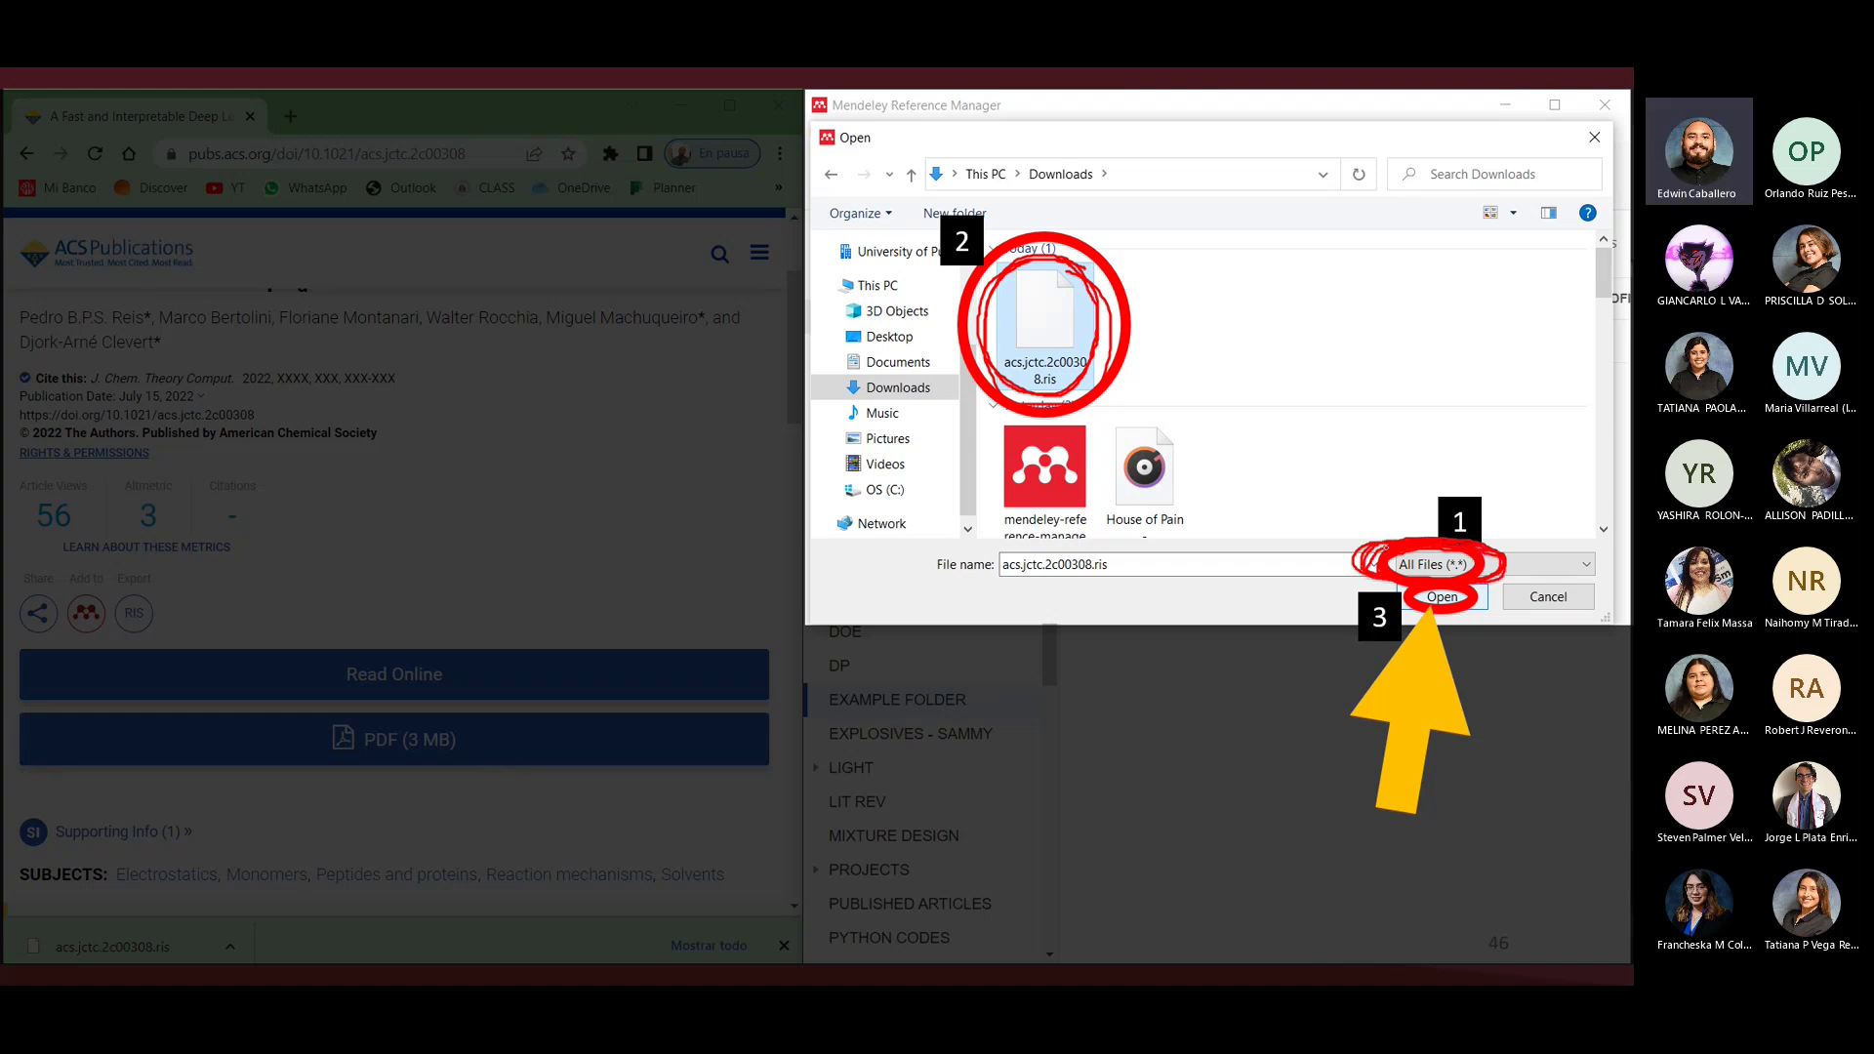
drag(1528, 508, 1530, 527)
drag(1549, 500, 1561, 558)
mouse_move(1576, 499)
mouse_down()
mouse_move(1565, 537)
mouse_move(1590, 523)
mouse_up()
mouse_move(1185, 336)
mouse_down()
mouse_move(1075, 328)
mouse_move(1102, 349)
mouse_up()
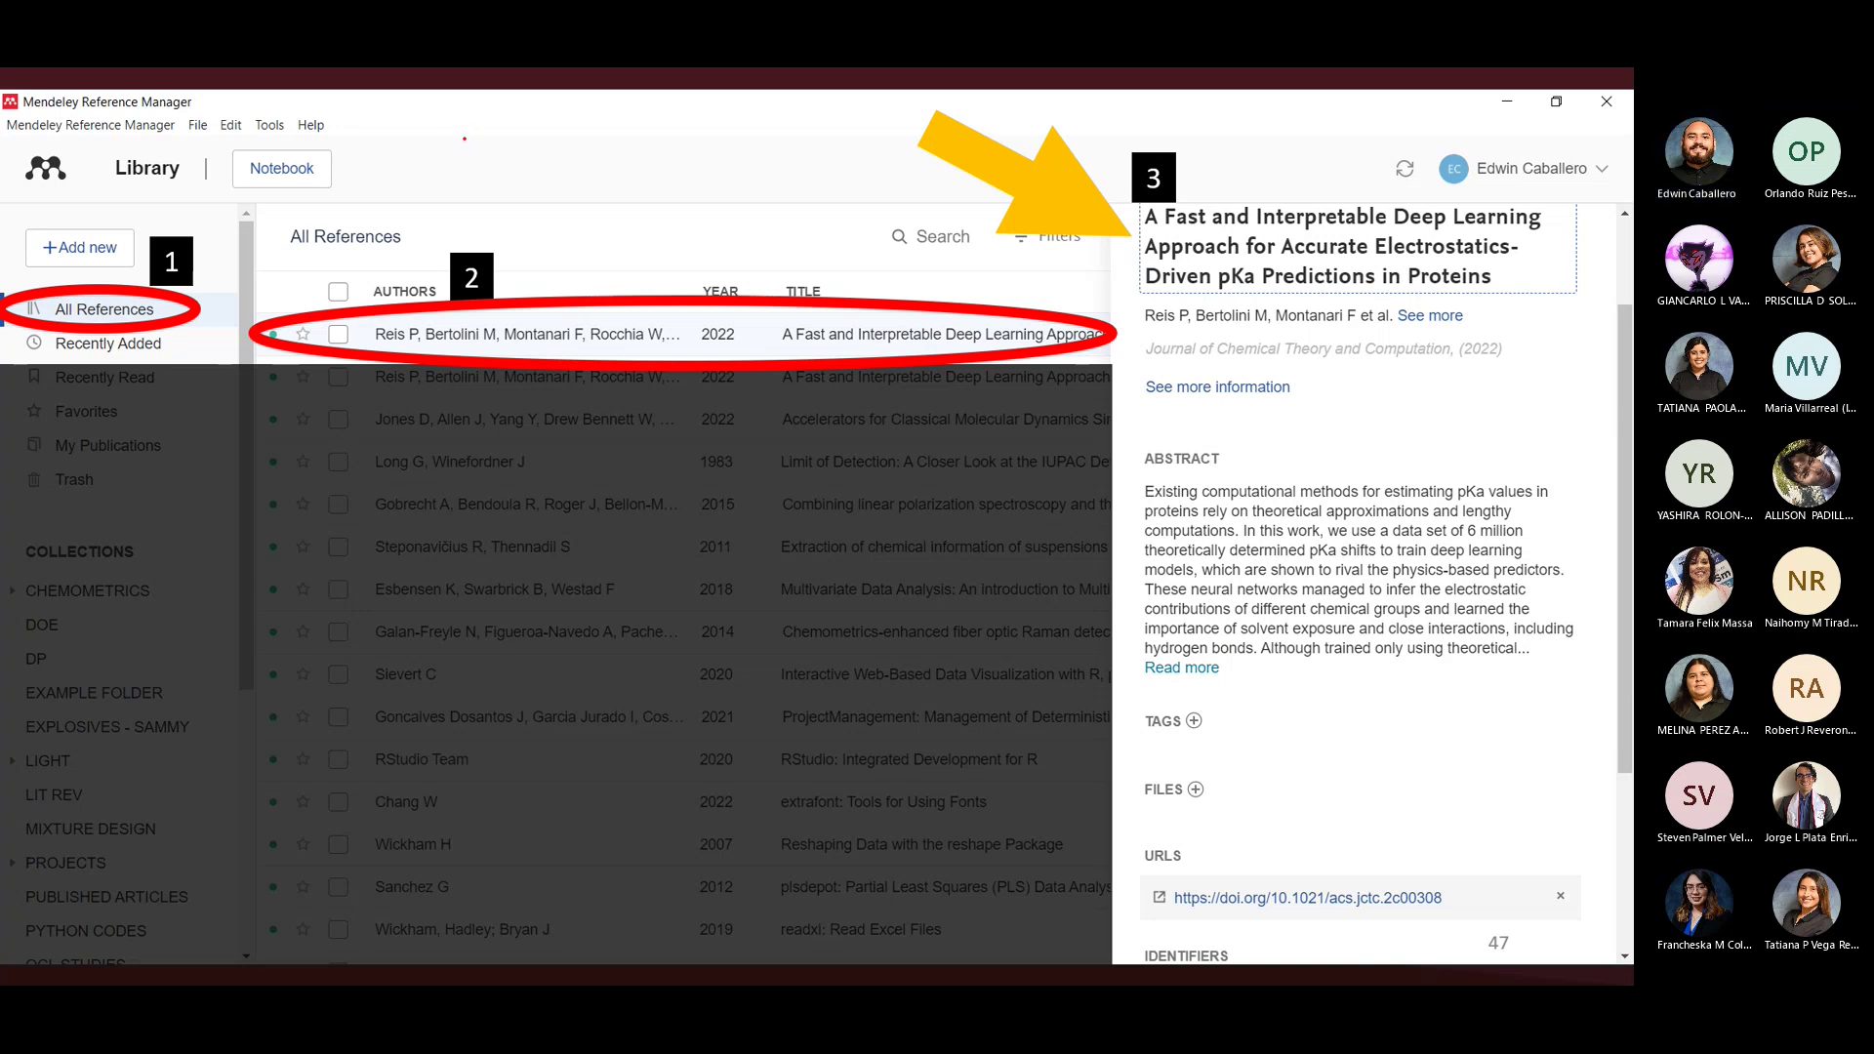
Handwrite a sample author name and a surname-first full-name example above the Library list.
drag(412, 126, 489, 119)
drag(489, 110, 490, 128)
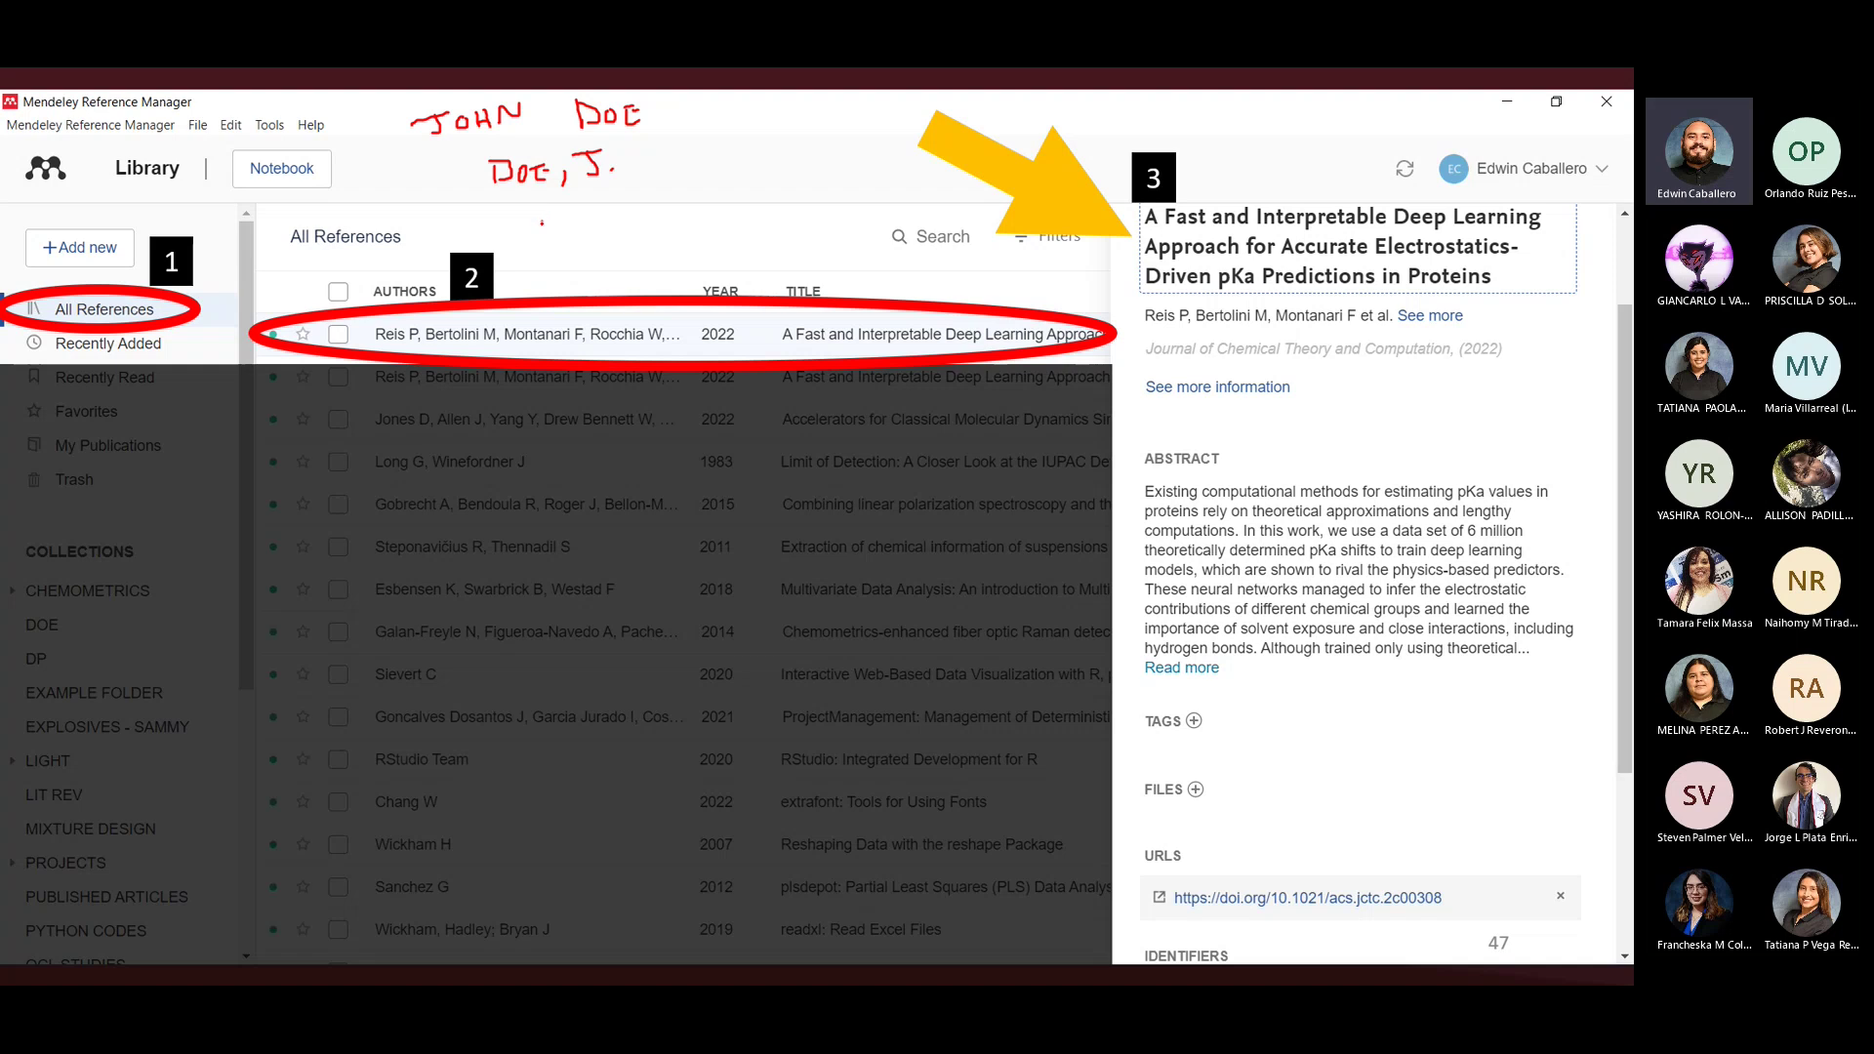
mouse_move(542, 224)
mouse_down()
mouse_move(543, 247)
mouse_move(581, 222)
mouse_move(601, 233)
mouse_up()
drag(615, 227, 629, 206)
drag(639, 194, 681, 202)
mouse_move(690, 177)
mouse_down()
mouse_move(688, 199)
mouse_move(719, 177)
mouse_up()
Add a hyphenated-surname example, then advance to slide 49 with BibTeX (*.bib) export circled.
mouse_move(591, 256)
mouse_down()
mouse_move(593, 283)
mouse_move(745, 219)
mouse_move(756, 240)
mouse_up()
drag(740, 232, 805, 195)
mouse_move(792, 205)
mouse_down()
mouse_move(790, 229)
mouse_move(835, 225)
mouse_move(862, 195)
mouse_up()
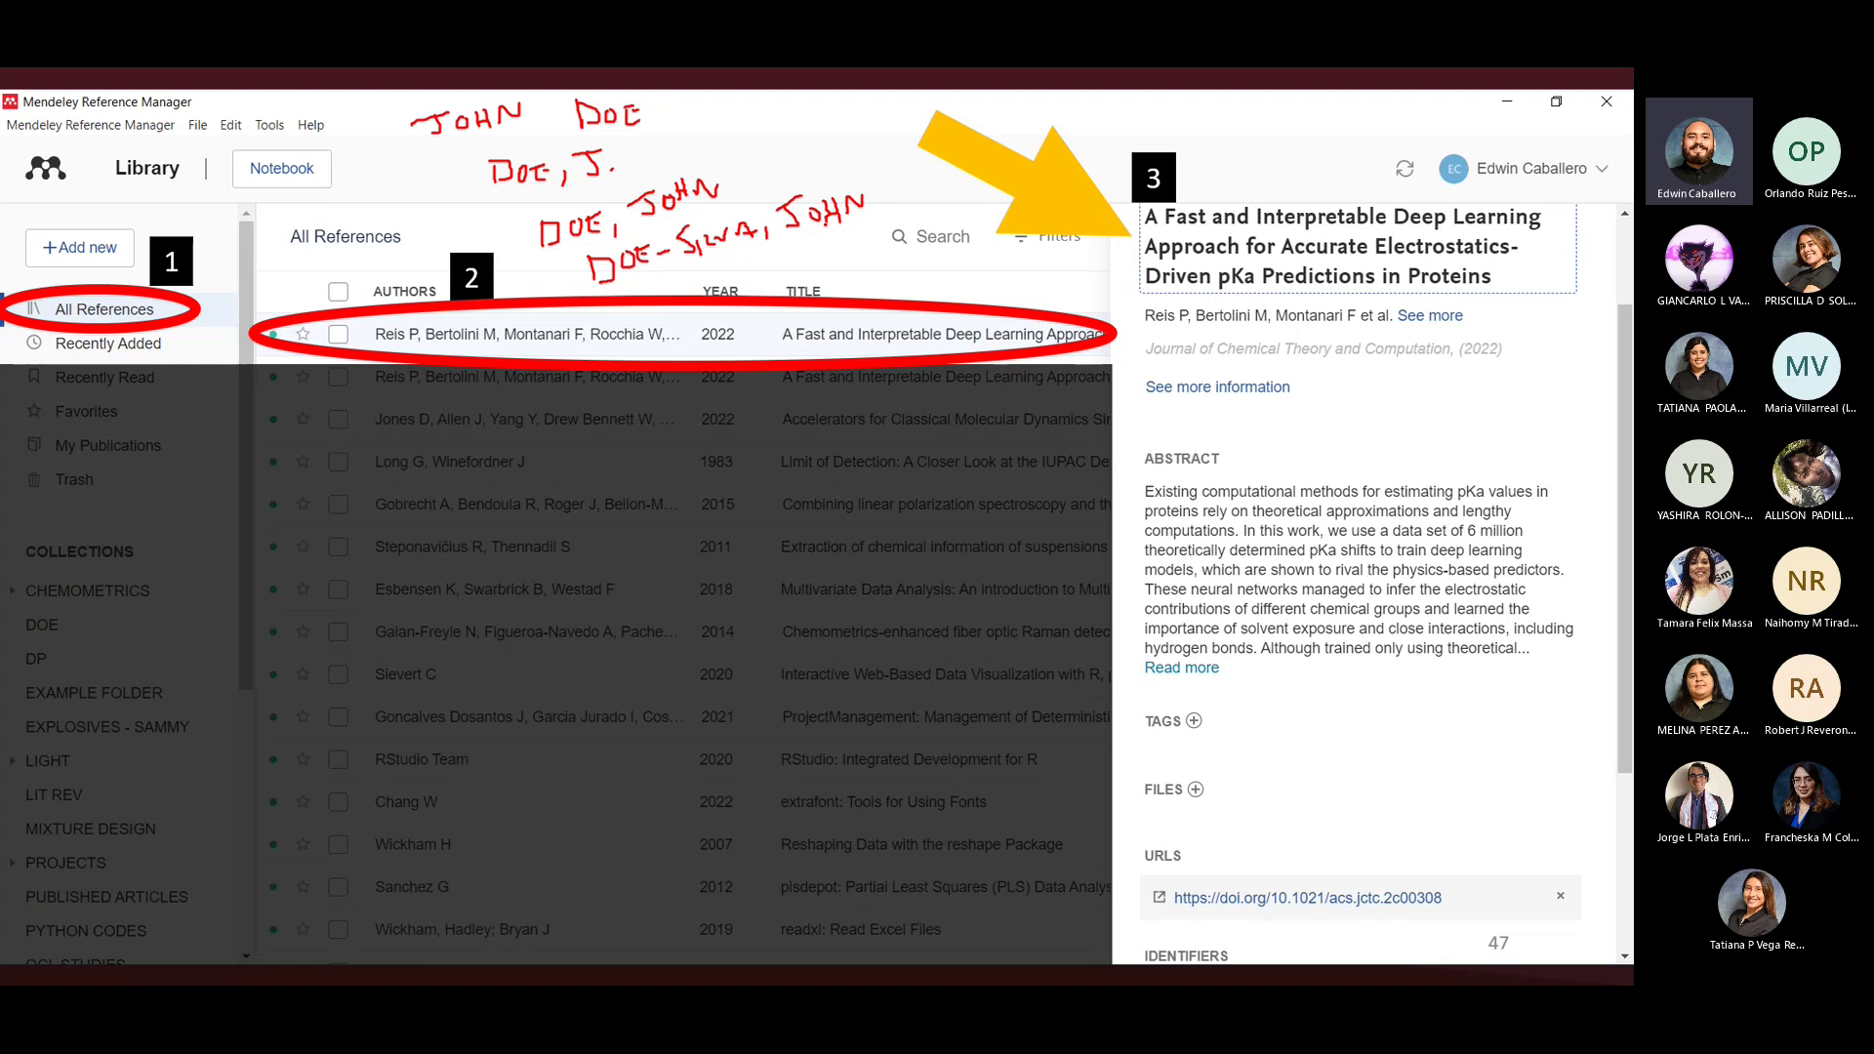
key(Right)
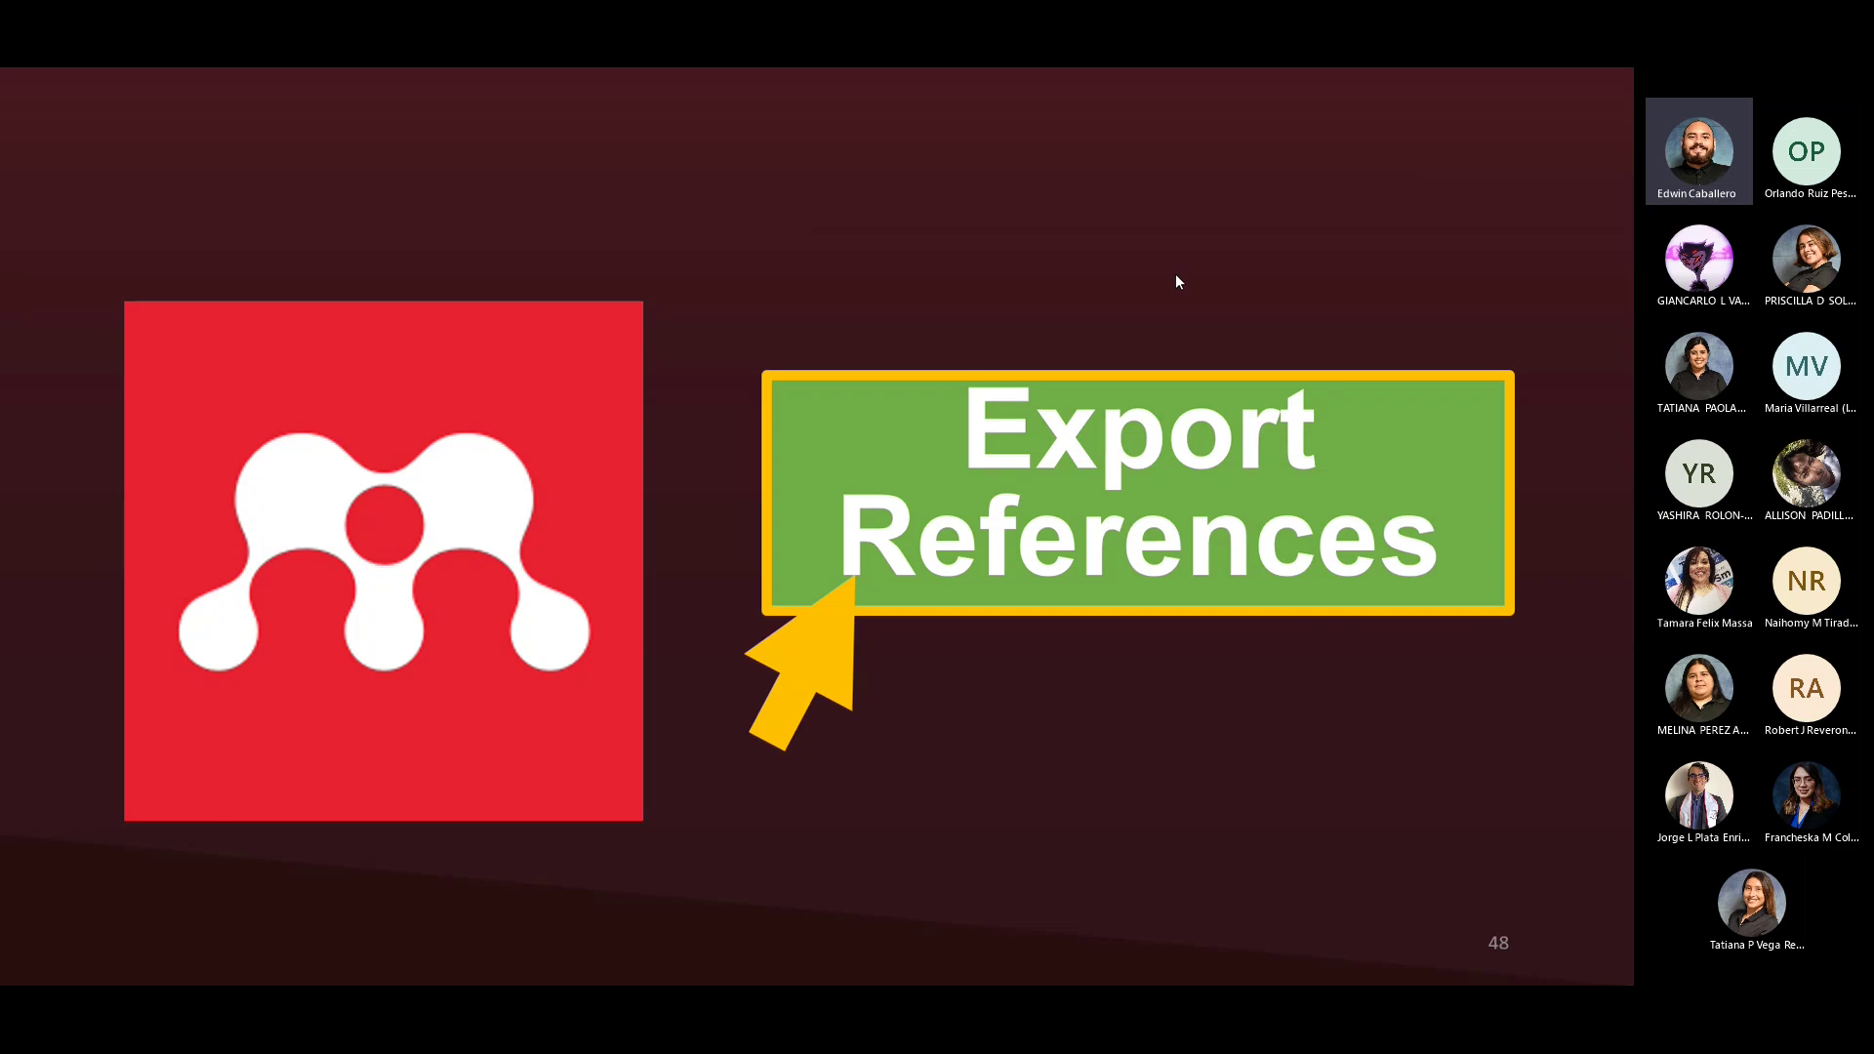
key(Right)
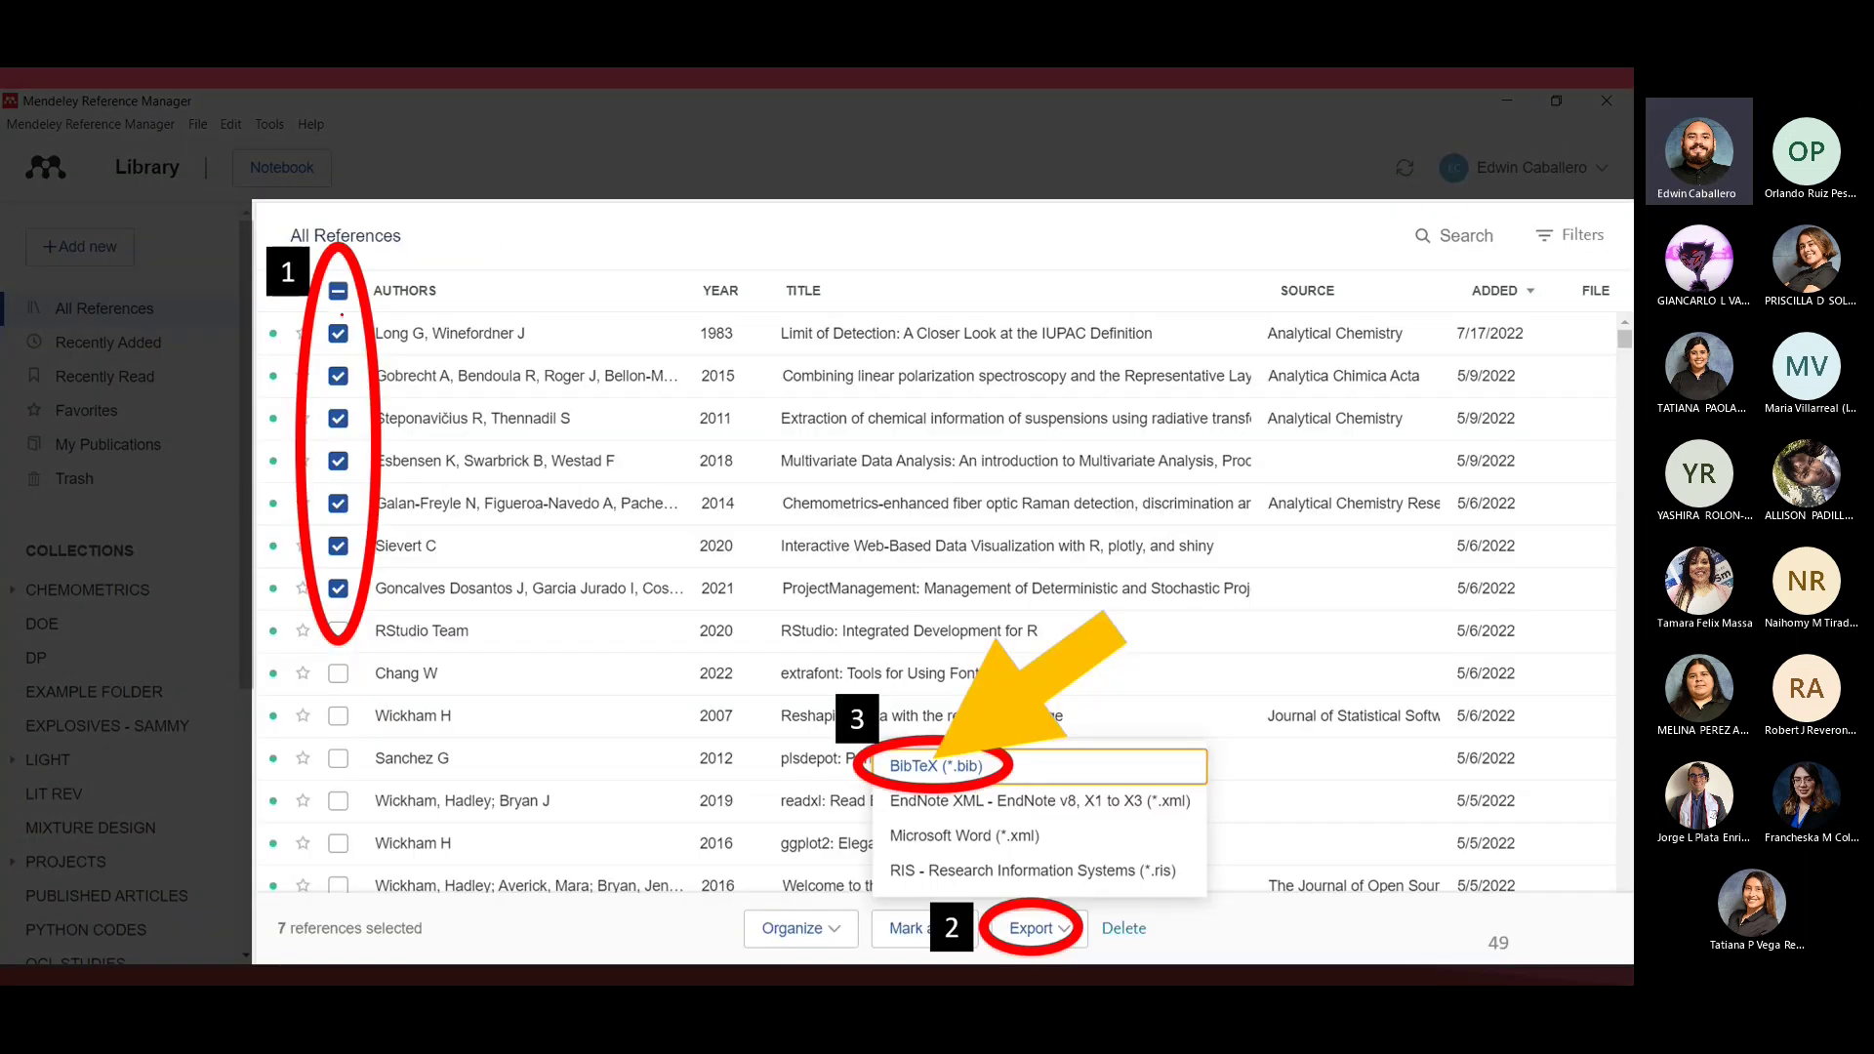
Circle the checked references and Export option, then advance to slide 51 showing example.bib in Notepad.
mouse_move(342, 316)
mouse_down()
mouse_move(349, 414)
mouse_move(325, 410)
mouse_up()
mouse_move(997, 921)
mouse_down()
mouse_move(983, 932)
mouse_move(1092, 953)
mouse_move(1058, 902)
mouse_up()
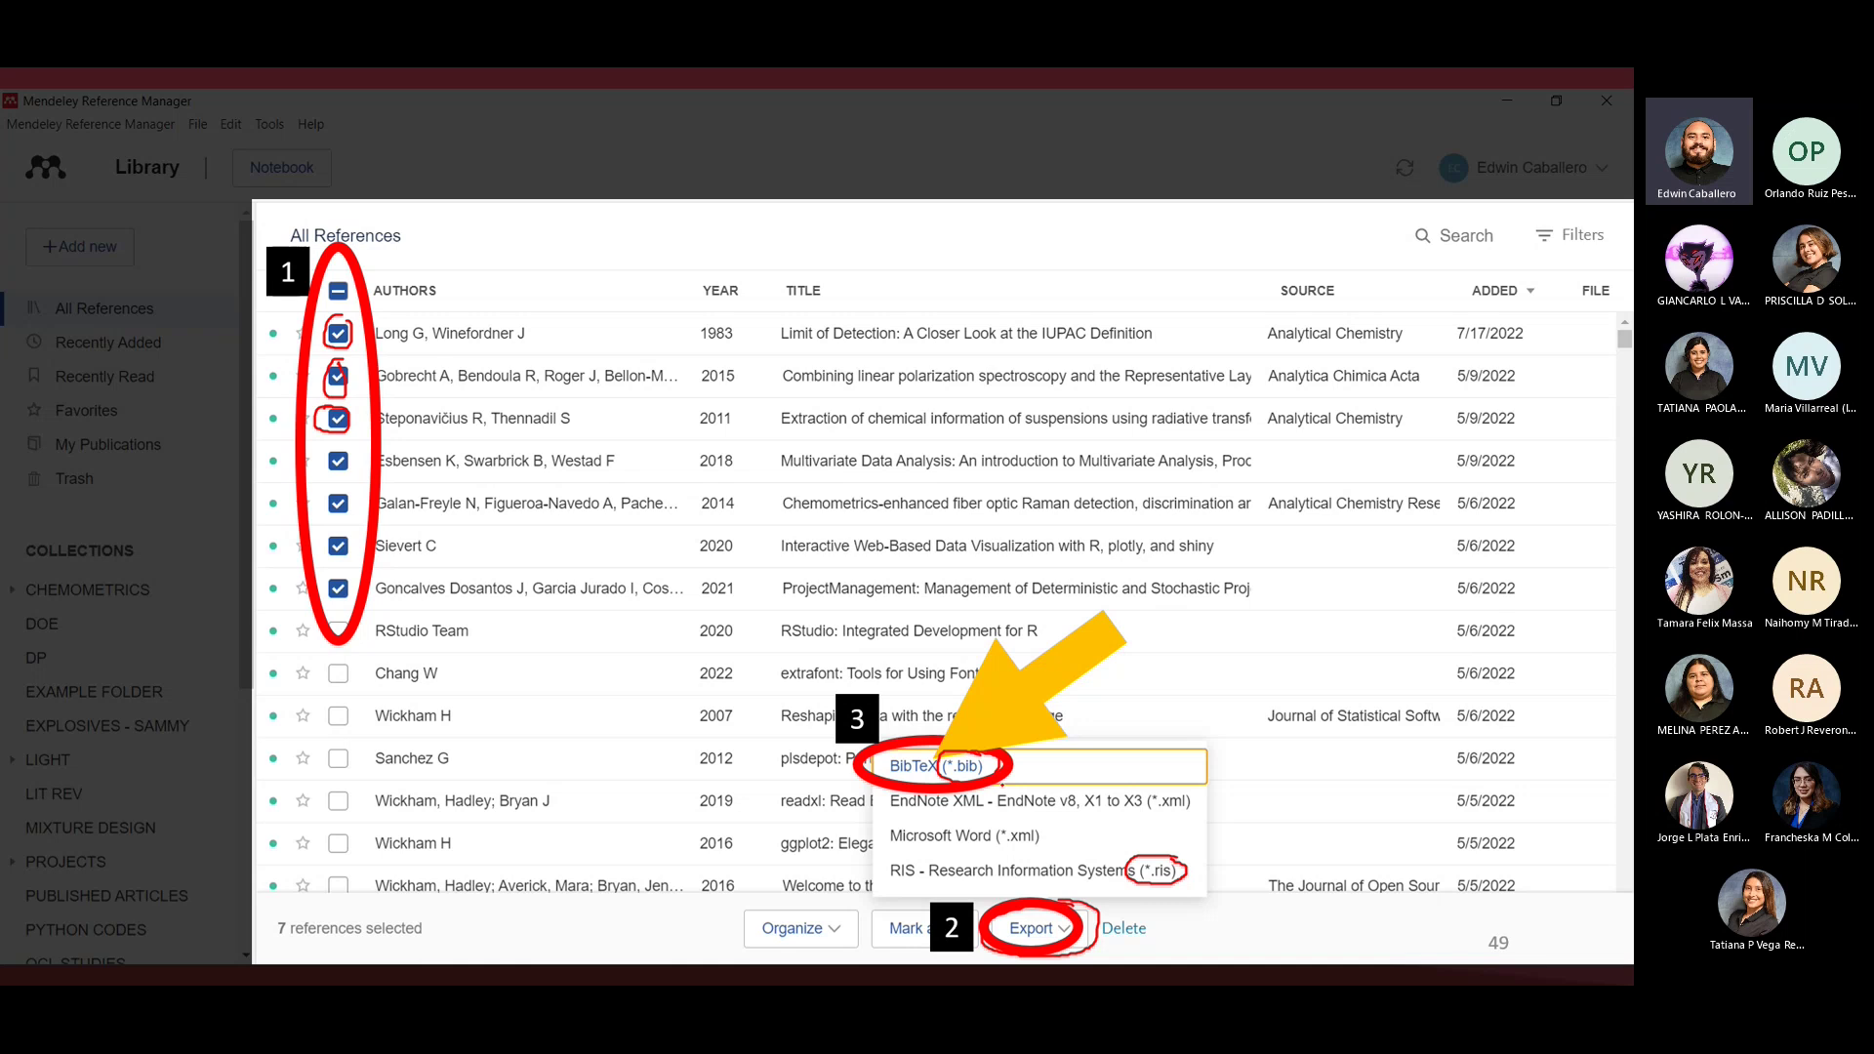
key(Right)
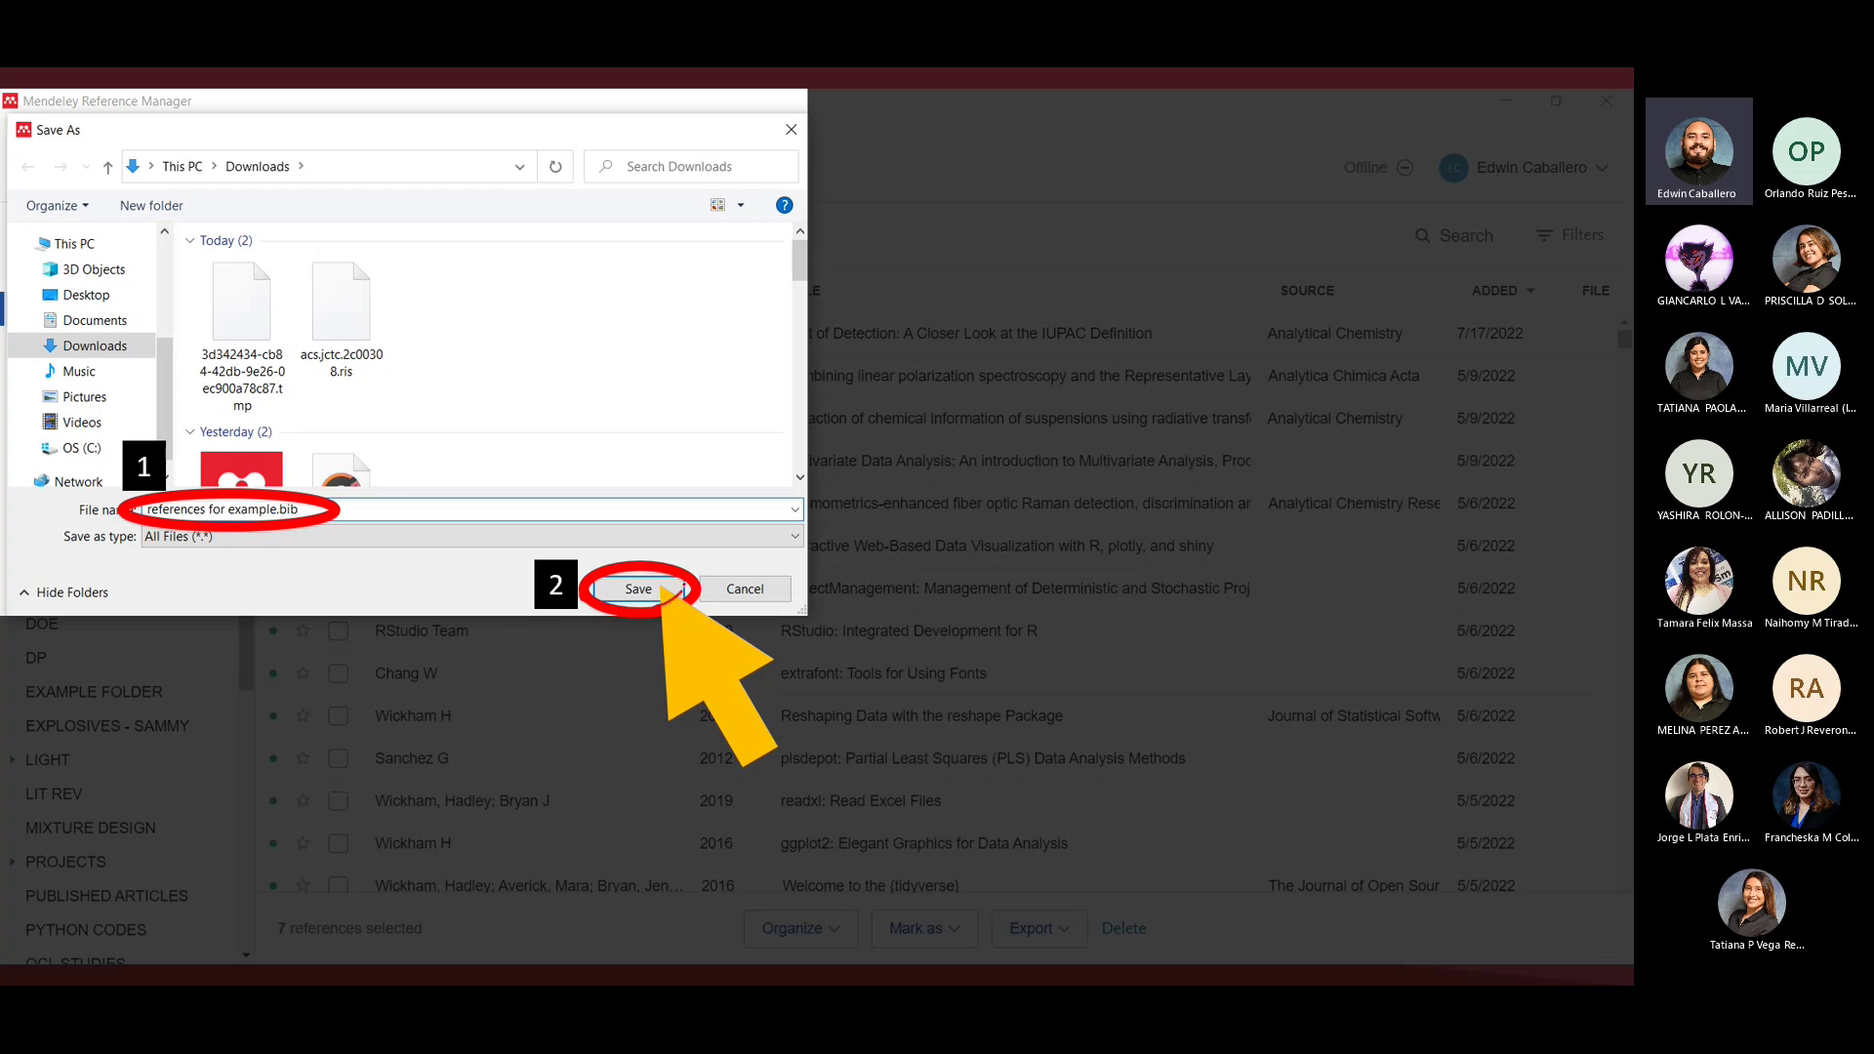
key(Right)
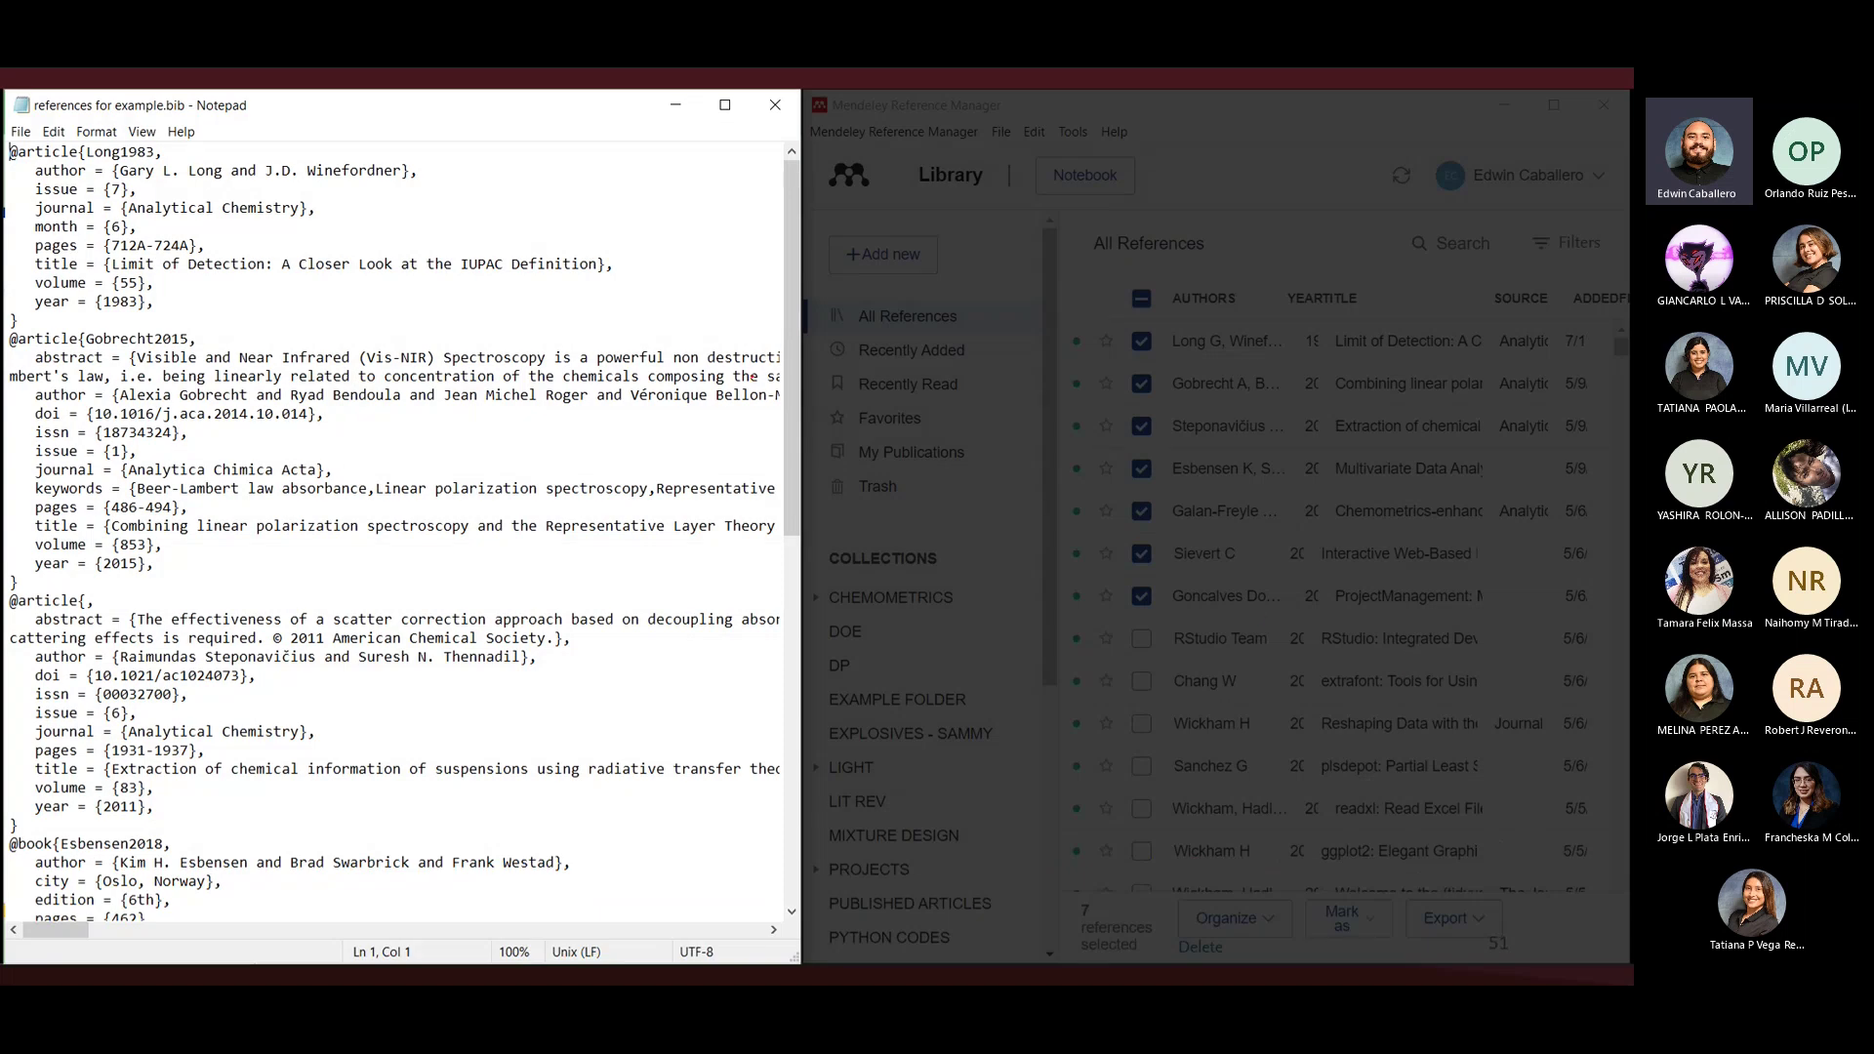
Circle the word Notepad, the Notepad file icon and the first BibTeX entry in red ink.
mouse_move(265, 95)
mouse_down()
mouse_move(201, 98)
mouse_move(281, 103)
mouse_up()
mouse_move(33, 93)
mouse_down()
mouse_move(8, 100)
mouse_move(37, 94)
mouse_up()
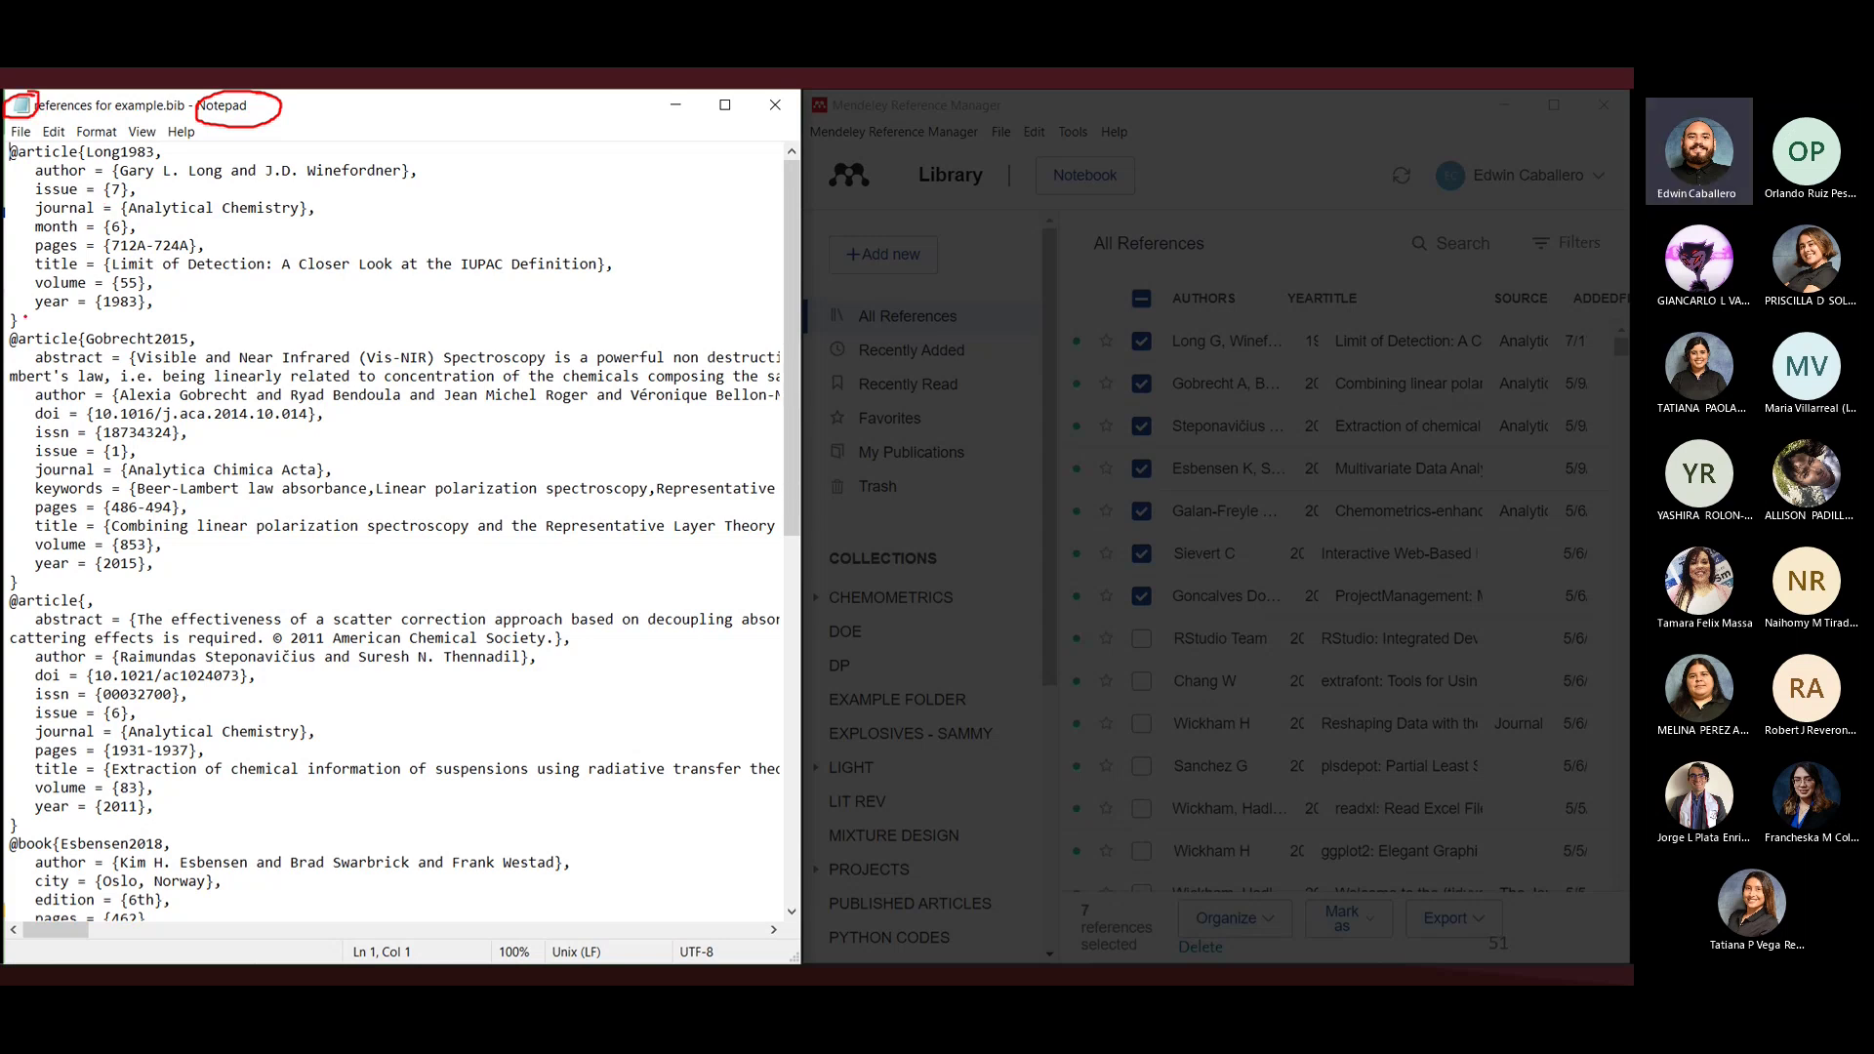
mouse_move(32, 318)
mouse_down()
mouse_move(632, 307)
mouse_move(327, 140)
mouse_move(59, 134)
mouse_move(8, 156)
mouse_move(37, 319)
mouse_up()
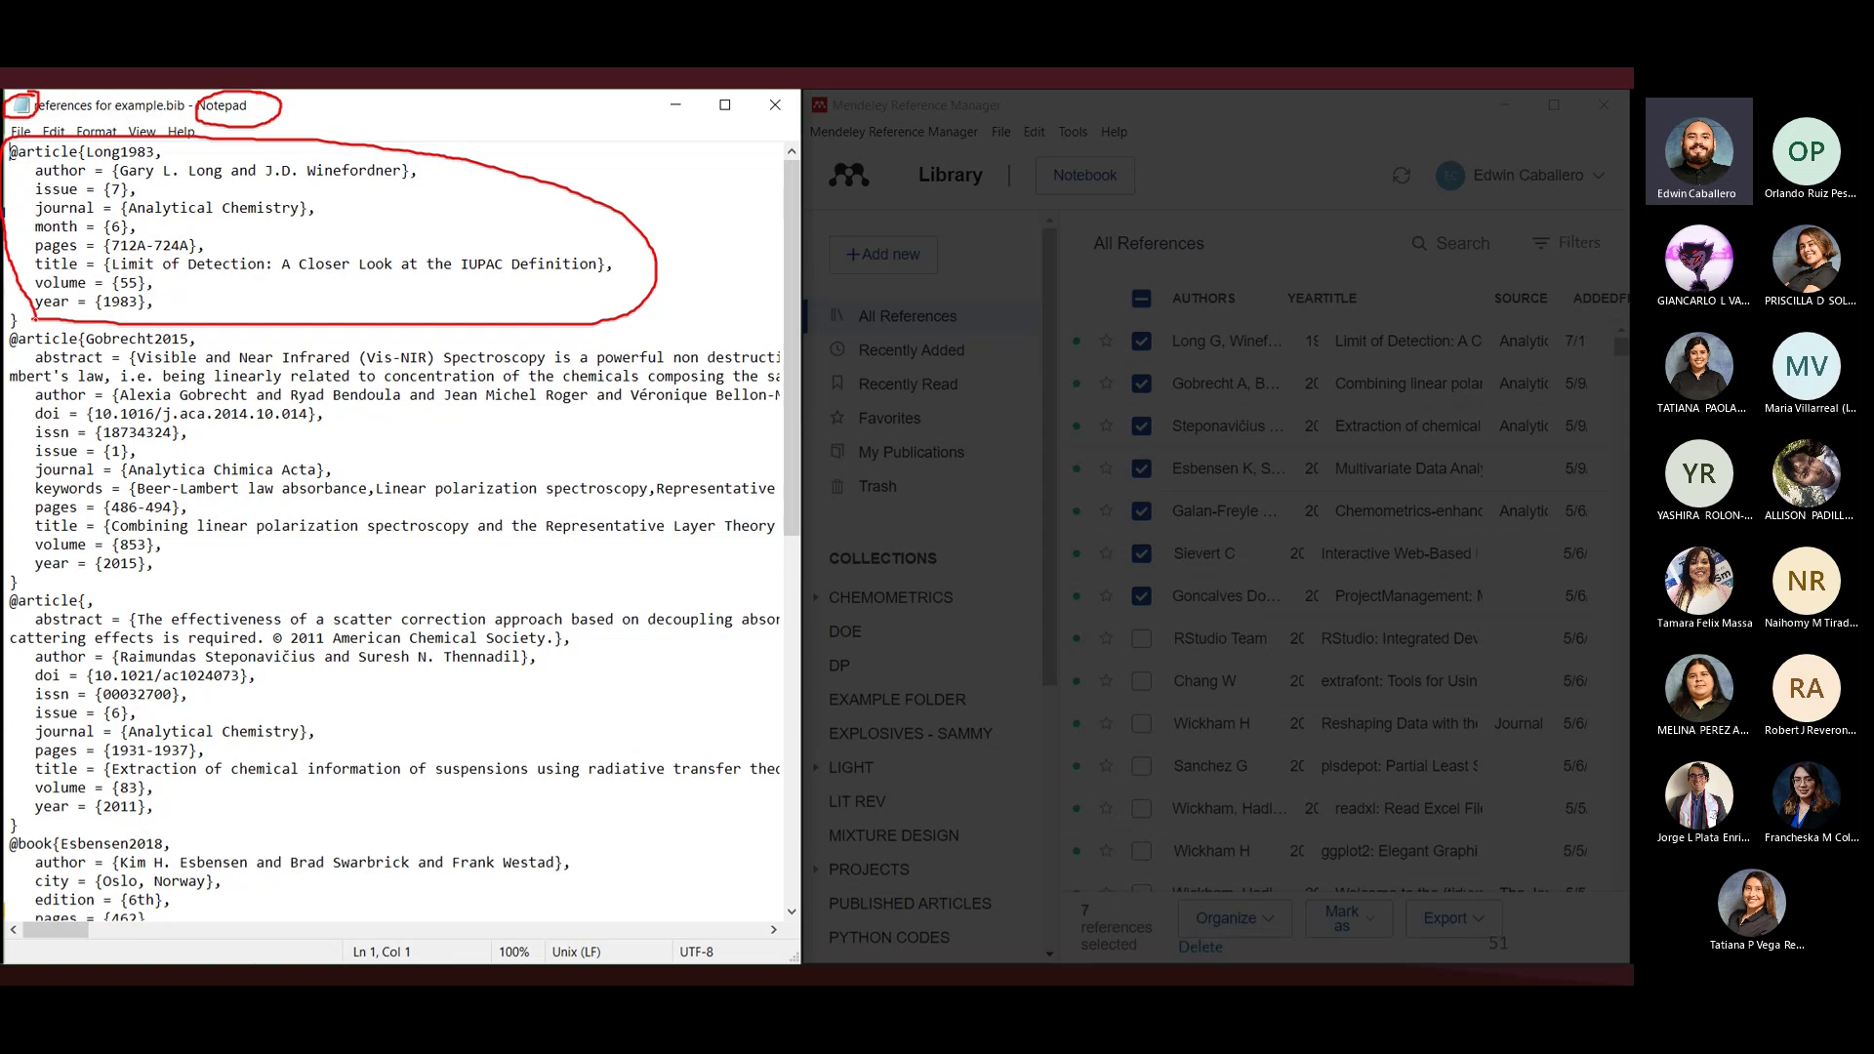
Underline the Long1983 entry's author, journal, month, pages, title, volume and year fields, then circle the next two entries.
drag(185, 177, 396, 178)
drag(105, 193, 127, 201)
drag(120, 214, 278, 213)
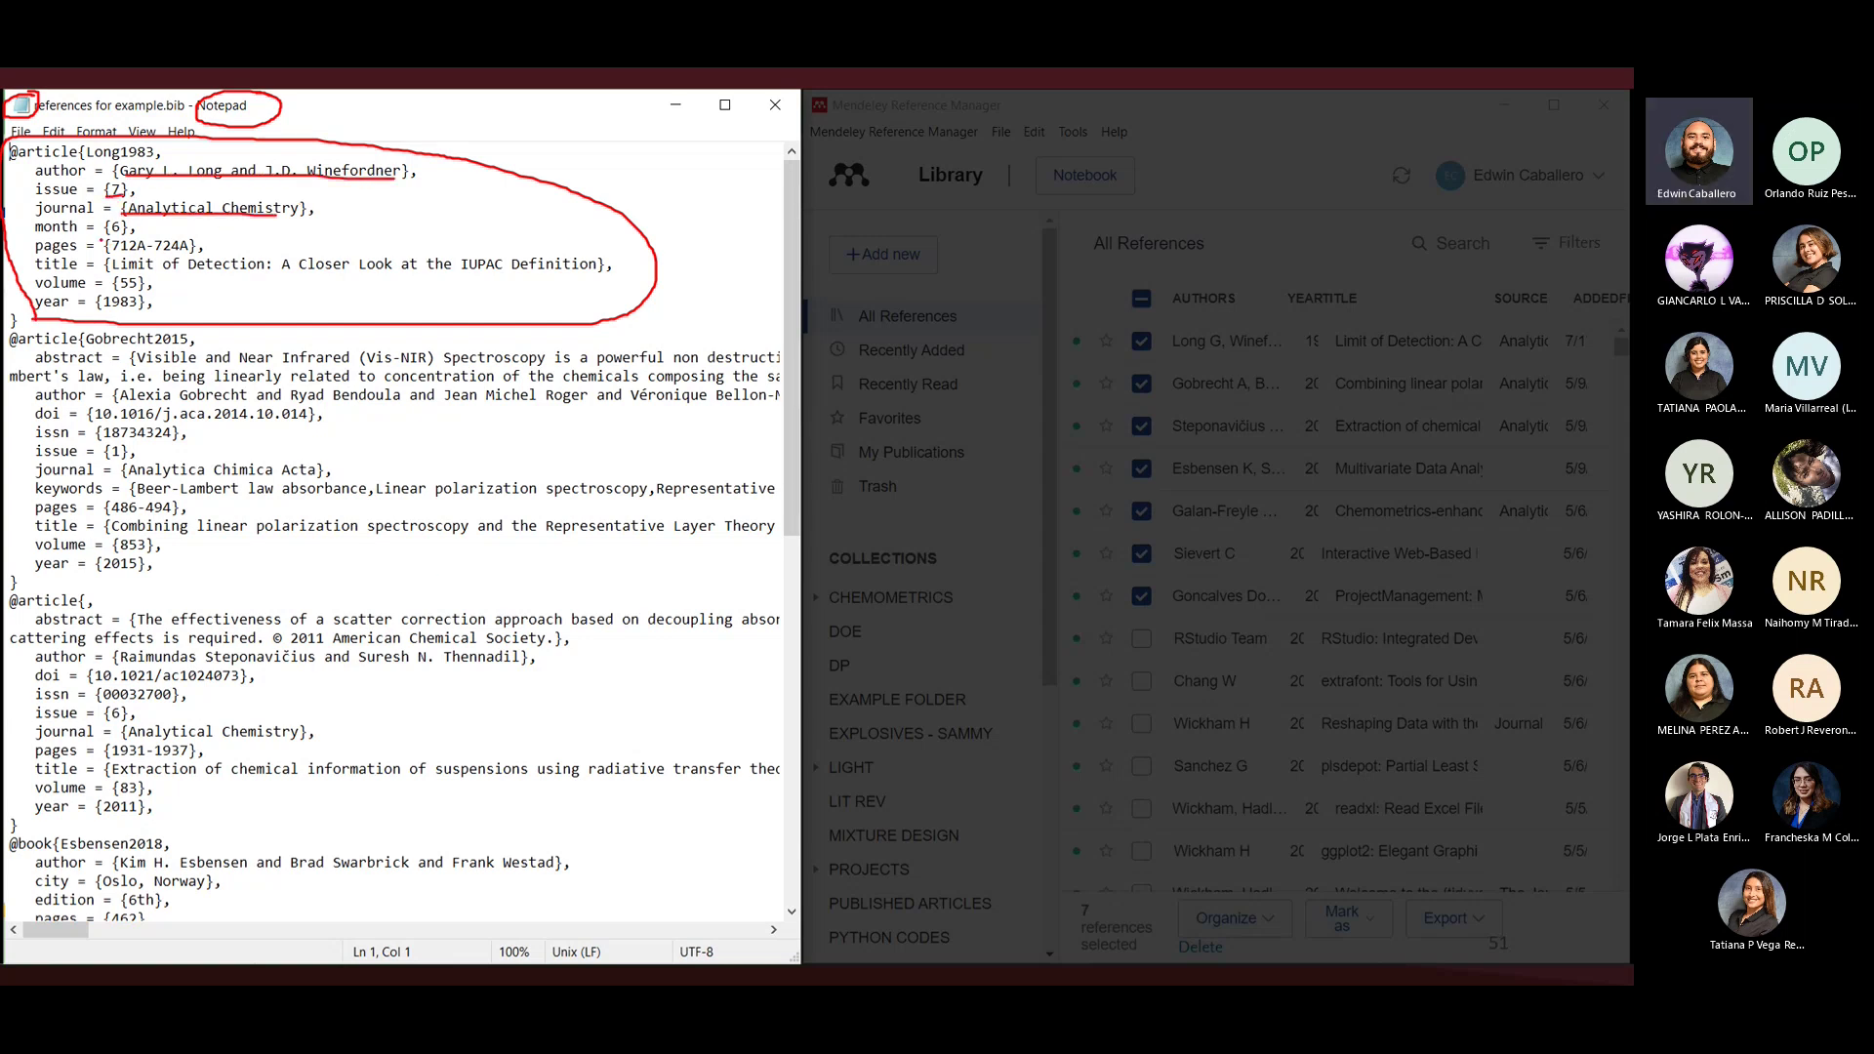
mouse_move(101, 236)
mouse_down()
mouse_move(207, 256)
mouse_move(141, 276)
mouse_move(610, 271)
mouse_up()
mouse_move(109, 289)
mouse_down()
mouse_move(156, 286)
mouse_move(151, 308)
mouse_move(3, 356)
mouse_move(2, 439)
mouse_move(795, 380)
mouse_move(366, 330)
mouse_move(3, 320)
mouse_up()
mouse_move(97, 597)
mouse_down()
mouse_move(8, 644)
mouse_move(73, 827)
mouse_move(772, 794)
mouse_move(780, 611)
mouse_move(107, 586)
mouse_up()
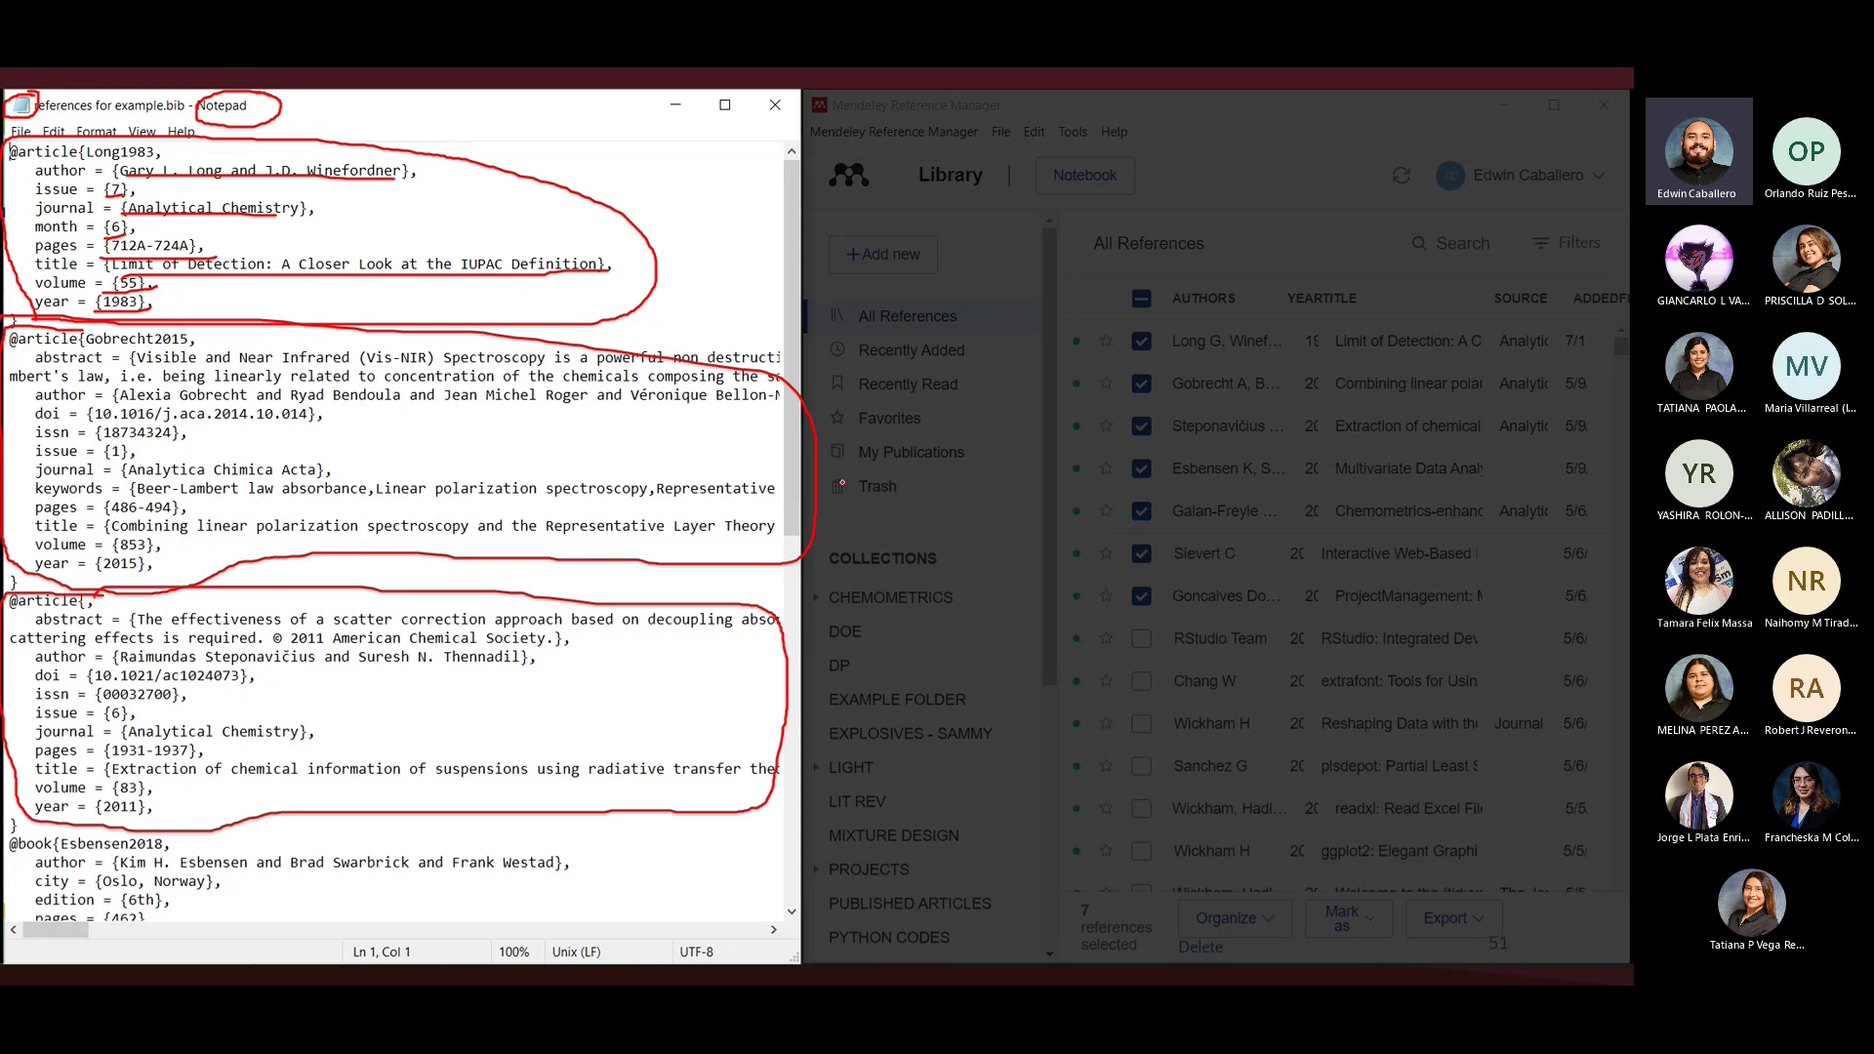
Underline 'in MS Word' on the Install Mendeley title slide, then move on to slide 53.
key(Right)
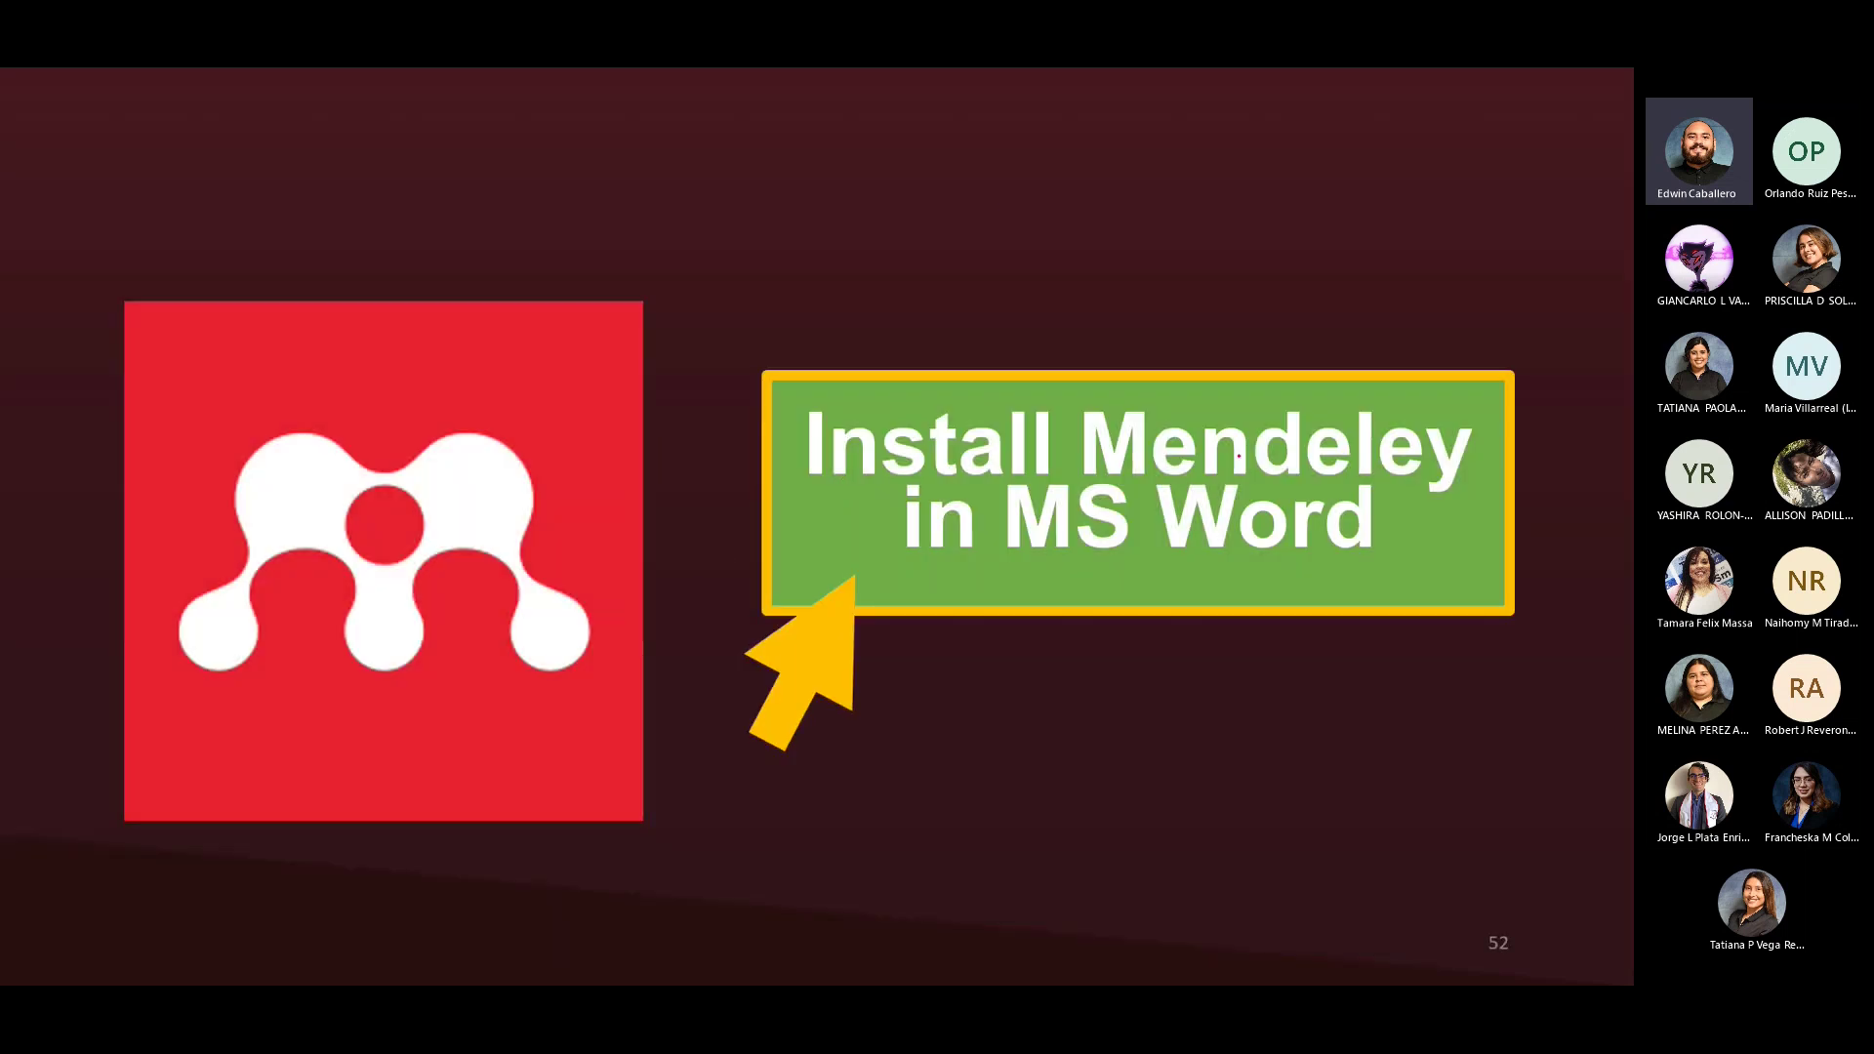
drag(1048, 572, 1376, 571)
key(Right)
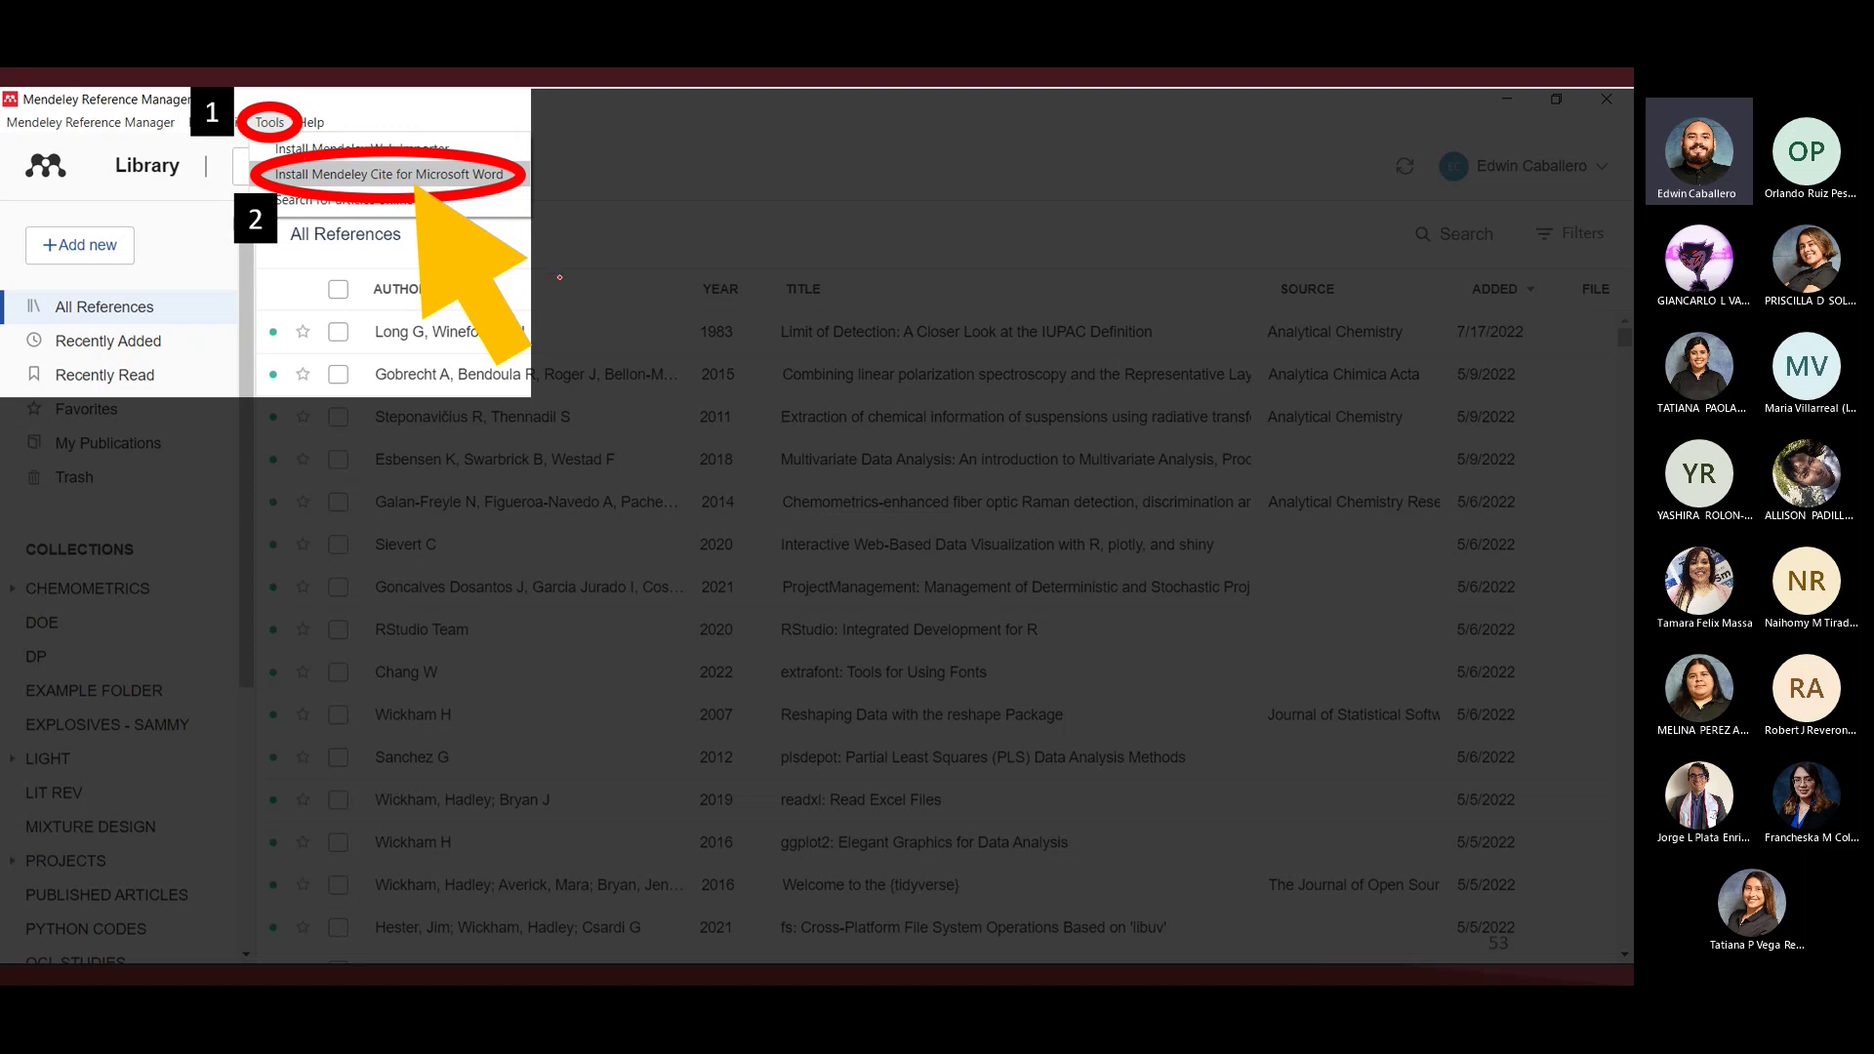
On the Mendeley Cite AppSource slide, draw two arrows at 'Get it now', then continue to the launch page slide.
key(Right)
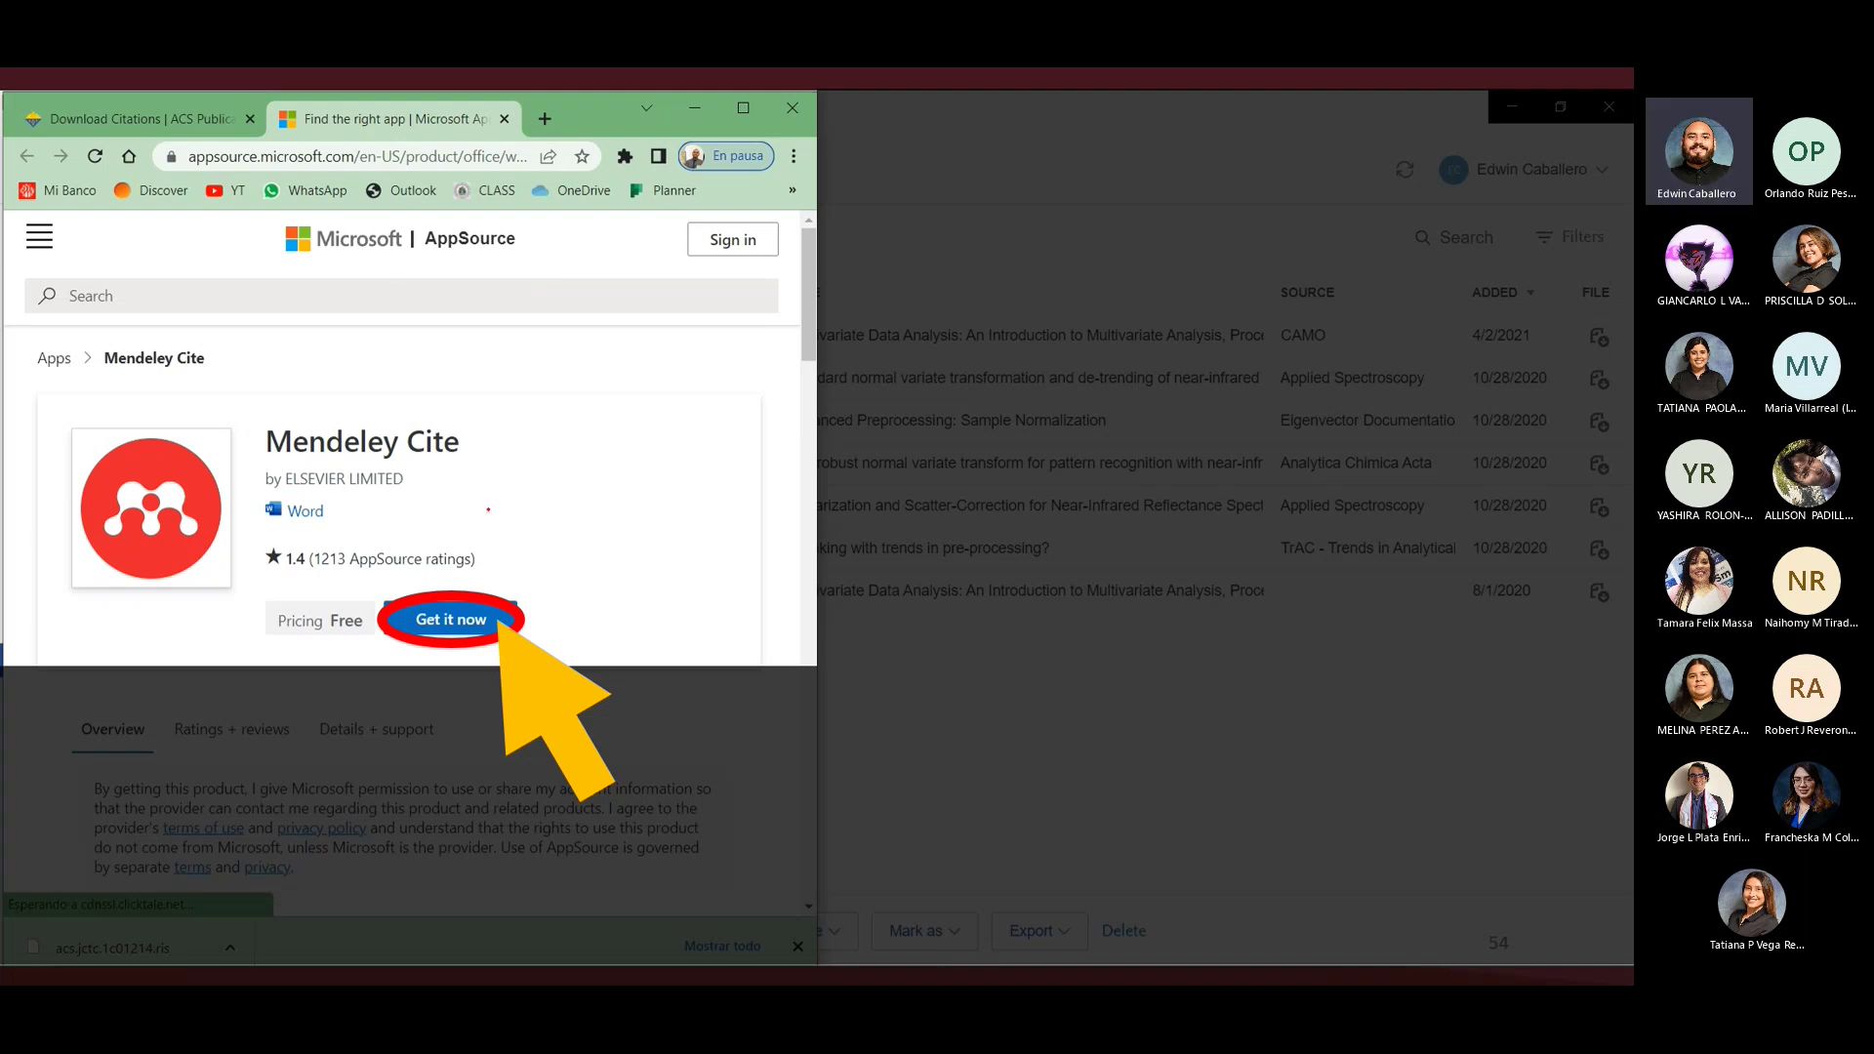
mouse_move(530, 531)
mouse_down()
mouse_move(488, 586)
mouse_move(514, 590)
mouse_up()
mouse_move(521, 567)
mouse_down()
mouse_move(538, 587)
mouse_move(507, 586)
mouse_move(550, 615)
mouse_move(525, 611)
mouse_up()
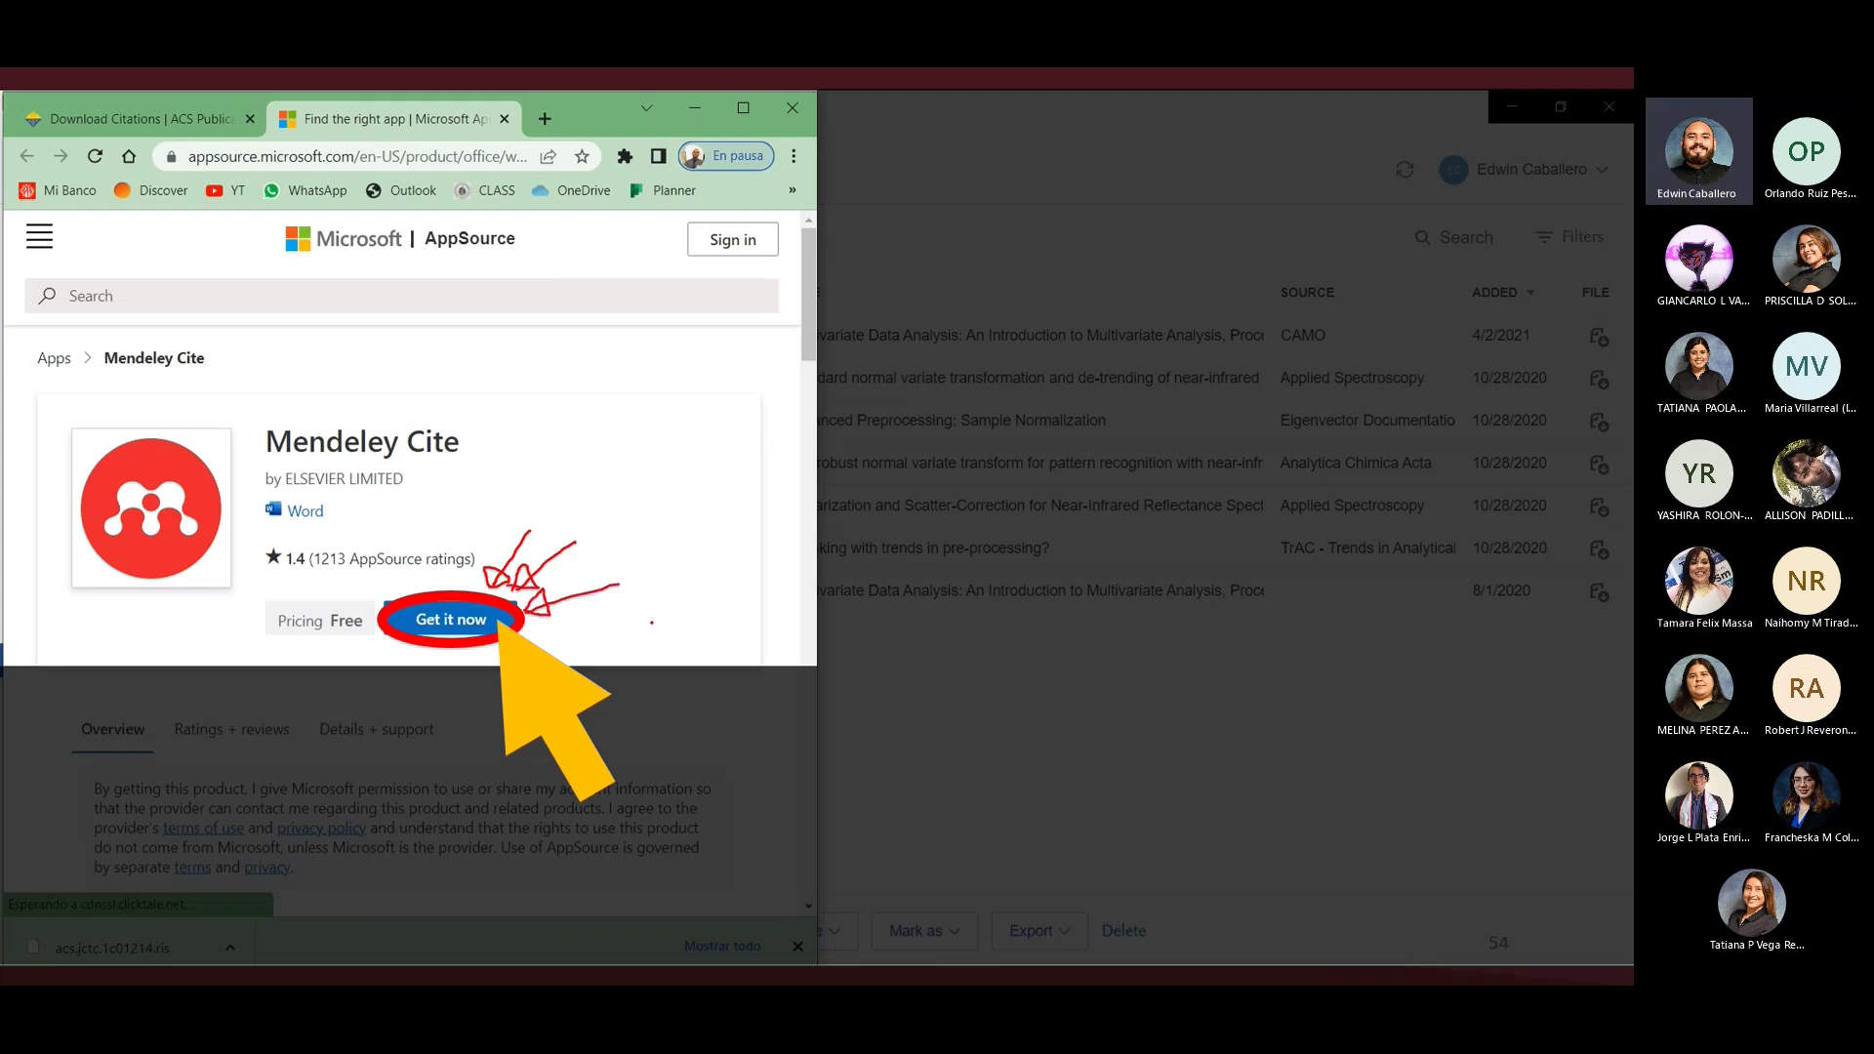
key(Right)
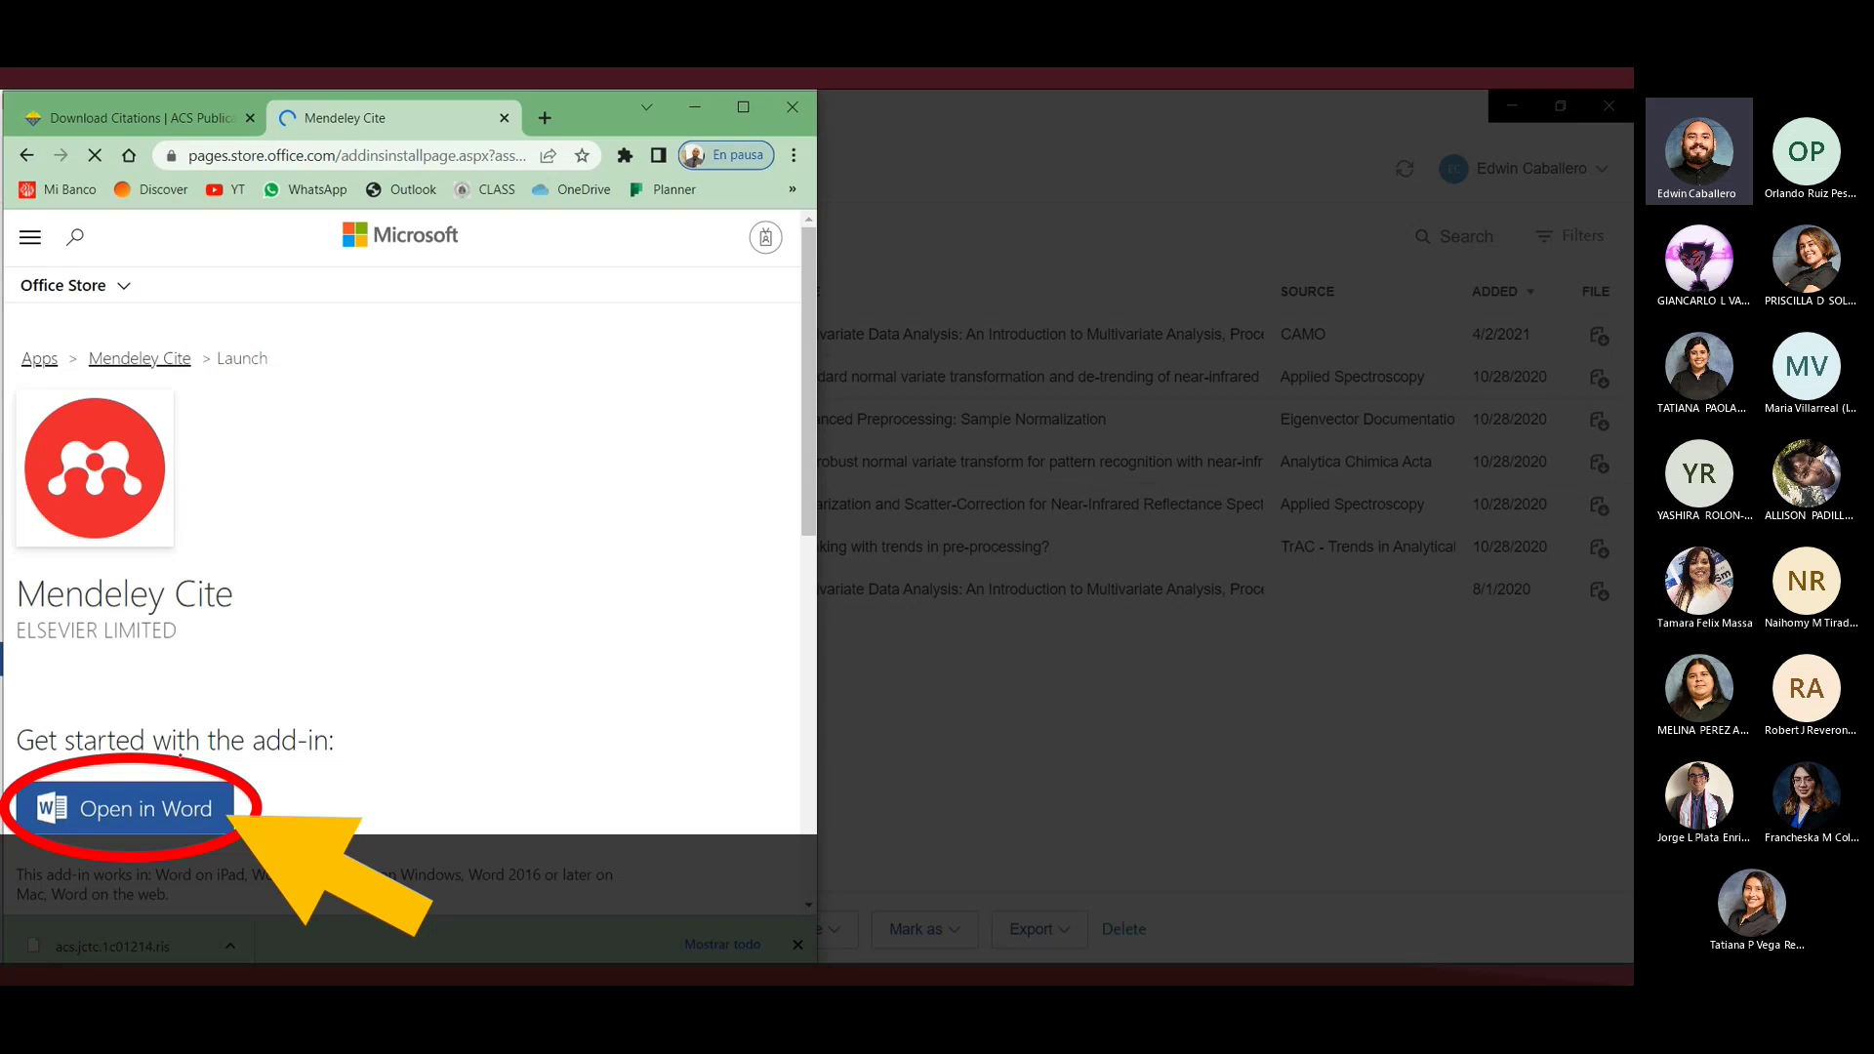
Draw a red arrow pointing at 'Open in Word'.
drag(402, 752, 265, 798)
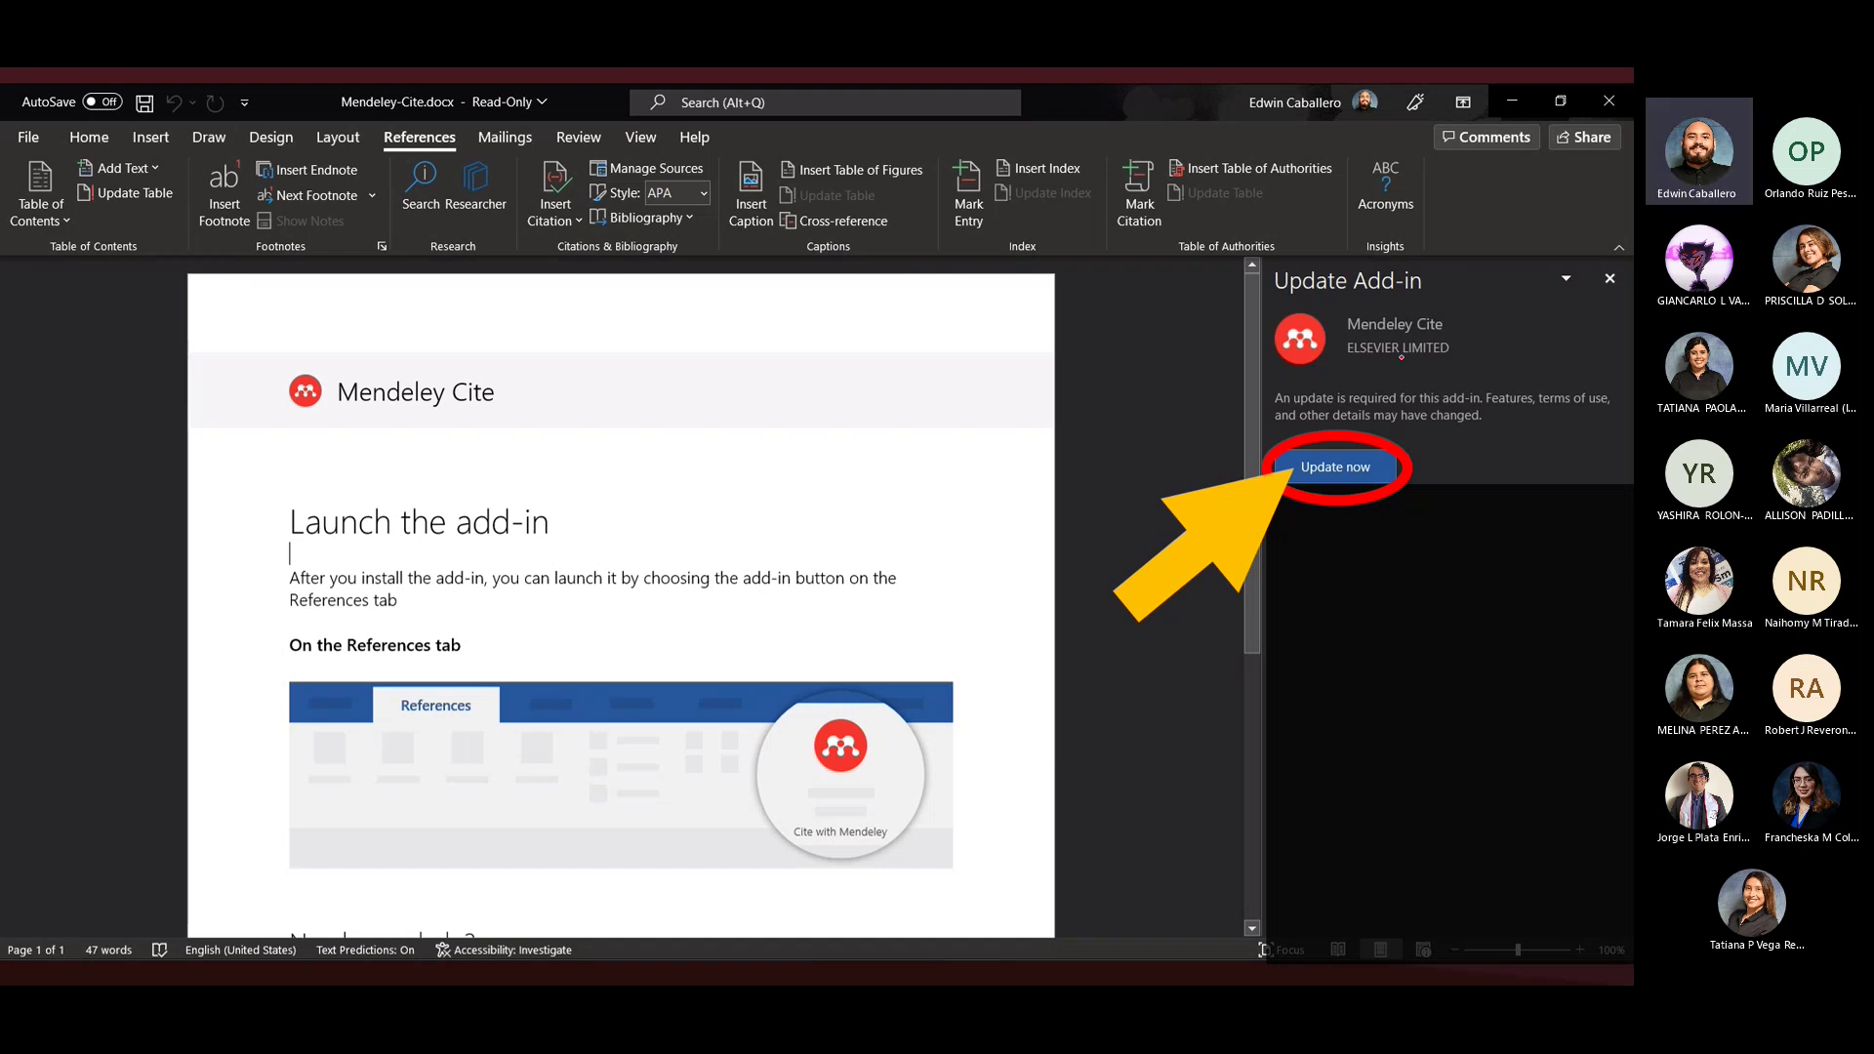
Circle the Update Add-in panel, then the References tab and the Mendeley Cite button.
mouse_move(1257, 264)
mouse_down()
mouse_move(1306, 537)
mouse_move(1507, 539)
mouse_move(1615, 269)
mouse_move(1262, 255)
mouse_up()
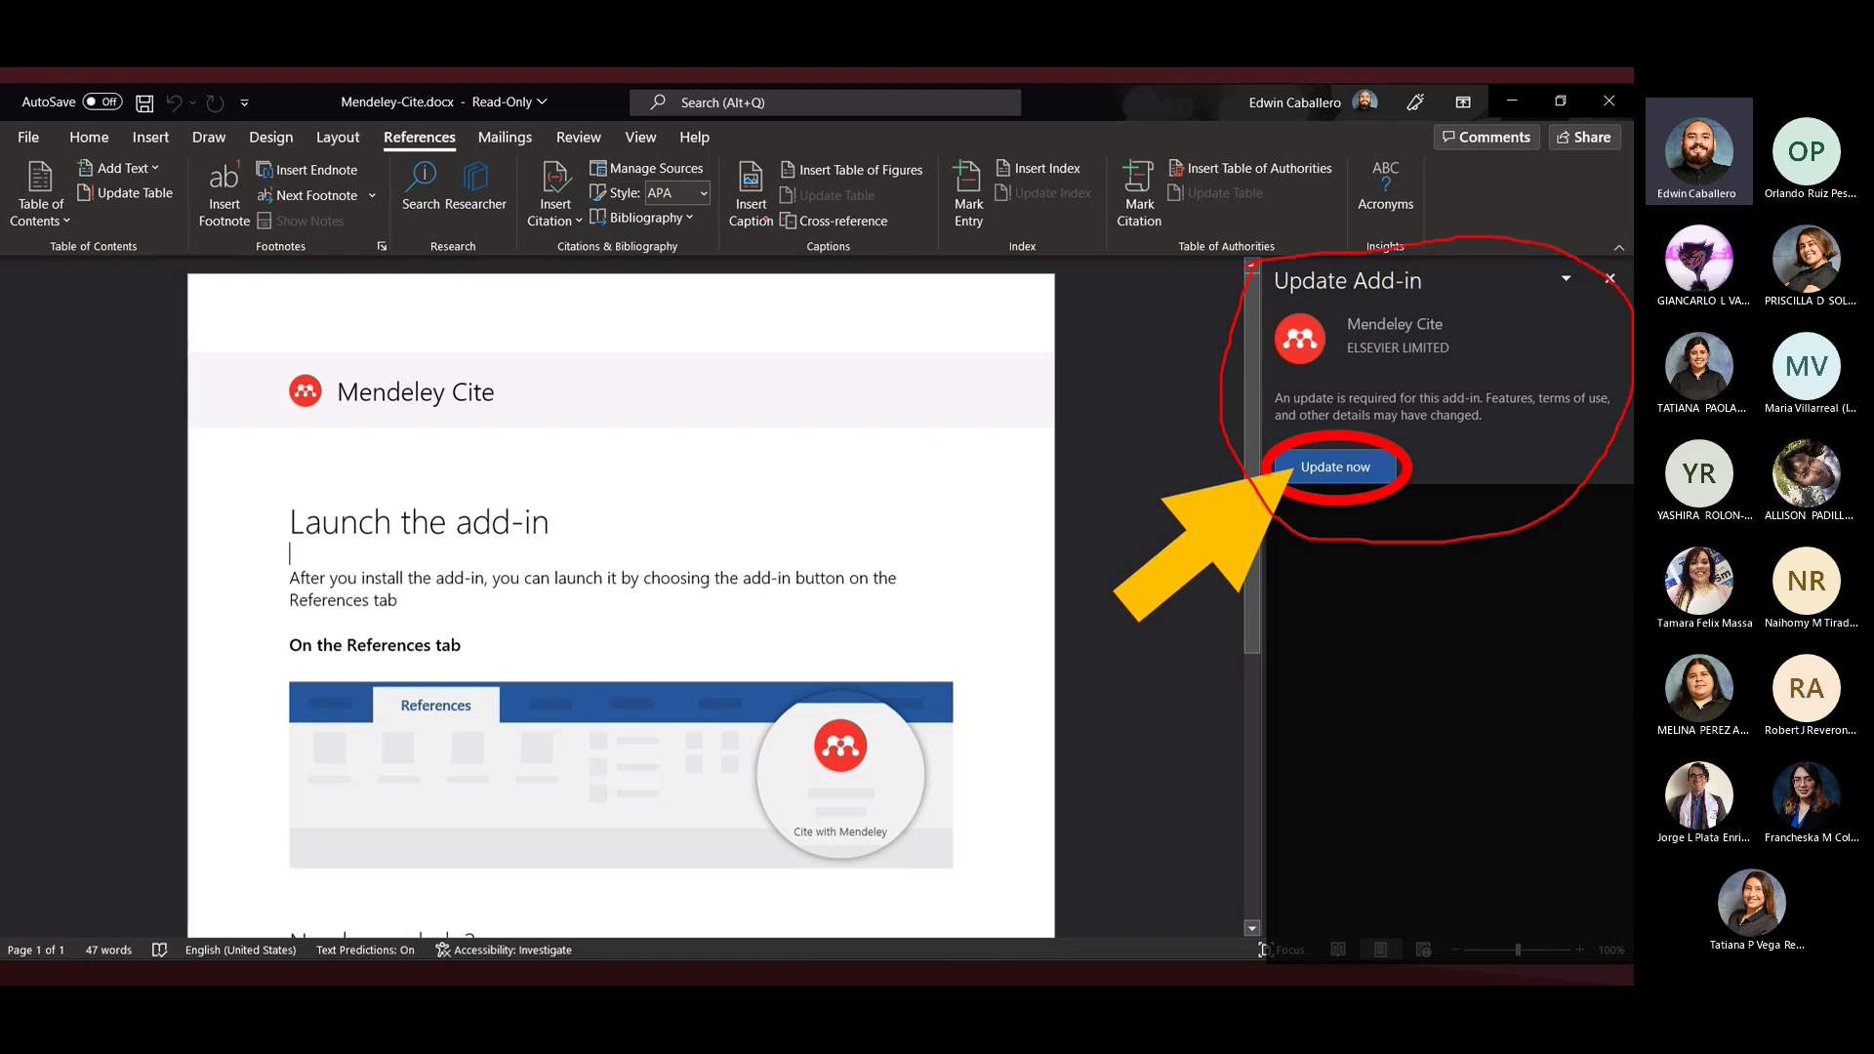
mouse_move(428, 118)
mouse_down()
mouse_move(373, 146)
mouse_move(449, 152)
mouse_move(420, 117)
mouse_up()
mouse_move(1503, 163)
mouse_down()
mouse_move(1475, 165)
mouse_move(1452, 232)
mouse_move(1583, 199)
mouse_move(1466, 166)
mouse_move(1473, 237)
mouse_move(1547, 163)
mouse_move(1434, 185)
mouse_move(1614, 189)
mouse_move(1461, 167)
mouse_up()
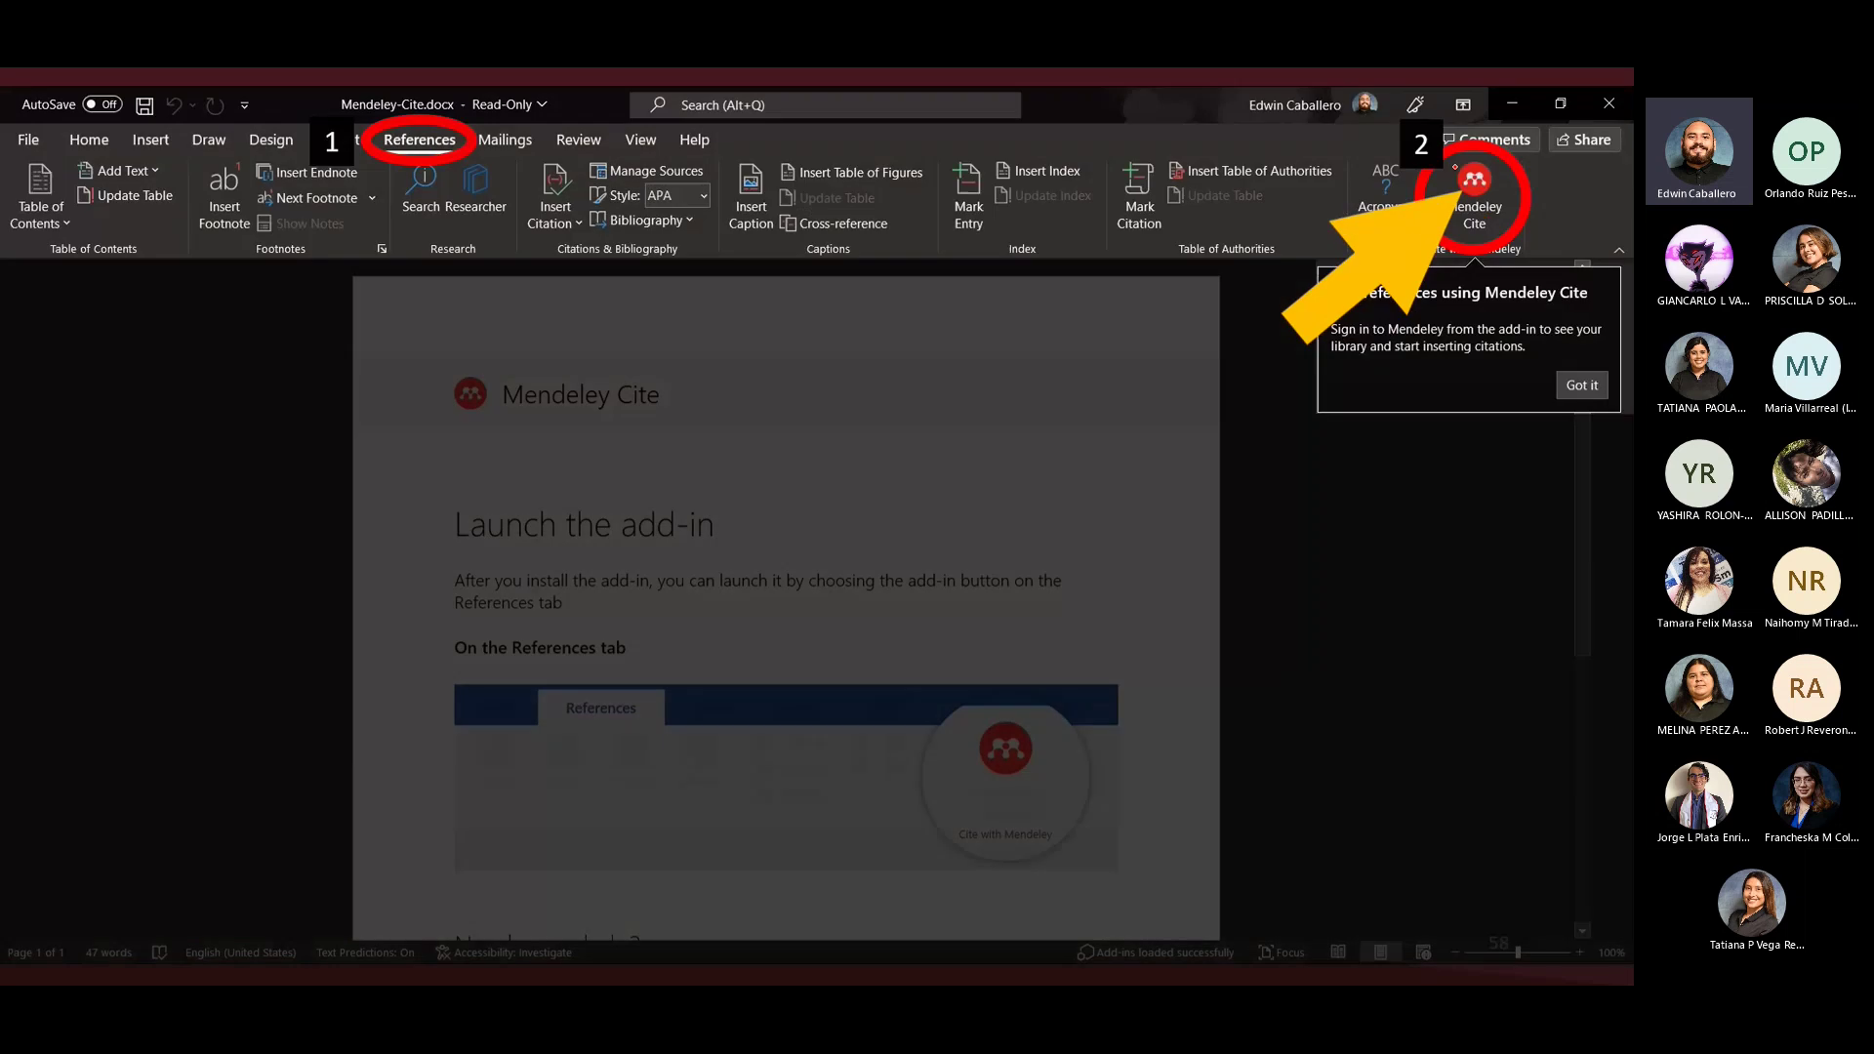
Scribble over the circled Mendeley Cite button, then advance to slide 59.
mouse_move(1454, 154)
mouse_down()
mouse_move(1430, 249)
mouse_move(1519, 199)
mouse_up()
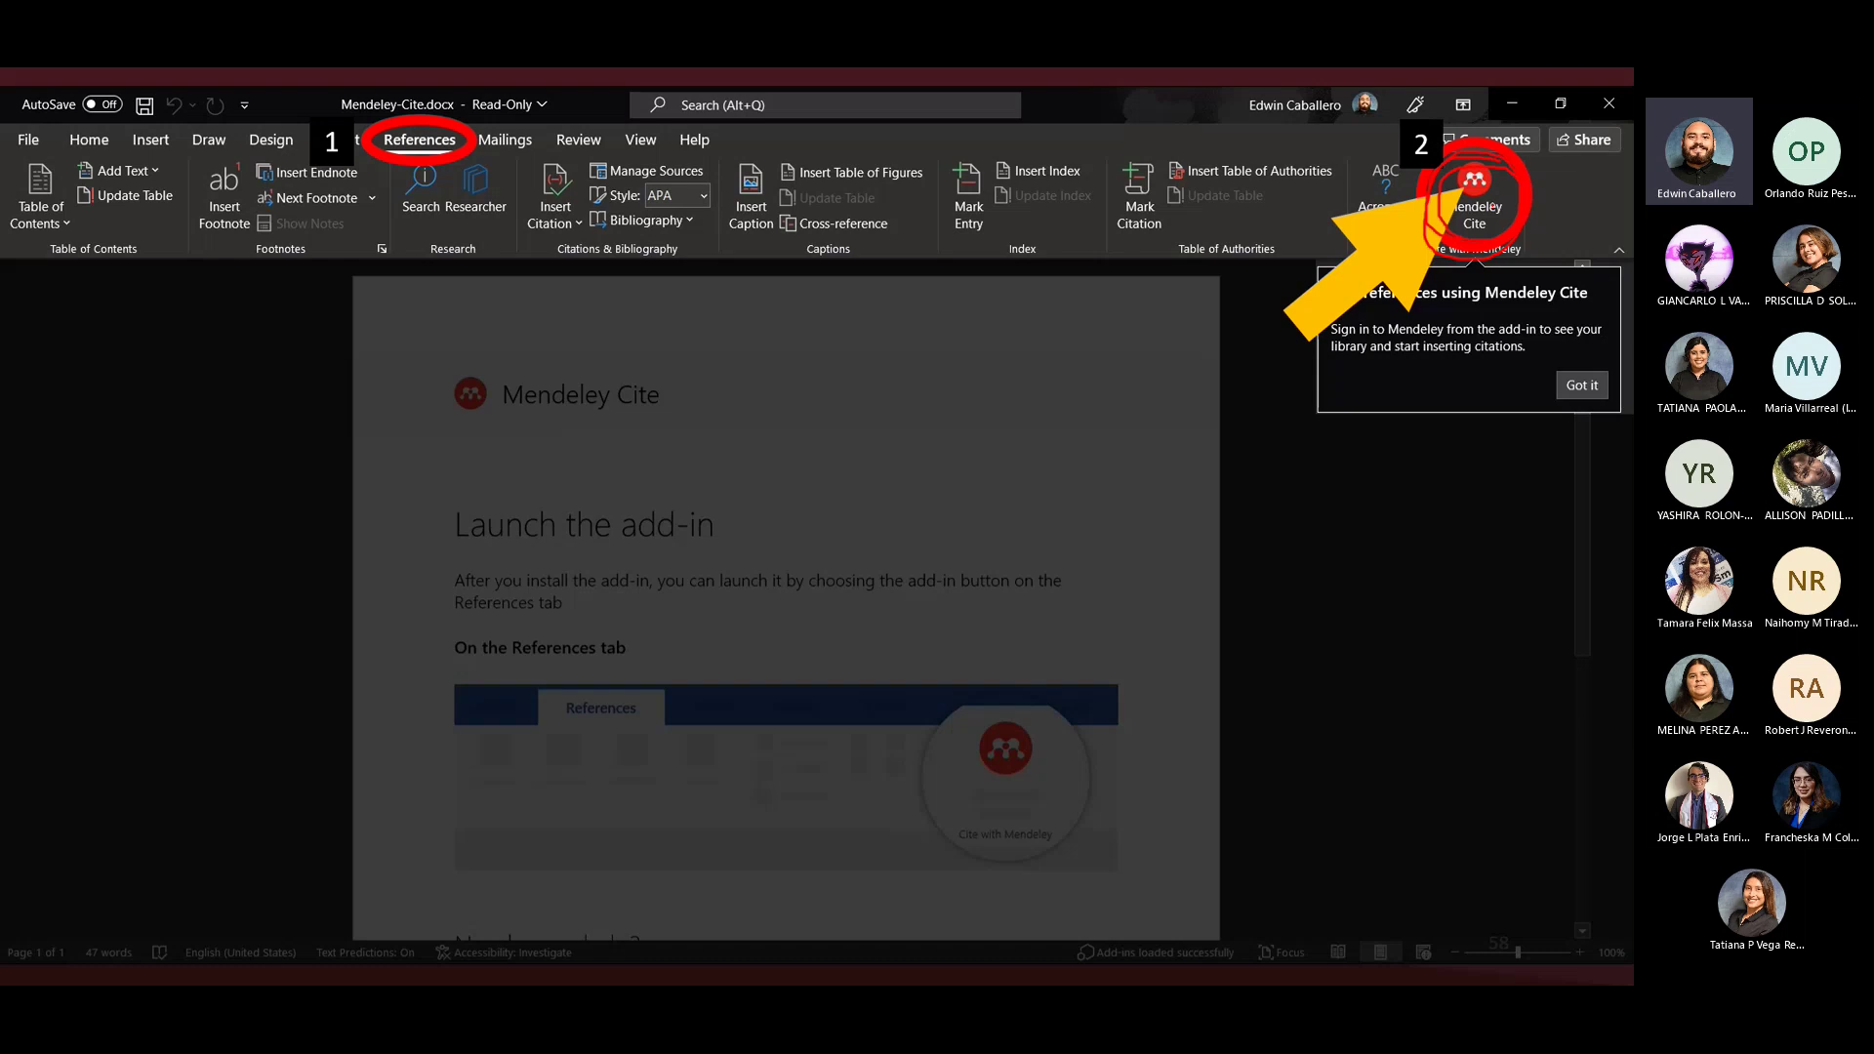
key(Right)
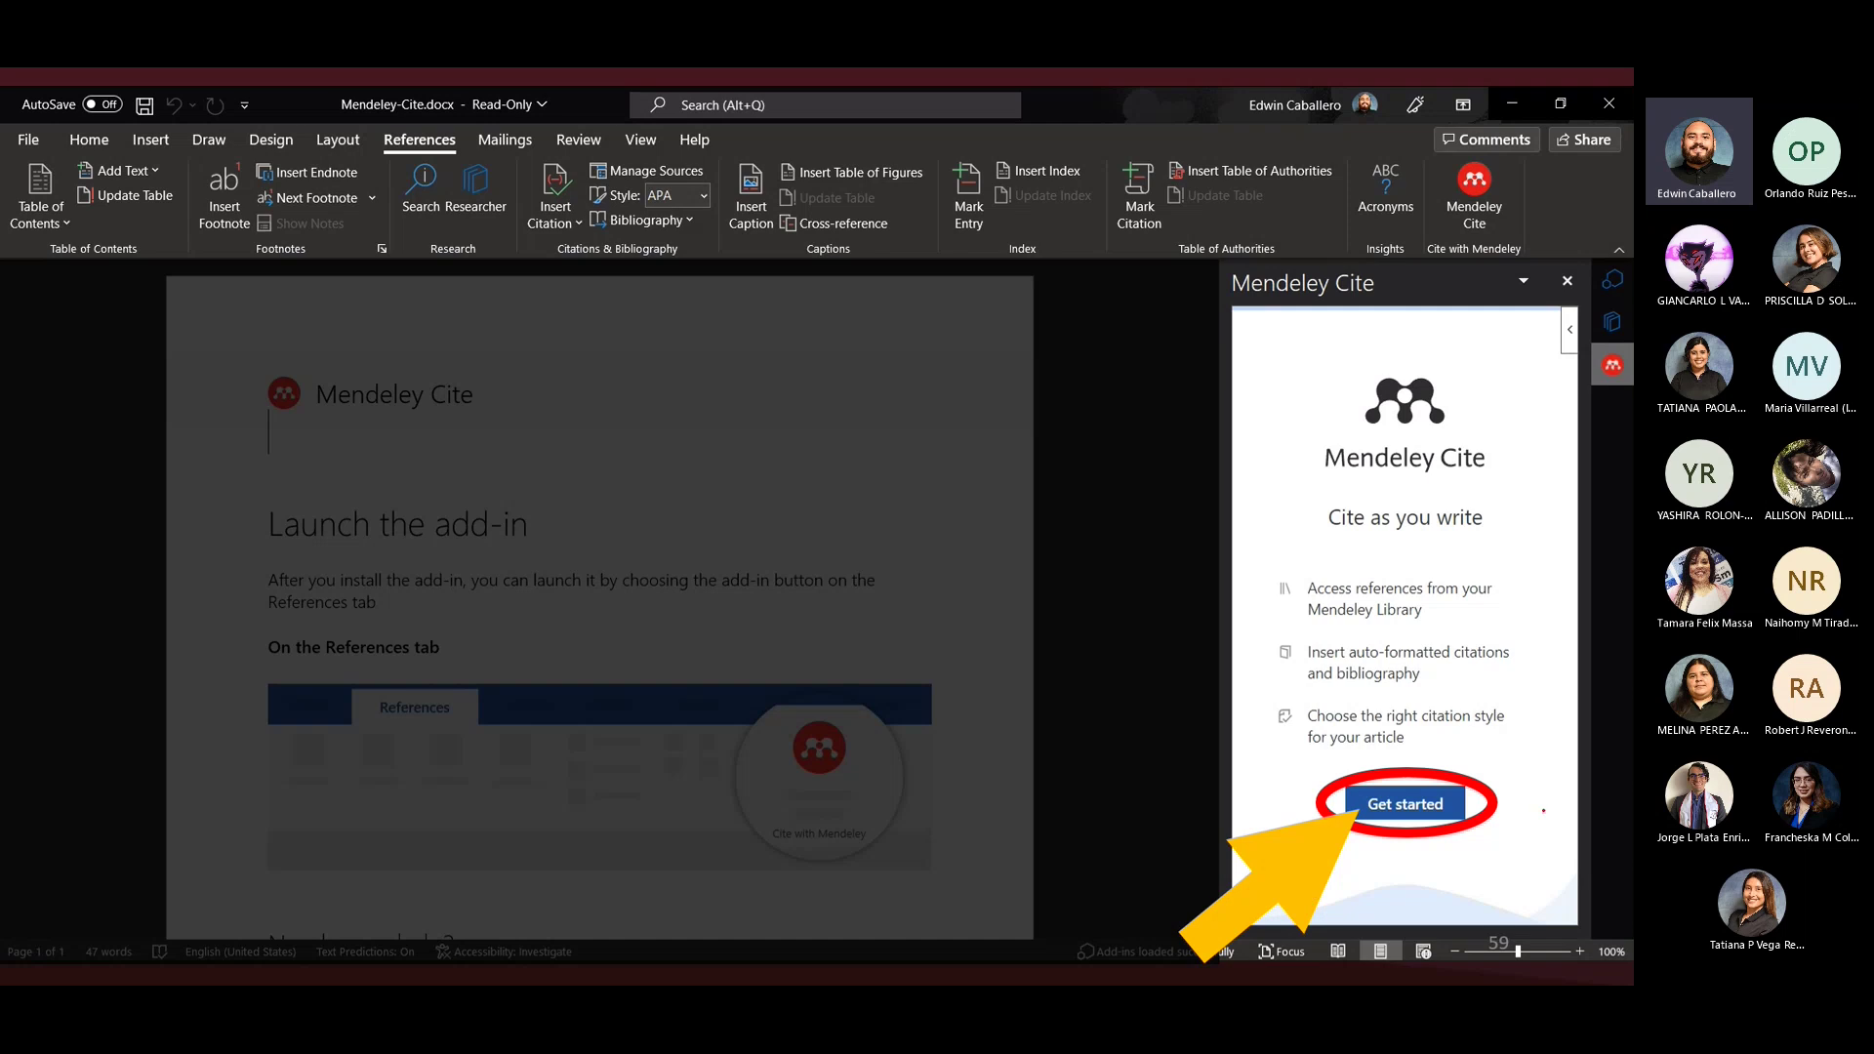
Mark 'Get started', then step through the Elsevier email and password sign-in slides.
mouse_move(1452, 834)
mouse_down()
mouse_move(1482, 886)
mouse_move(1444, 857)
mouse_move(1471, 830)
mouse_up()
key(Right)
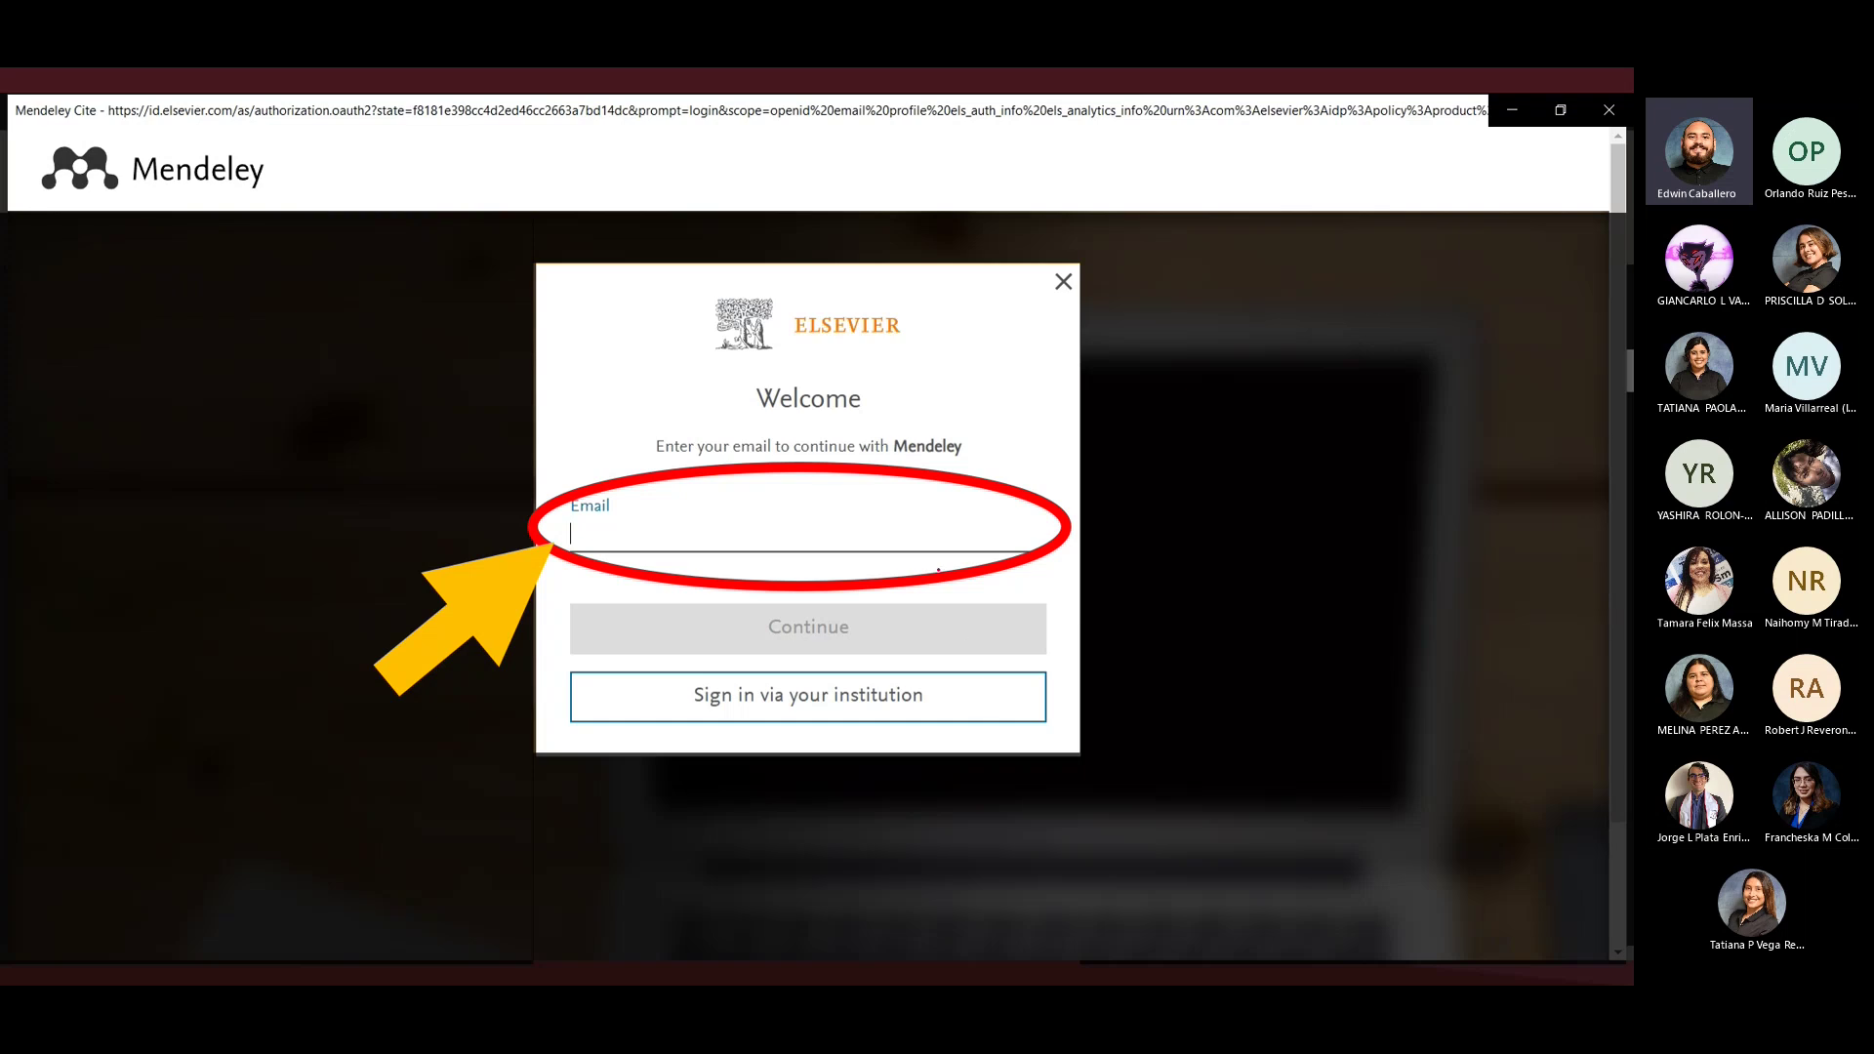
key(Right)
key(Right)
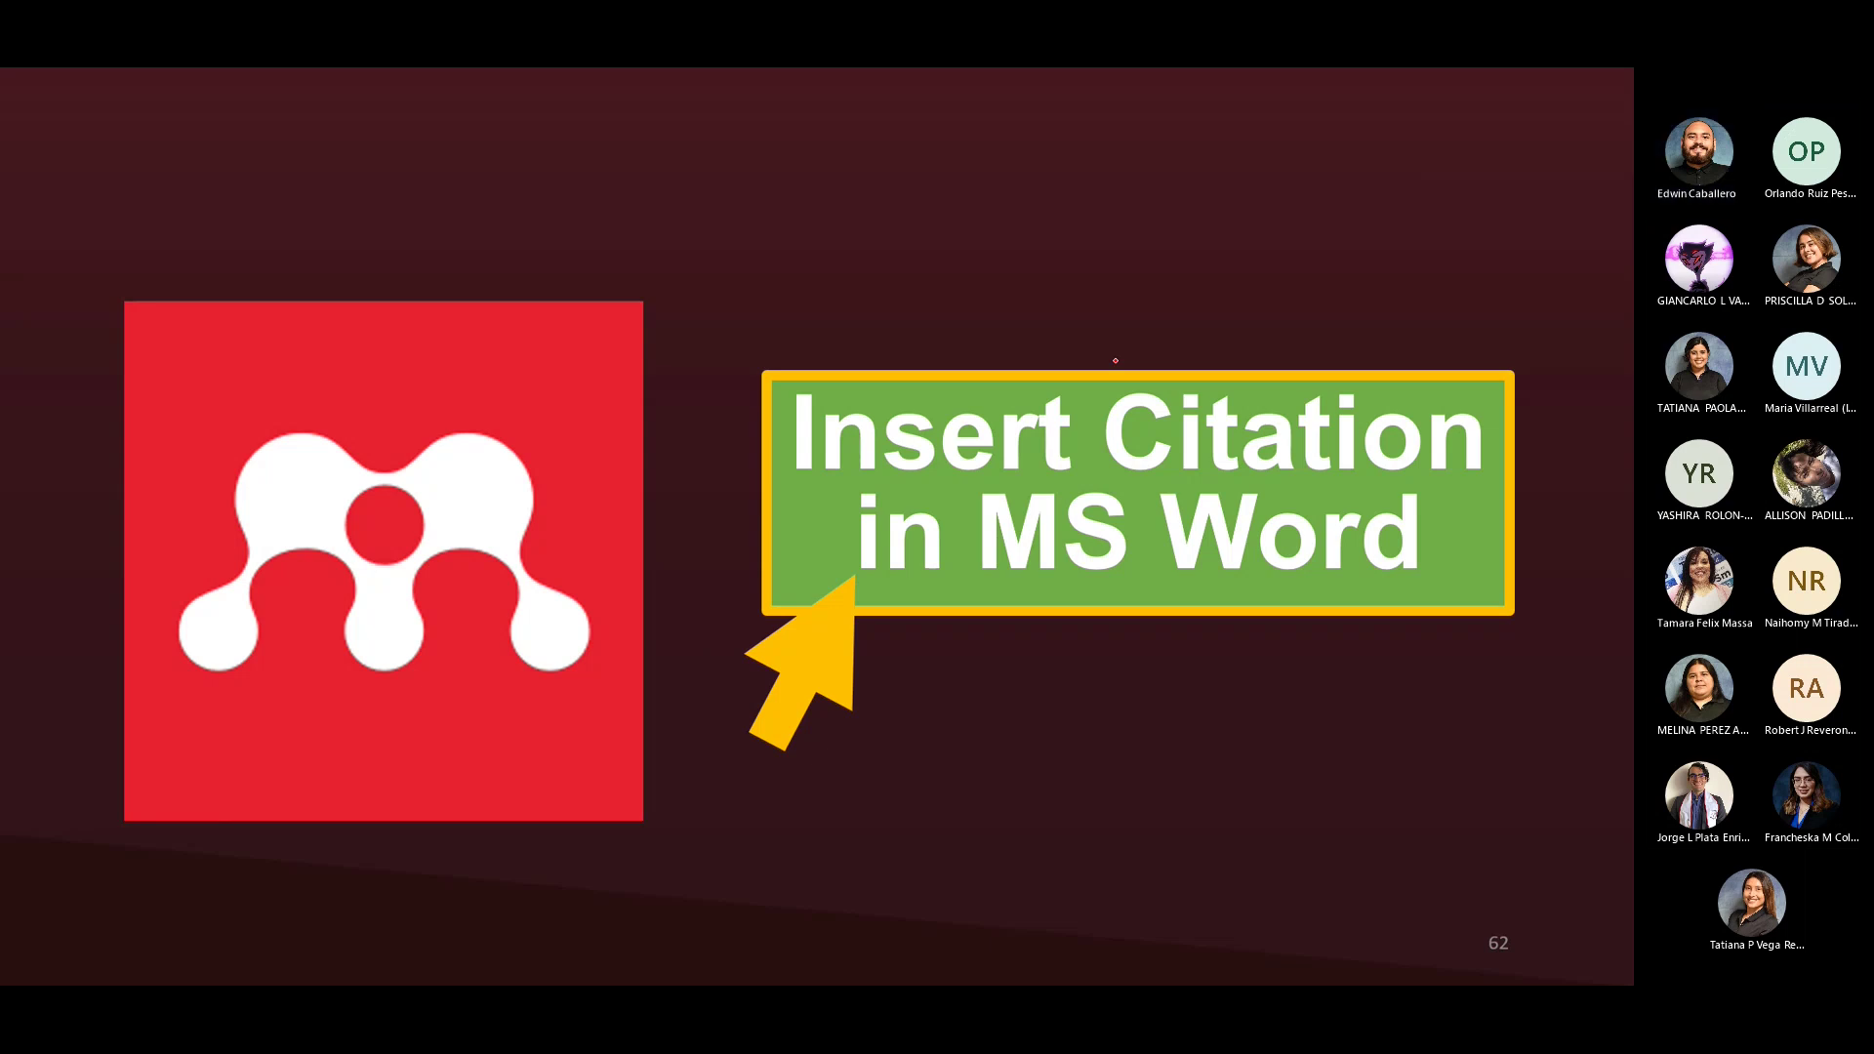
Advance to slide 63 with the Mendeley Cite References pane and switch to the pen with Ctrl+P.
key(Right)
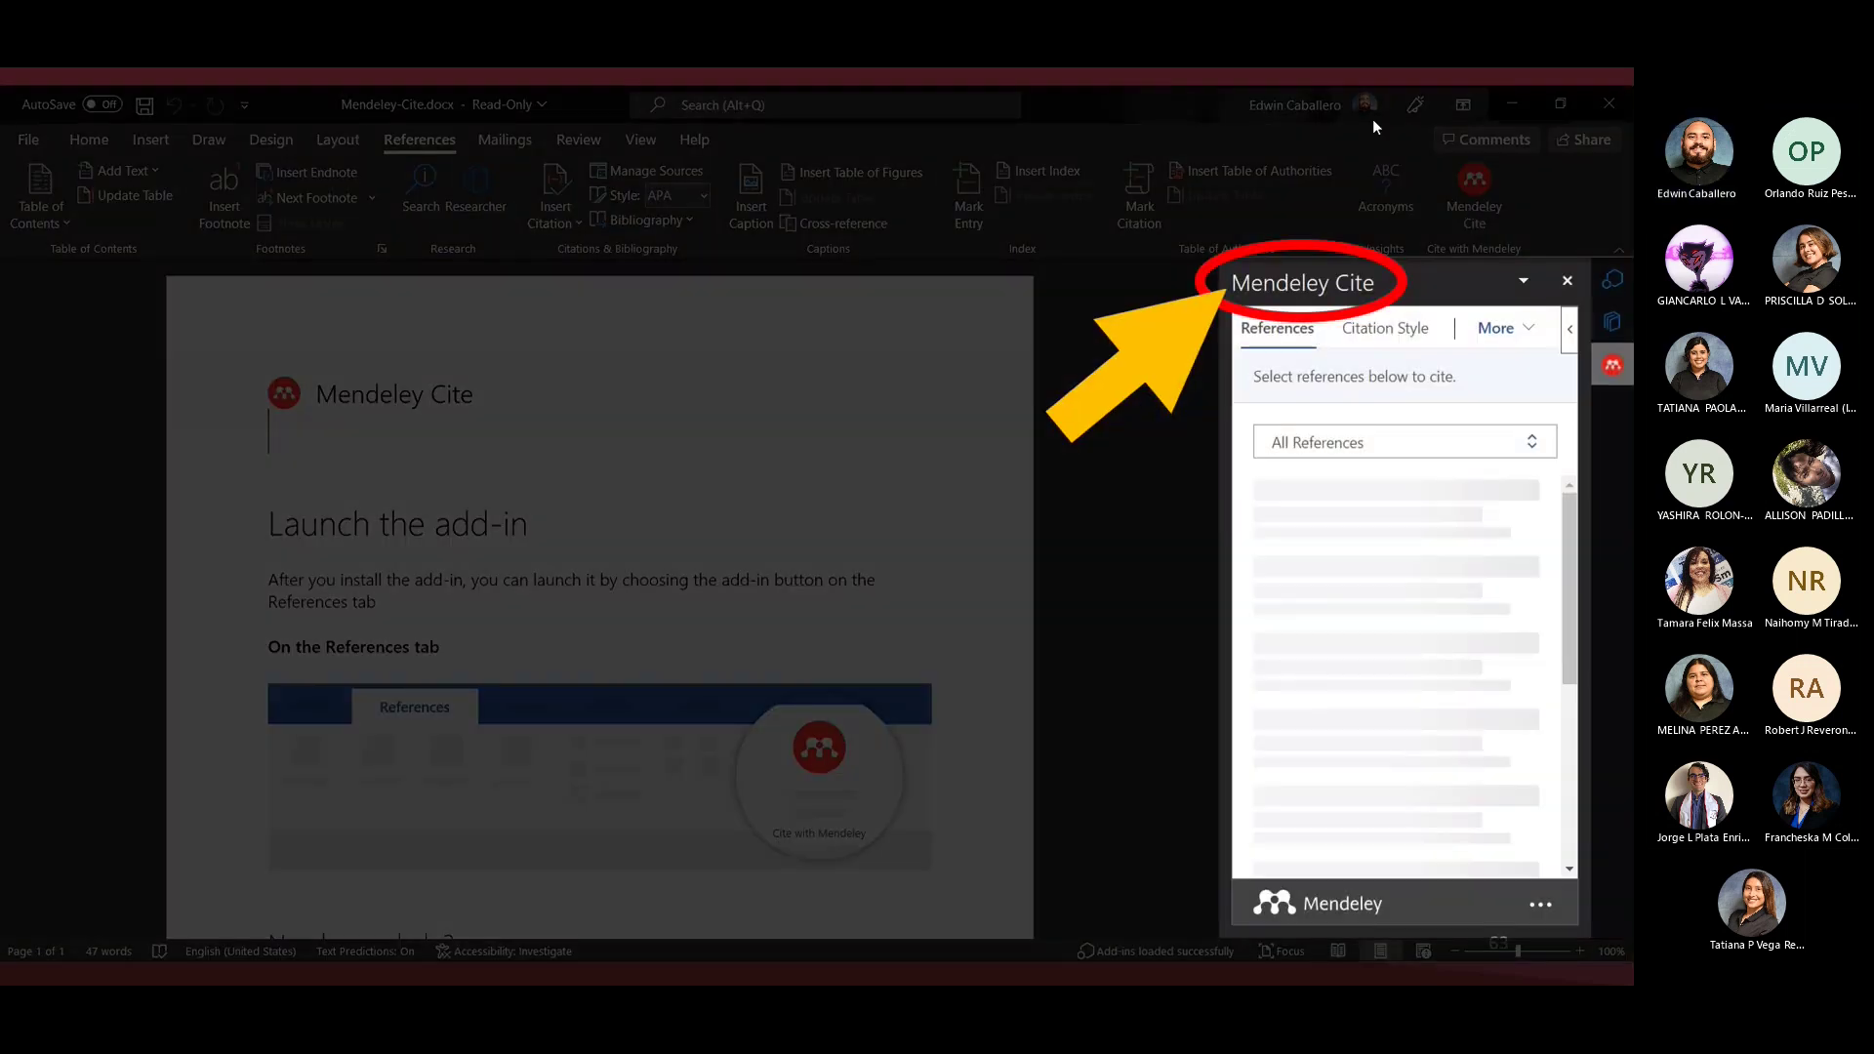
key(ctrl+p)
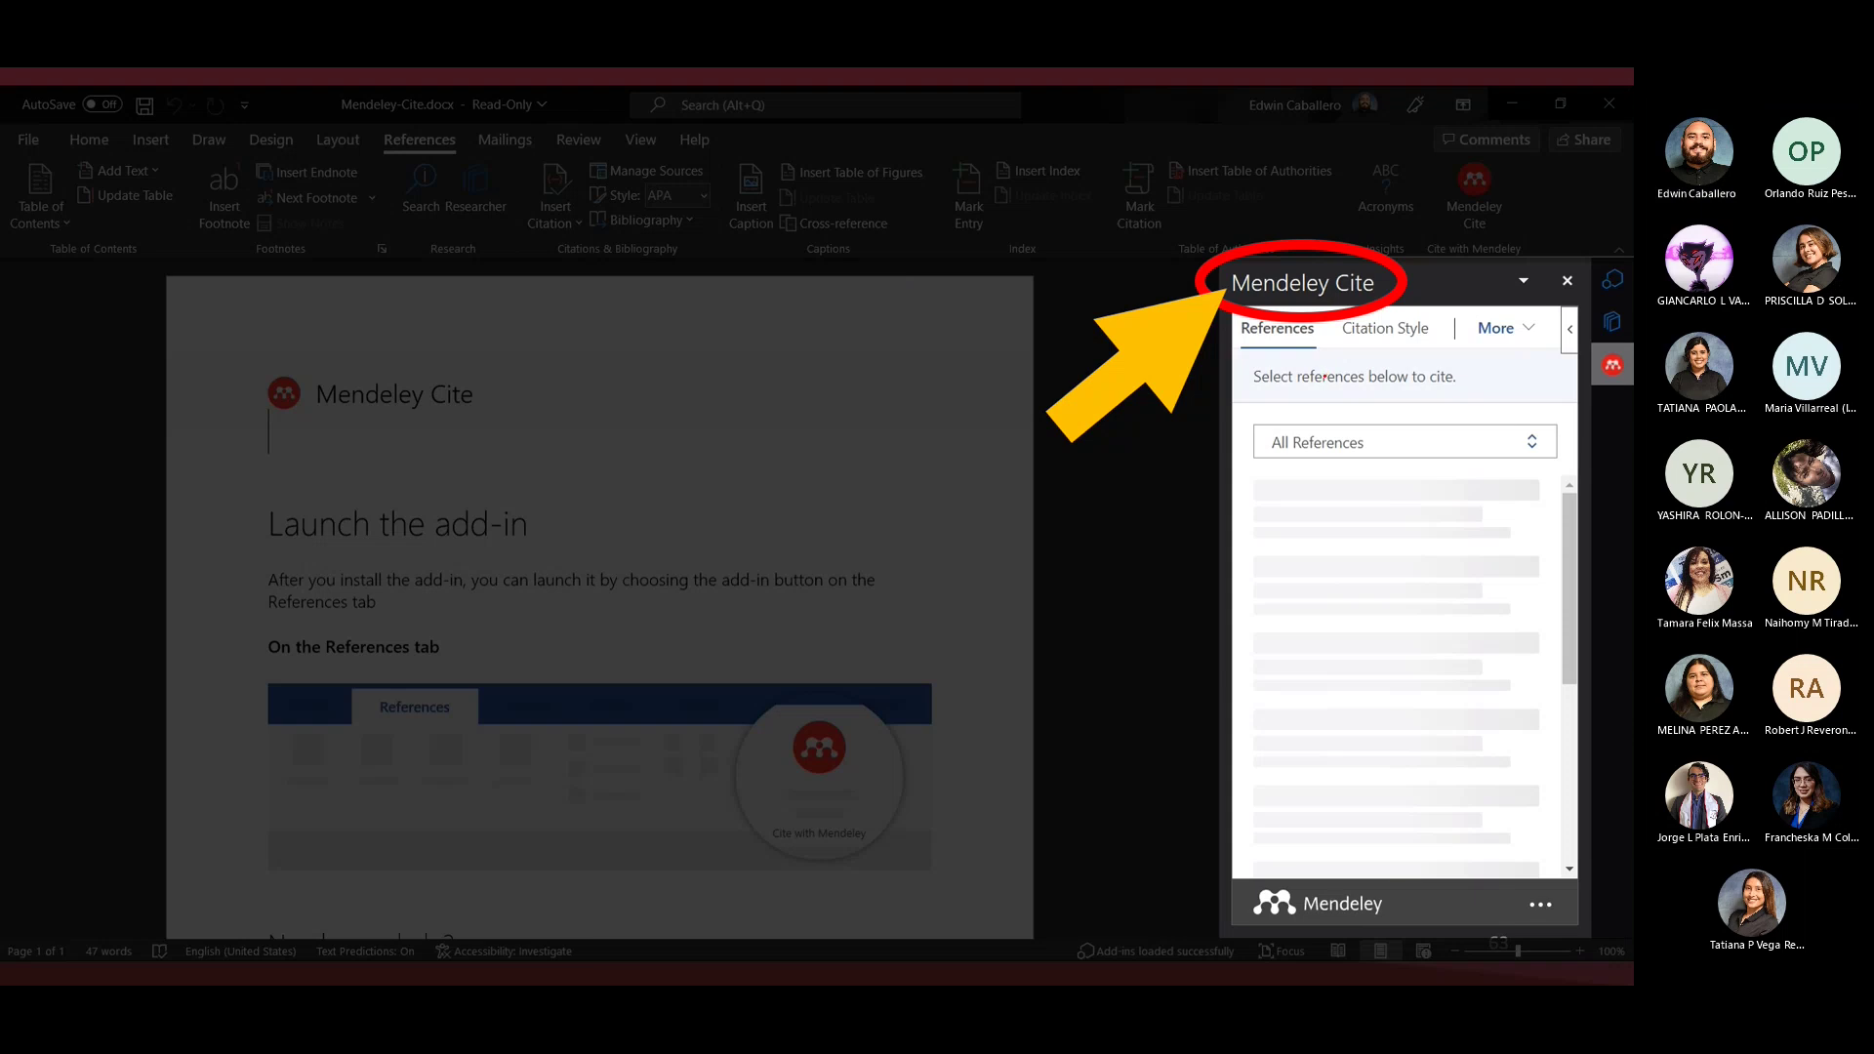
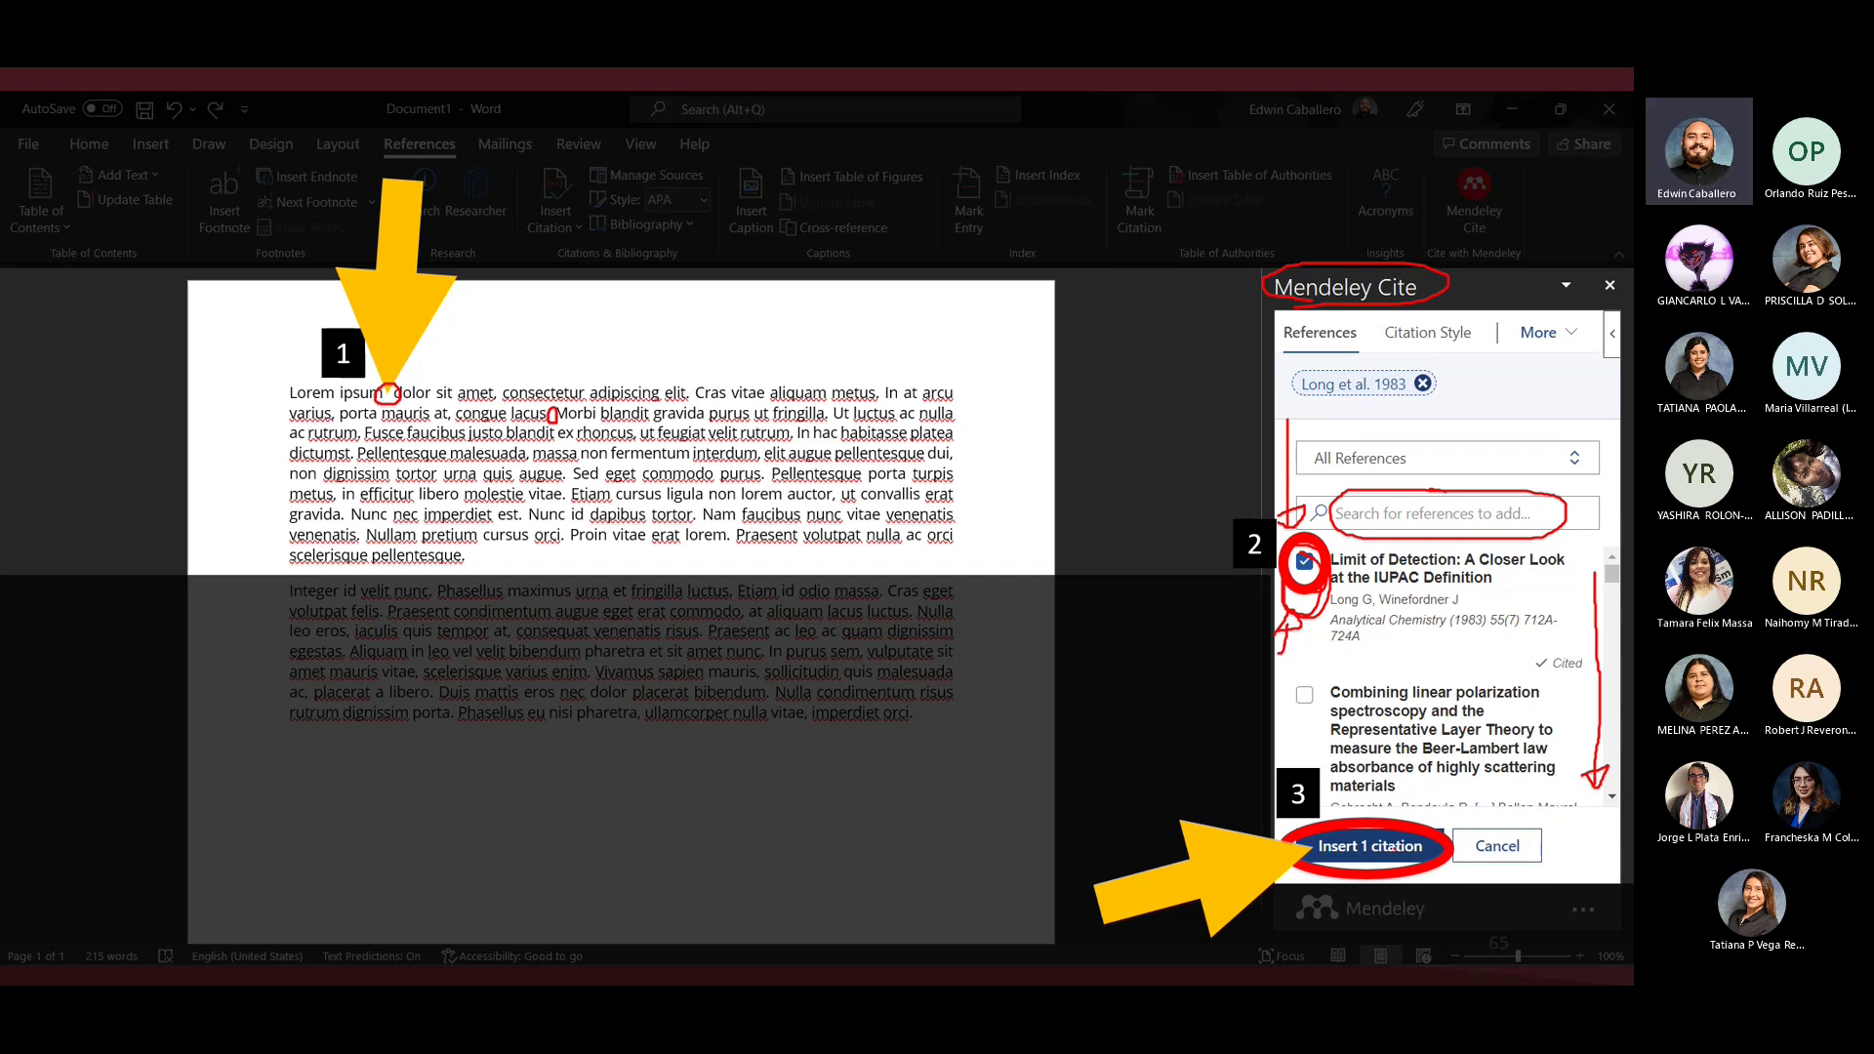
Advance to the Long & Winefordner citation slide and ink an arrow, 'ipsum 1-5' and an 'A'.
key(Right)
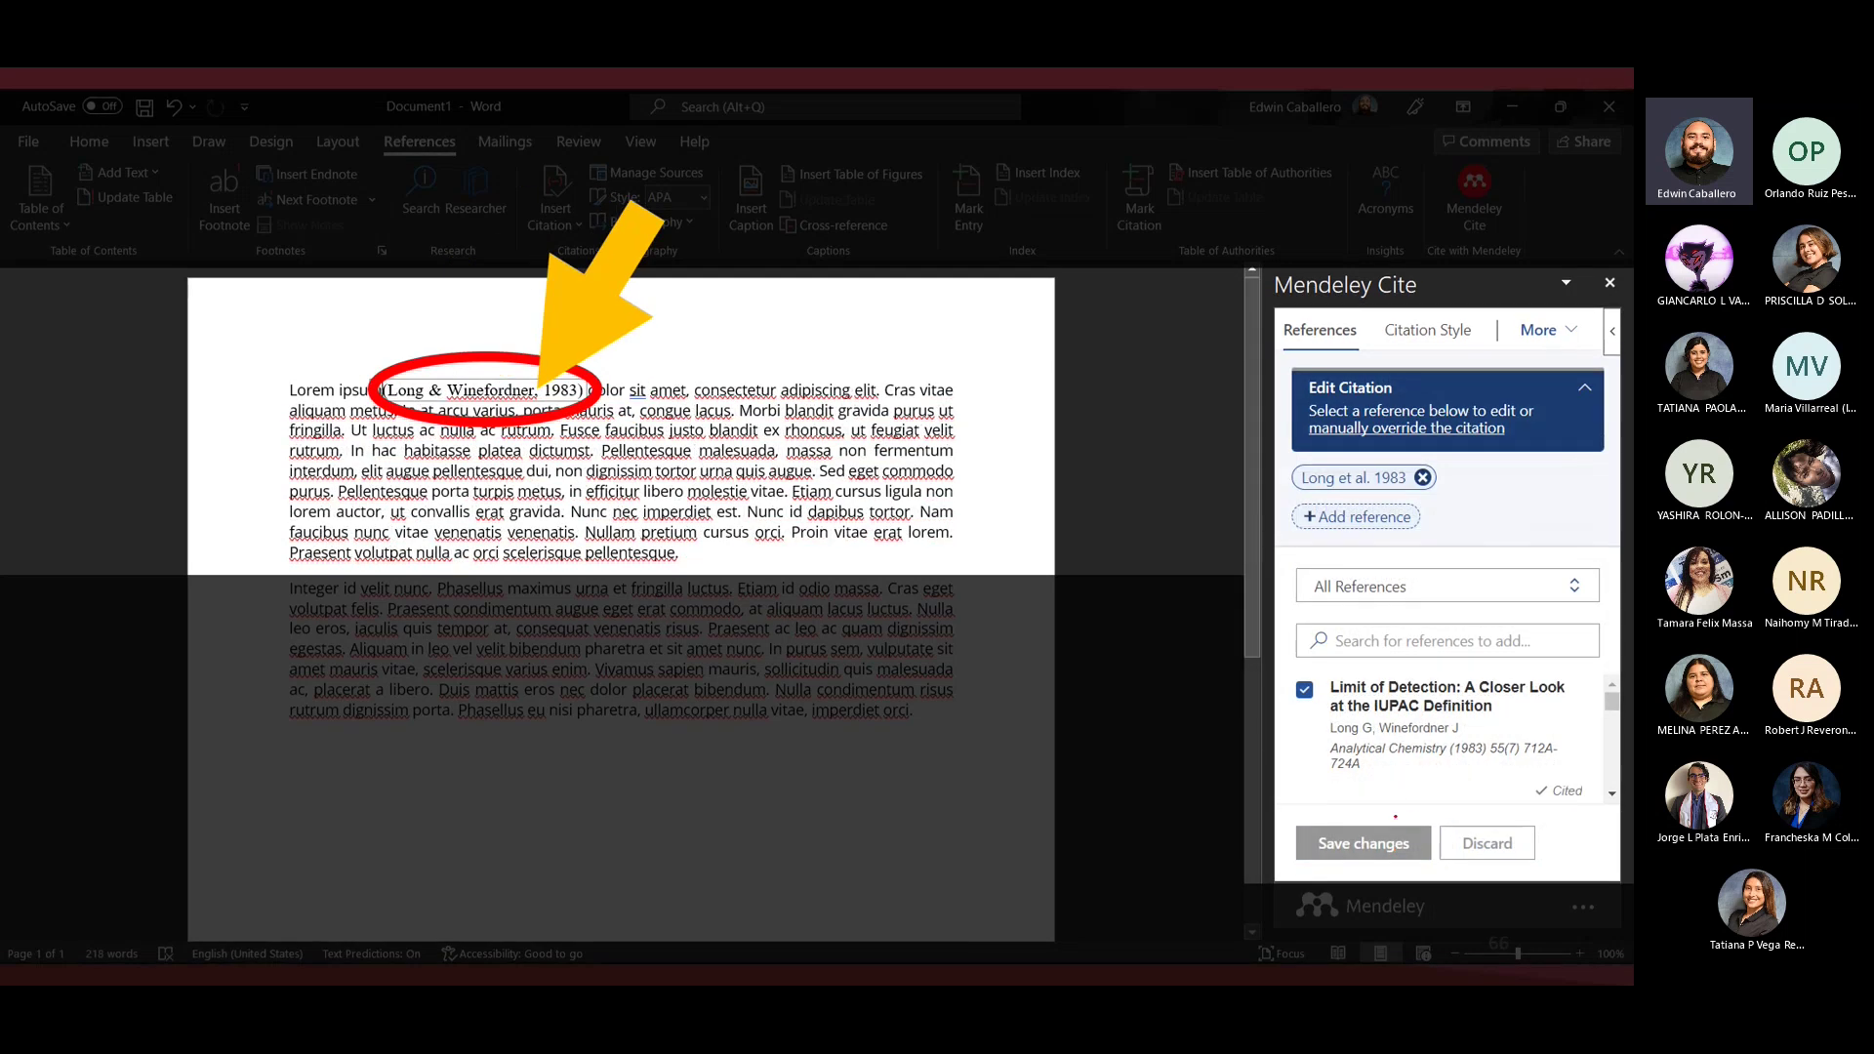
mouse_move(454, 314)
mouse_down()
mouse_move(454, 378)
mouse_move(467, 368)
mouse_up()
mouse_move(221, 316)
mouse_down()
mouse_move(223, 340)
mouse_move(312, 312)
mouse_up()
click(252, 325)
mouse_move(341, 287)
mouse_down()
mouse_move(340, 304)
mouse_move(359, 283)
mouse_up()
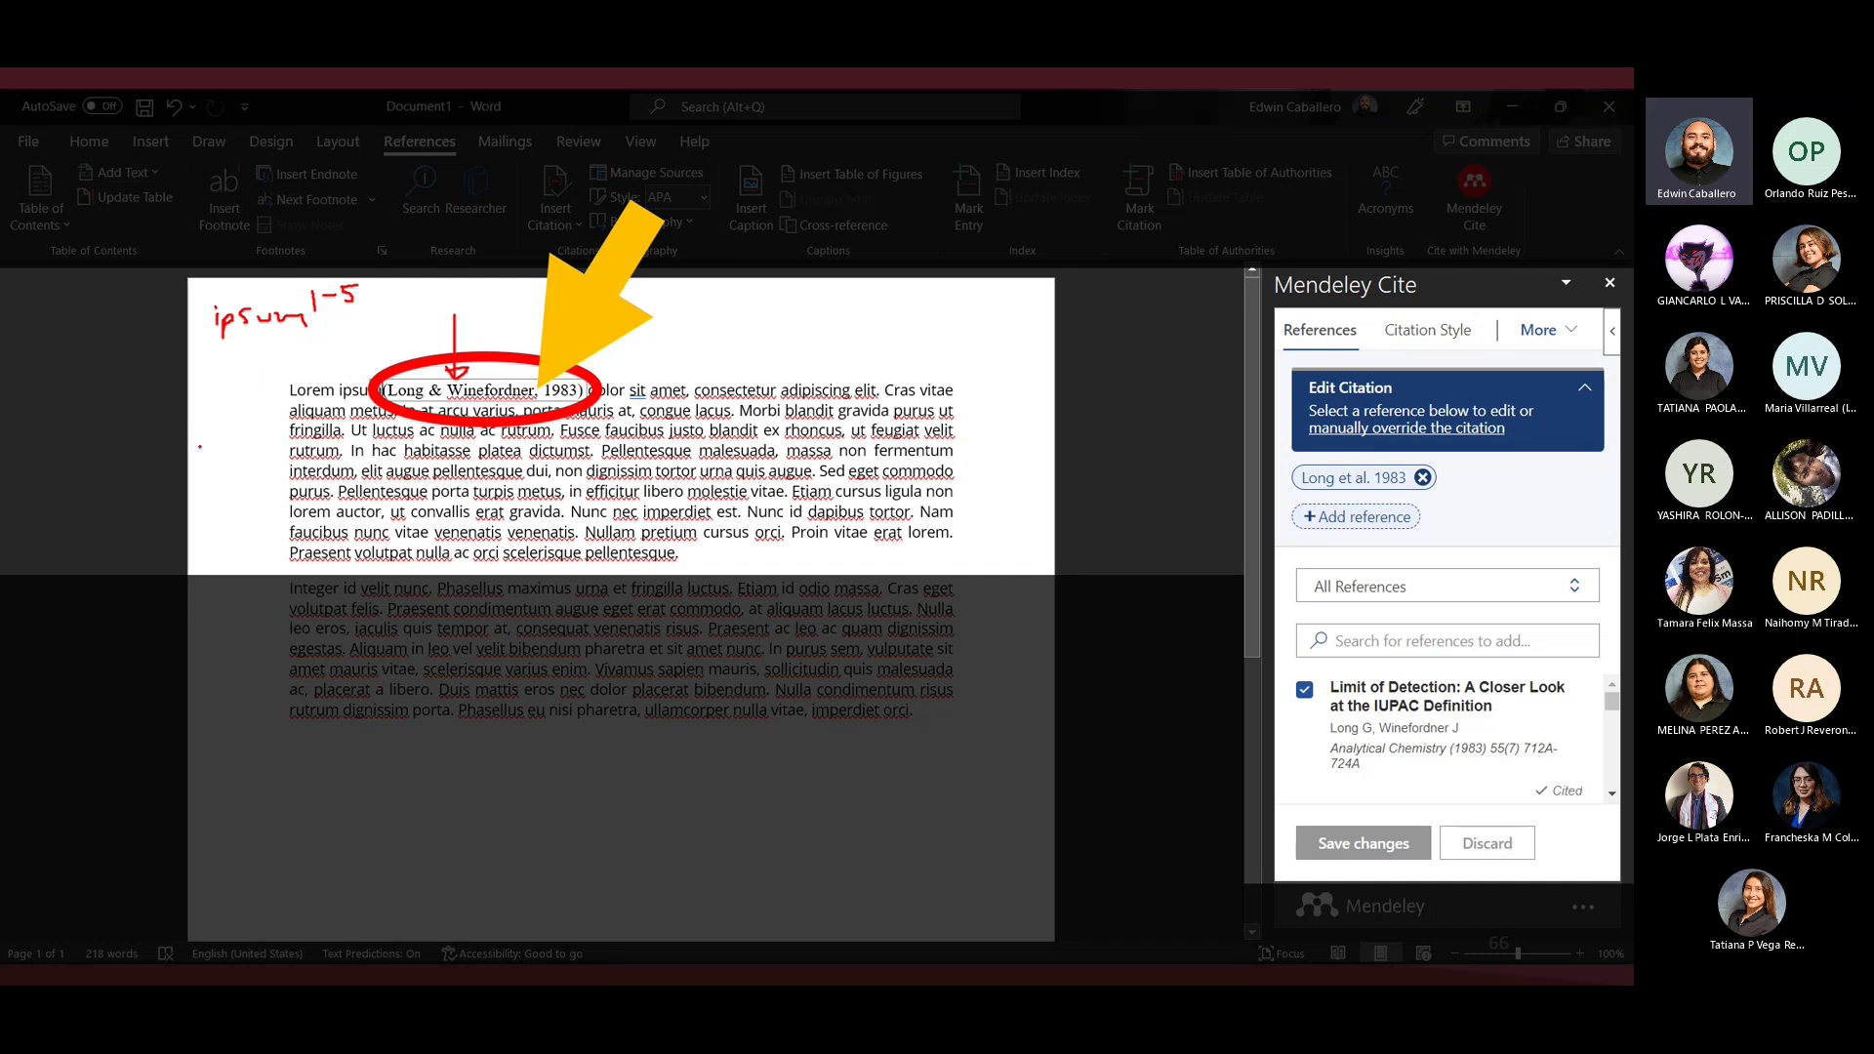
mouse_move(196, 460)
mouse_down()
mouse_move(217, 429)
mouse_move(248, 429)
mouse_up()
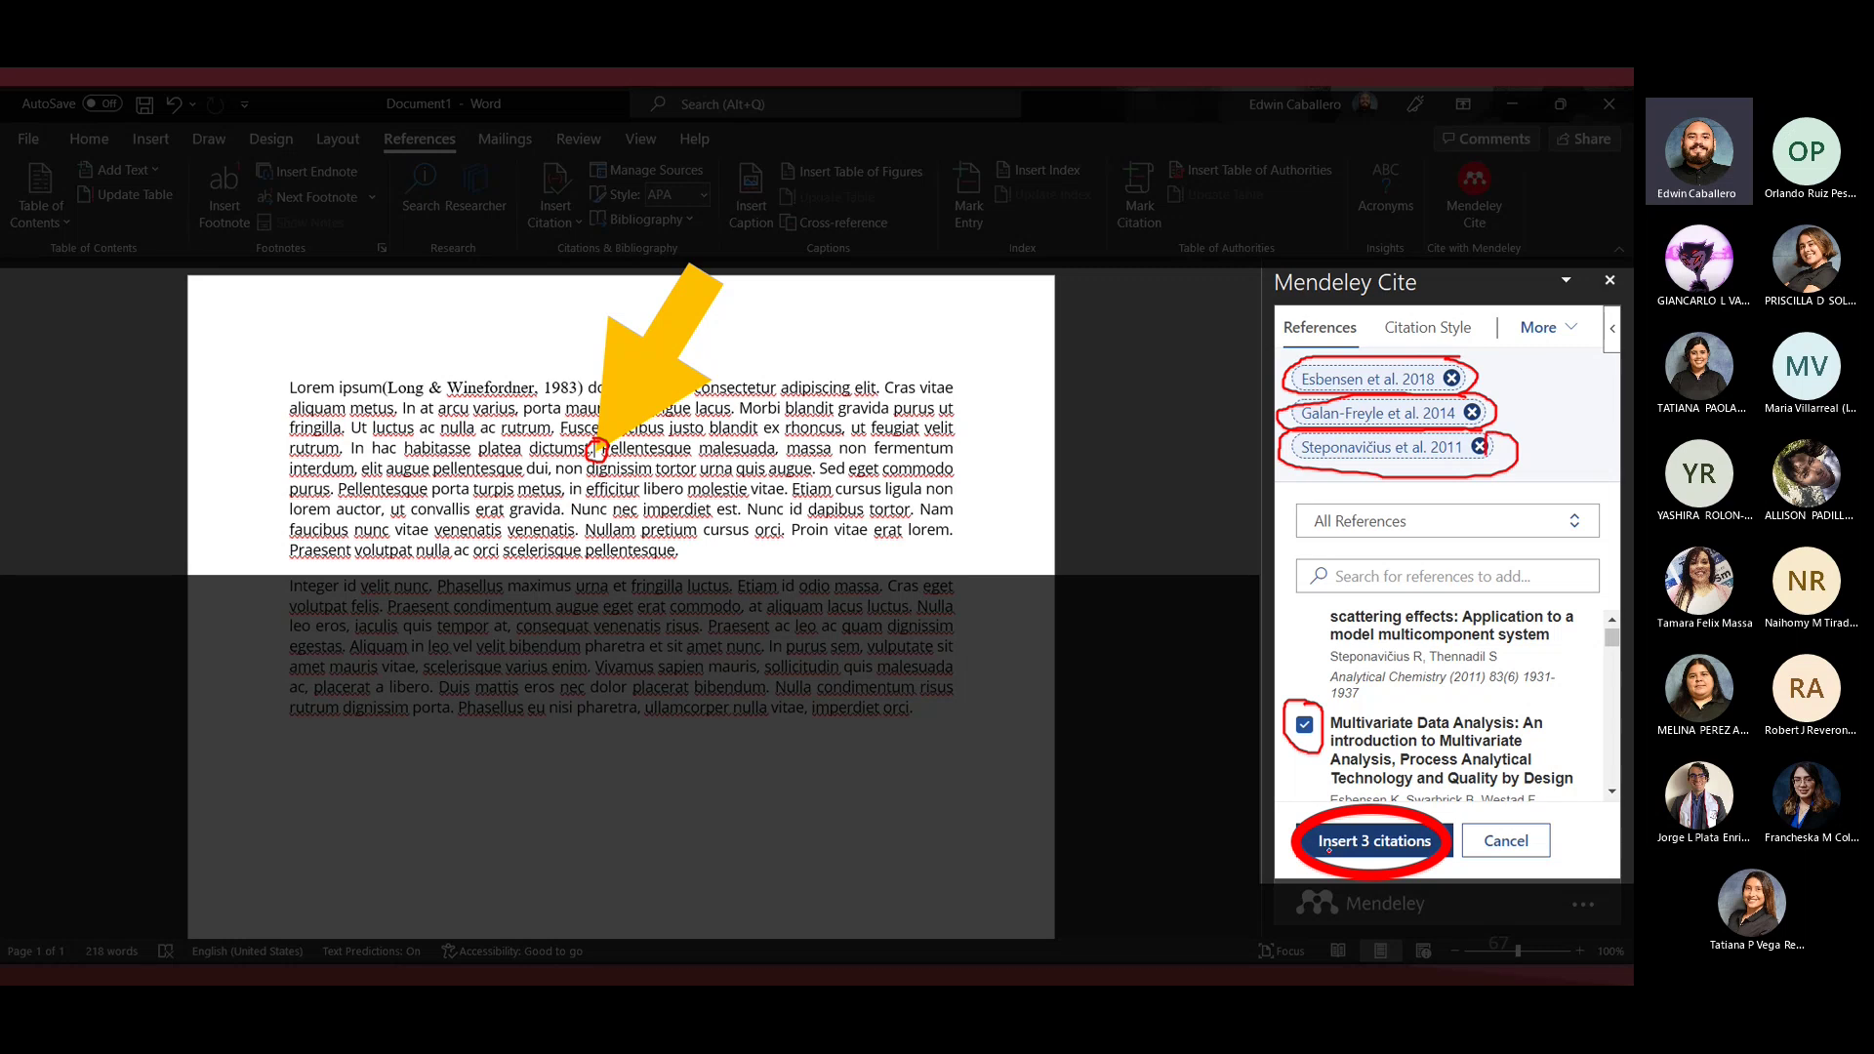
Advance from the 'Insert 3 citations' slide to the combined-citation slide.
key(Right)
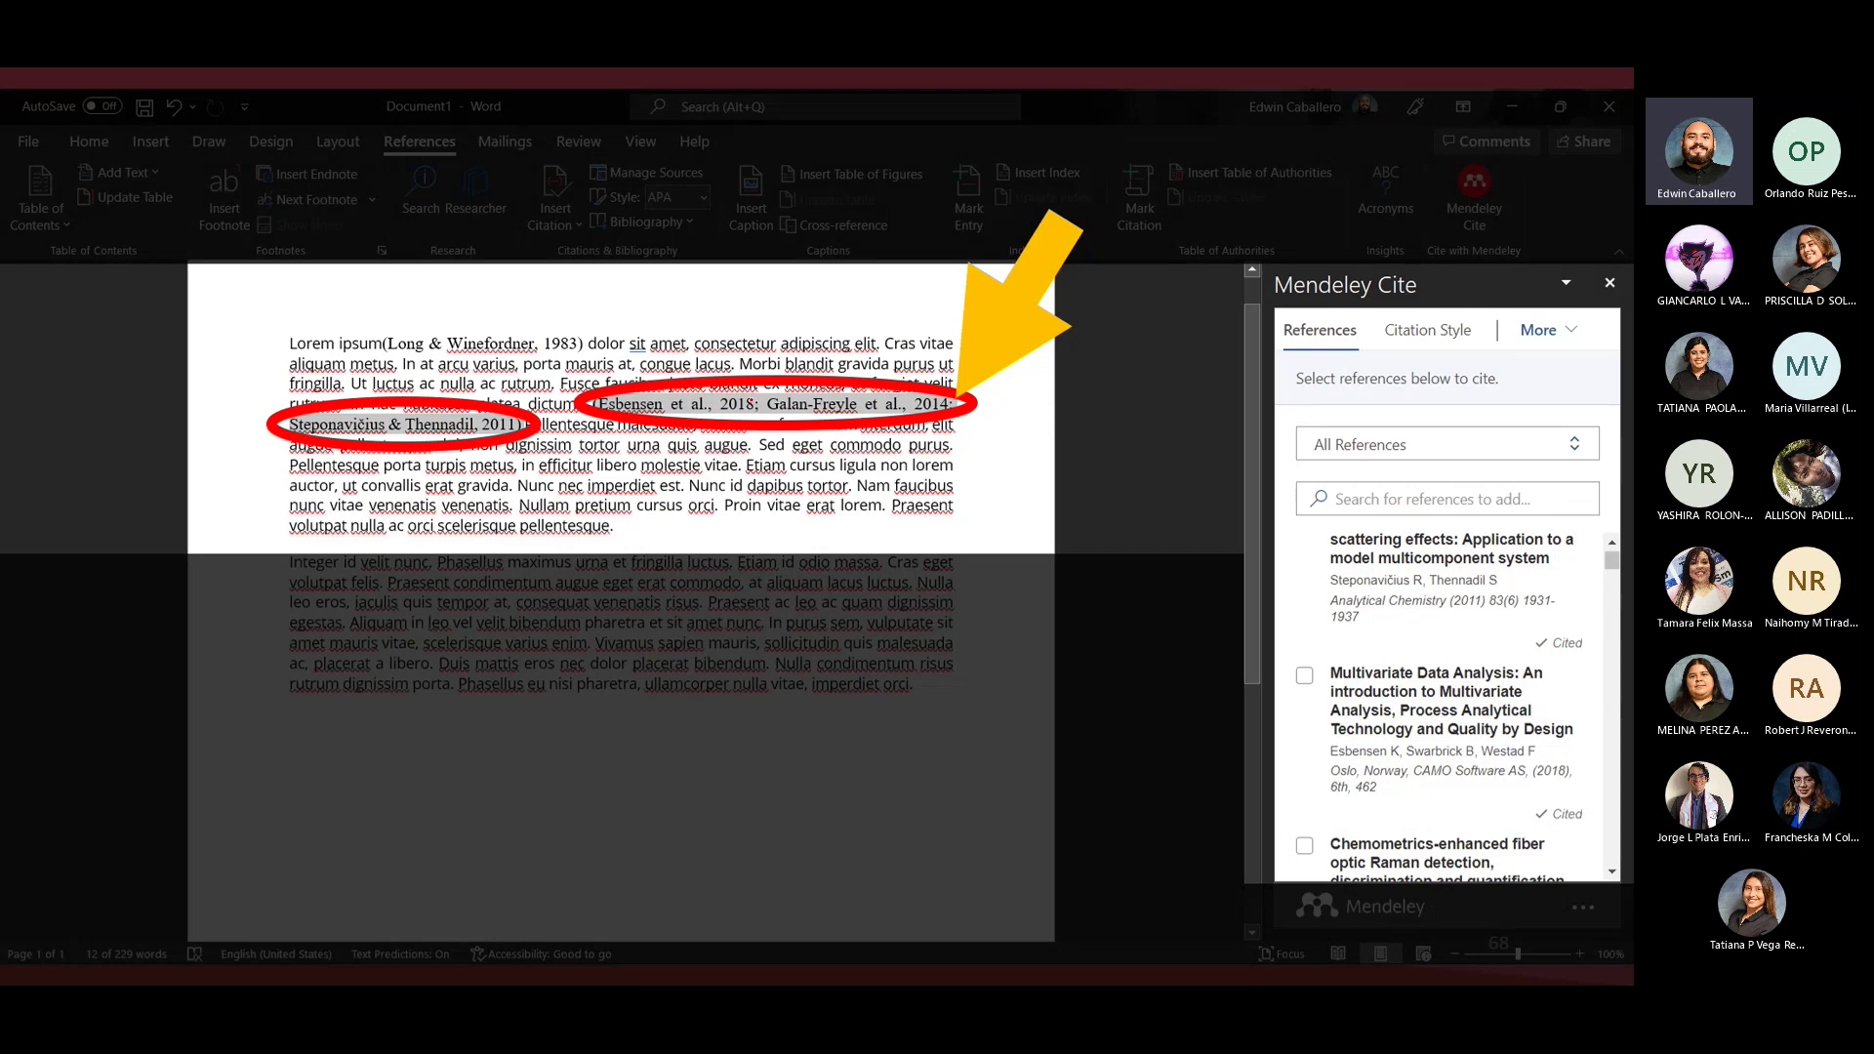
Circle the semicolon between the grouped citations, then advance to slide 69.
mouse_move(758, 393)
mouse_down()
mouse_move(755, 421)
mouse_move(759, 394)
mouse_up()
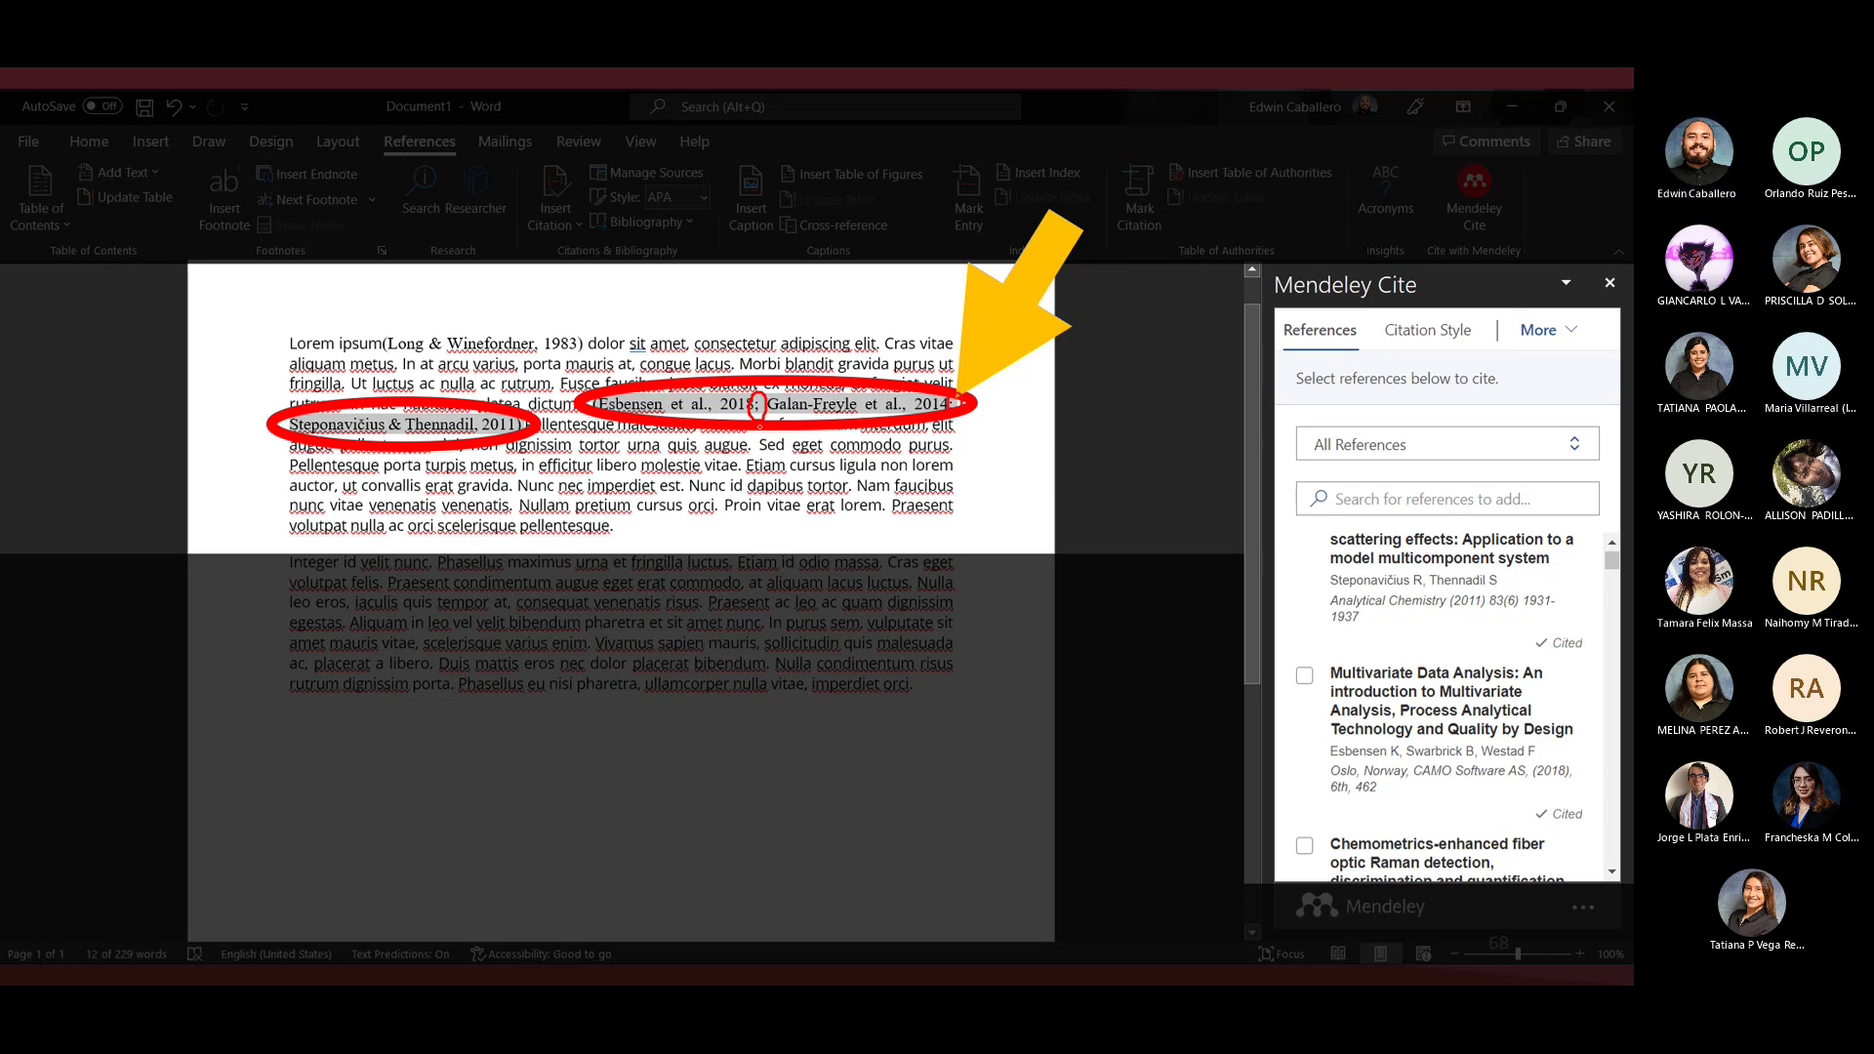
key(Right)
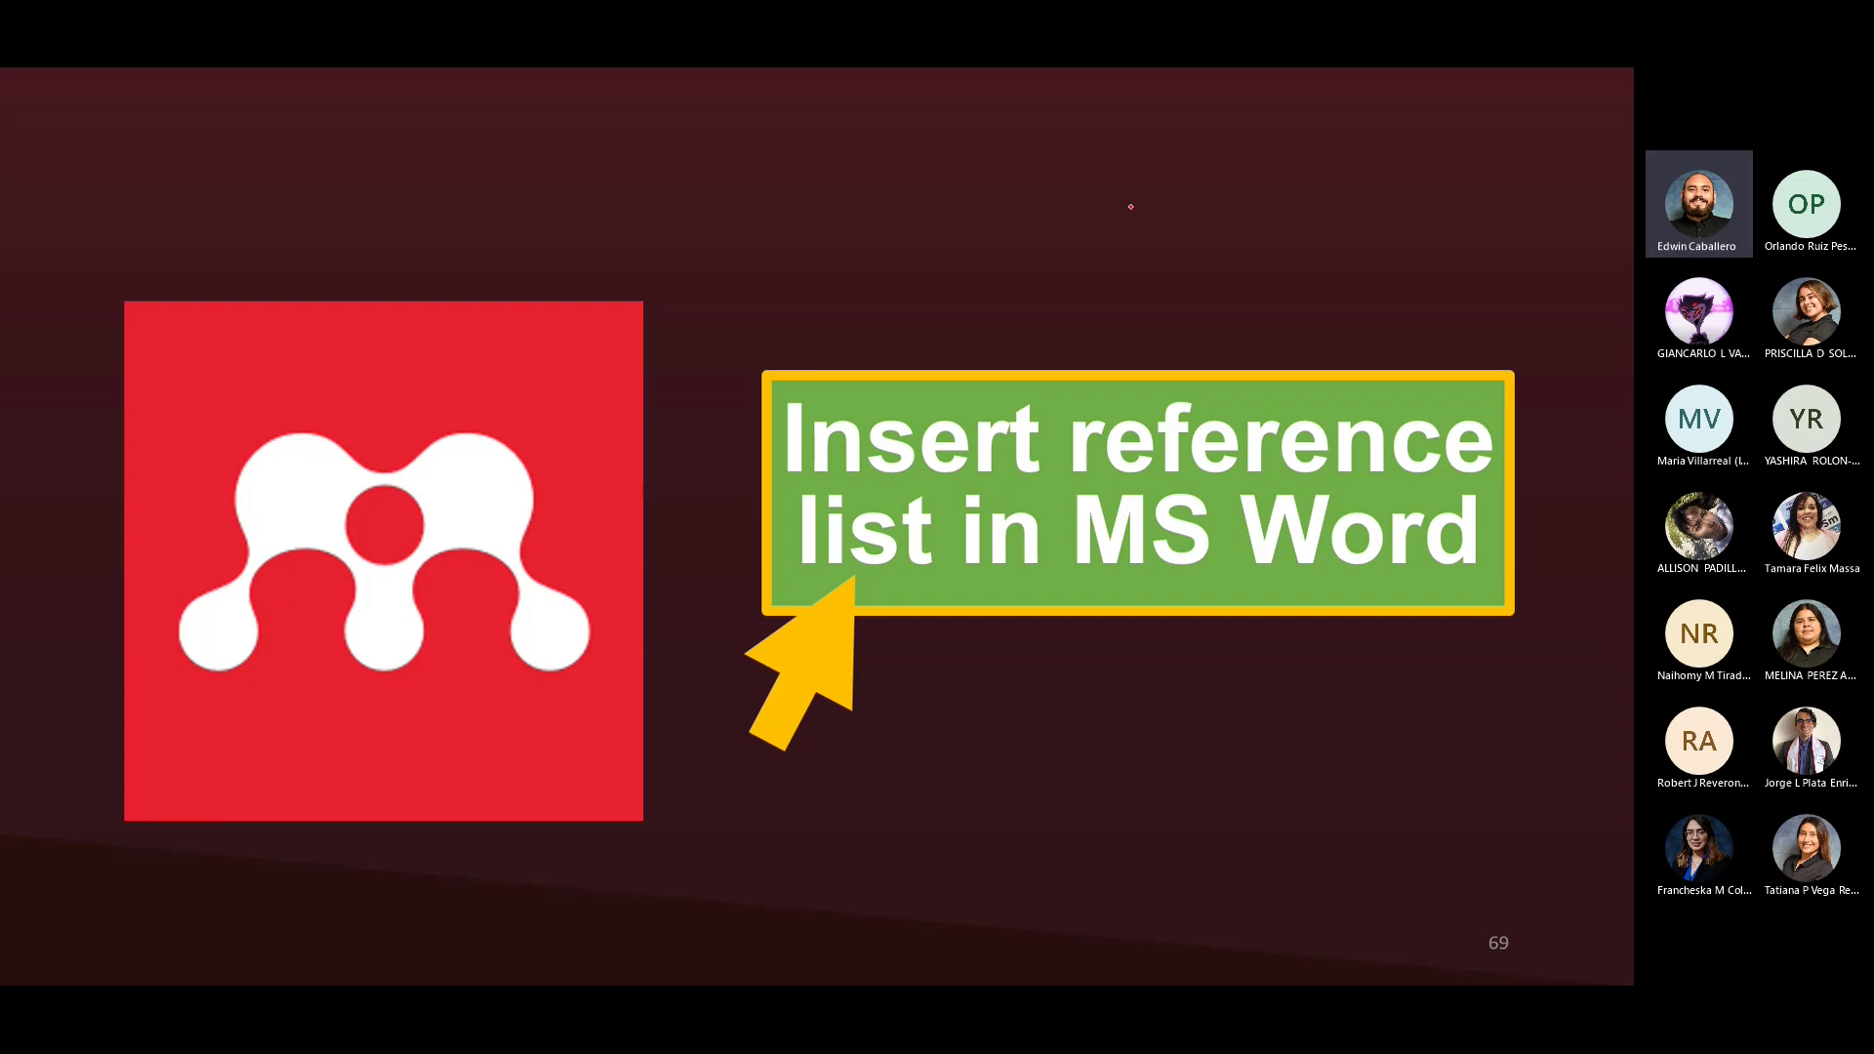
On the Word slide, ring the cursor spot, underline Insert Bibliography and circle Continue.
key(Right)
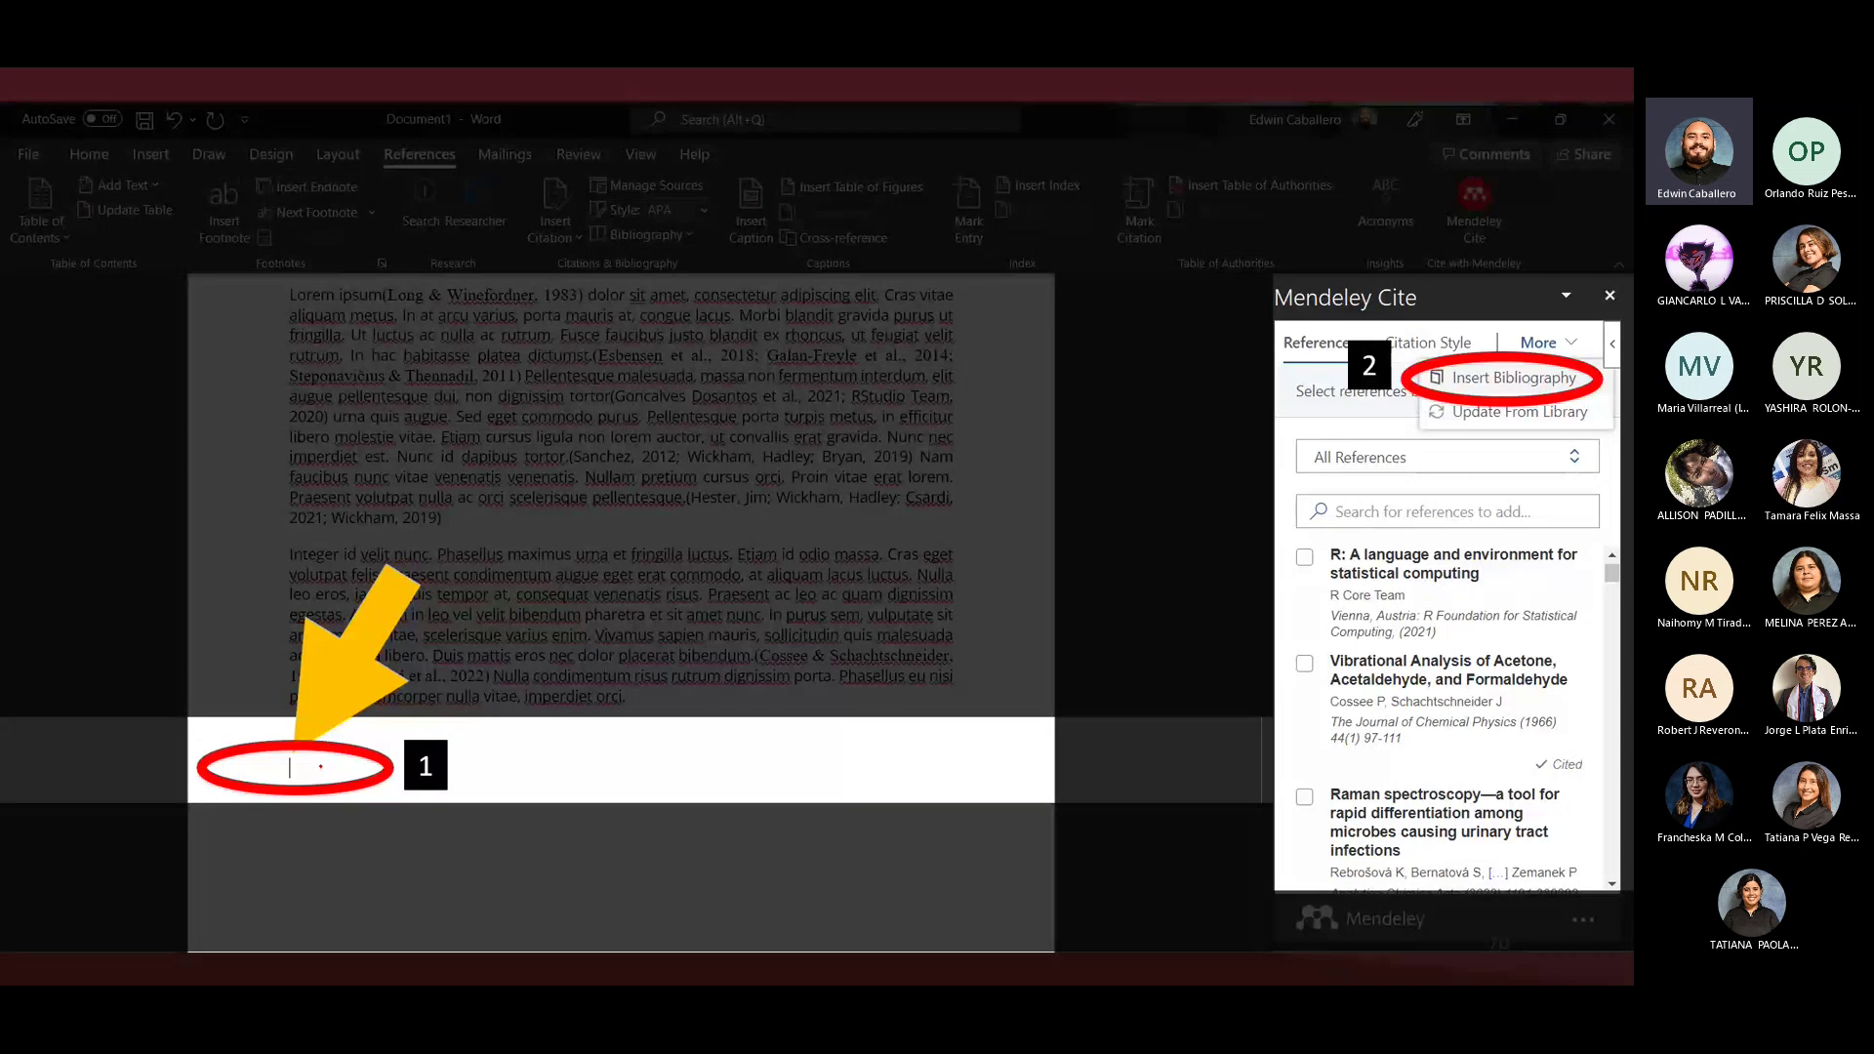
mouse_move(281, 750)
mouse_down()
mouse_move(238, 782)
mouse_move(318, 739)
mouse_move(260, 742)
mouse_up()
mouse_move(1566, 322)
mouse_down()
mouse_move(1511, 342)
mouse_move(1593, 343)
mouse_move(1564, 323)
mouse_up()
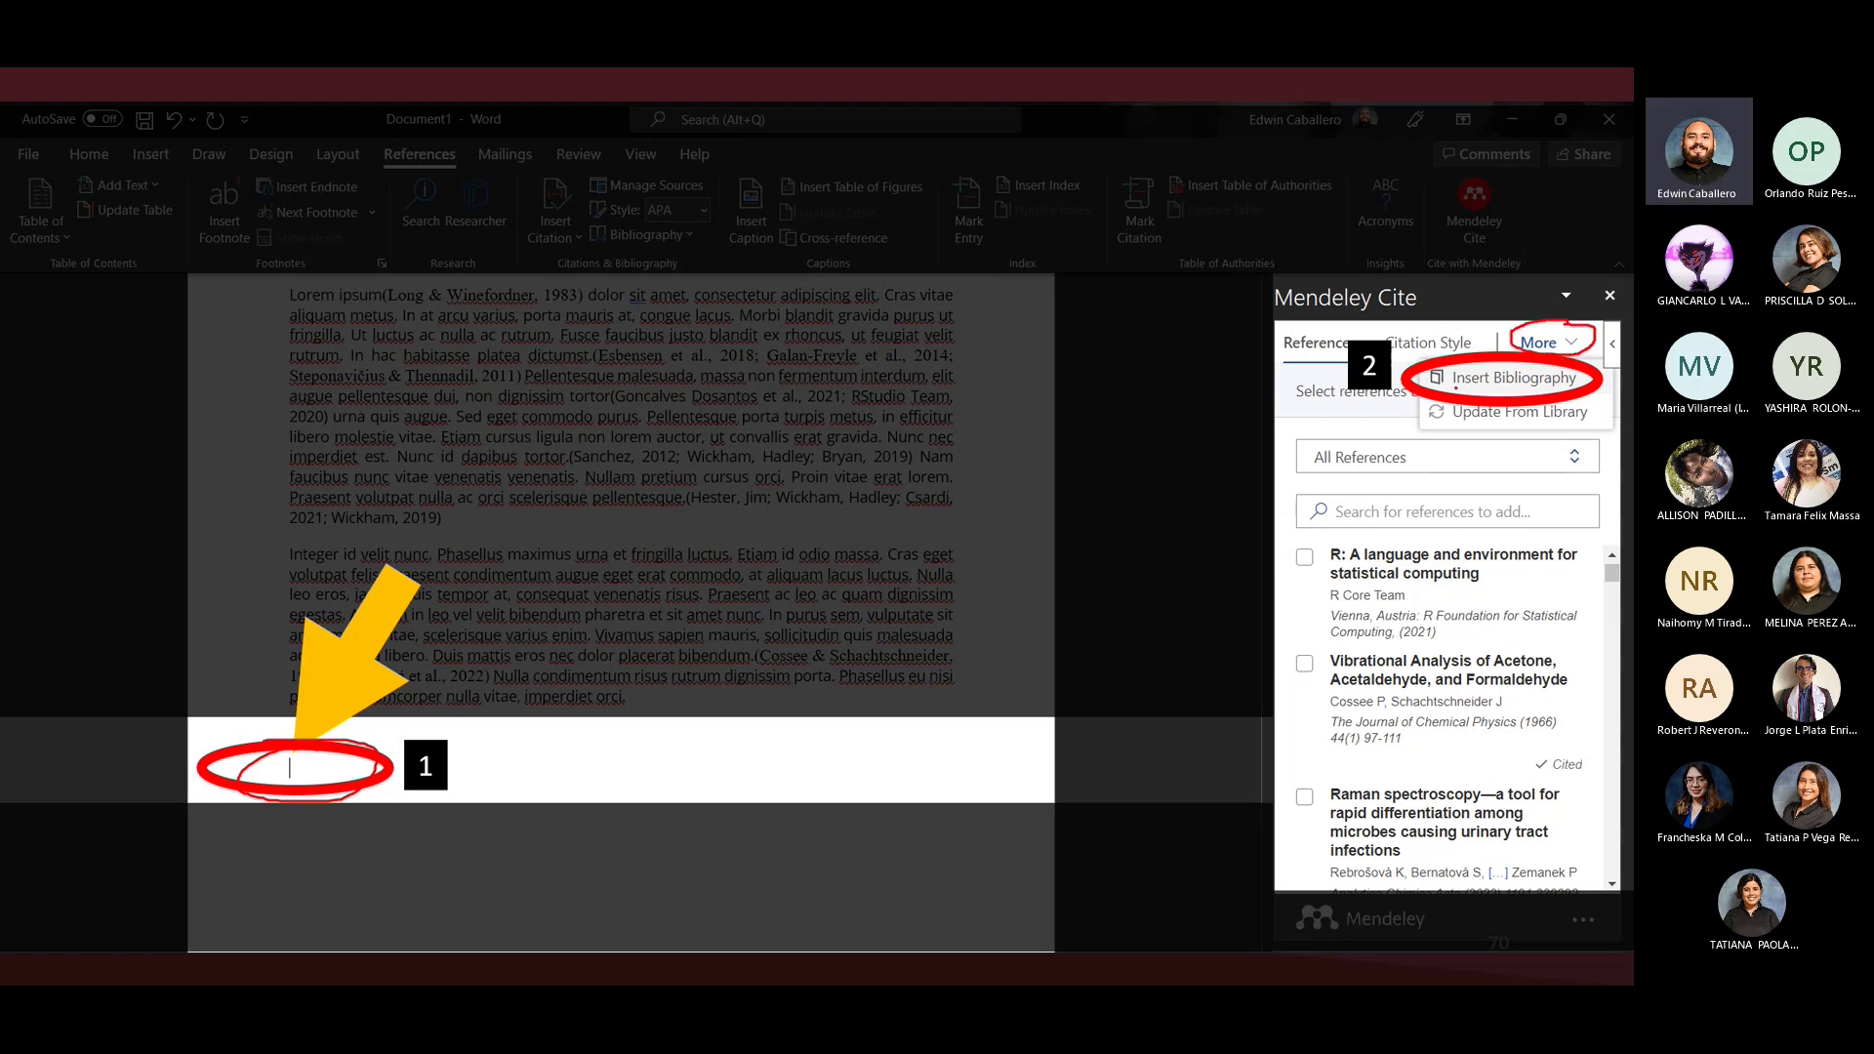
drag(1455, 388, 1586, 381)
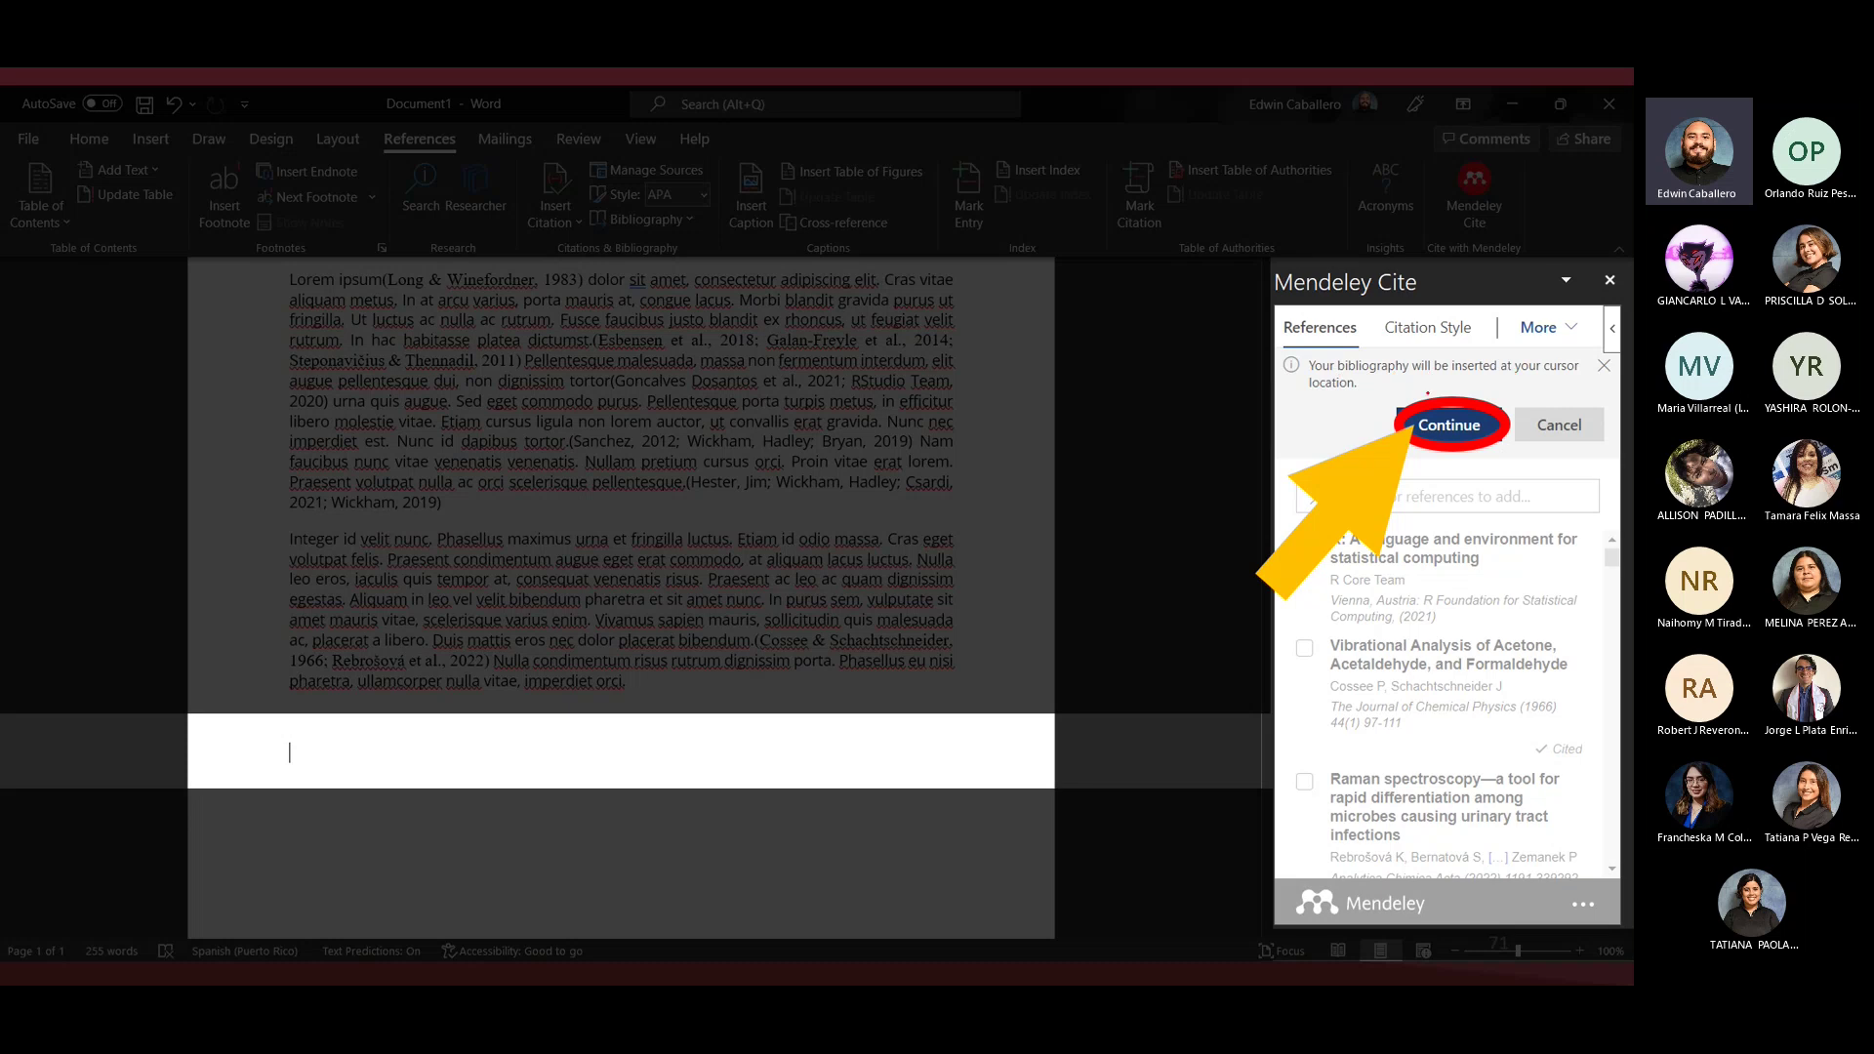
mouse_move(317, 736)
mouse_down()
mouse_move(341, 776)
mouse_move(305, 734)
mouse_up()
mouse_move(1449, 402)
mouse_down()
mouse_move(1415, 455)
mouse_move(1479, 455)
mouse_move(1385, 410)
mouse_move(1448, 402)
mouse_up()
Move to the inserted reference list slide and draw a red line beside the entries.
key(Right)
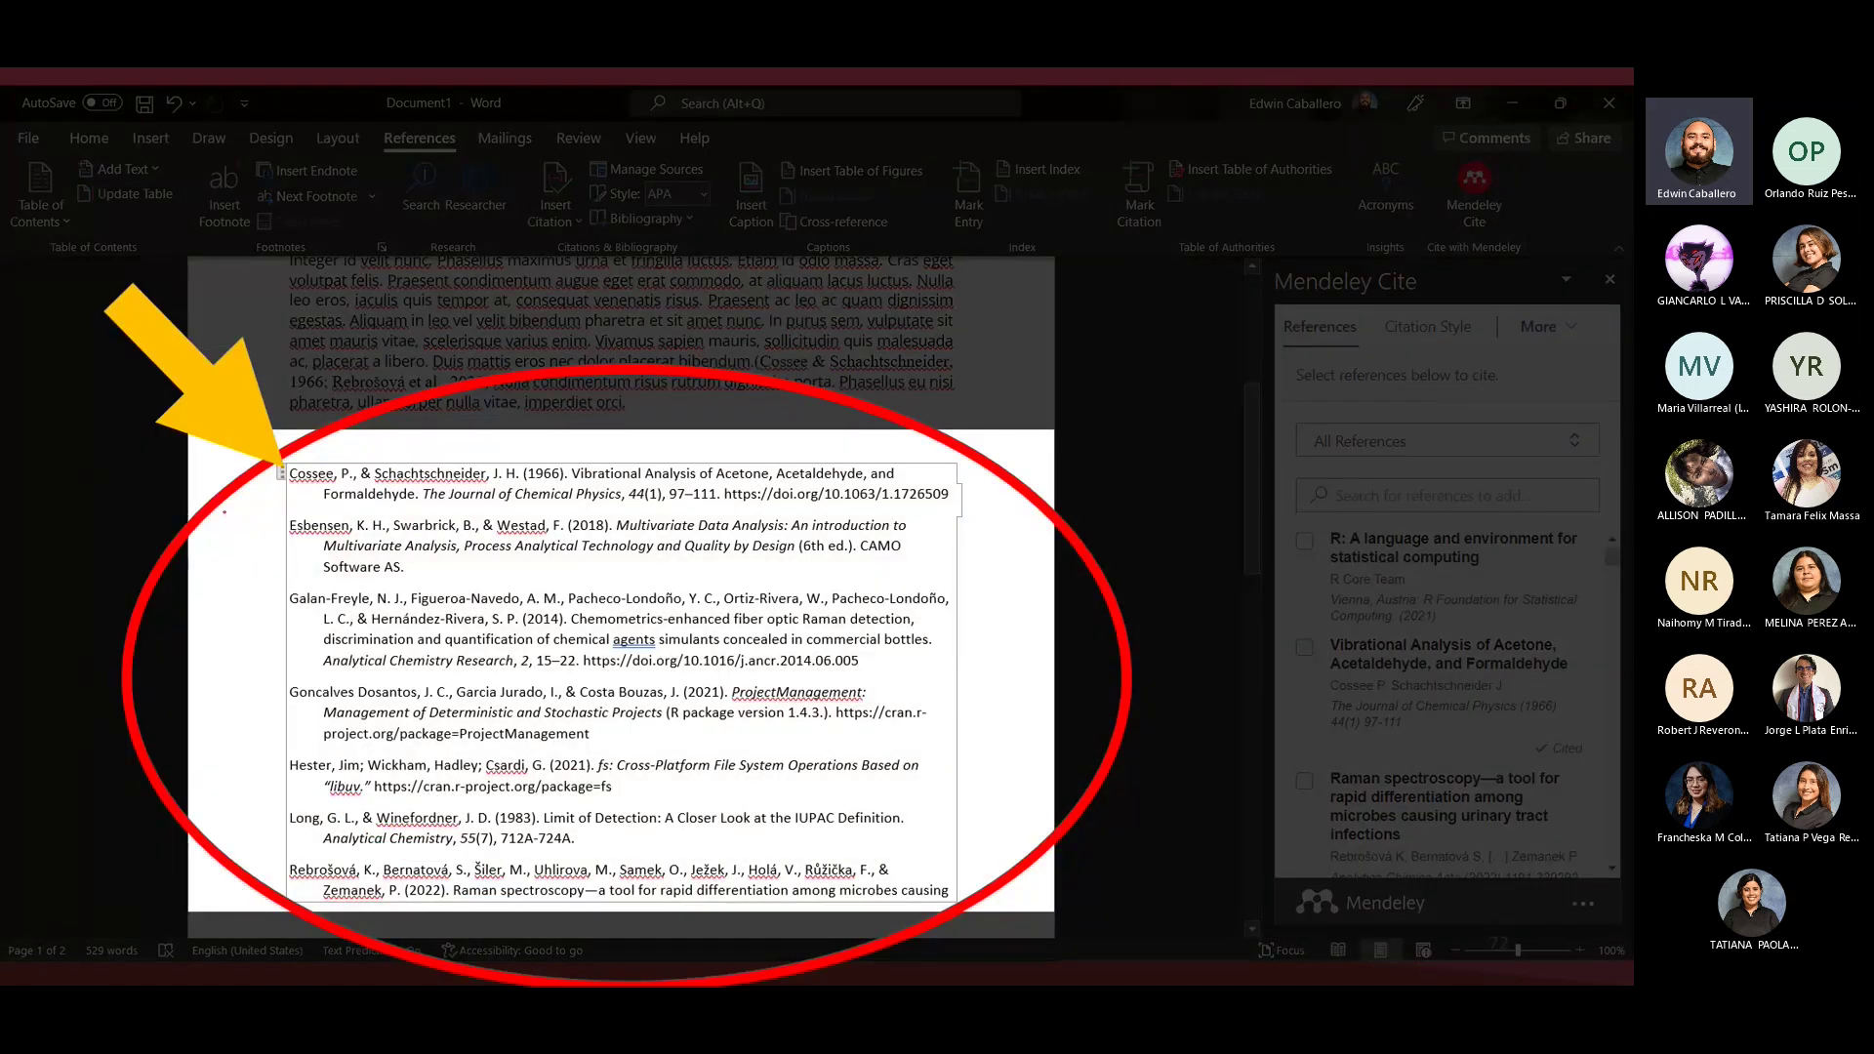
drag(243, 488, 232, 841)
mouse_move(209, 823)
mouse_down()
mouse_move(266, 821)
mouse_move(210, 858)
mouse_move(195, 809)
mouse_up()
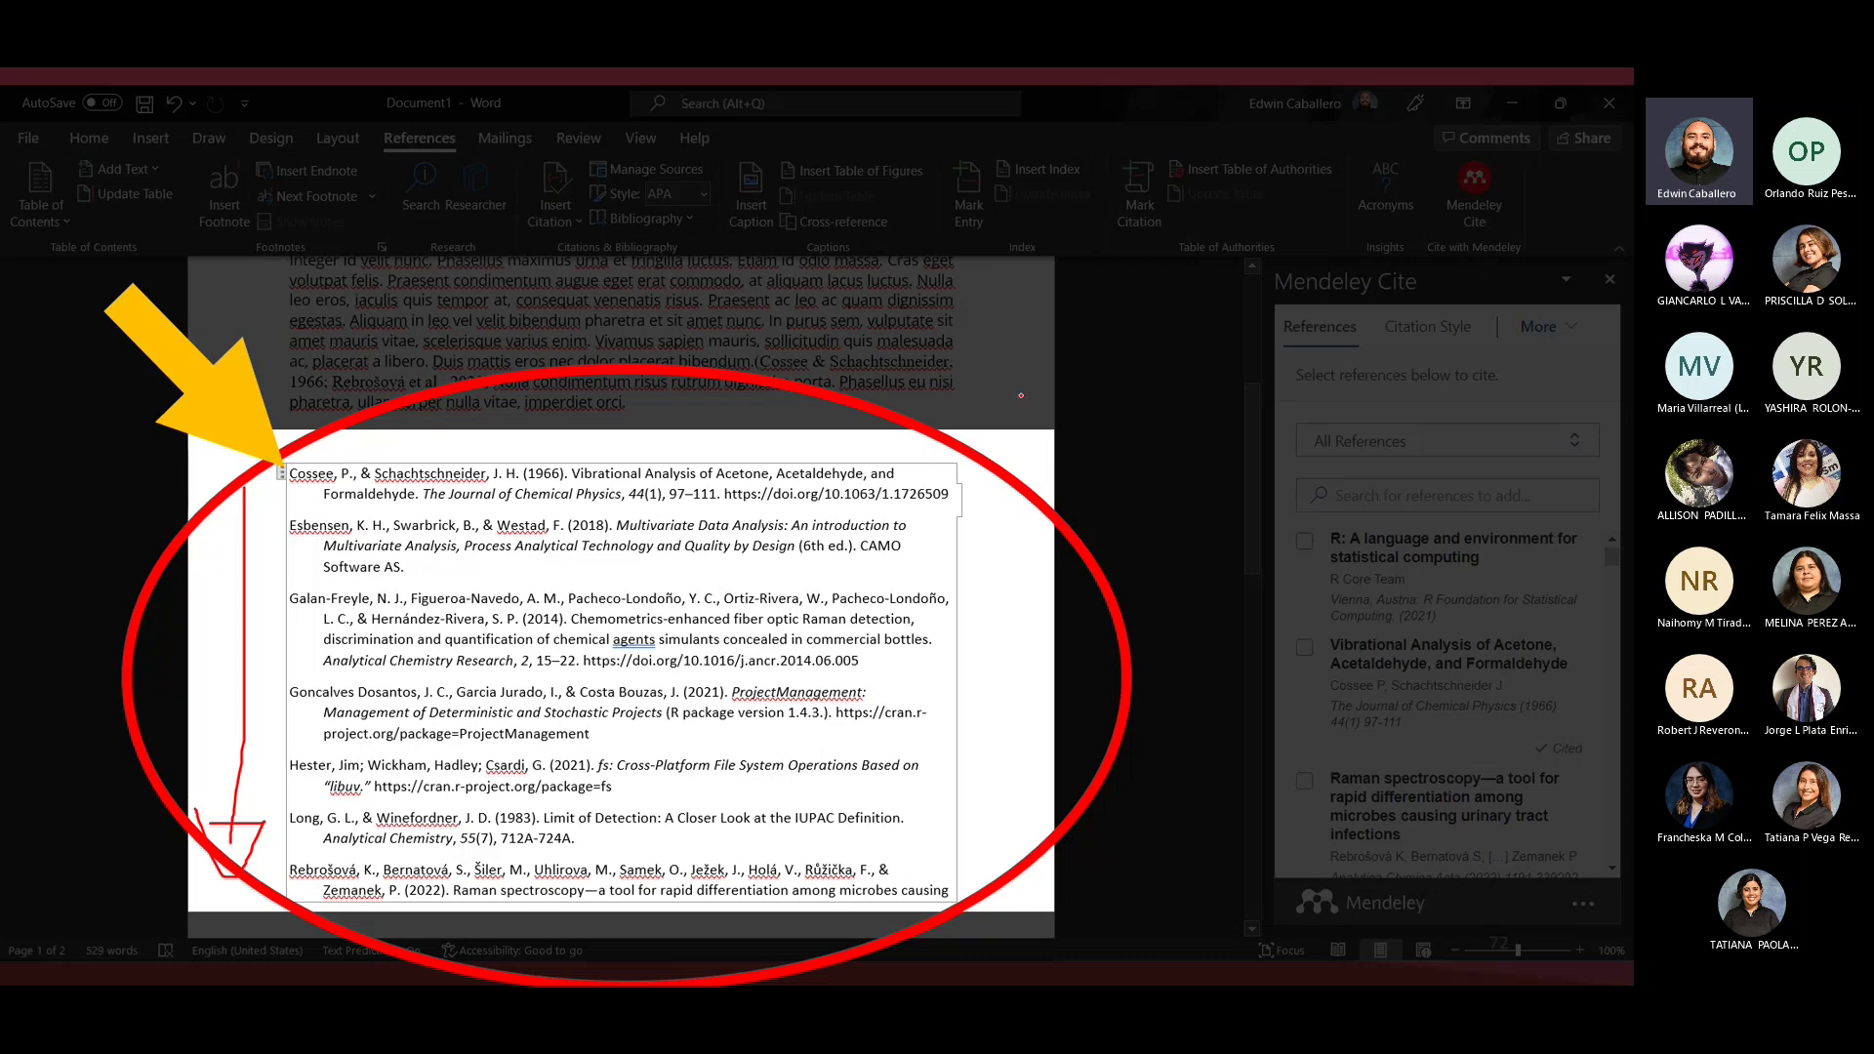
Add an arrowhead to the red line beside the APA reference list.
drag(1021, 395, 1006, 318)
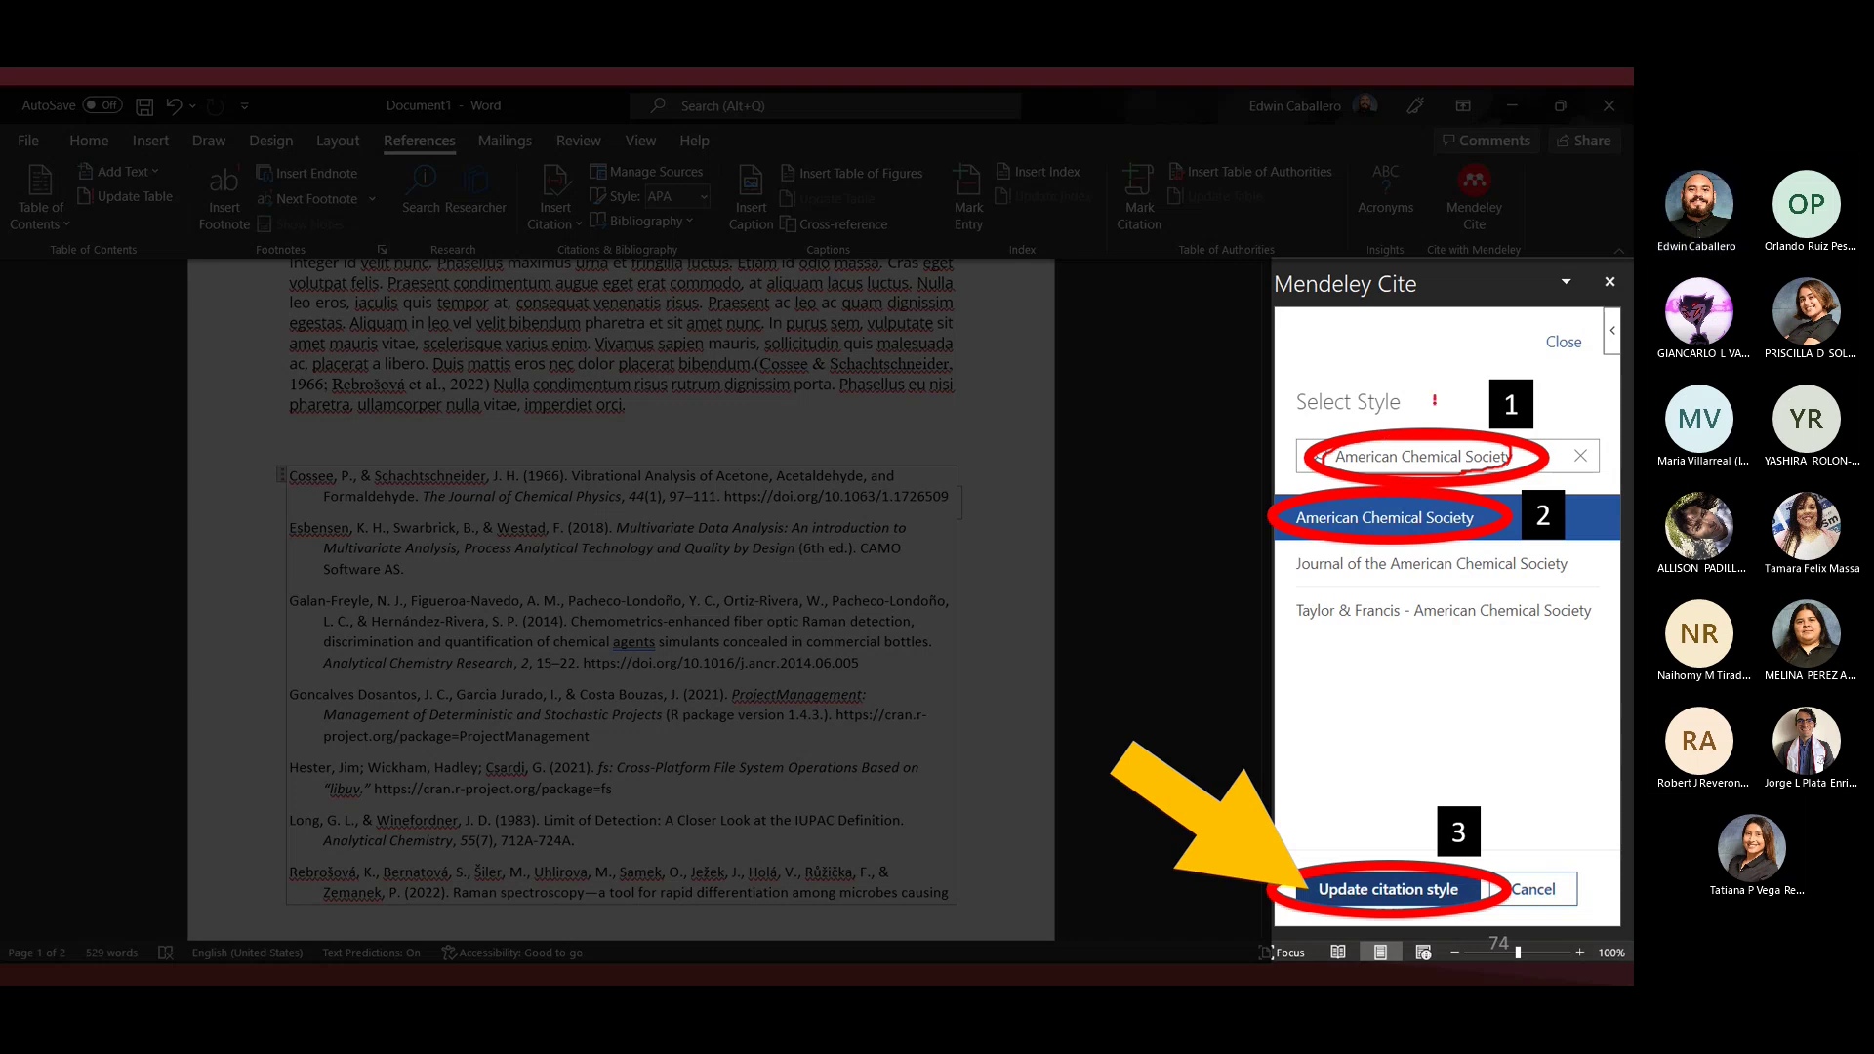
Draw red arrows at the style search, American Chemical Society item and Update citation style.
mouse_move(1432, 398)
mouse_down()
mouse_move(1437, 427)
mouse_move(1443, 408)
mouse_up()
drag(1248, 535, 1275, 524)
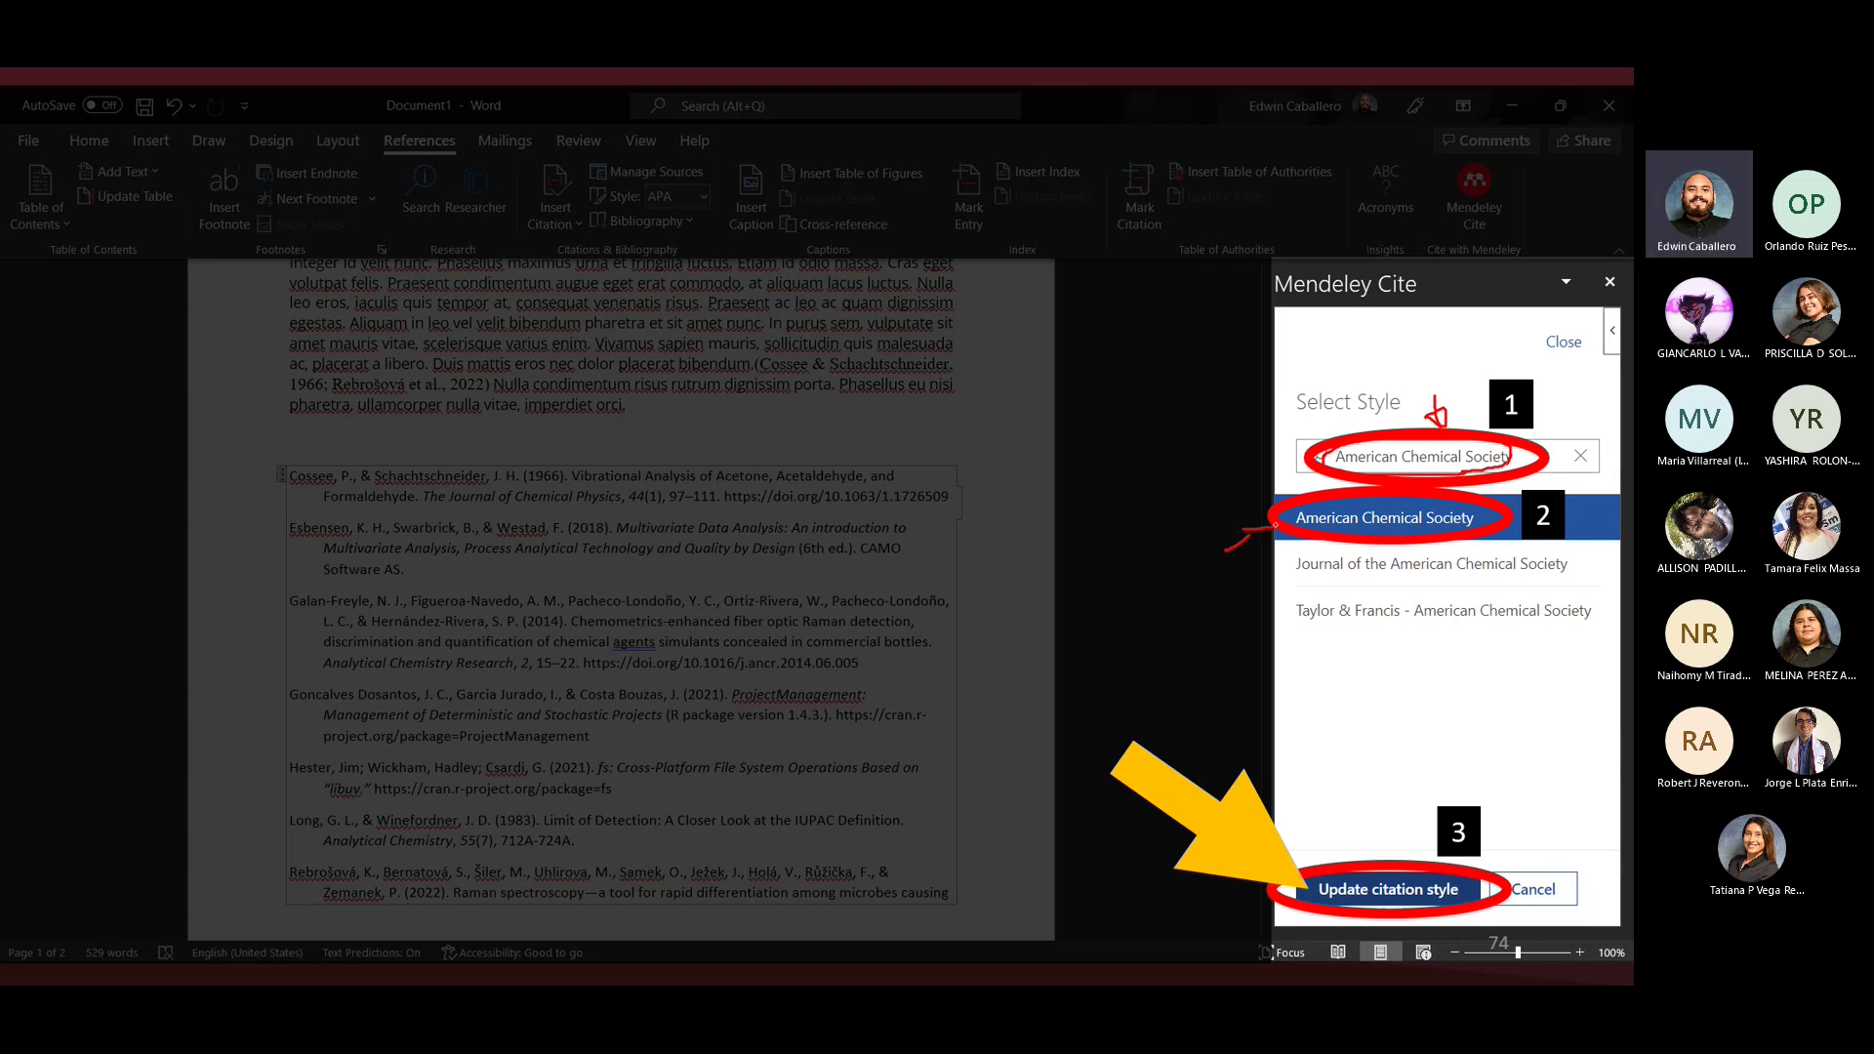
drag(1331, 771, 1337, 864)
drag(1323, 839, 1349, 841)
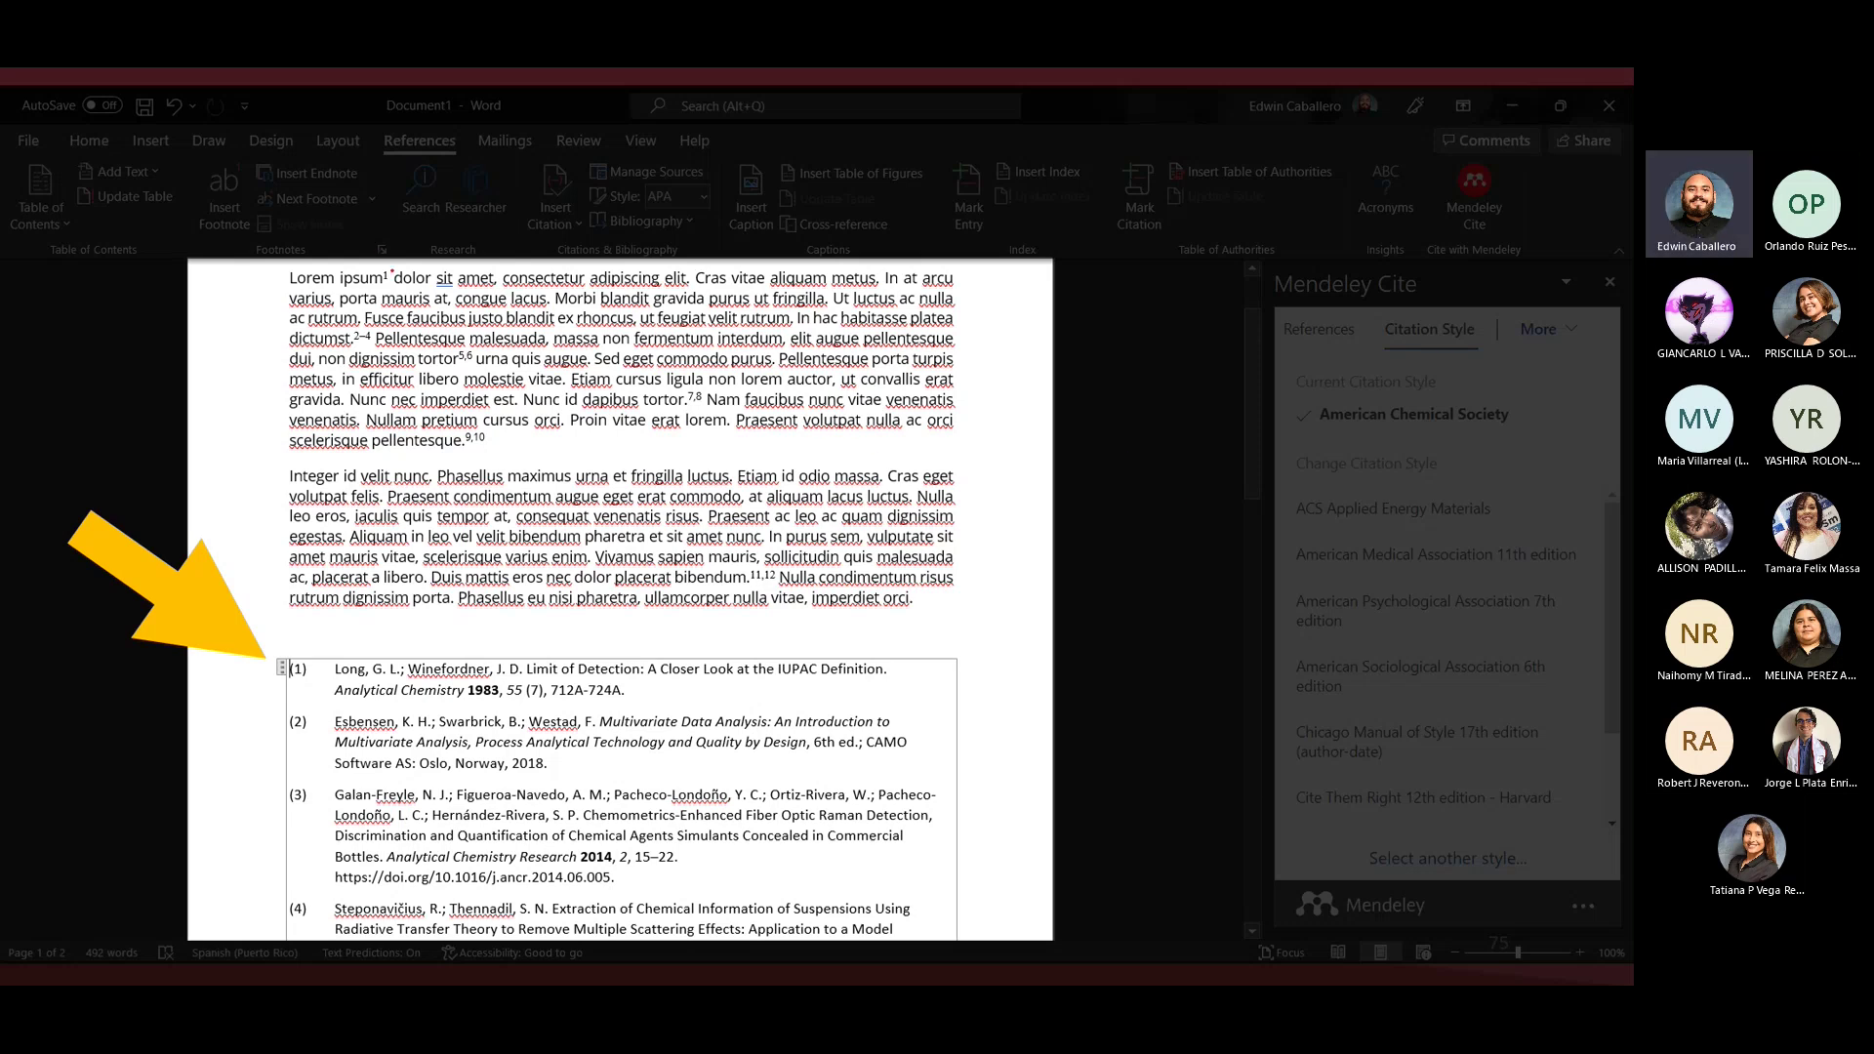
Box the superscript 1 after 'ipsum' and circle the matching (1) reference entry.
mouse_move(384, 264)
mouse_down()
mouse_move(378, 289)
mouse_move(396, 265)
mouse_up()
mouse_move(316, 689)
mouse_down()
mouse_move(311, 671)
mouse_move(297, 687)
mouse_move(420, 639)
mouse_move(914, 667)
mouse_move(422, 640)
mouse_up()
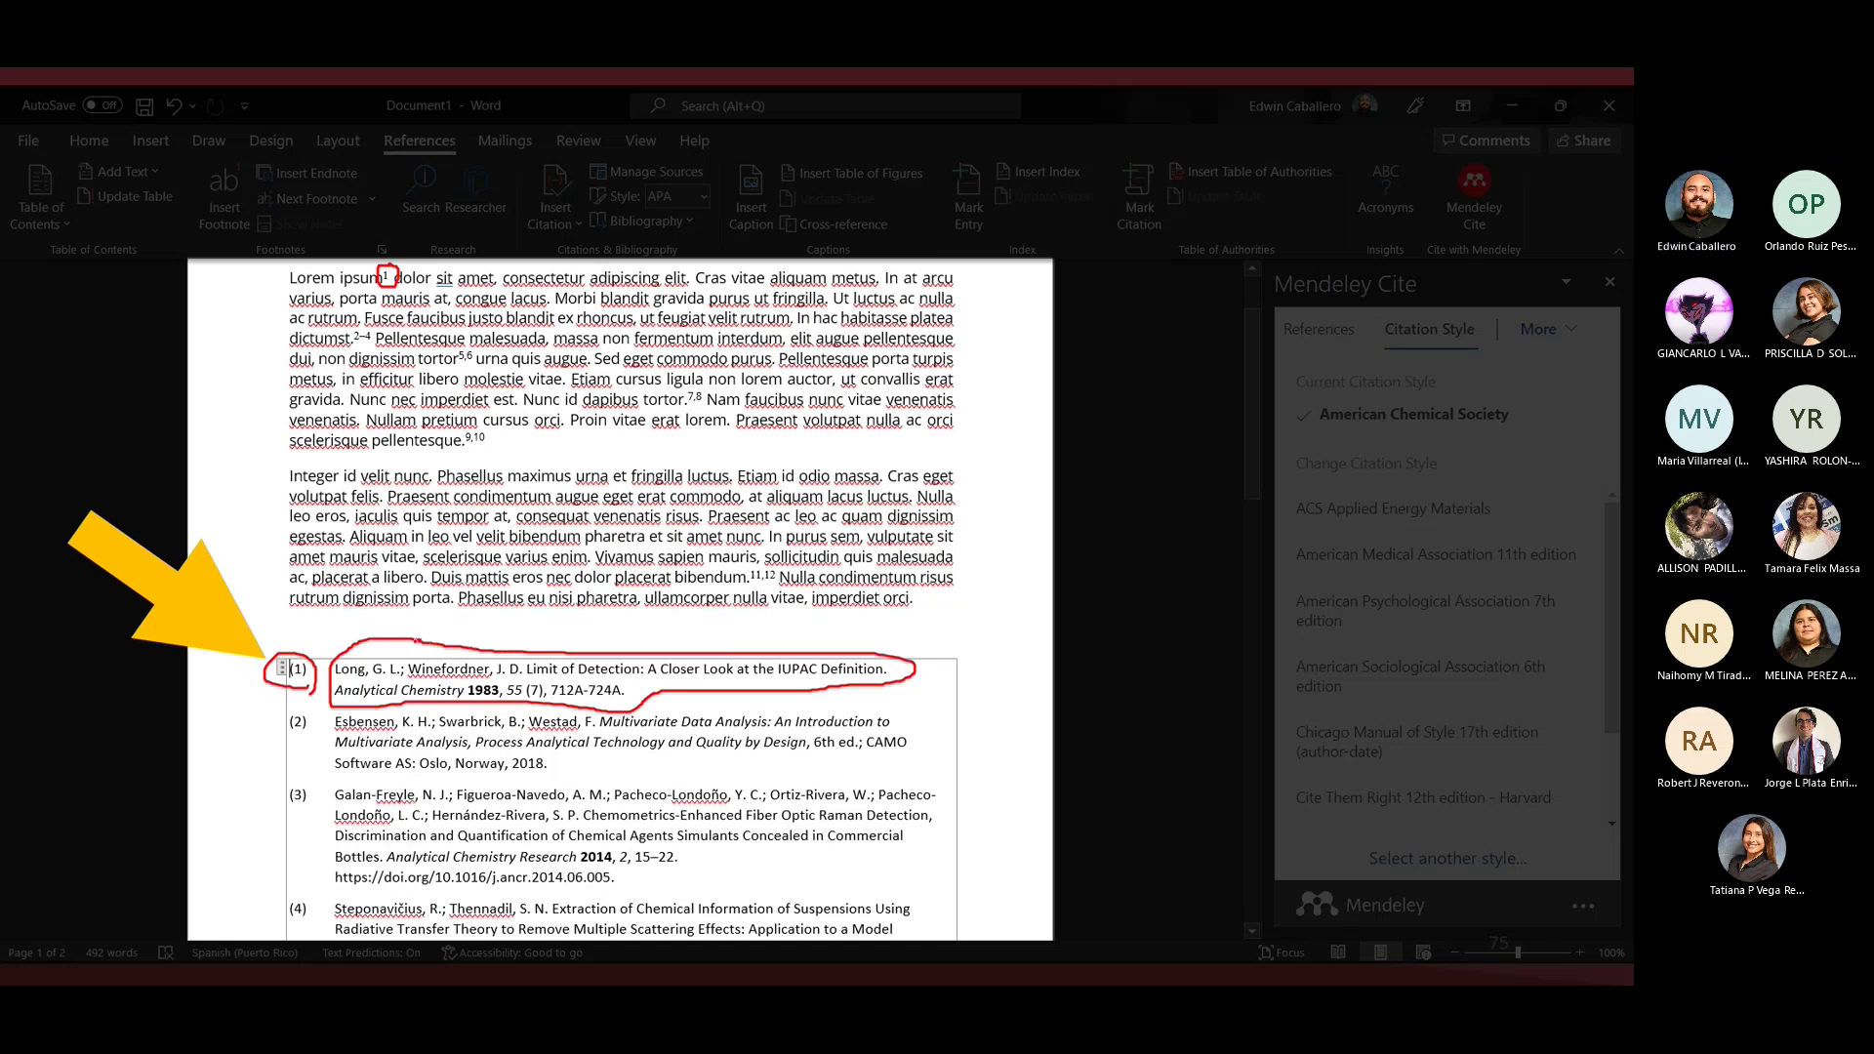